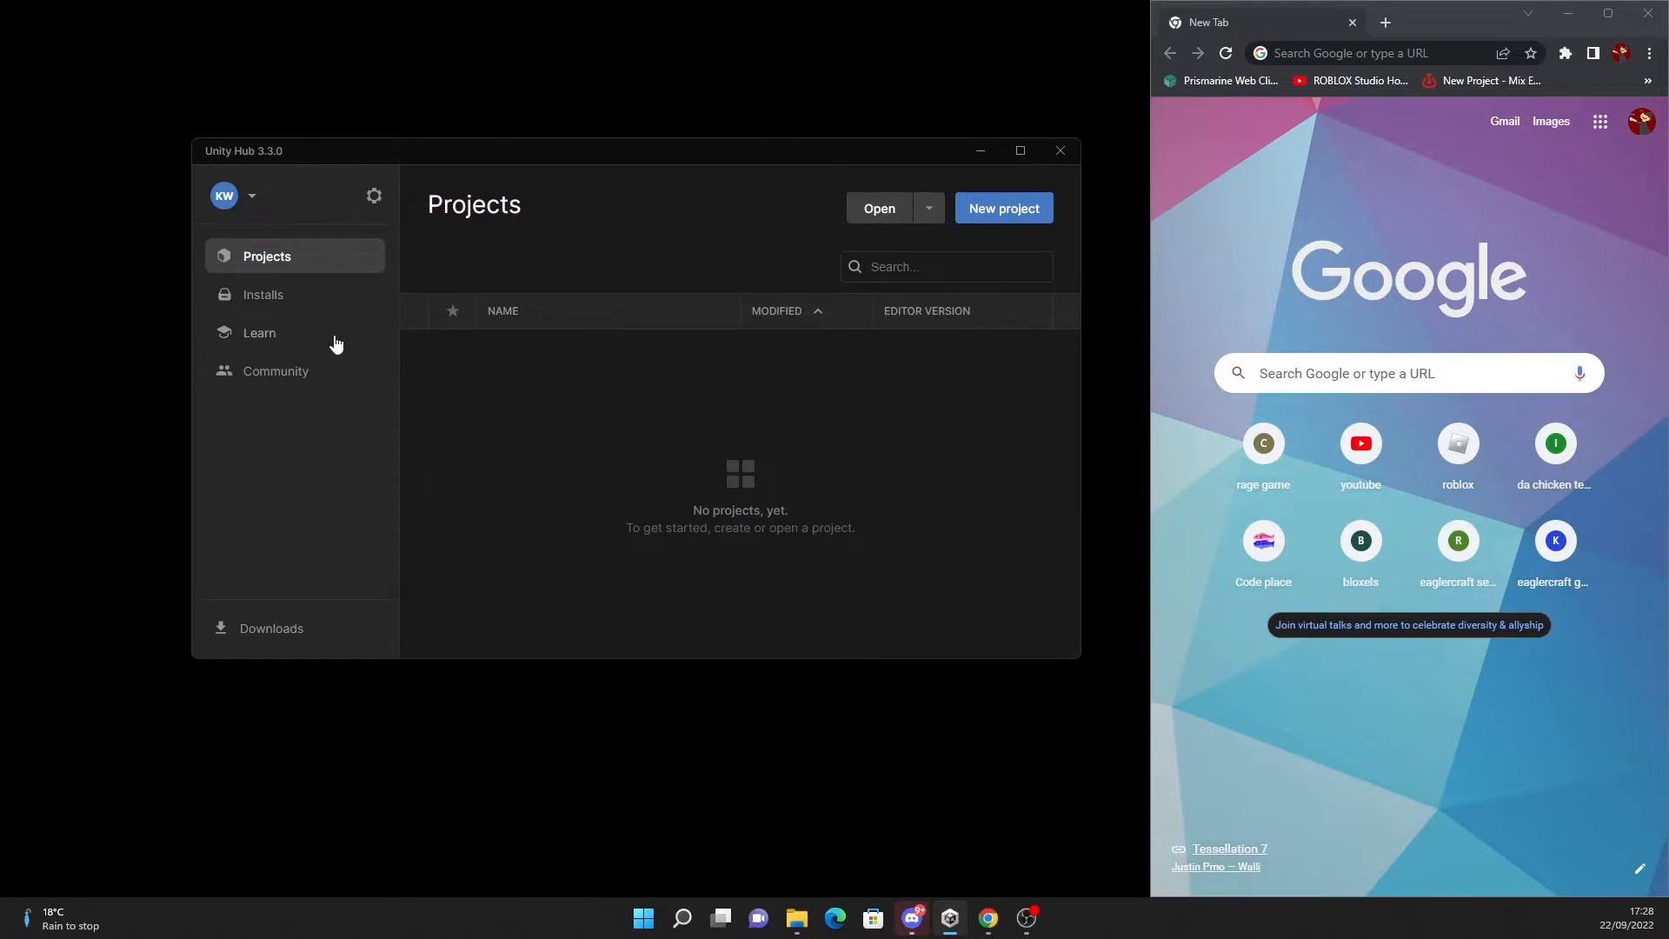
Search the web for "unity archive", open the Unity download archive and maximise the browser window
left_click(1356, 369)
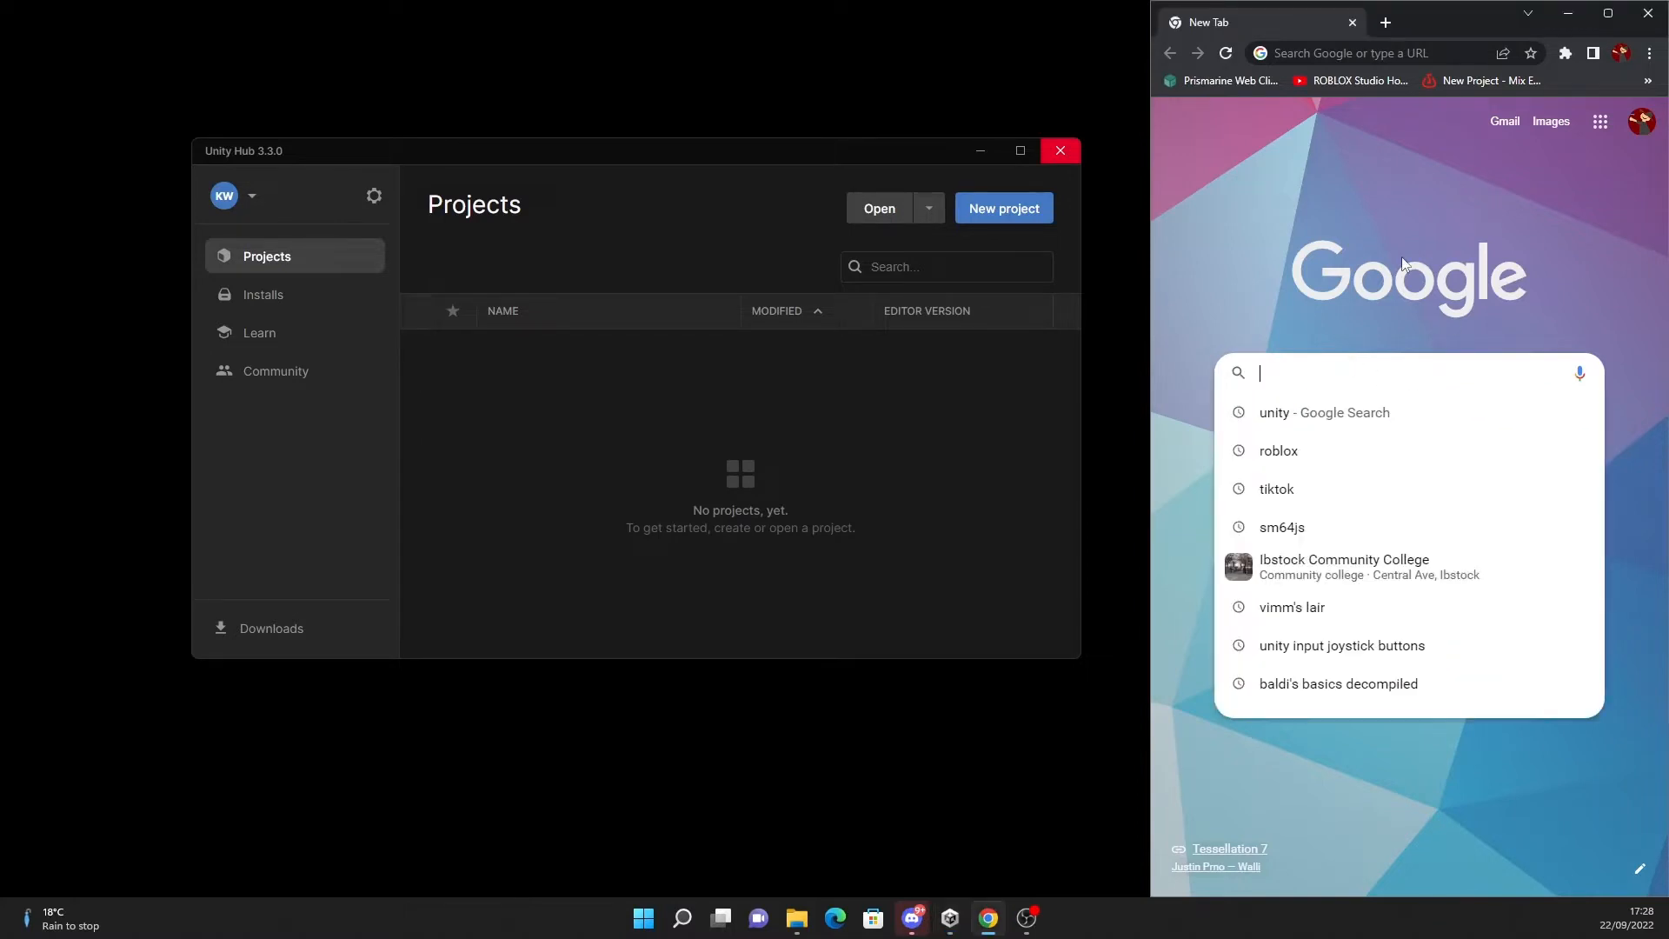
type("unity ")
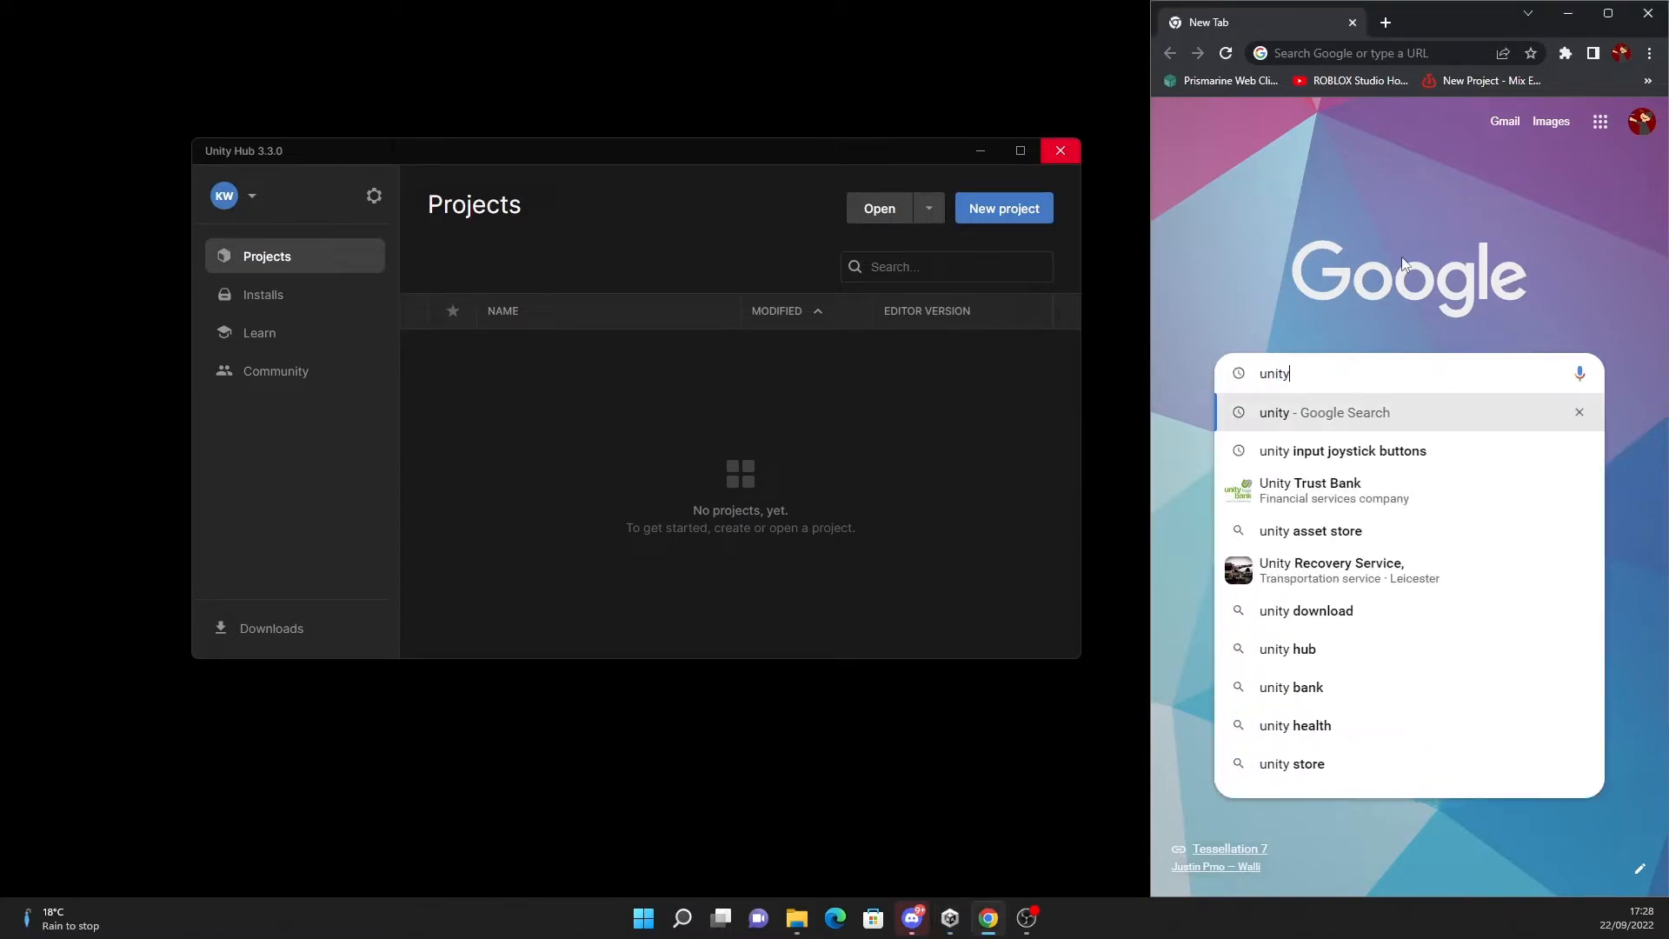
type("archive")
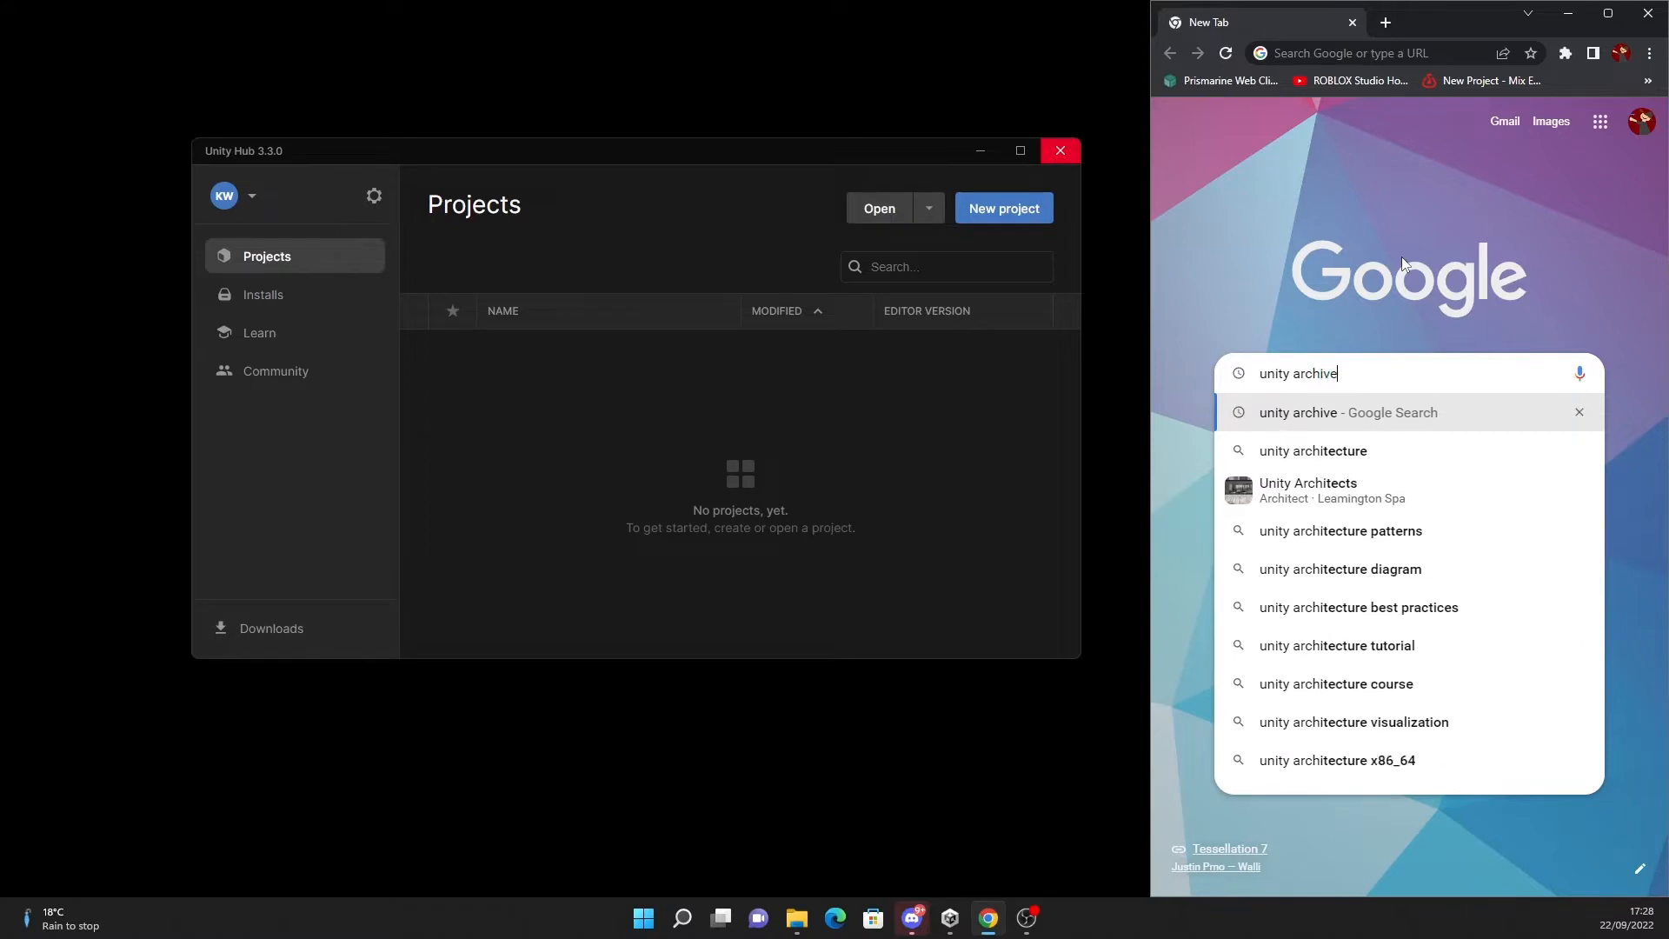
key("Return")
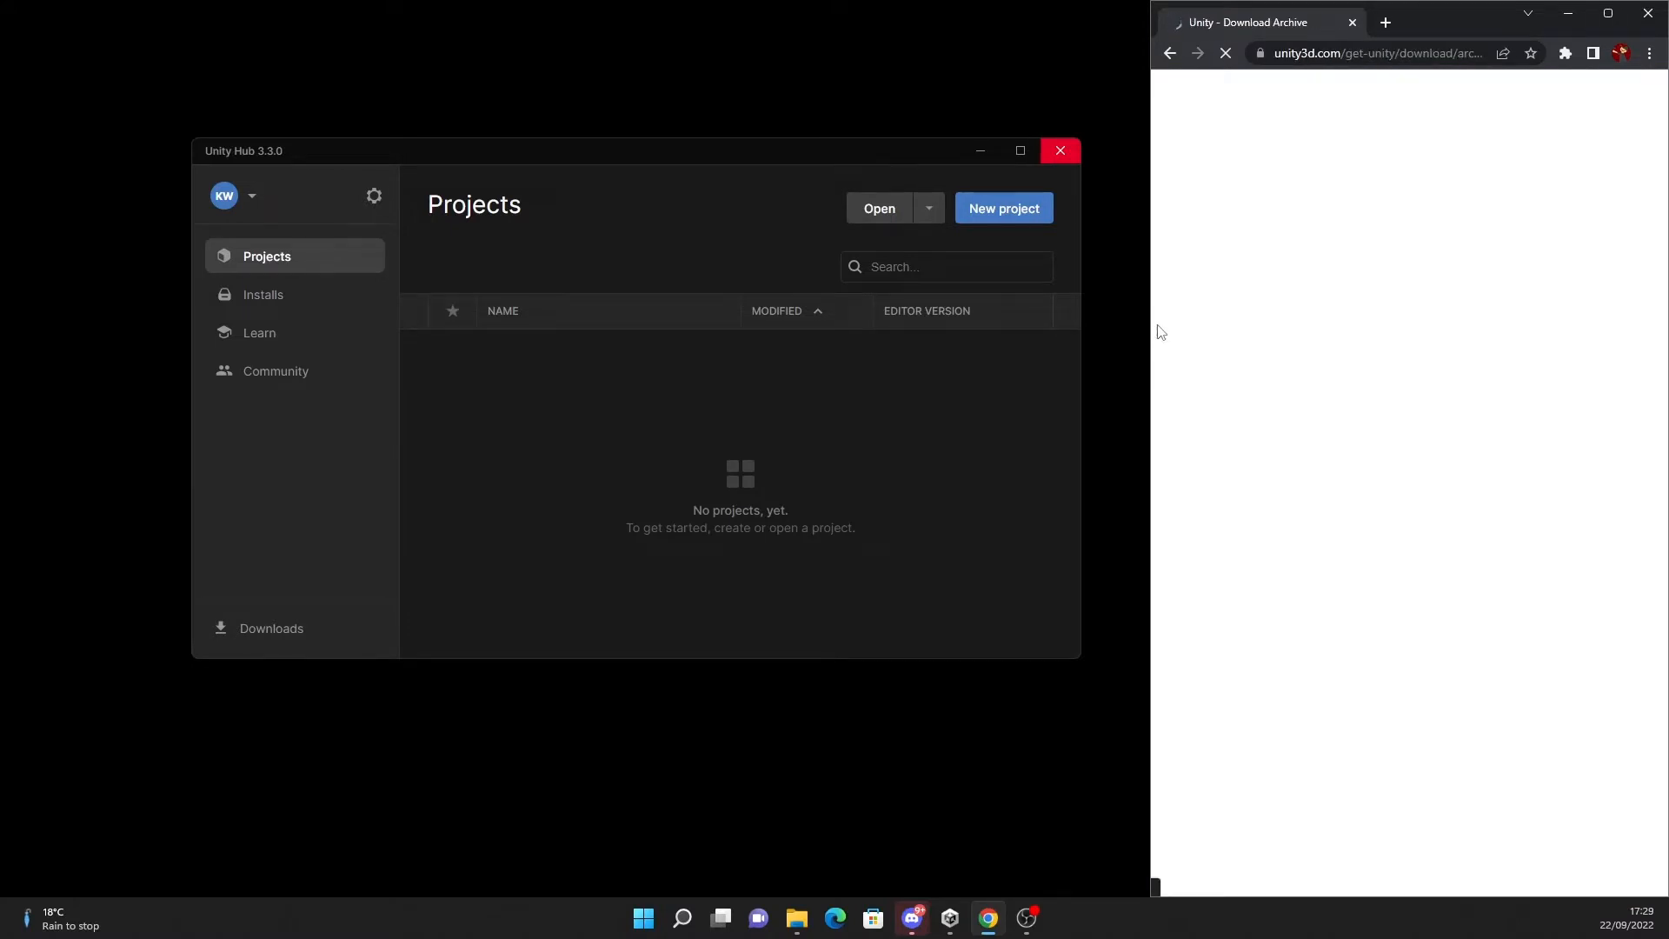
left_click(1608, 13)
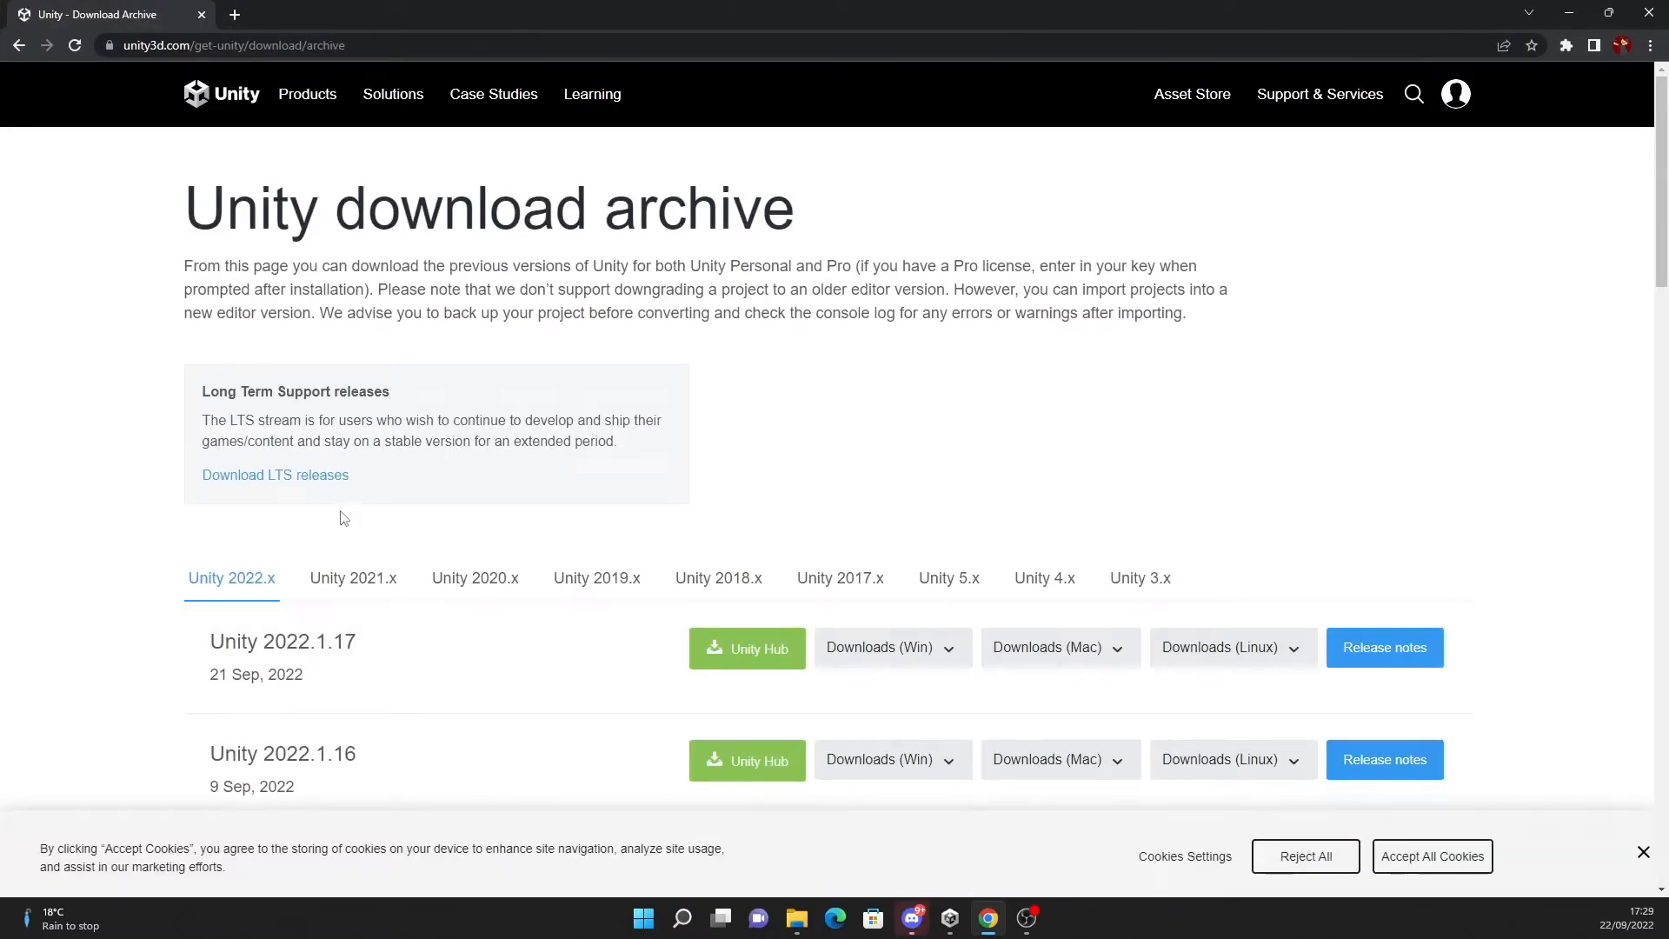
Find Unity 2019.3.10 among the Unity 2019.x releases and open its installation in Unity Hub, always allowing unity3d.com to open such links
left_click(621, 572)
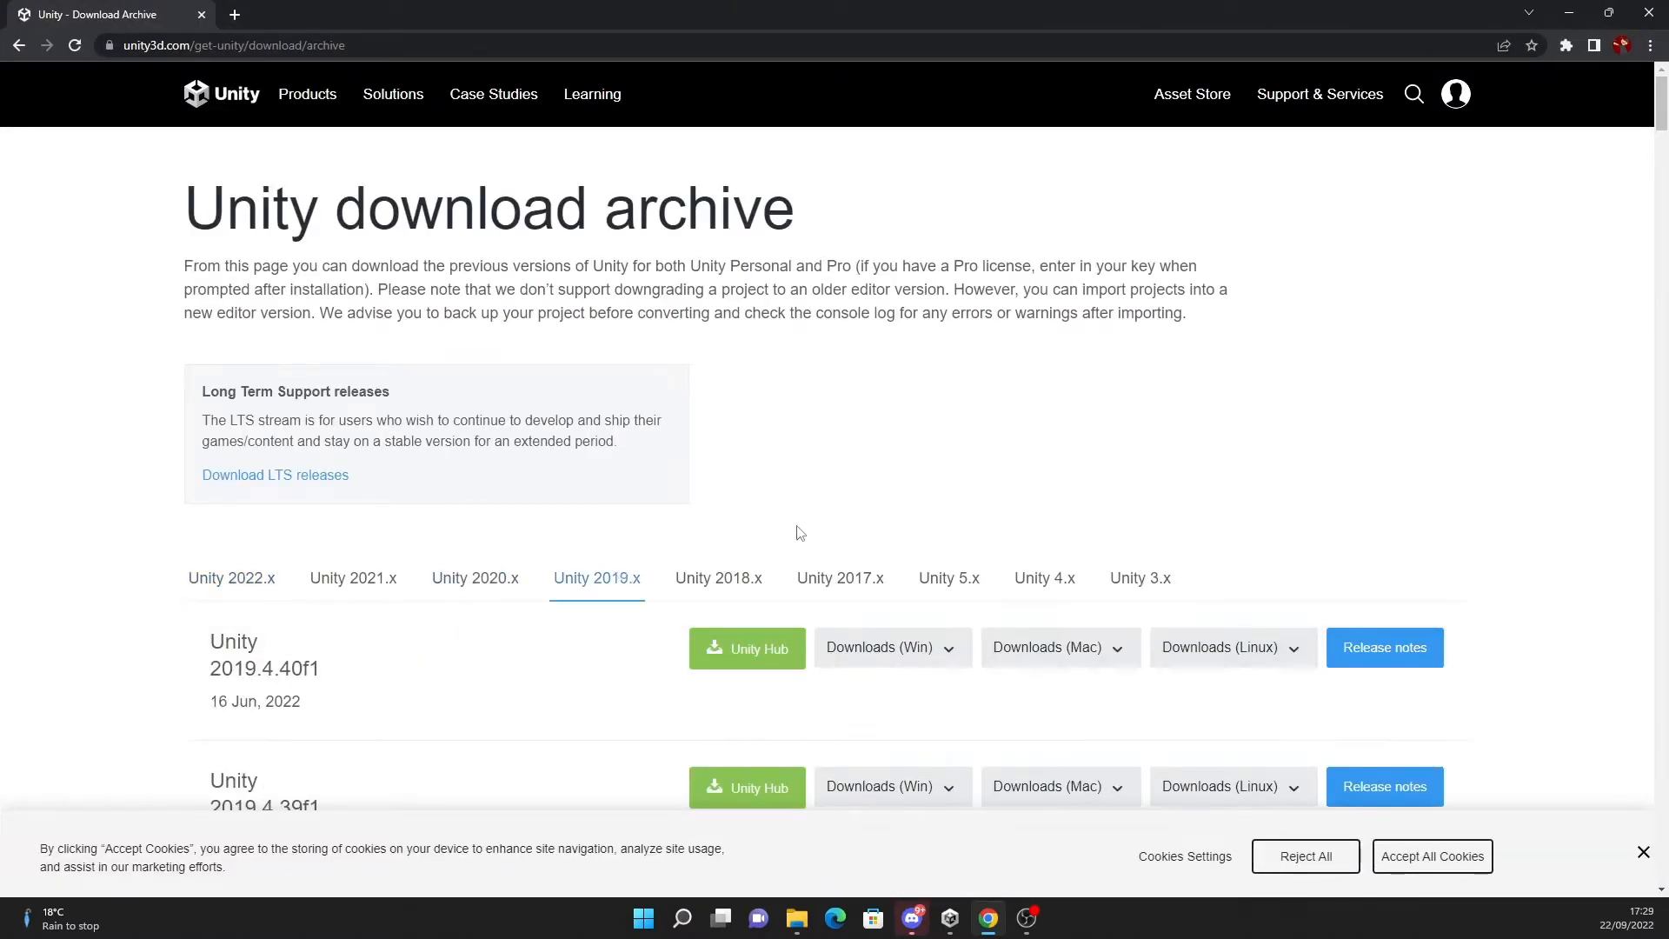
scroll(800, 533, "down", 14)
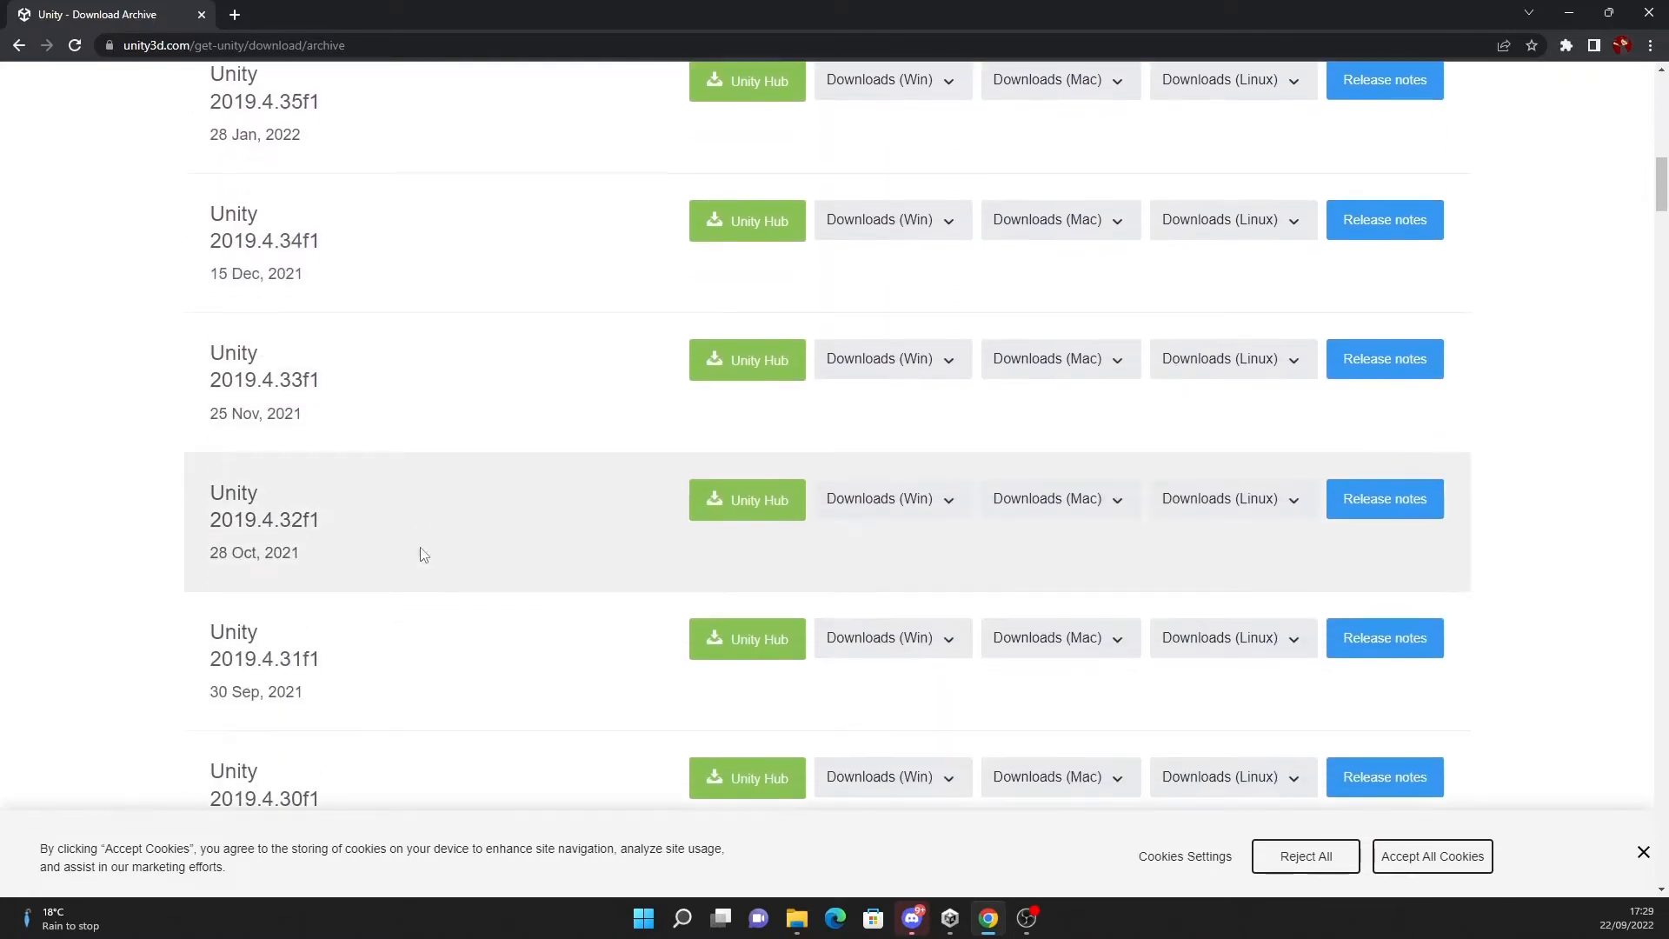
scroll(359, 539, "down", 9)
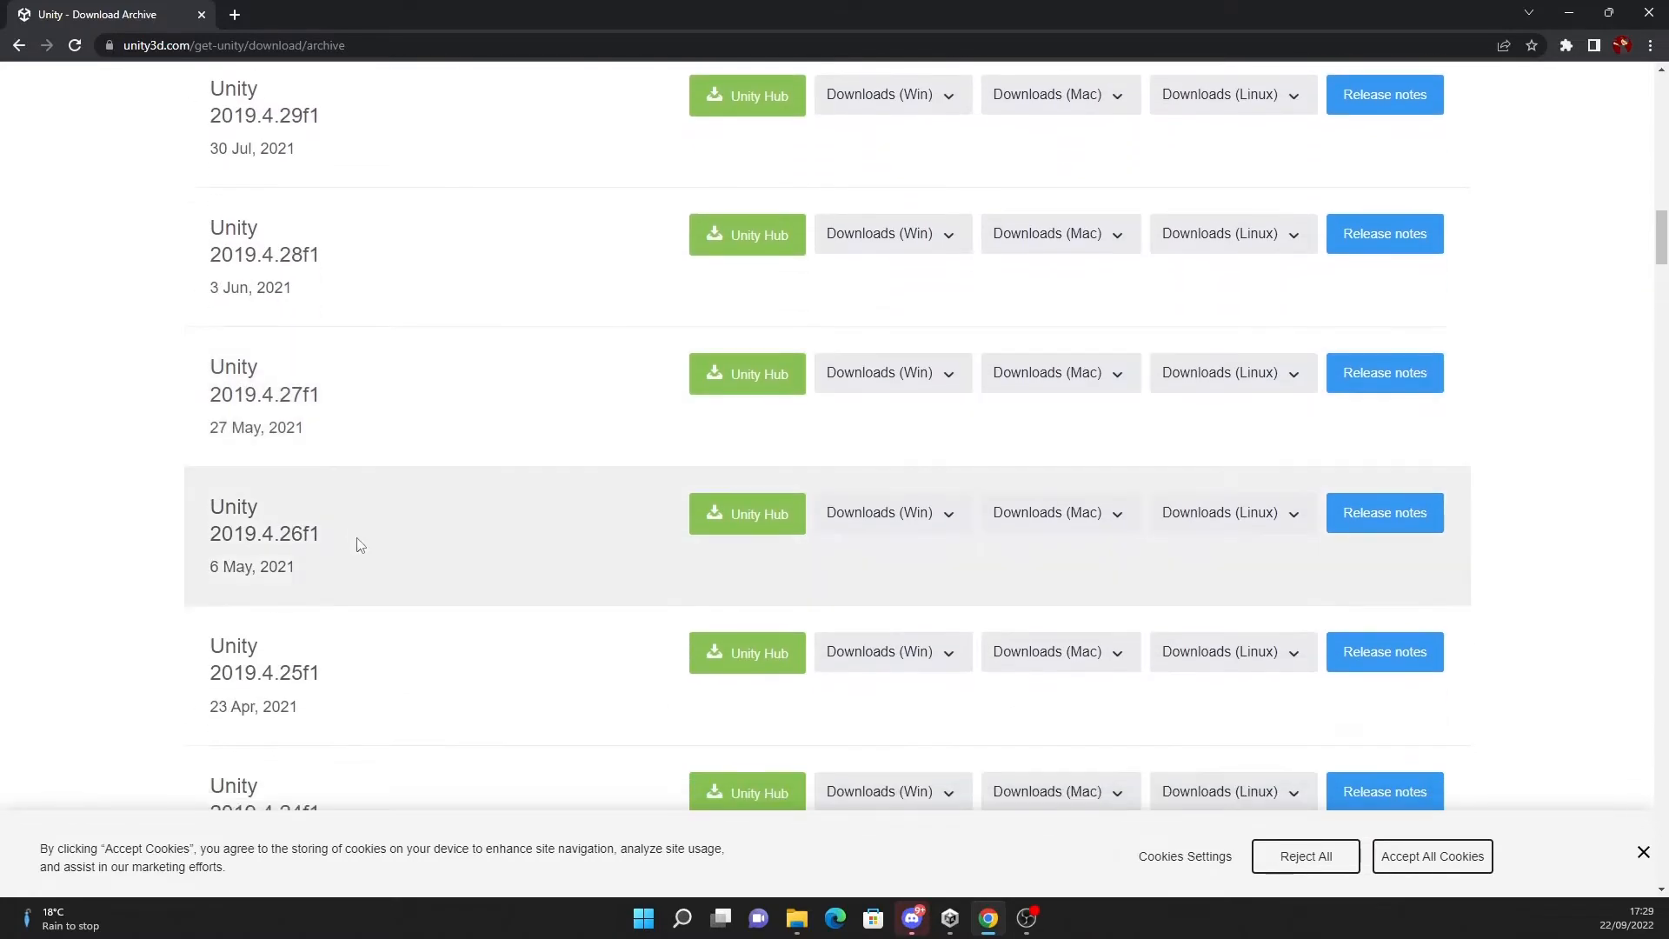
scroll(360, 545, "down", 9)
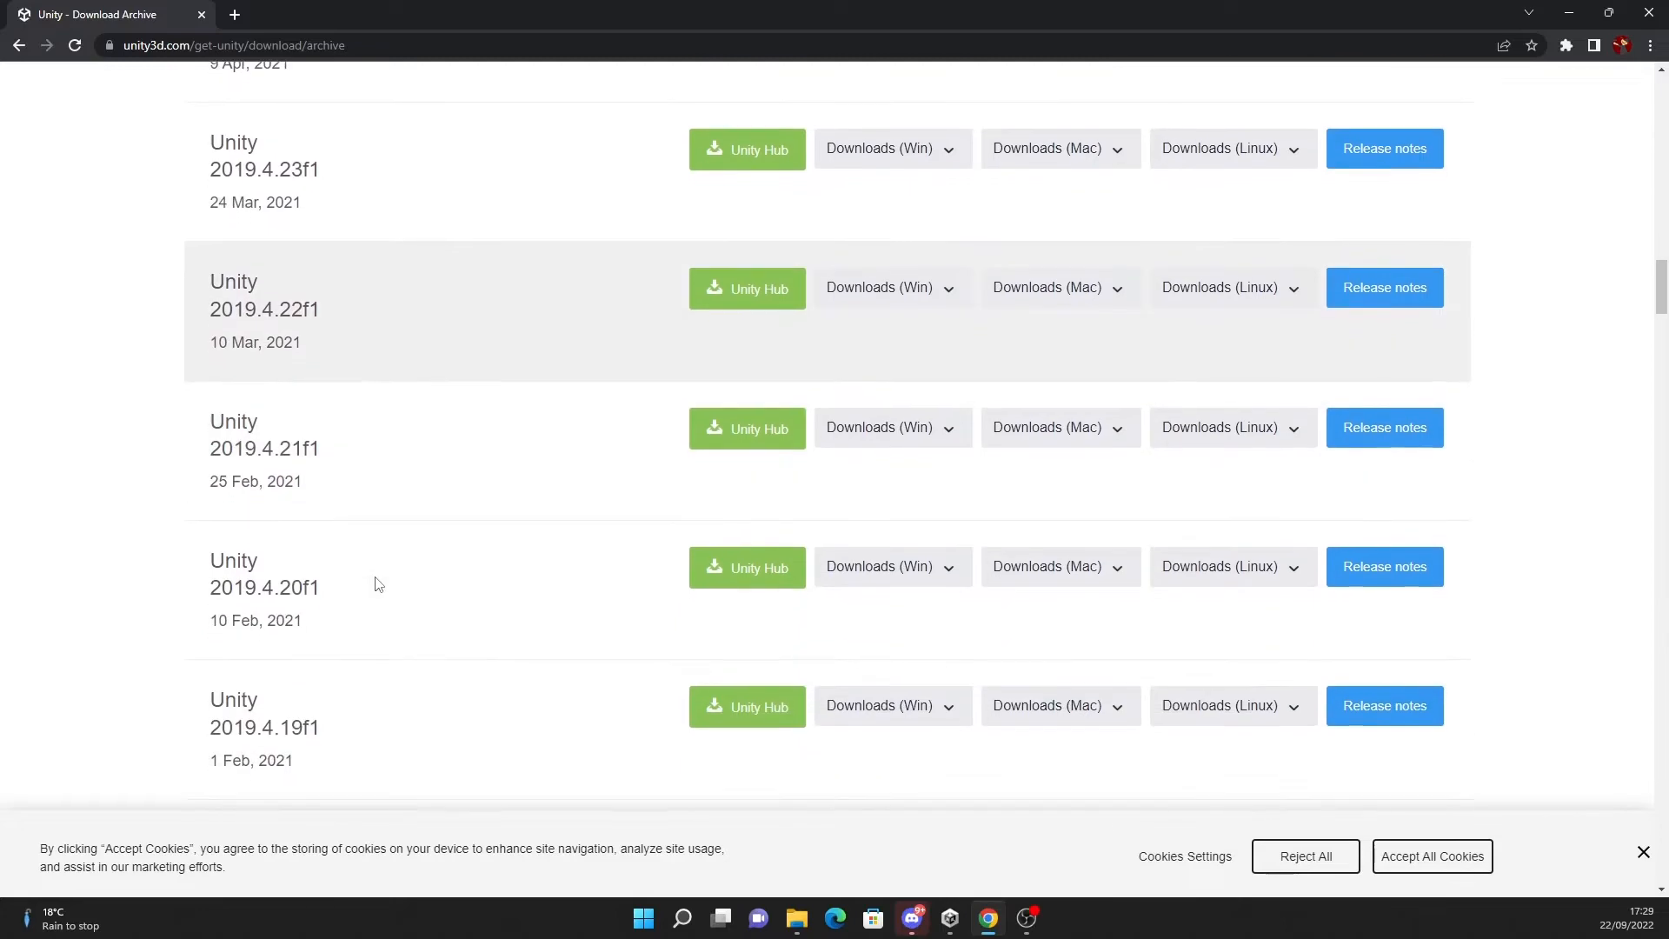
scroll(378, 584, "down", 10)
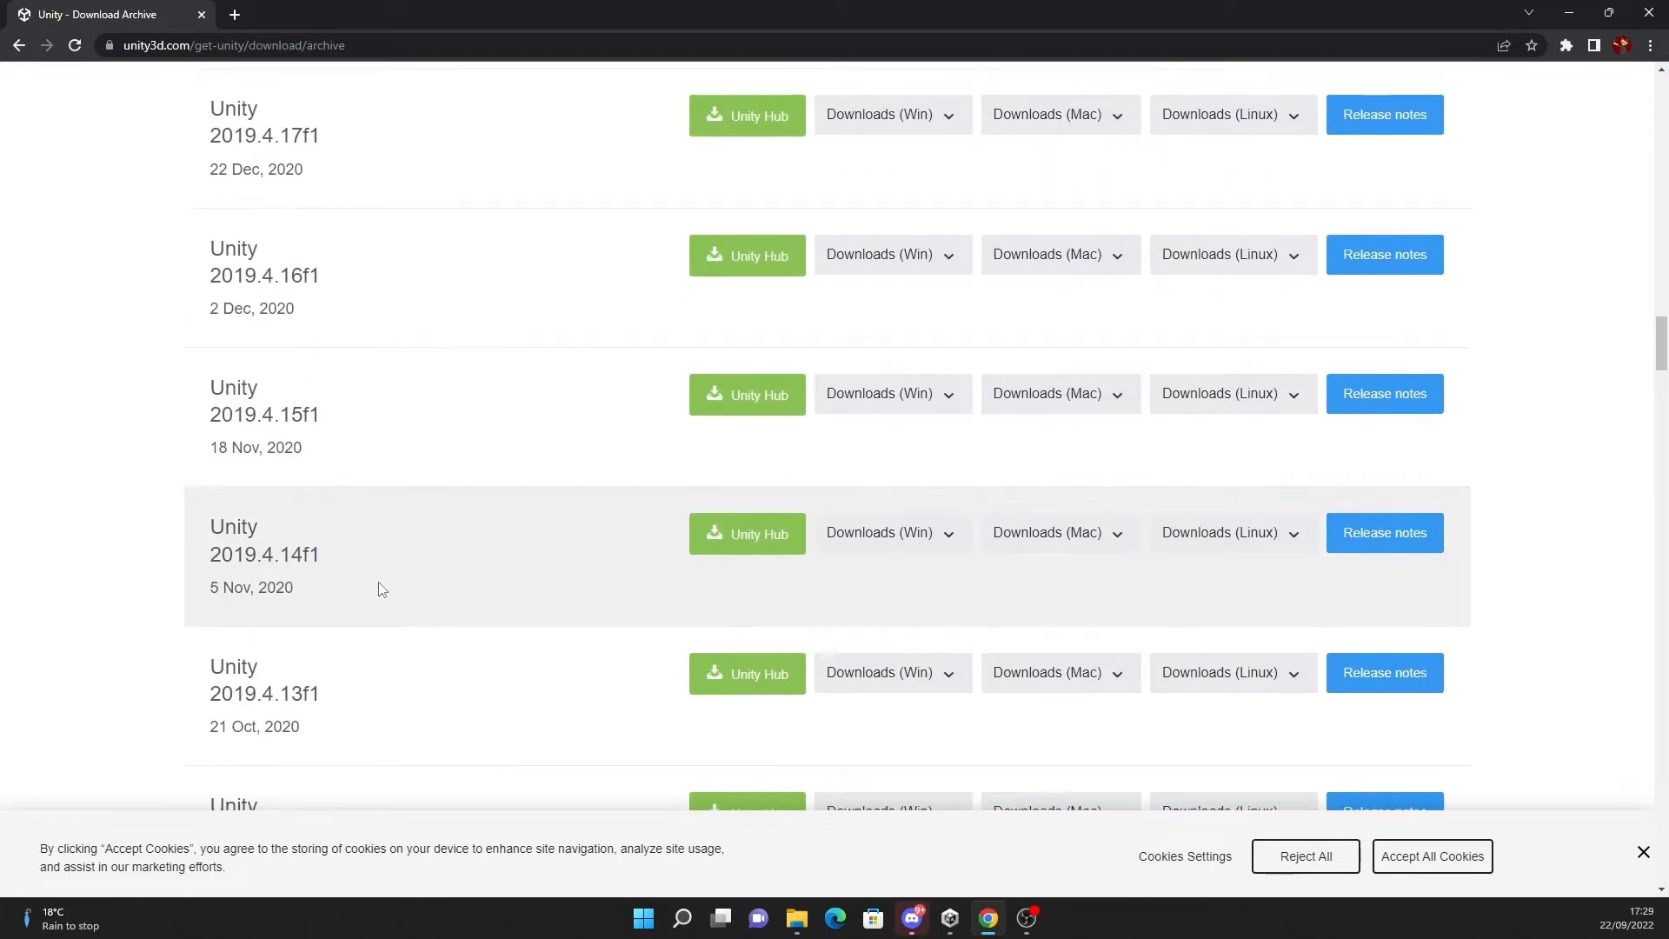
scroll(378, 590, "down", 7)
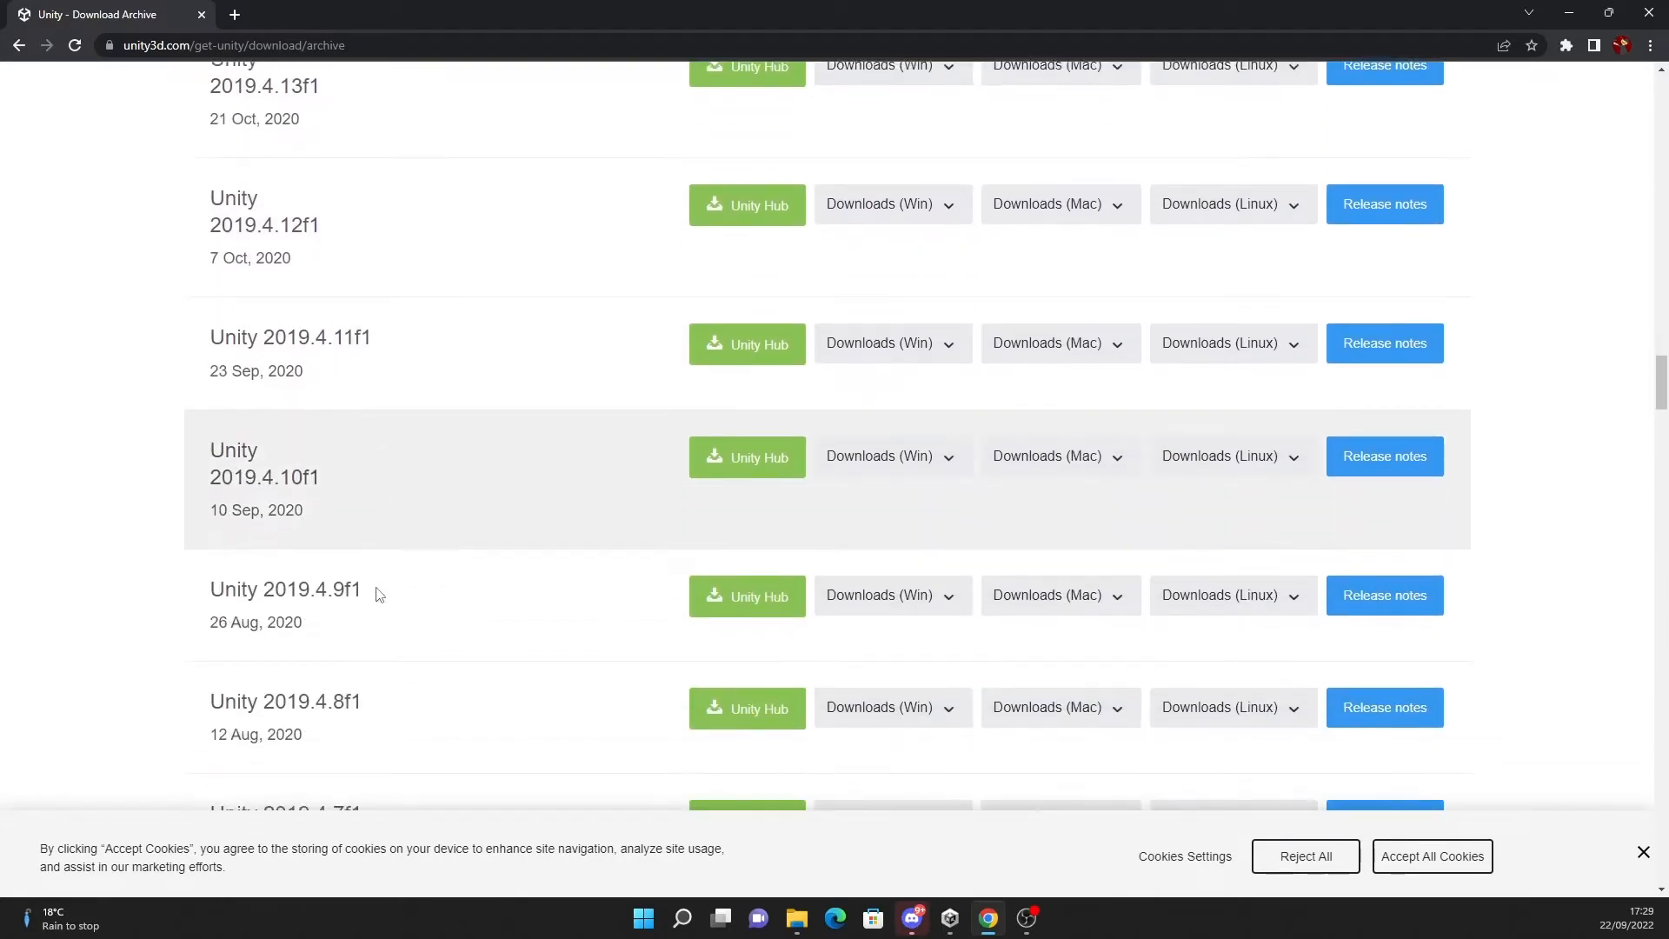
scroll(378, 591, "down", 8)
scroll(440, 557, "down", 7)
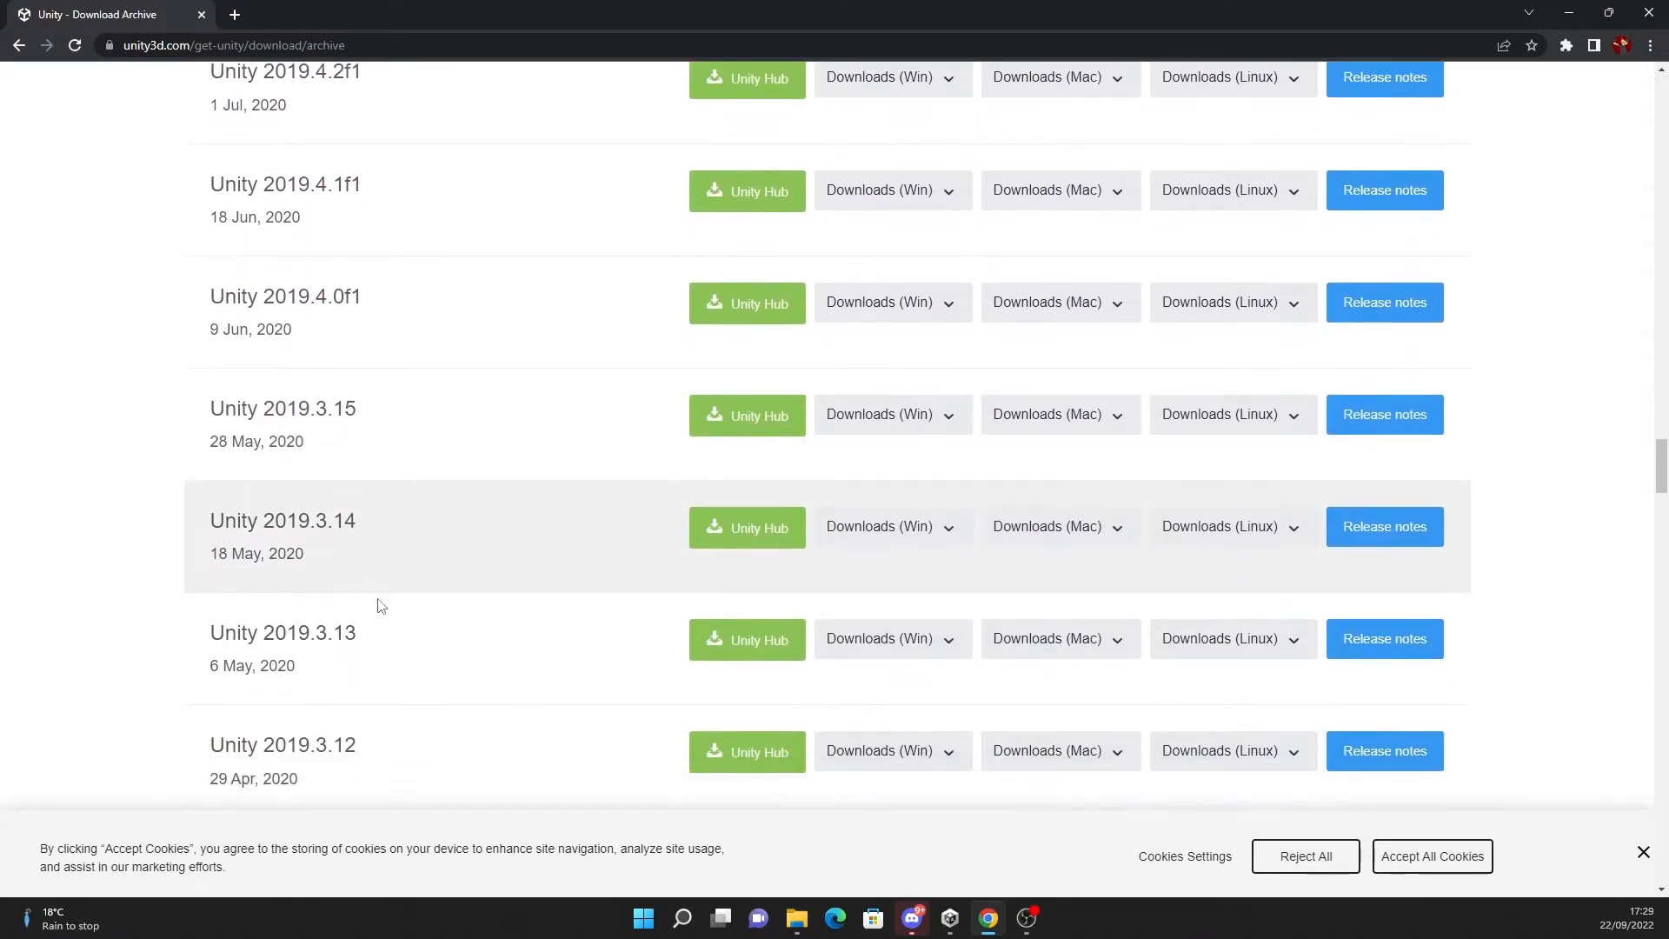
scroll(380, 606, "down", 4)
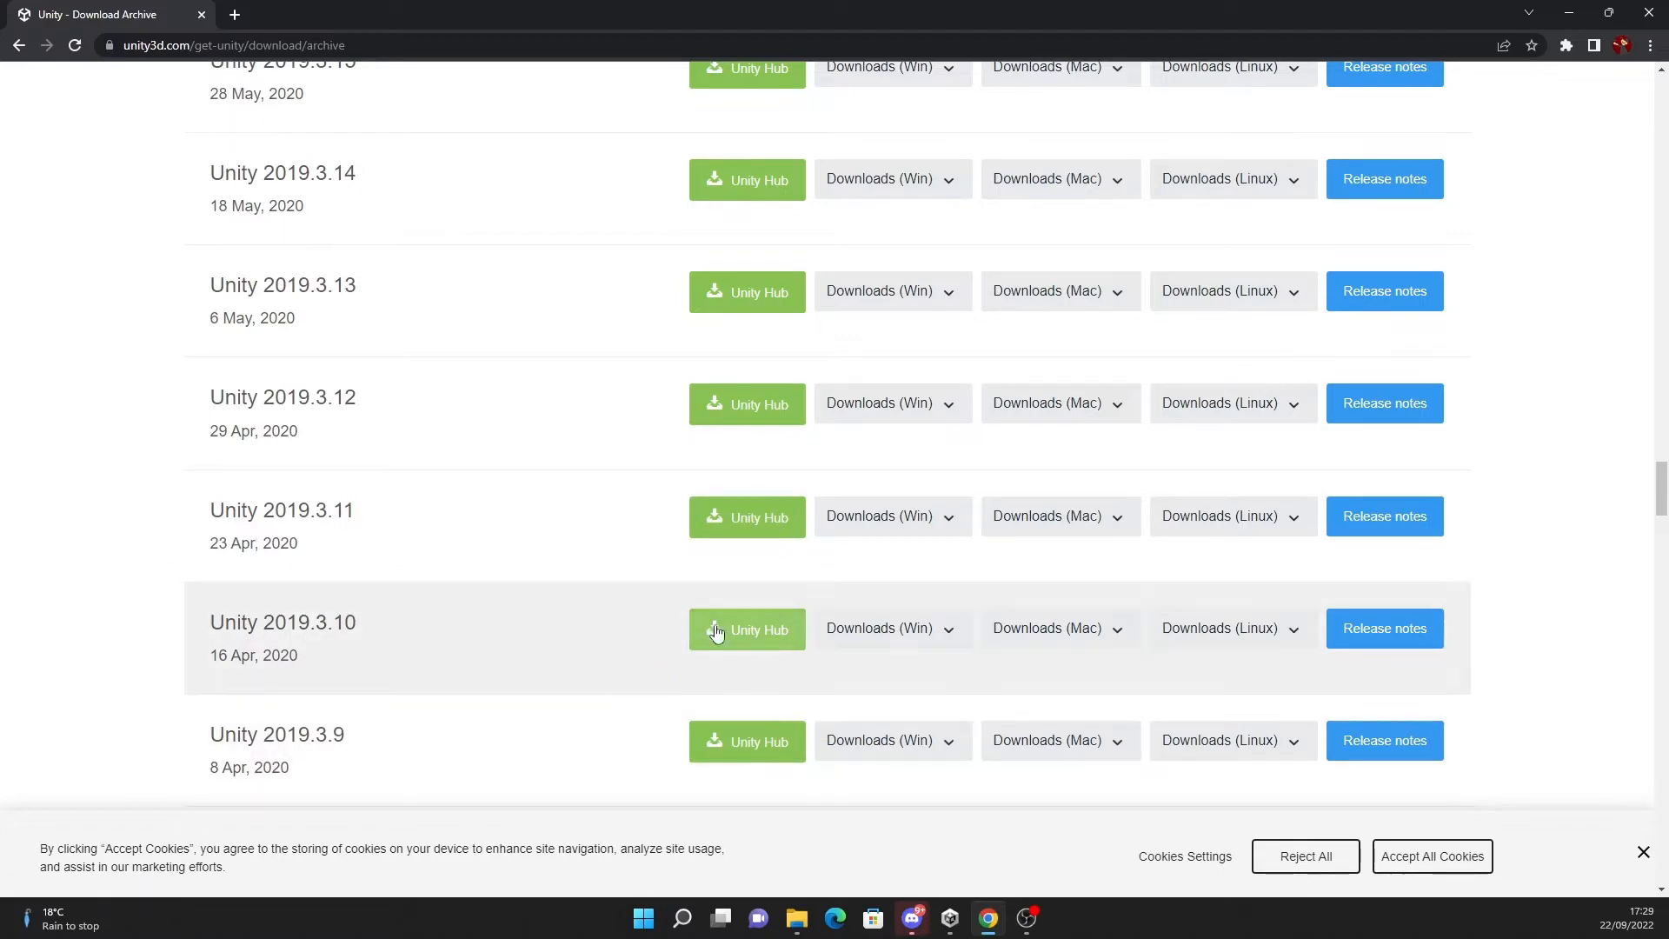
left_click(717, 633)
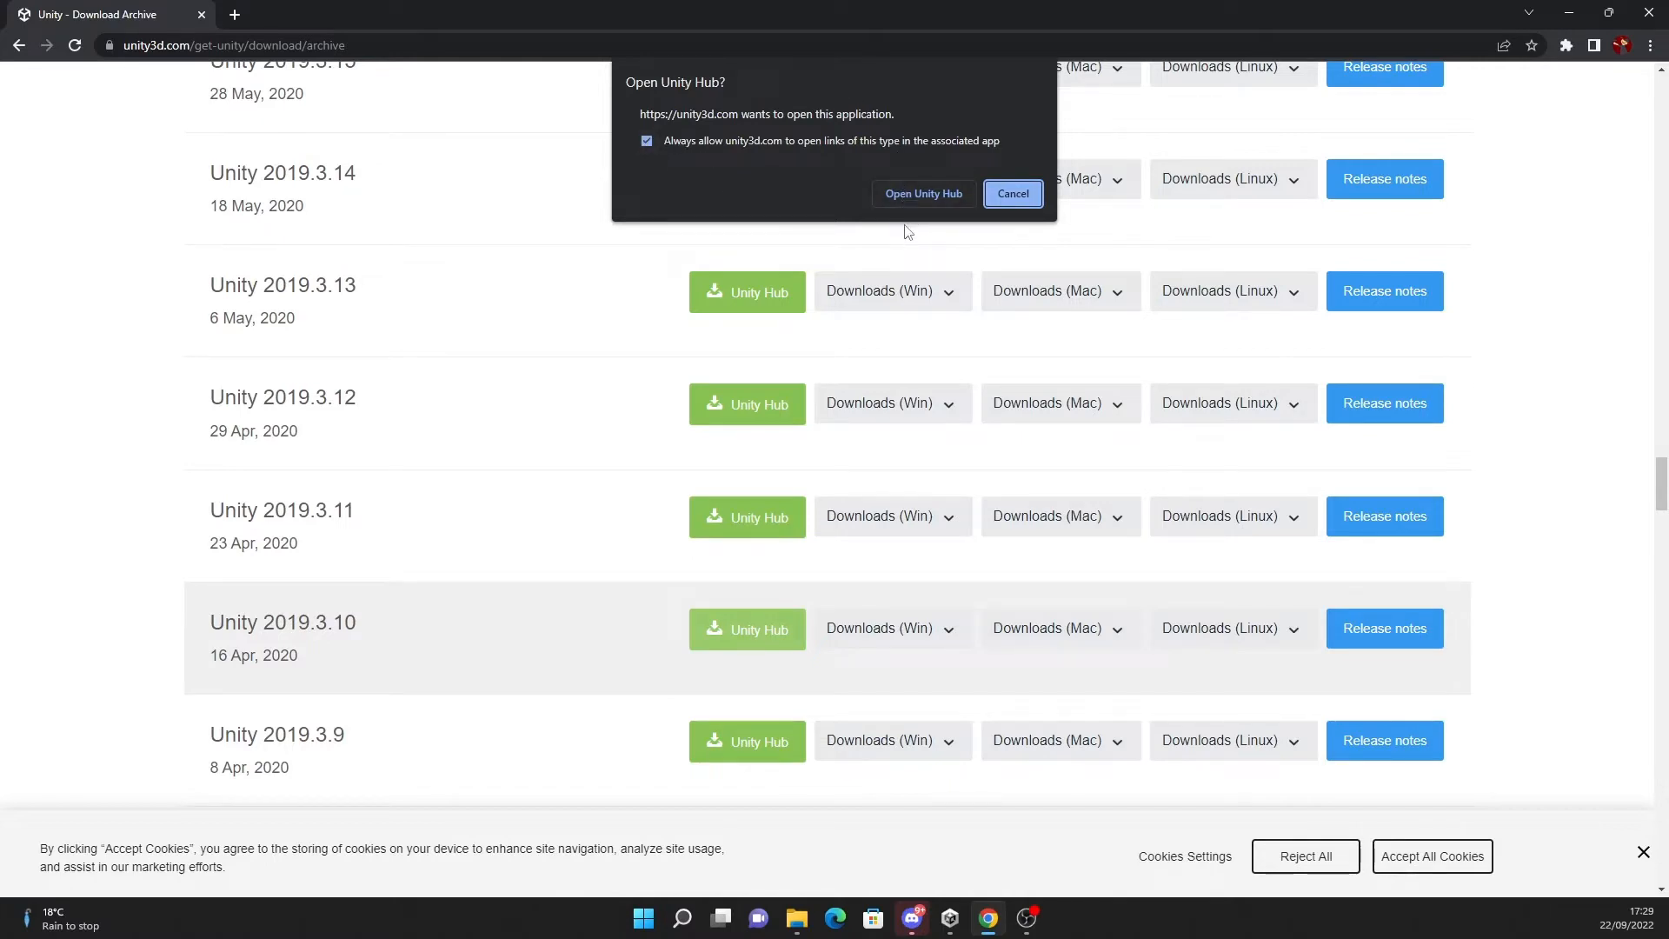
left_click(944, 202)
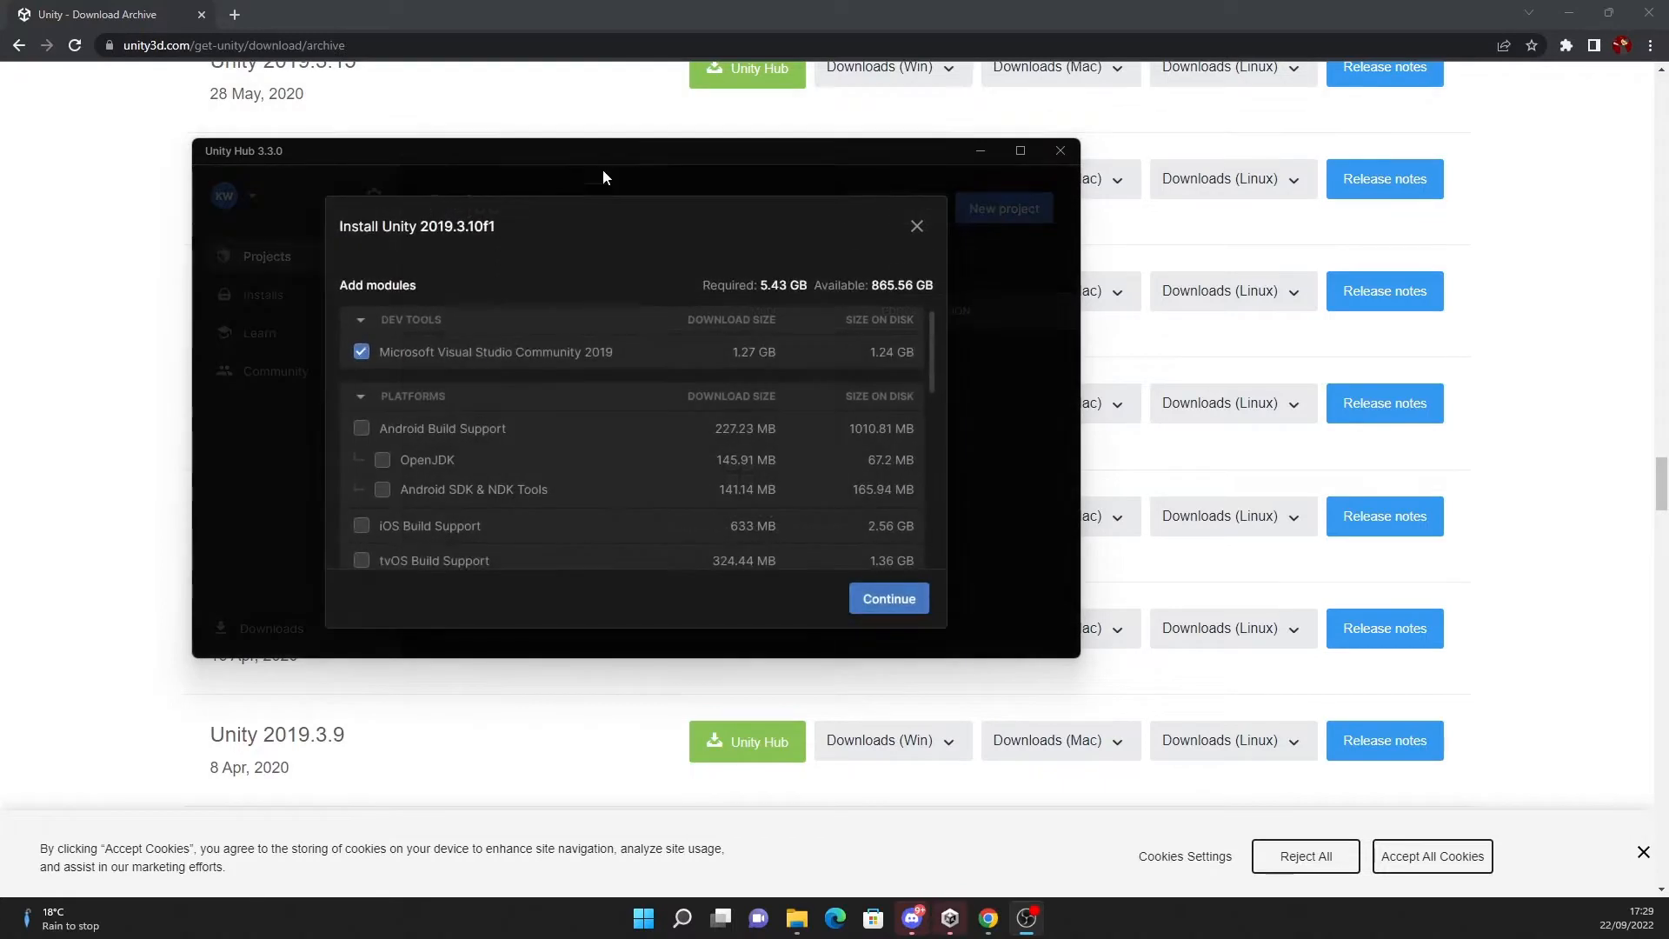
Examine the dev tools and platform modules offered for the Unity 2019.3.10f1 installation
scroll(608, 520, "down", 2)
scroll(608, 513, "up", 2)
scroll(443, 422, "down", 2)
scroll(469, 428, "up", 2)
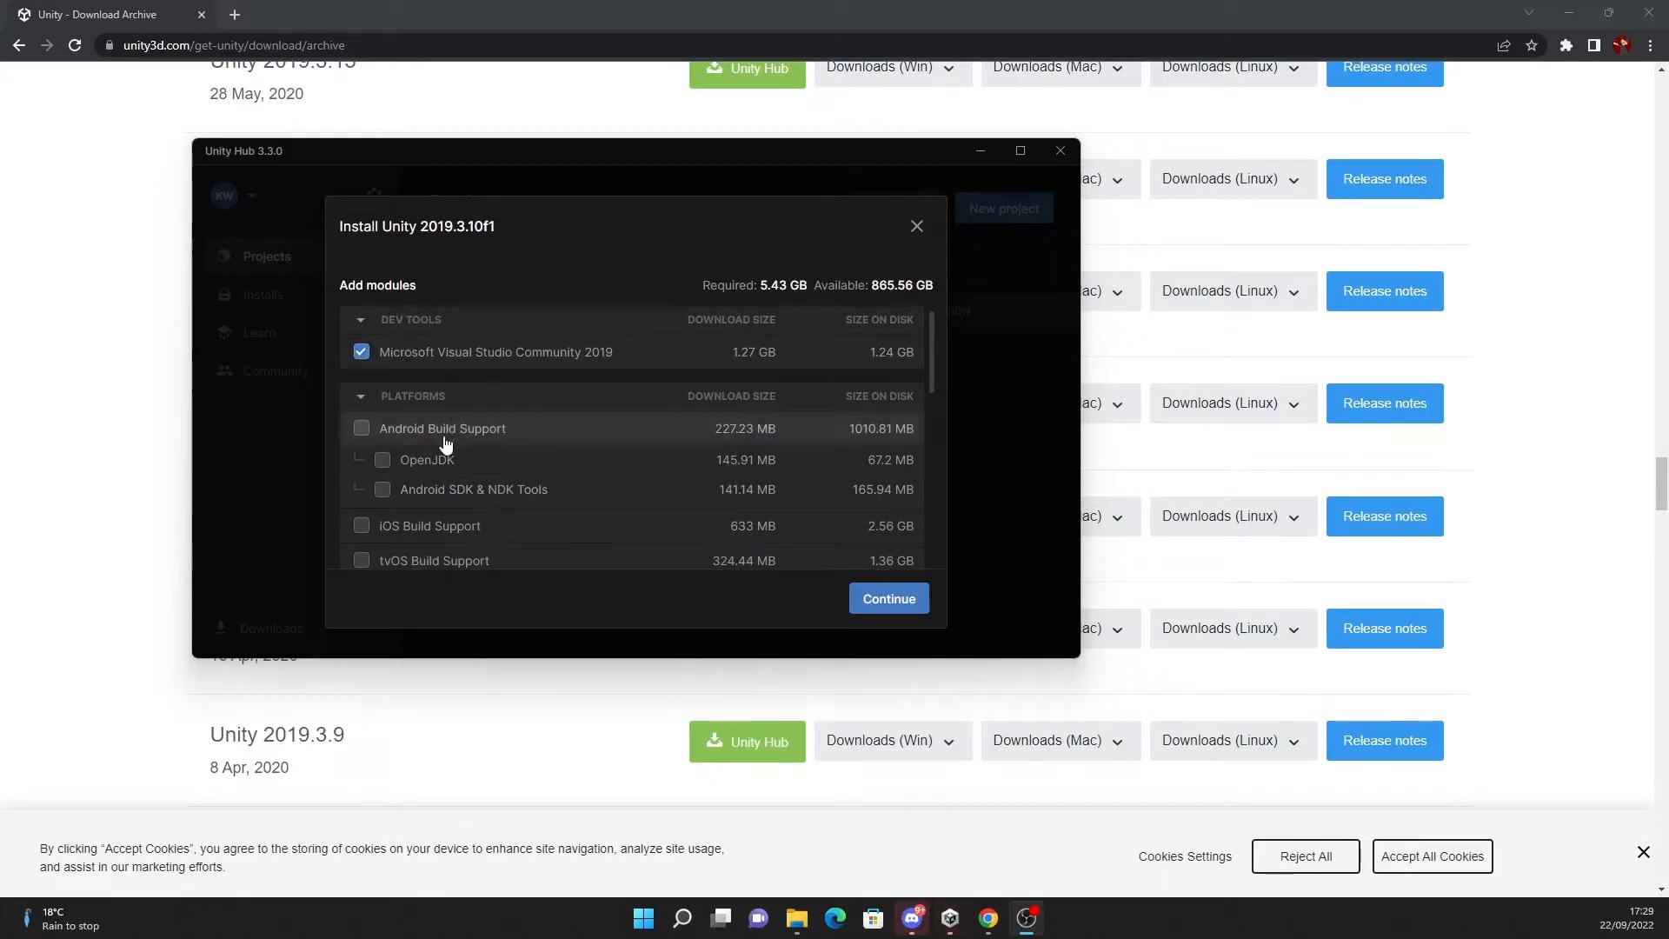
scroll(522, 487, "down", 3)
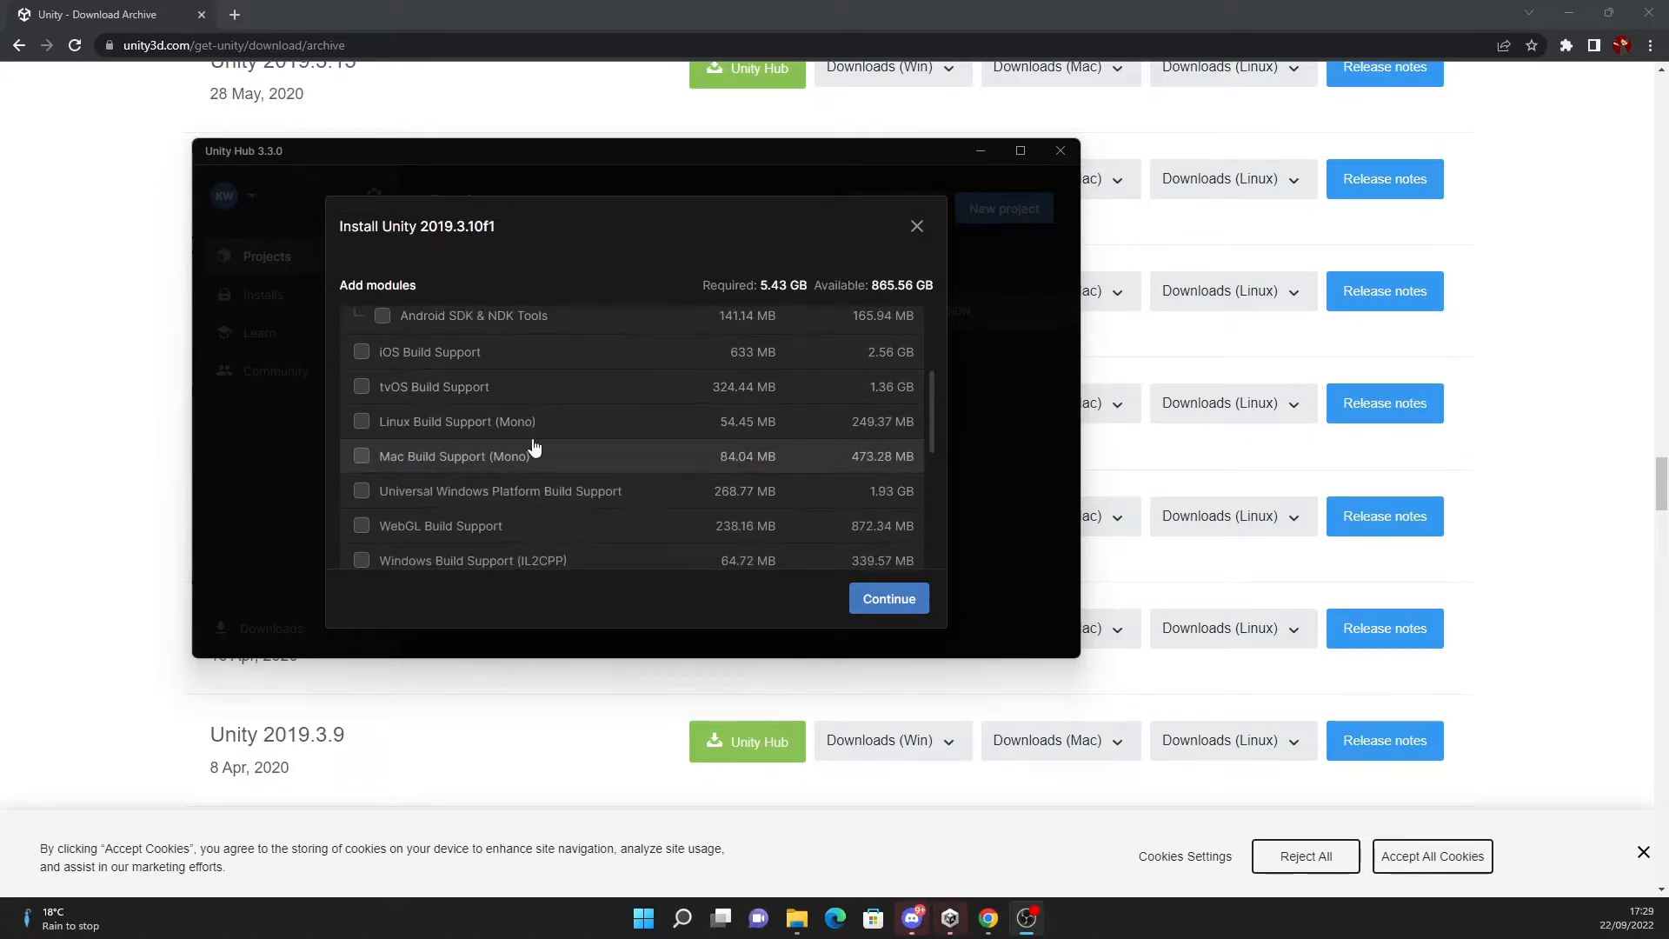
scroll(546, 465, "up", 3)
scroll(549, 463, "down", 3)
scroll(478, 481, "up", 3)
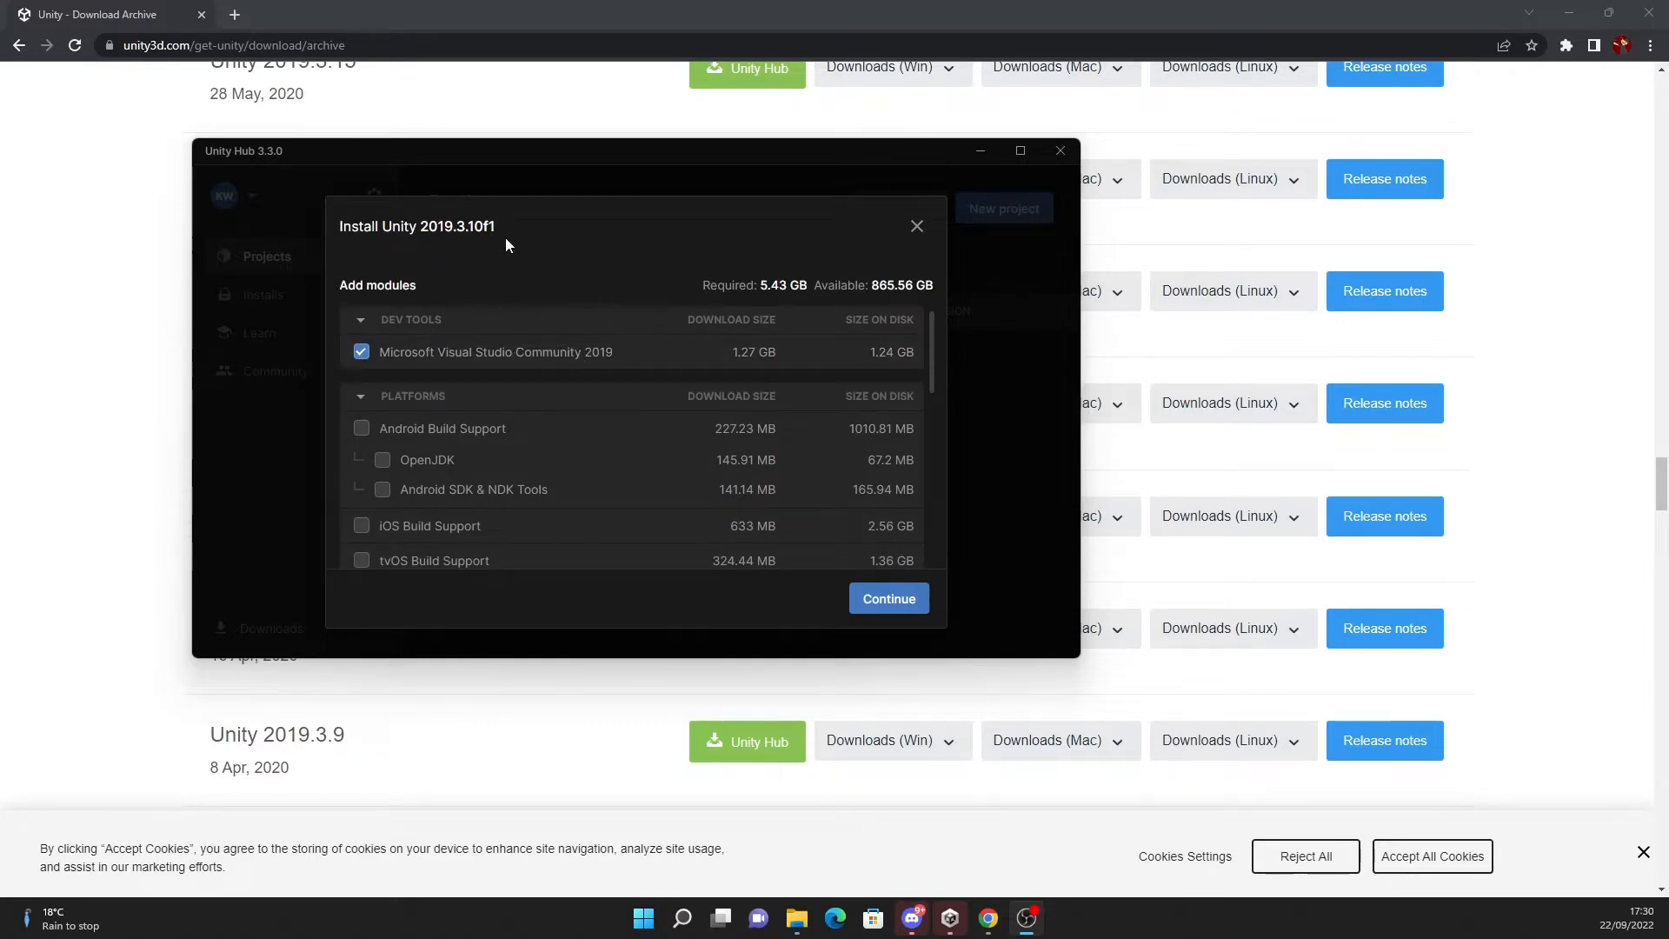
Add the Universal Windows Platform Build Support and Windows Build Support (IL2CPP) modules to the Unity installation
scroll(511, 404, "down", 2)
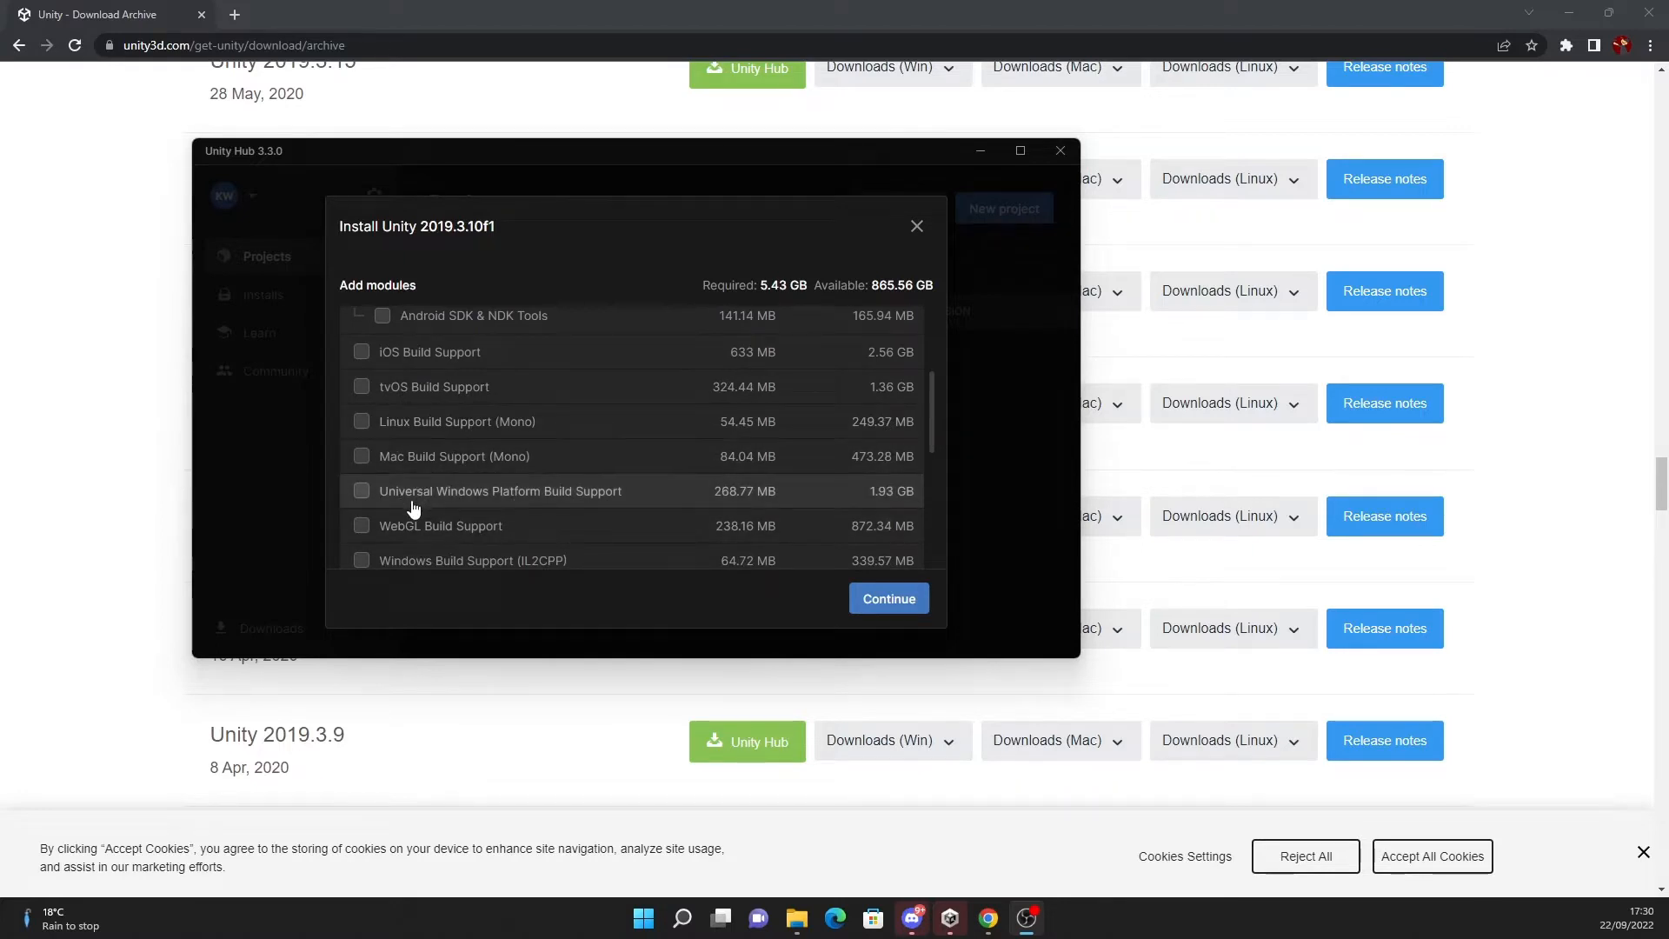
left_click(363, 492)
scroll(399, 468, "down", 2)
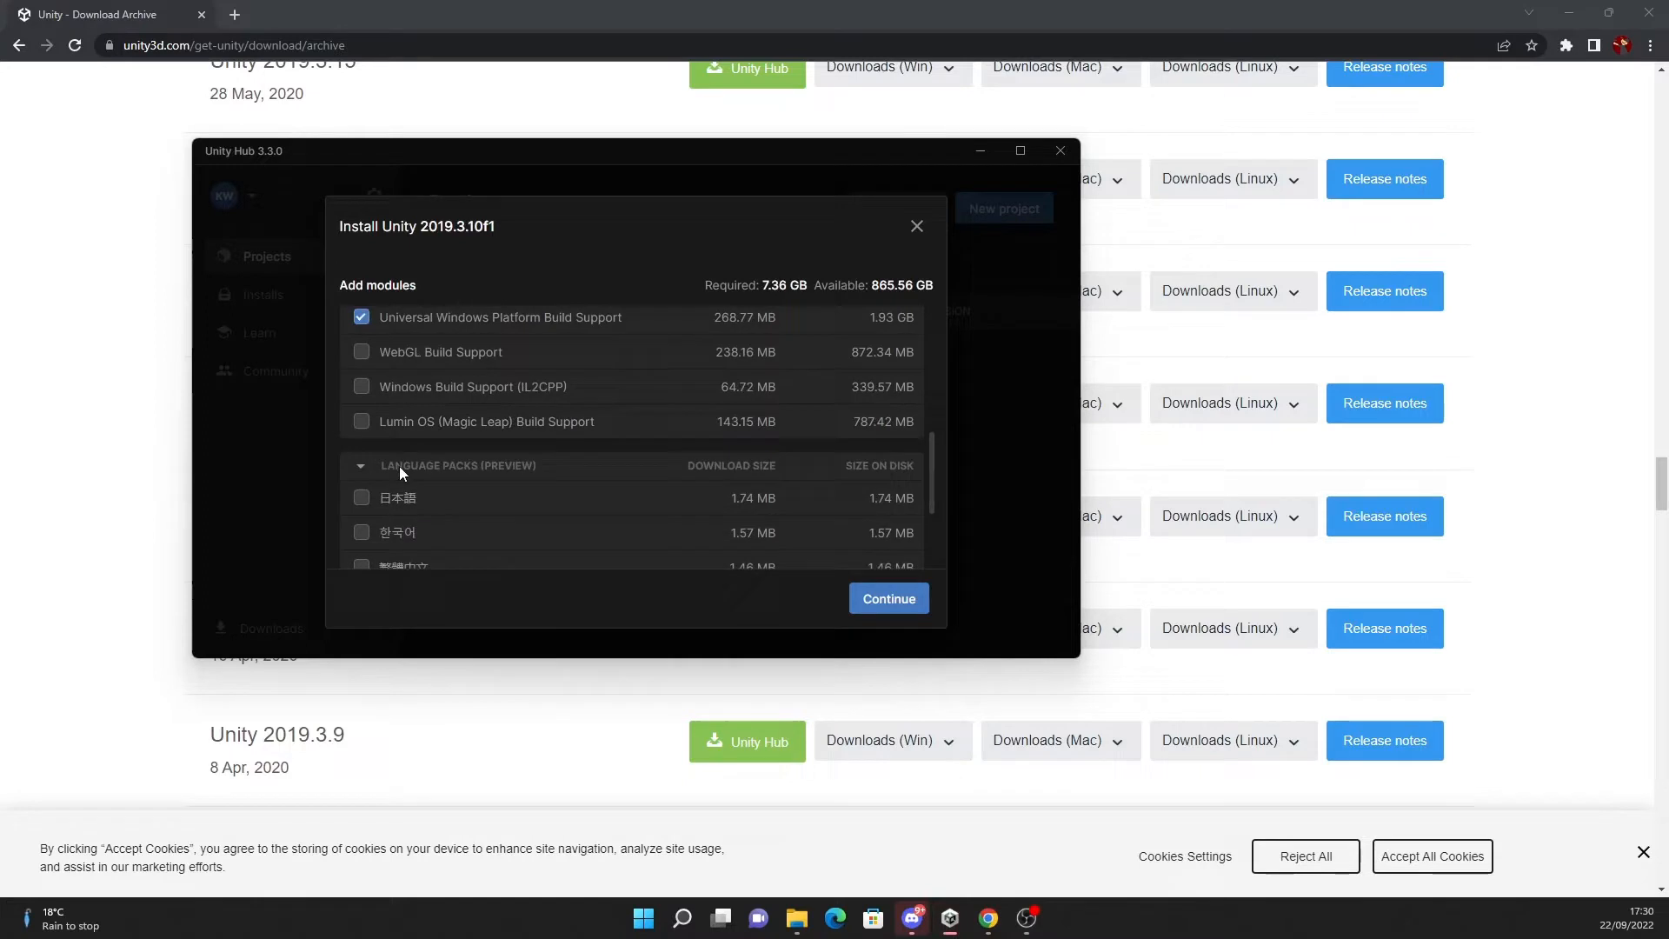
left_click(362, 387)
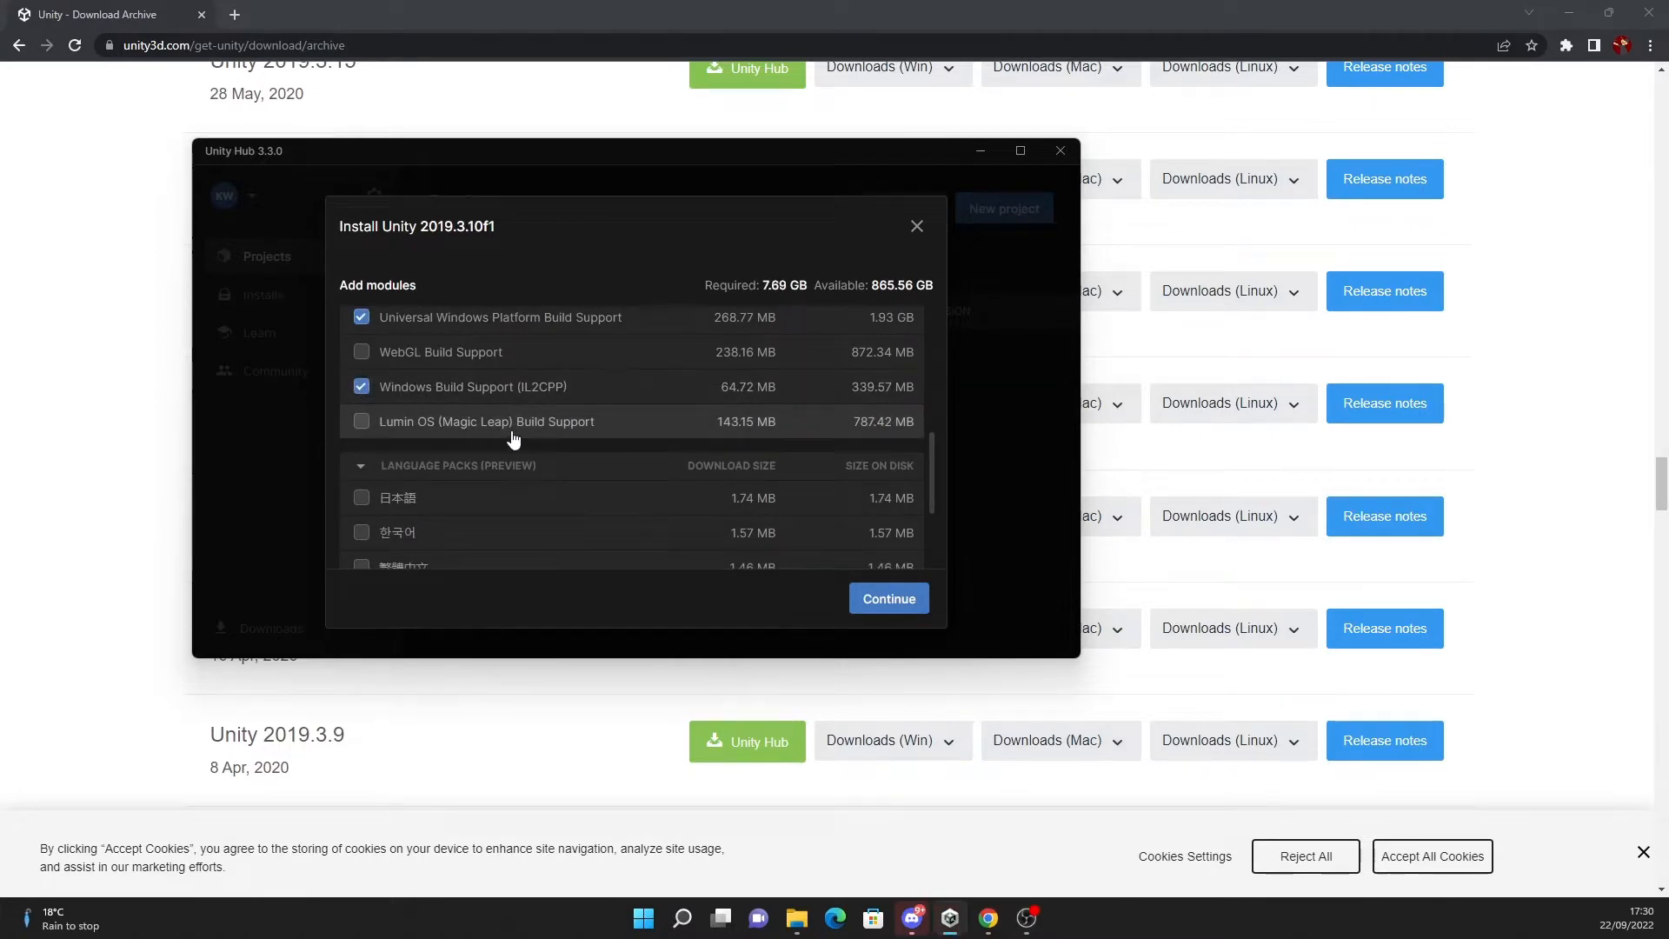
Review the chosen modules, accept the Visual Studio 2019 Community license terms and start the installation
scroll(504, 439, "up", 5)
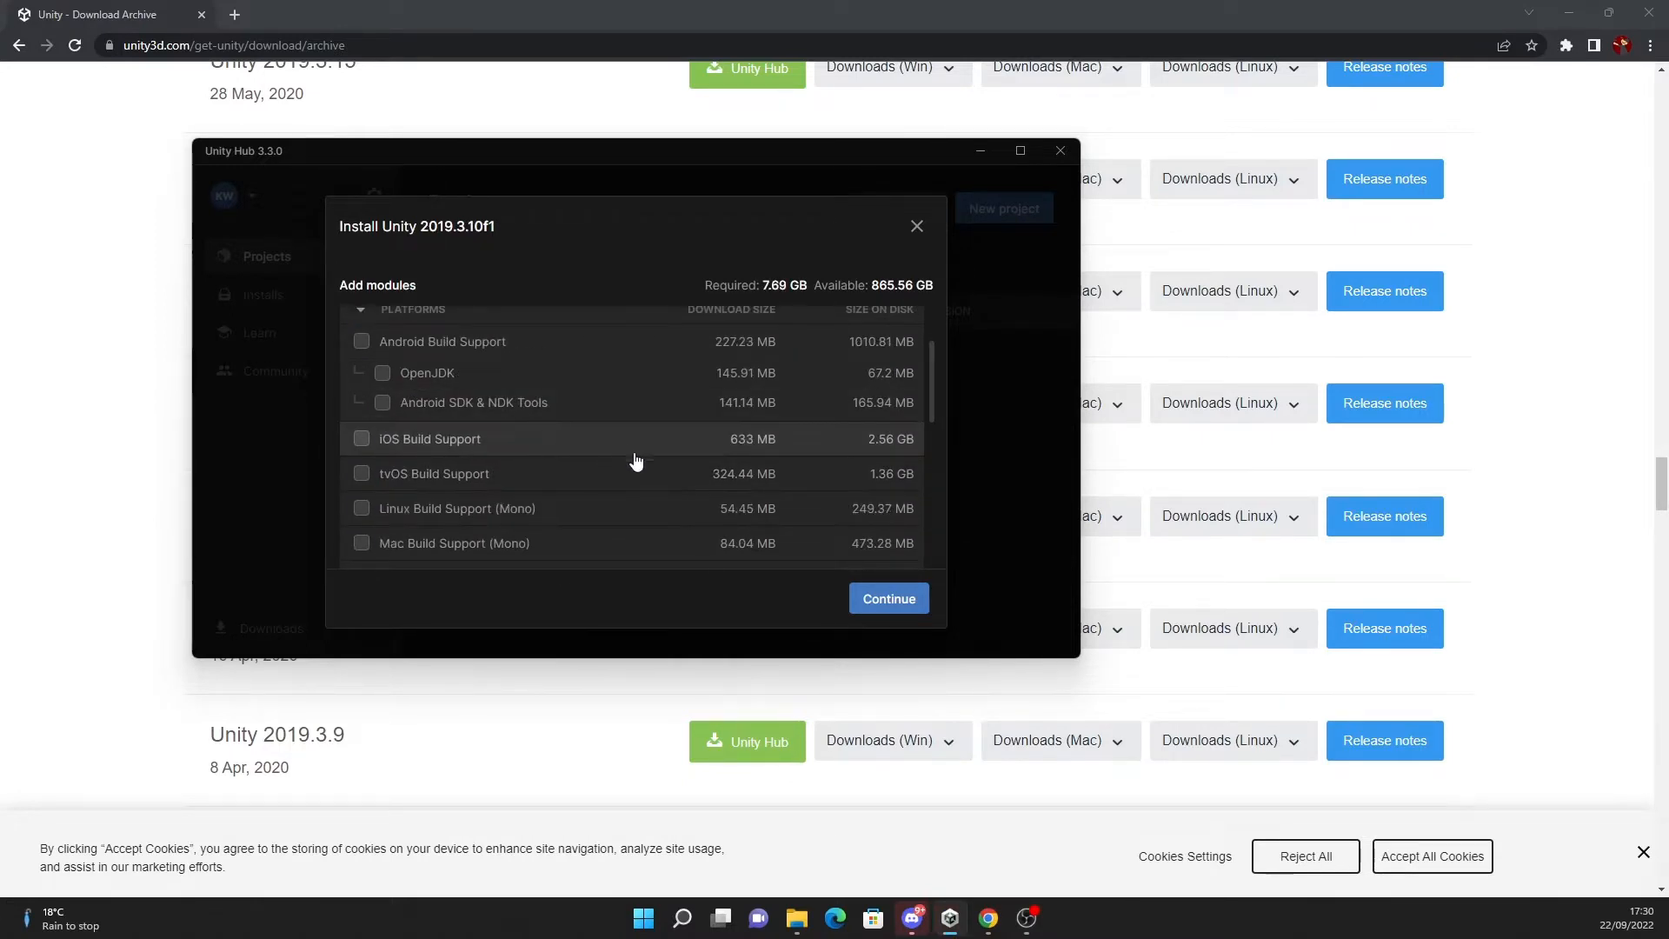
scroll(630, 456, "up", 2)
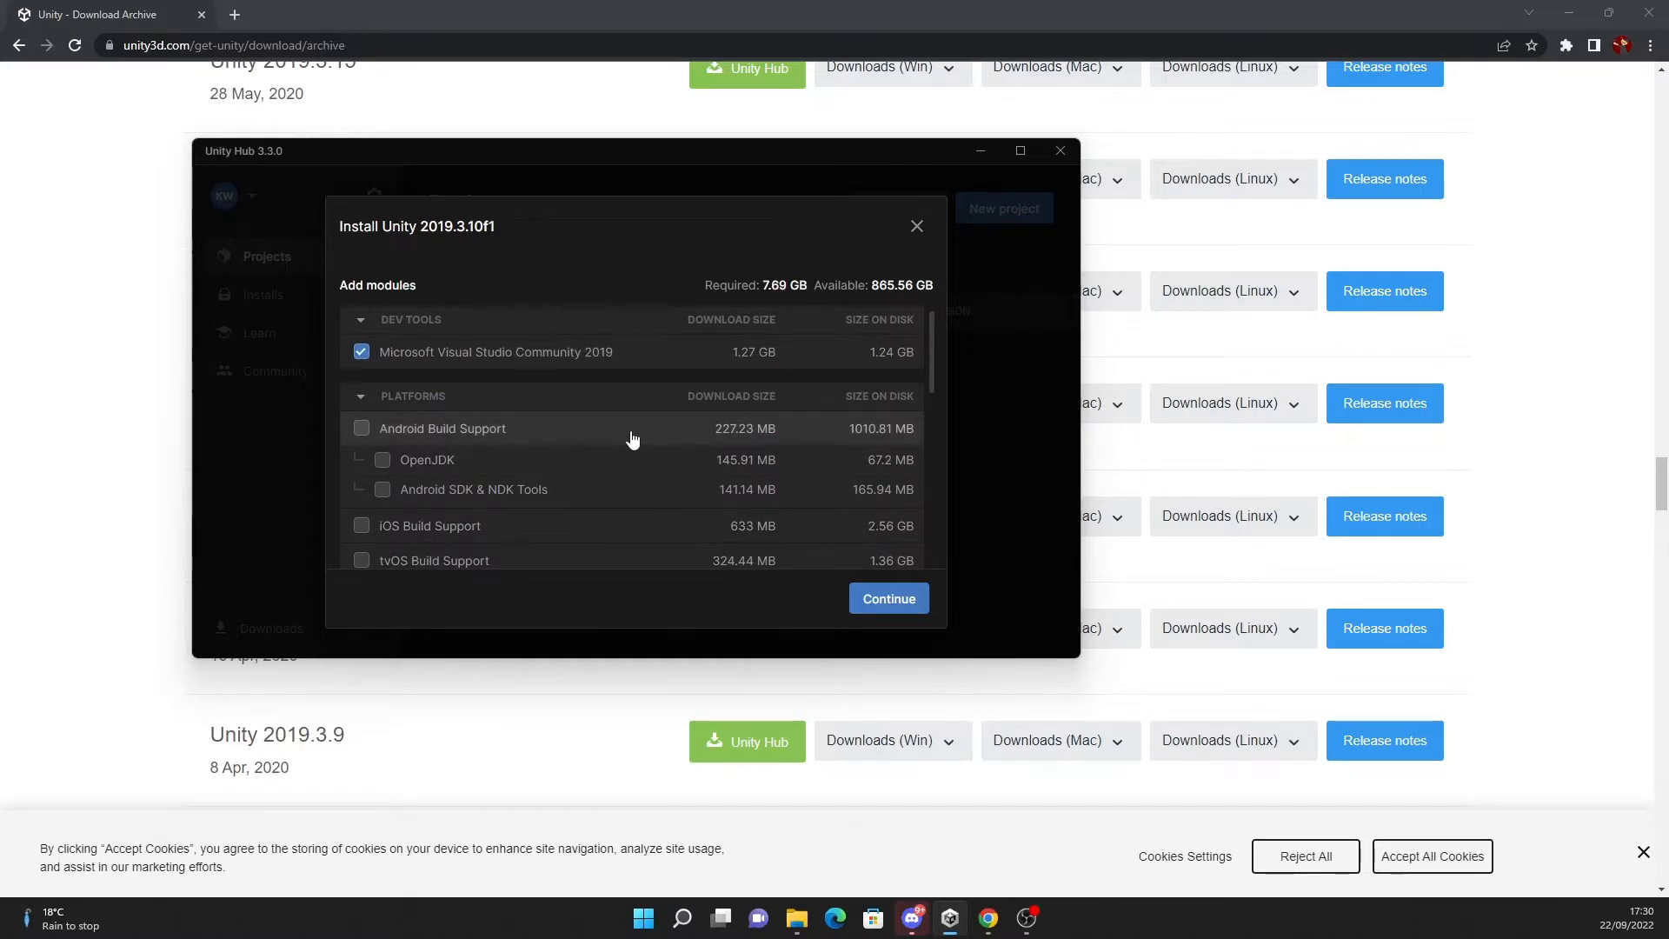
scroll(632, 439, "down", 2)
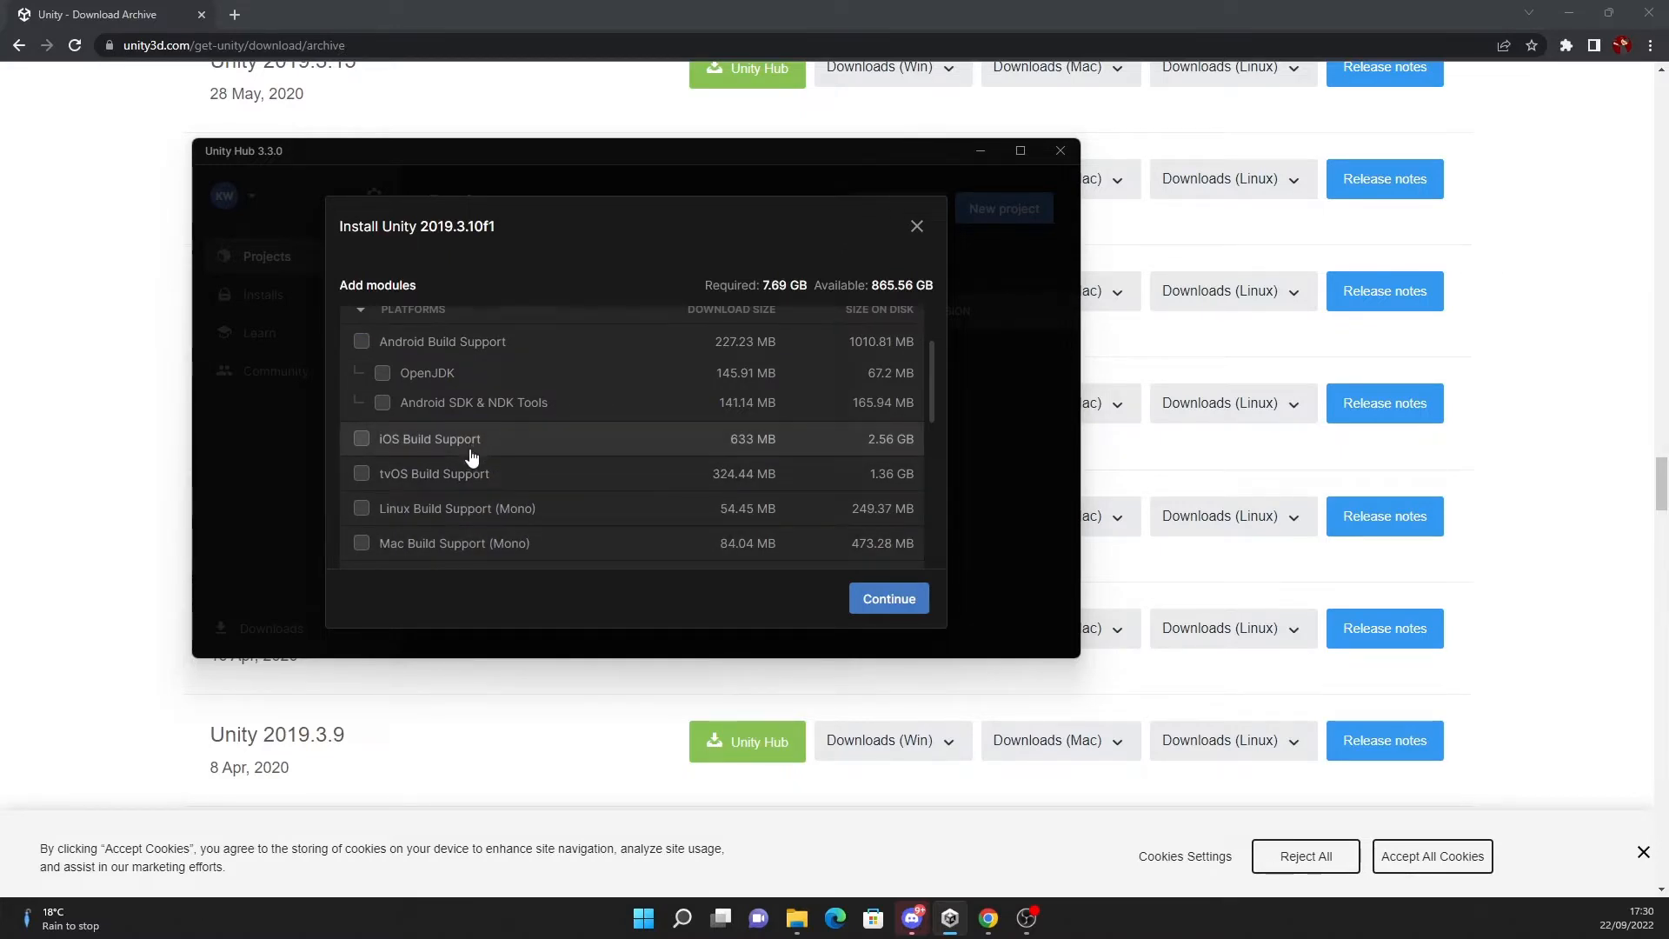
scroll(470, 440, "down", 2)
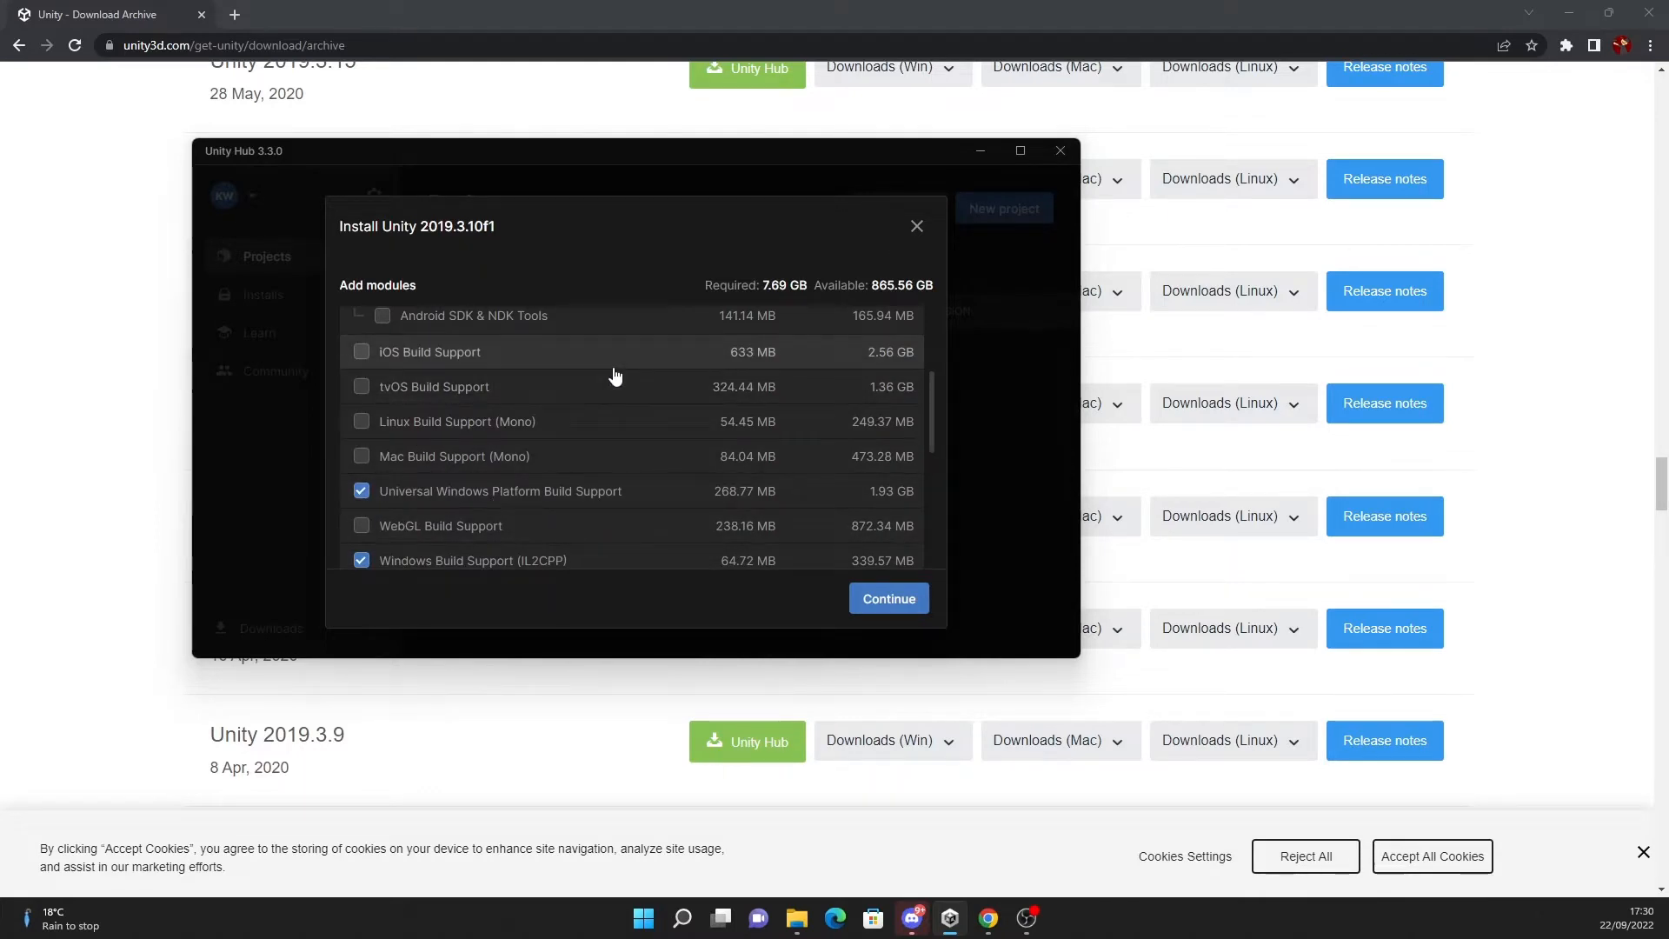
scroll(614, 369, "up", 4)
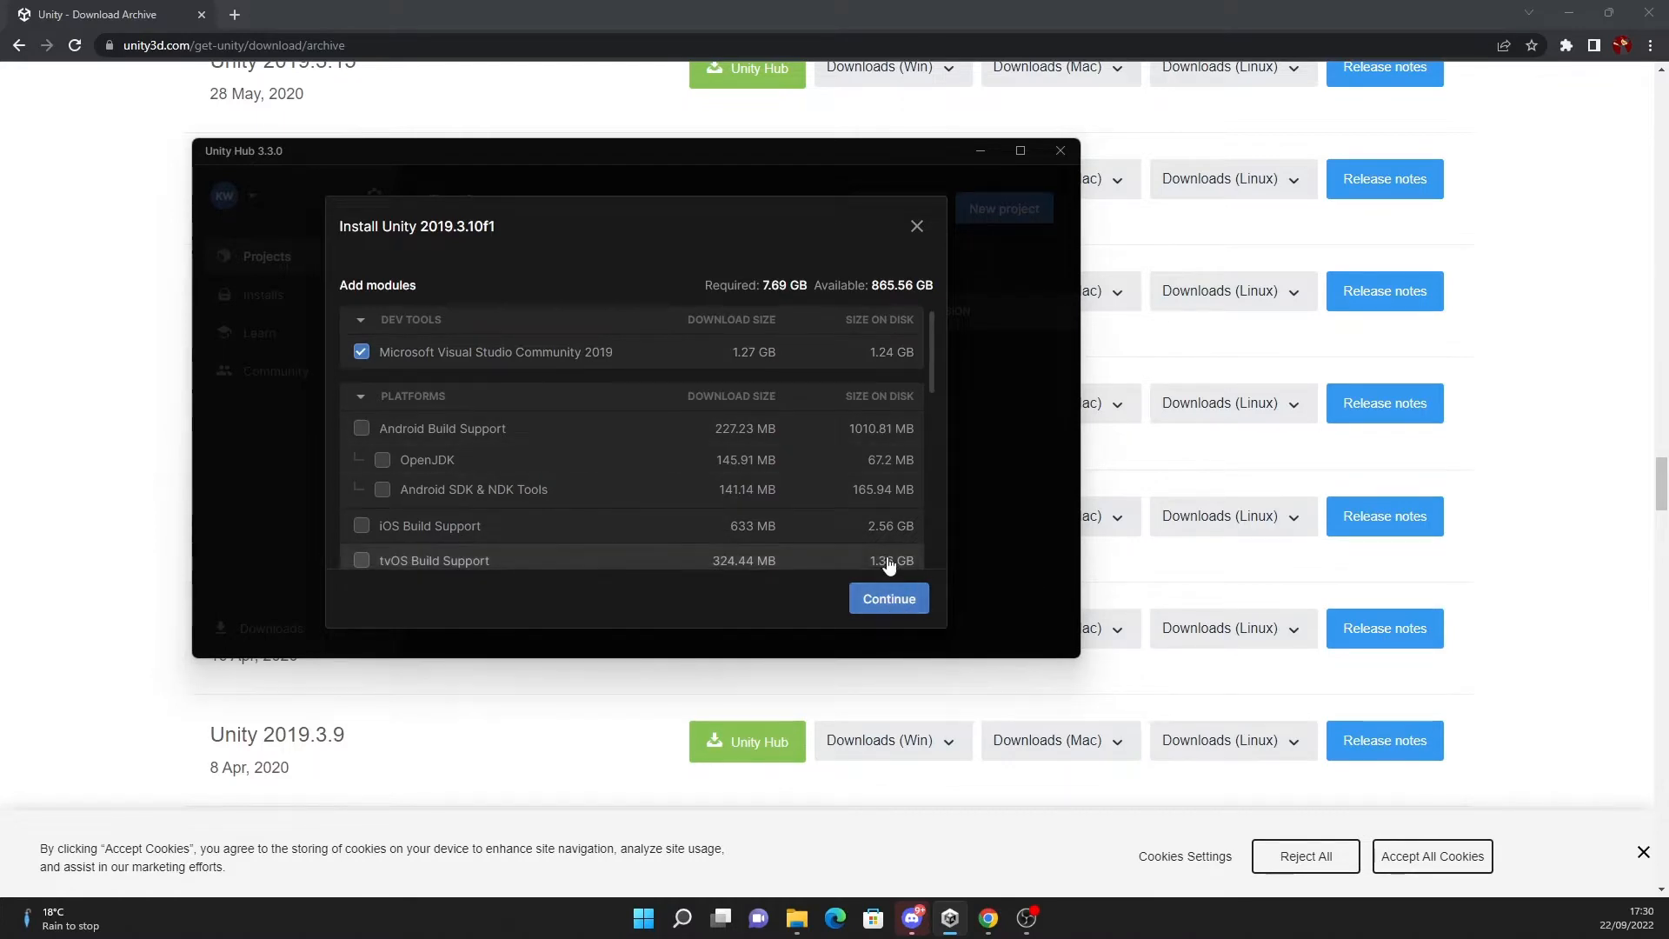
left_click(892, 605)
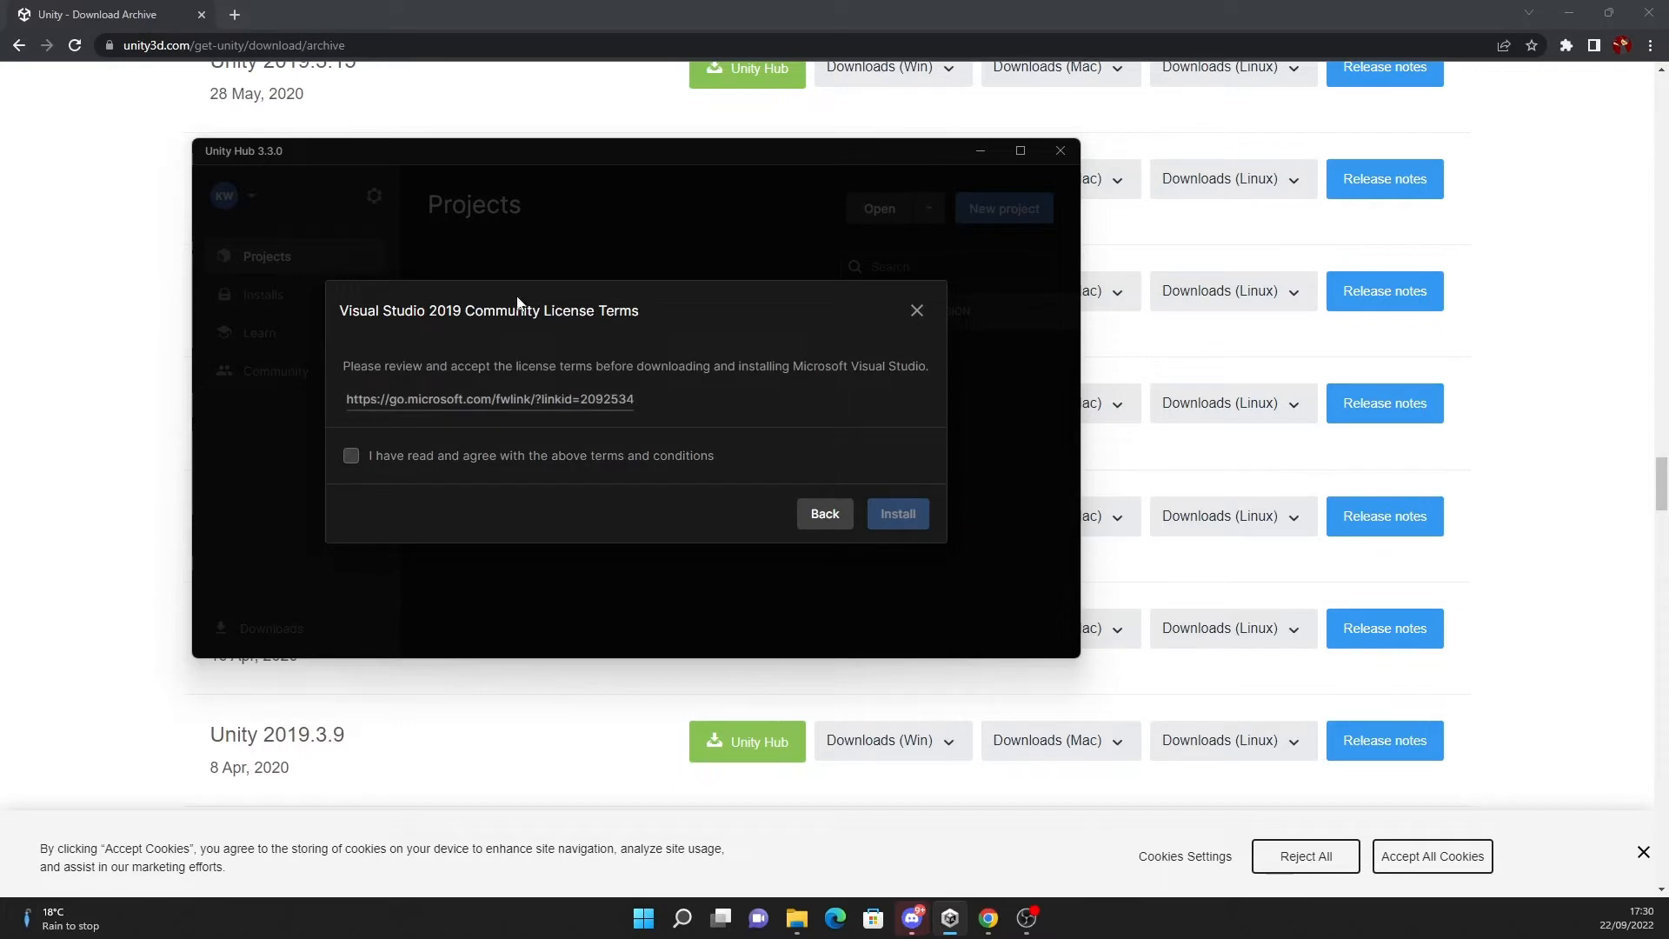
left_click(372, 457)
left_click(882, 517)
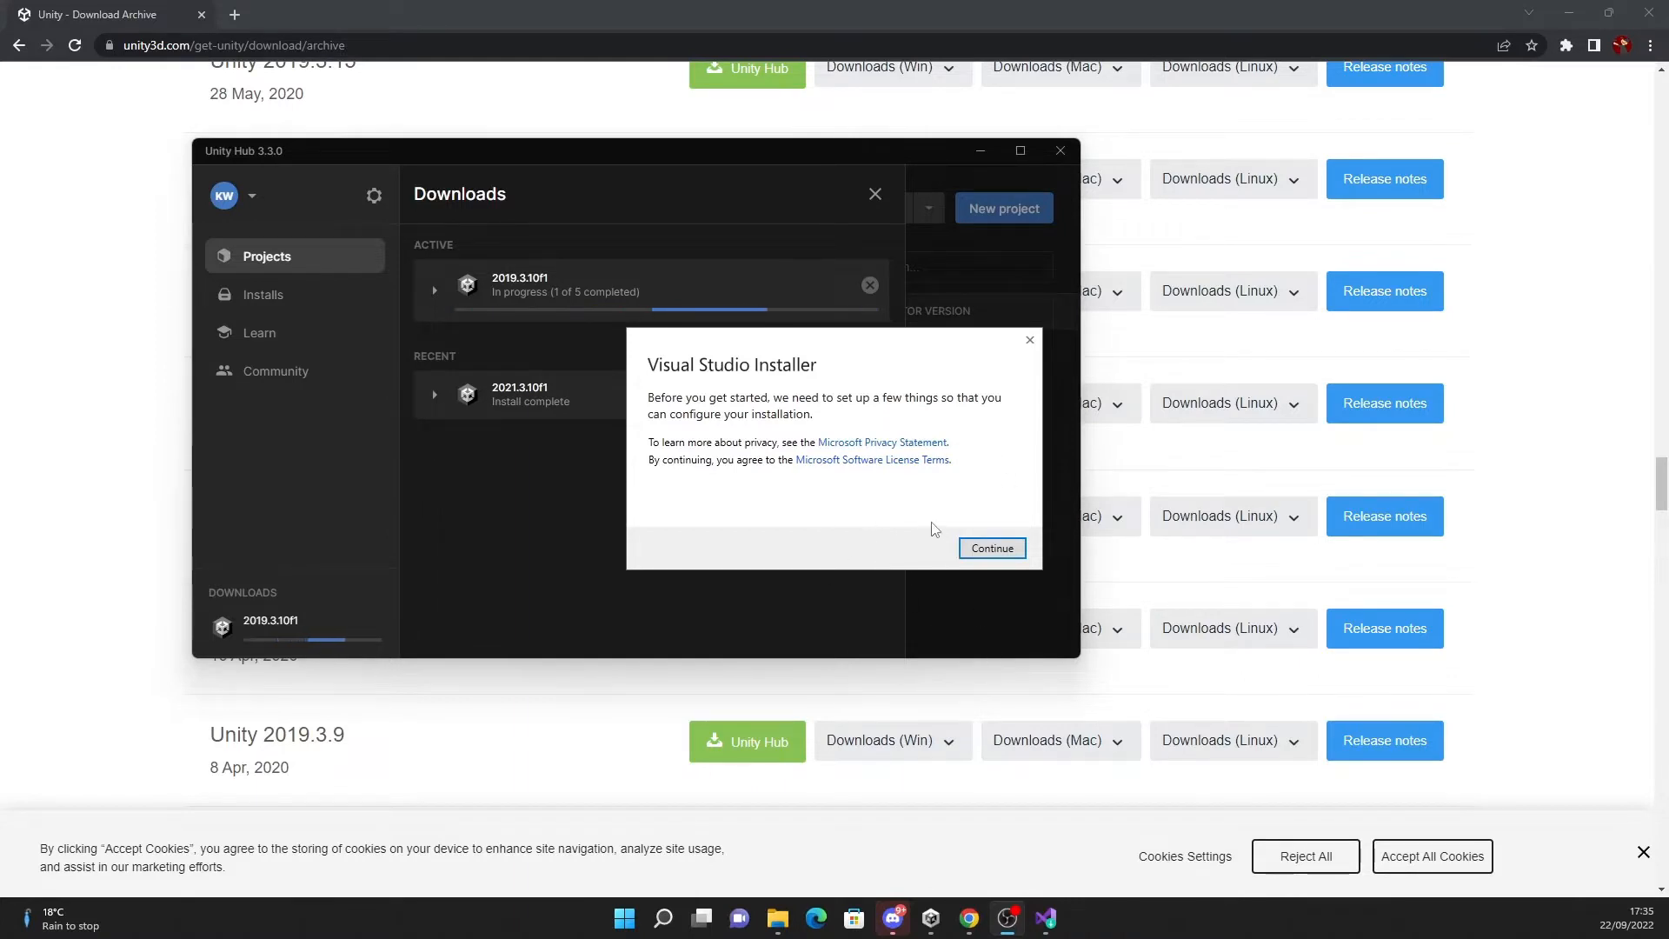
Continue past the Visual Studio Installer's setup notice and reposition the installer window so its install options are reachable
left_click(992, 548)
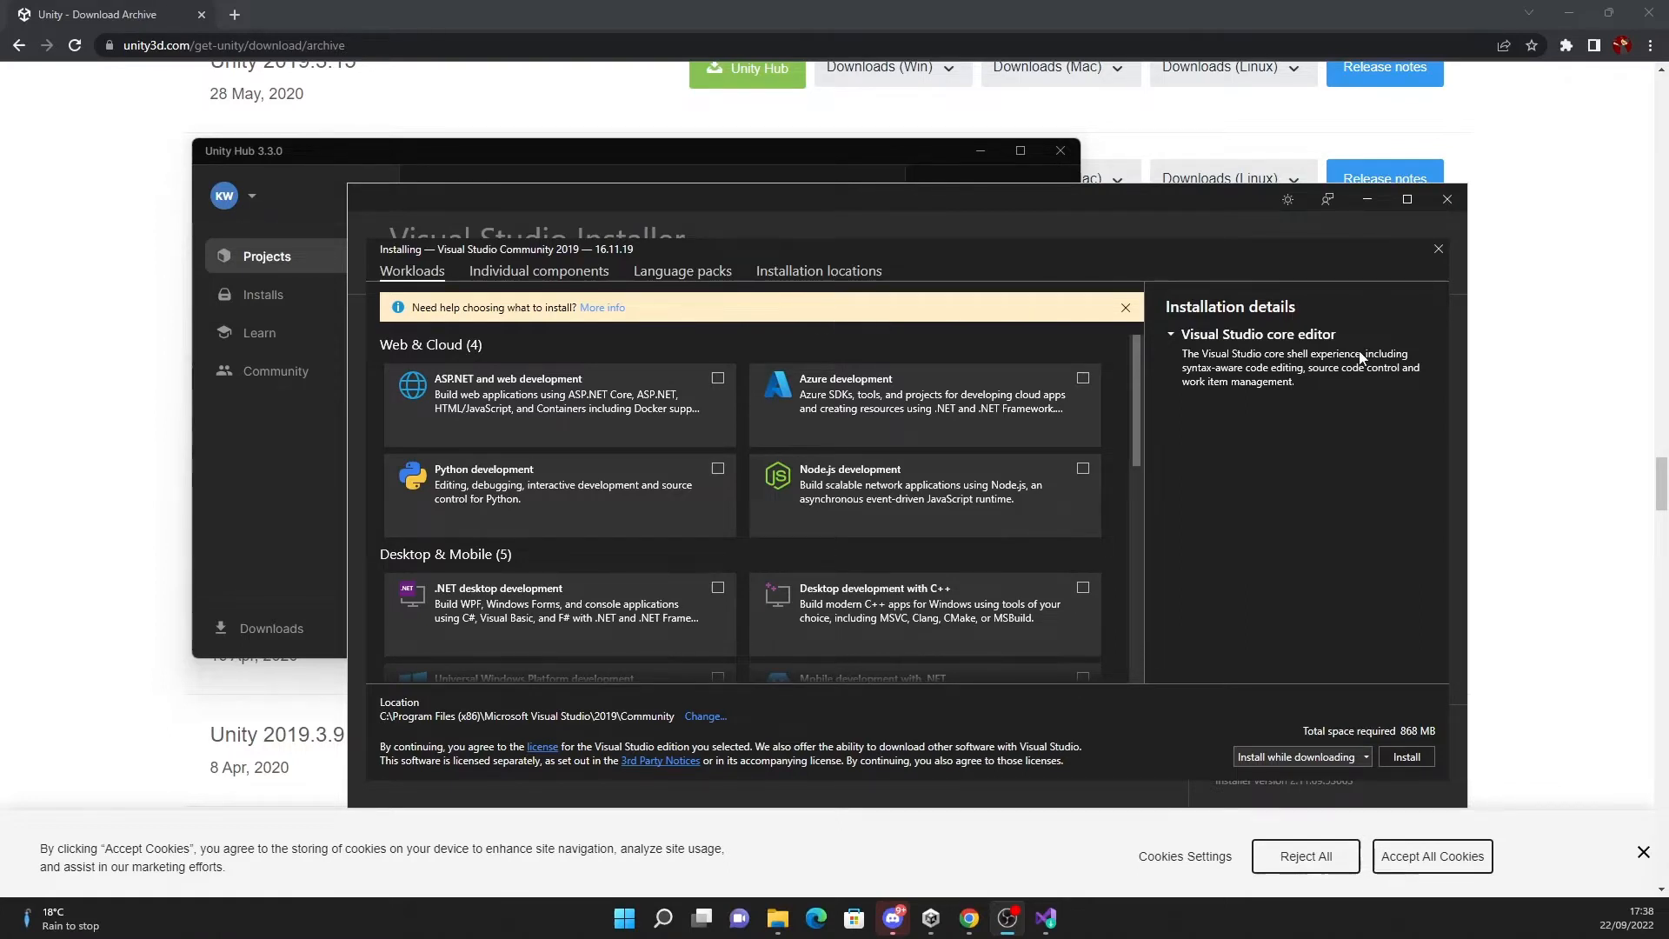
scroll(1134, 479, "down", 1)
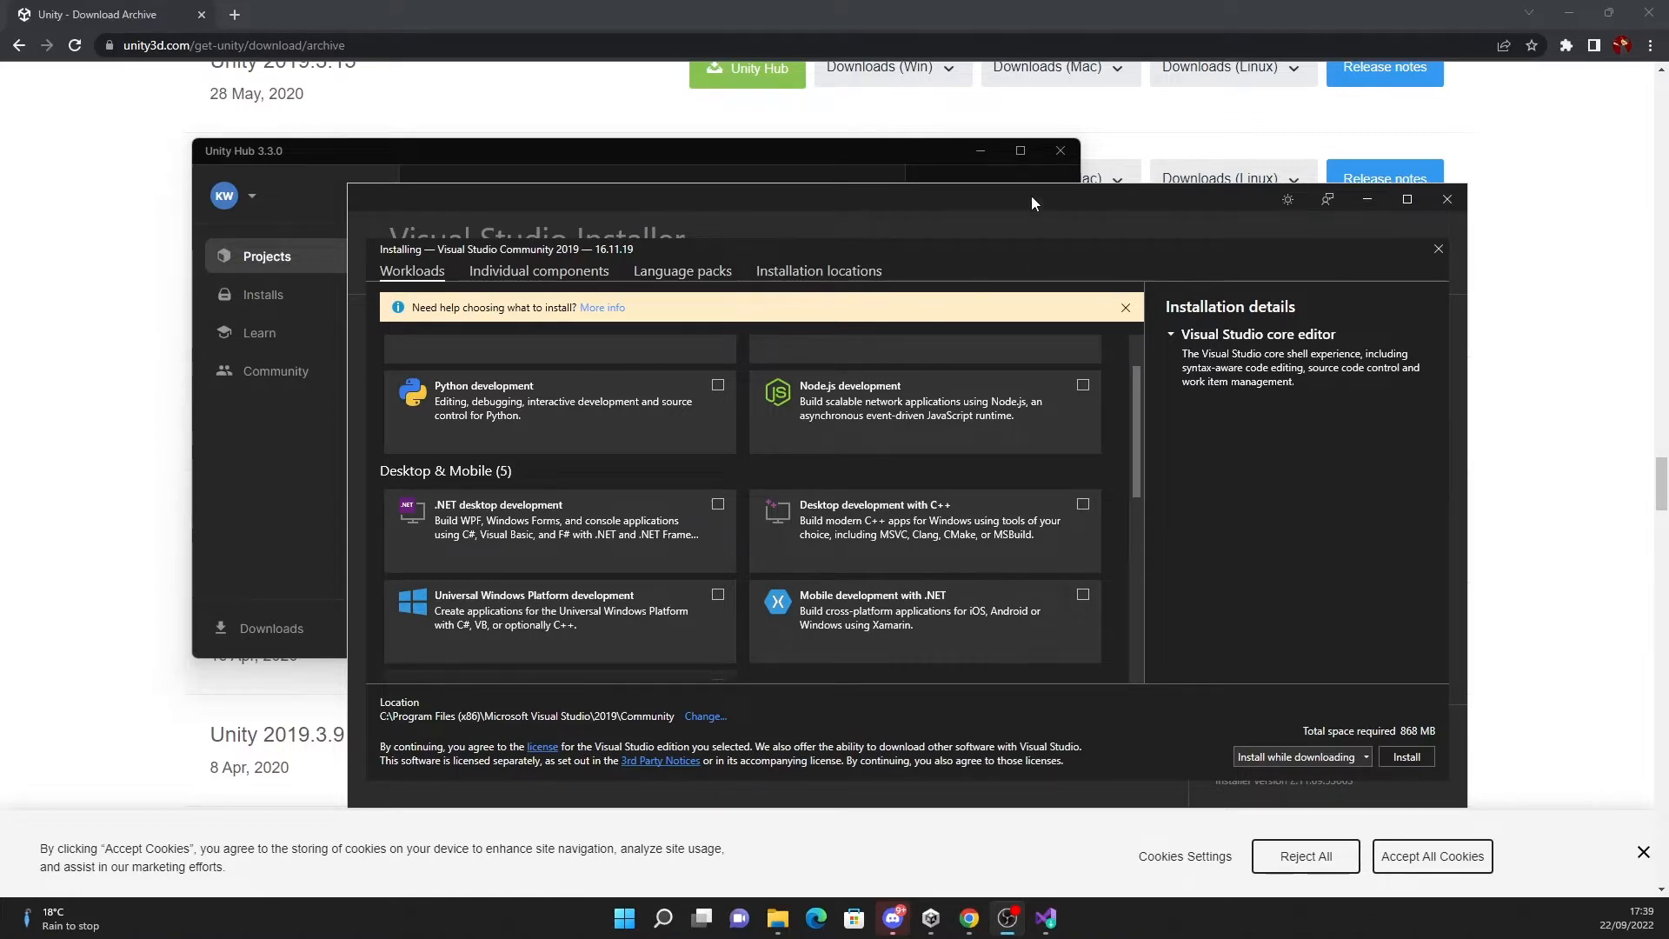
left_click_drag(1039, 207, 984, 507)
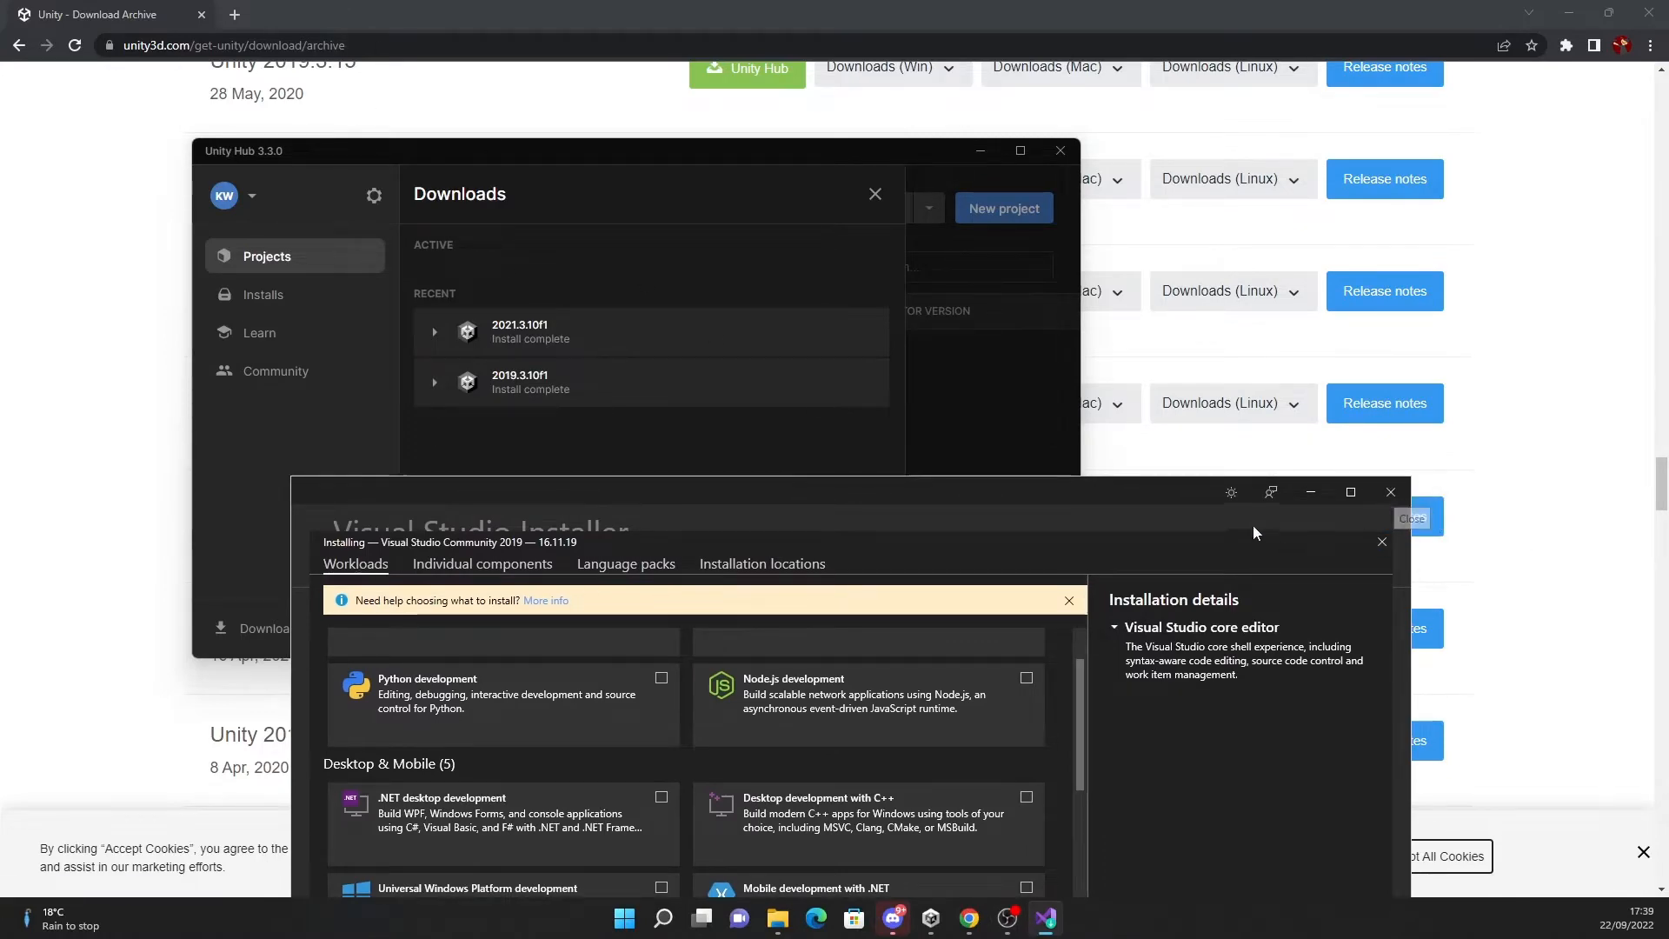
left_click_drag(1193, 532, 968, 284)
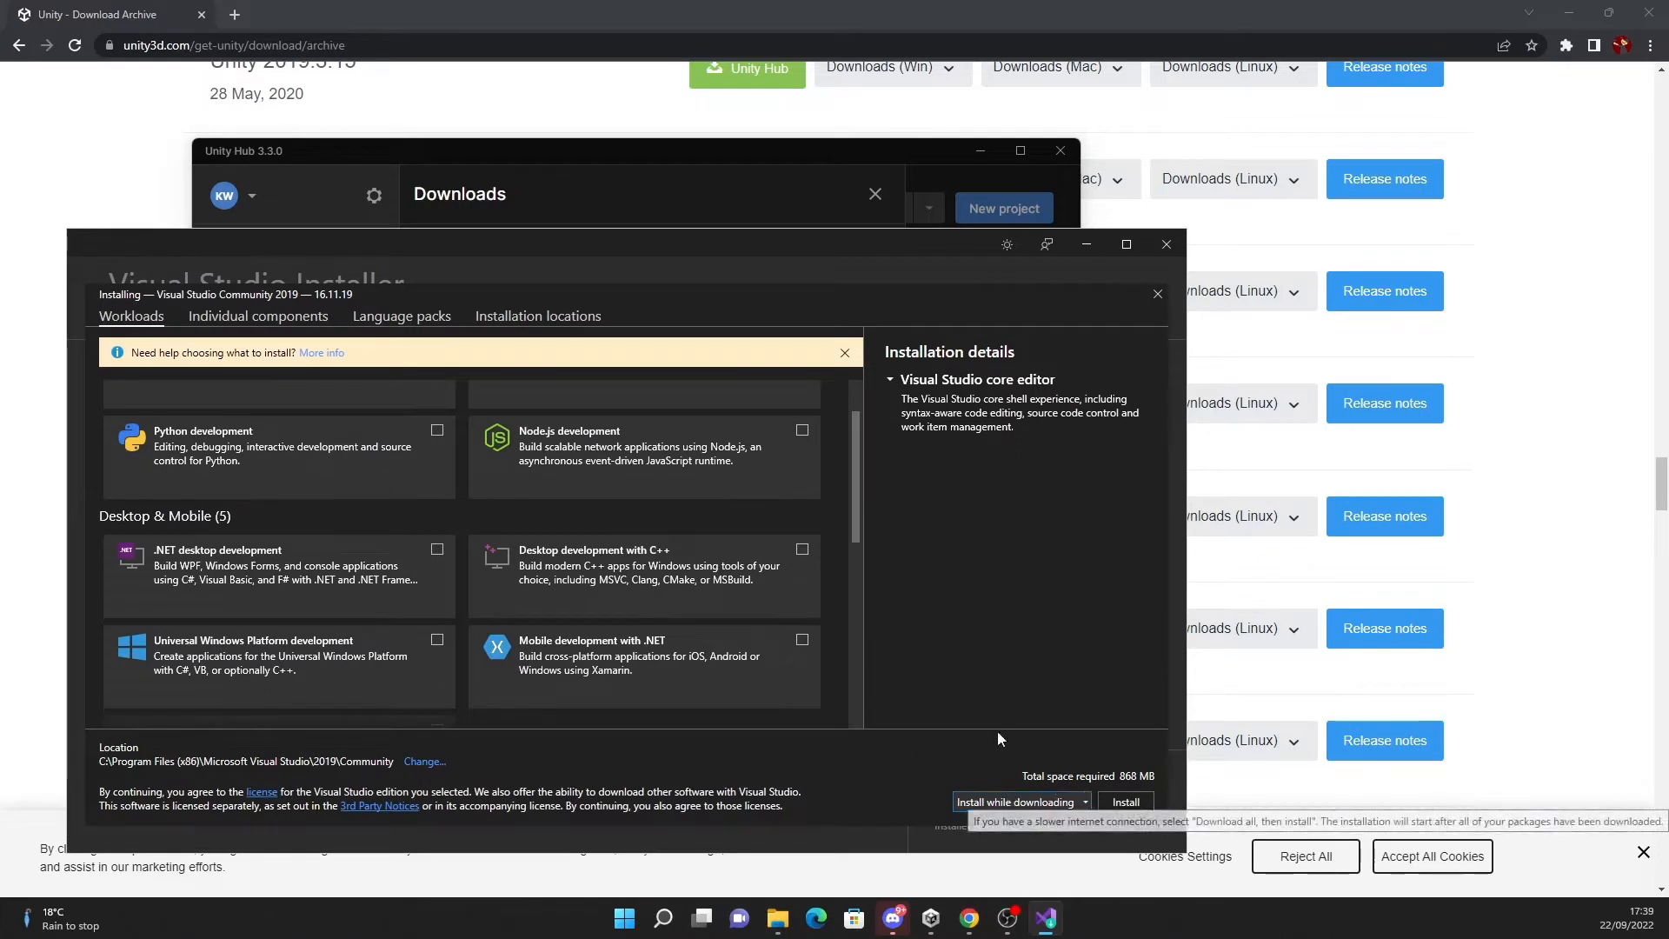
Install Visual Studio Community 2019 with the Game development with Unity workload and close the finished installer
left_click(1126, 801)
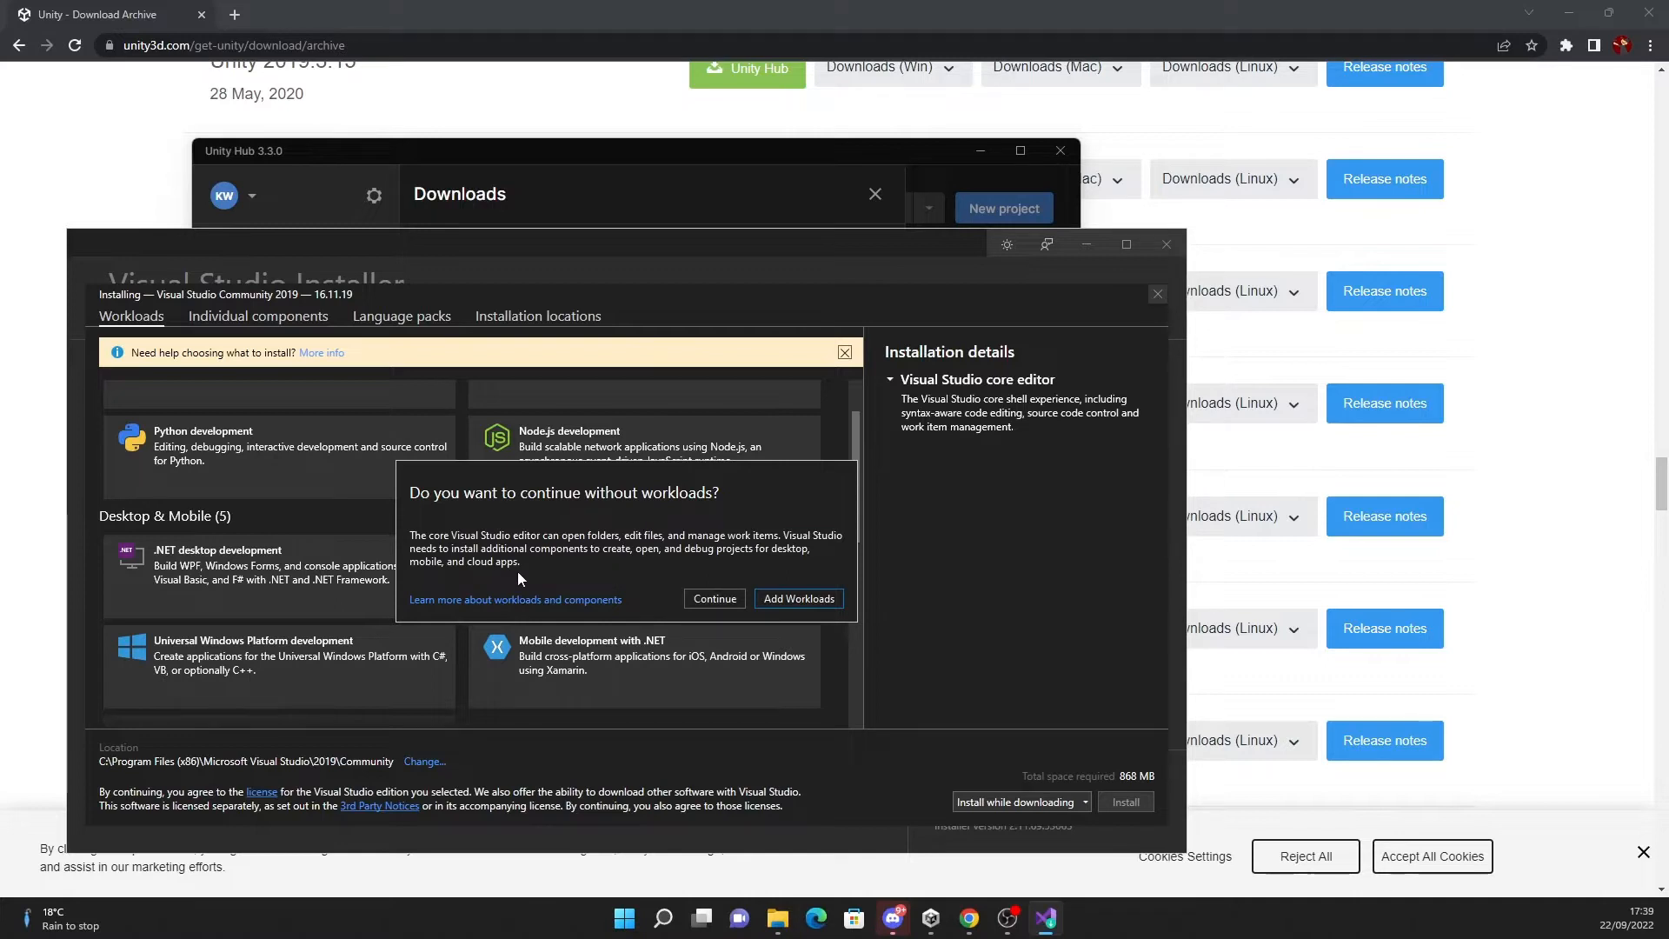
left_click(763, 600)
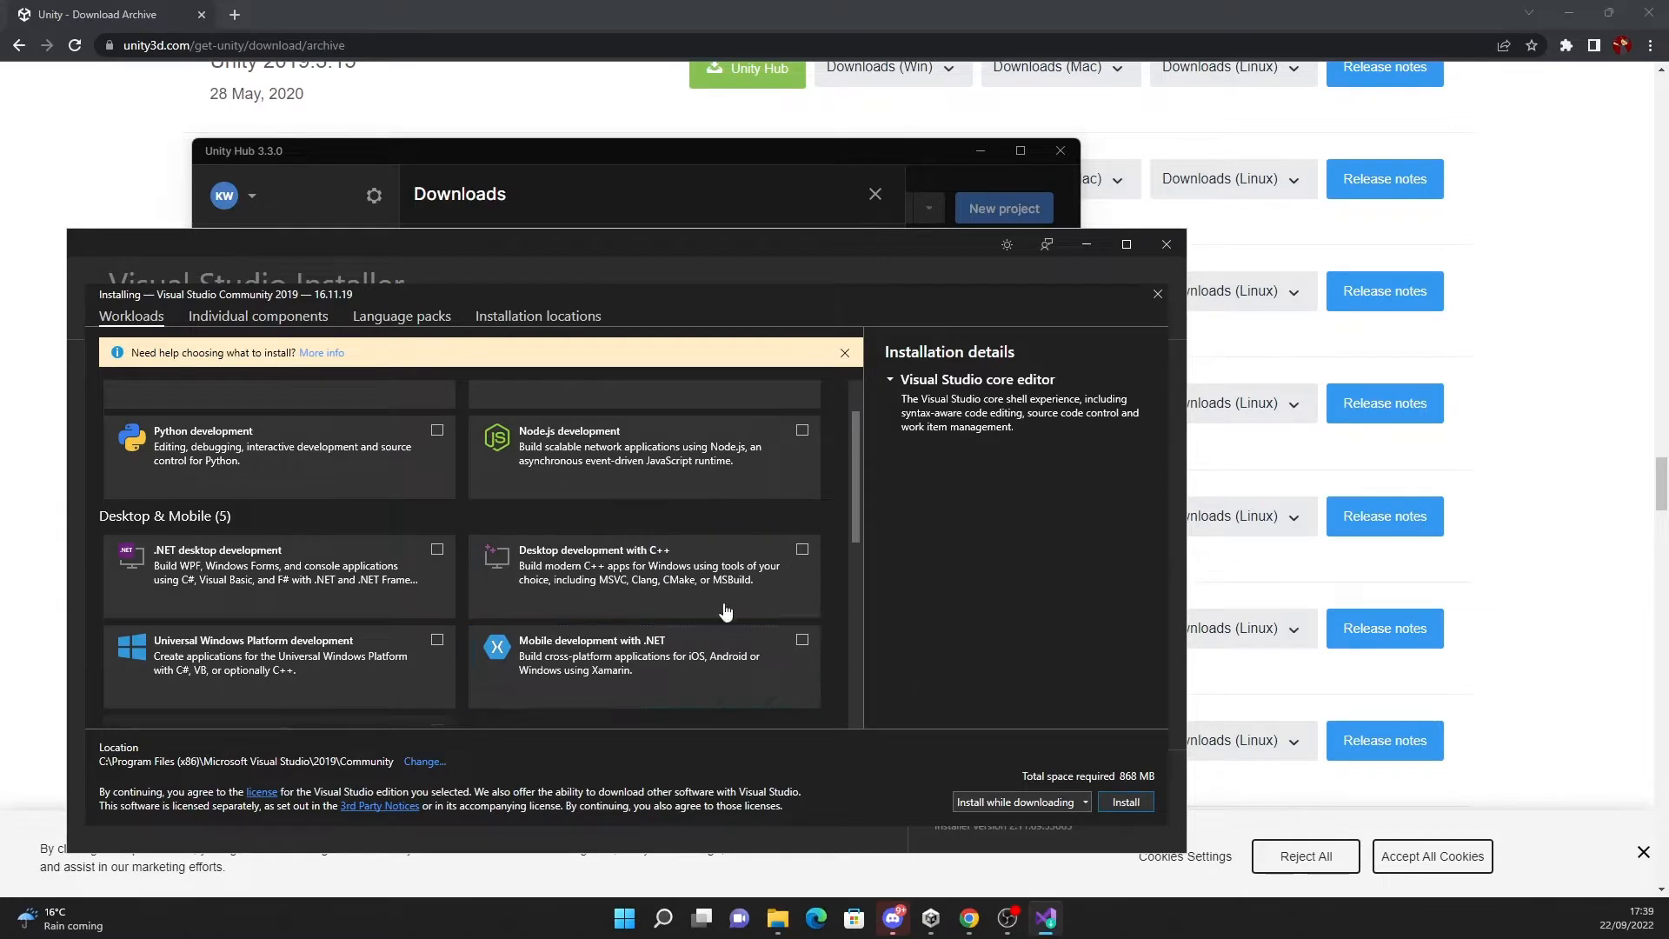
scroll(643, 653, "down", 5)
scroll(641, 556, "up", 2)
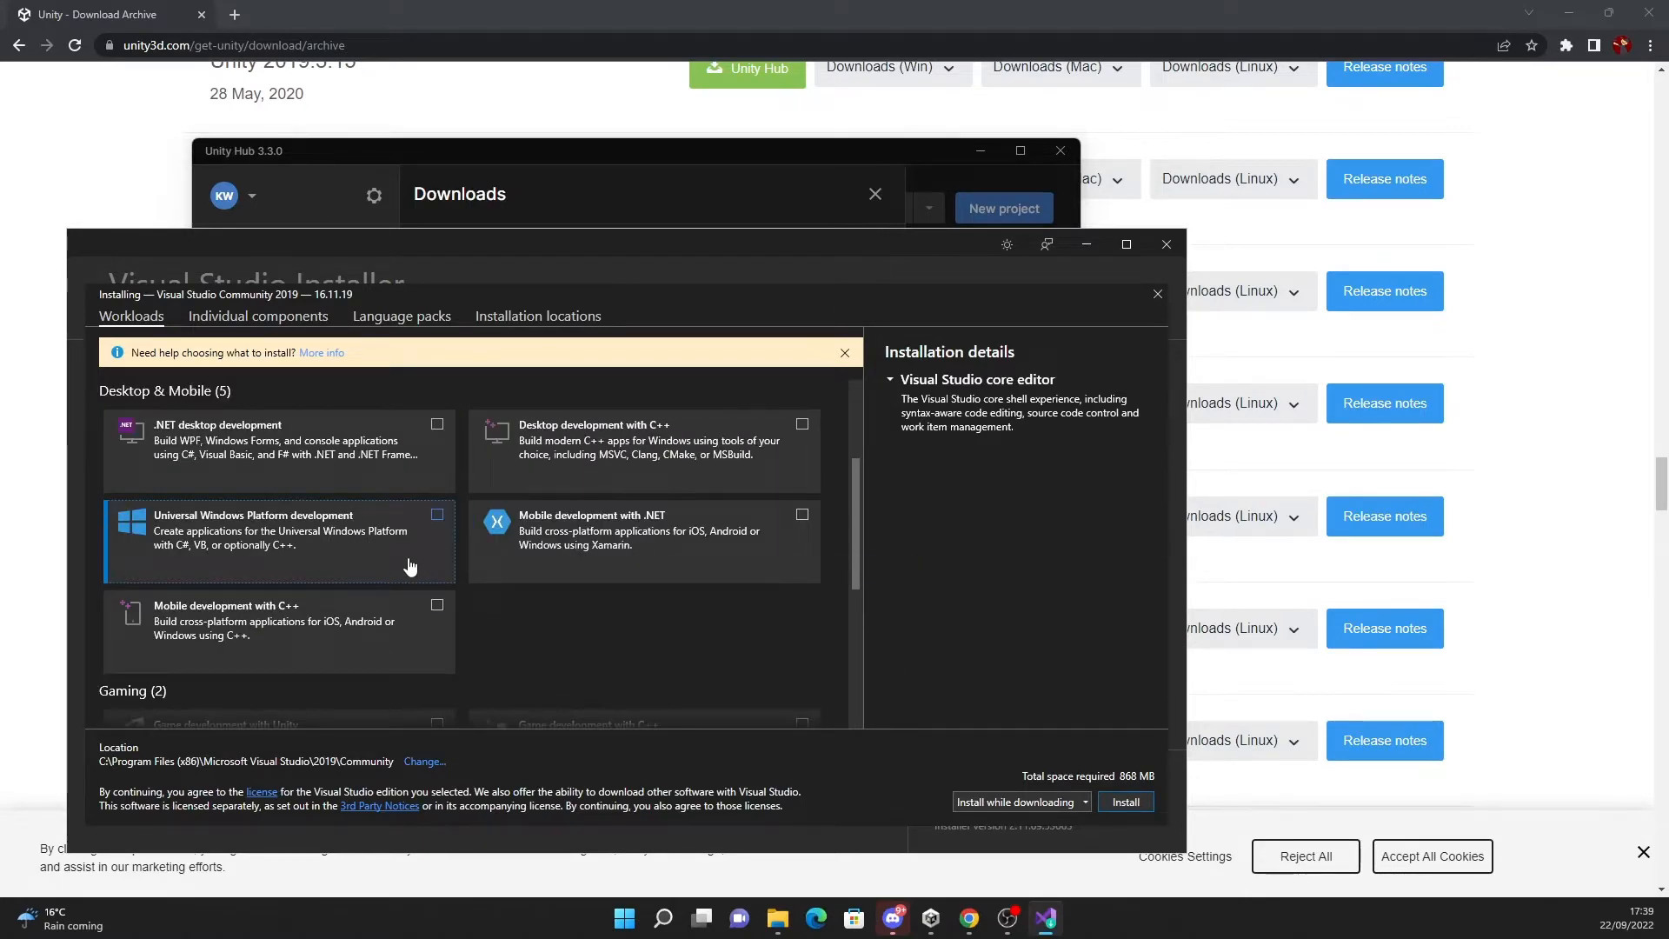
scroll(411, 566, "down", 2)
scroll(408, 620, "down", 1)
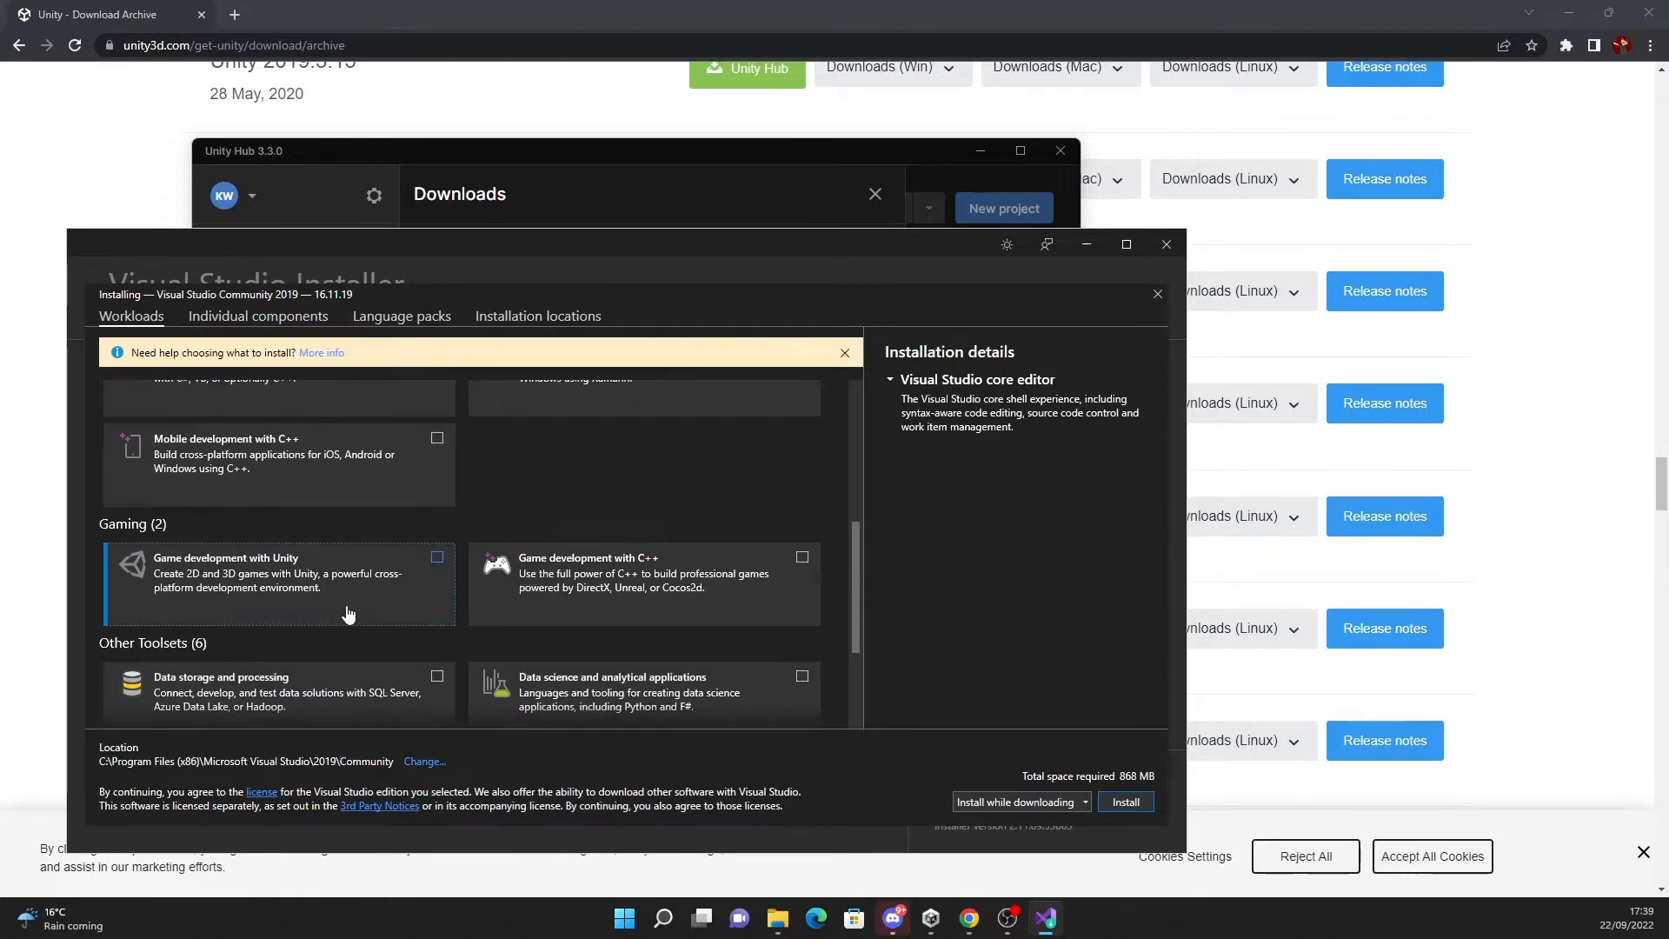
left_click(435, 557)
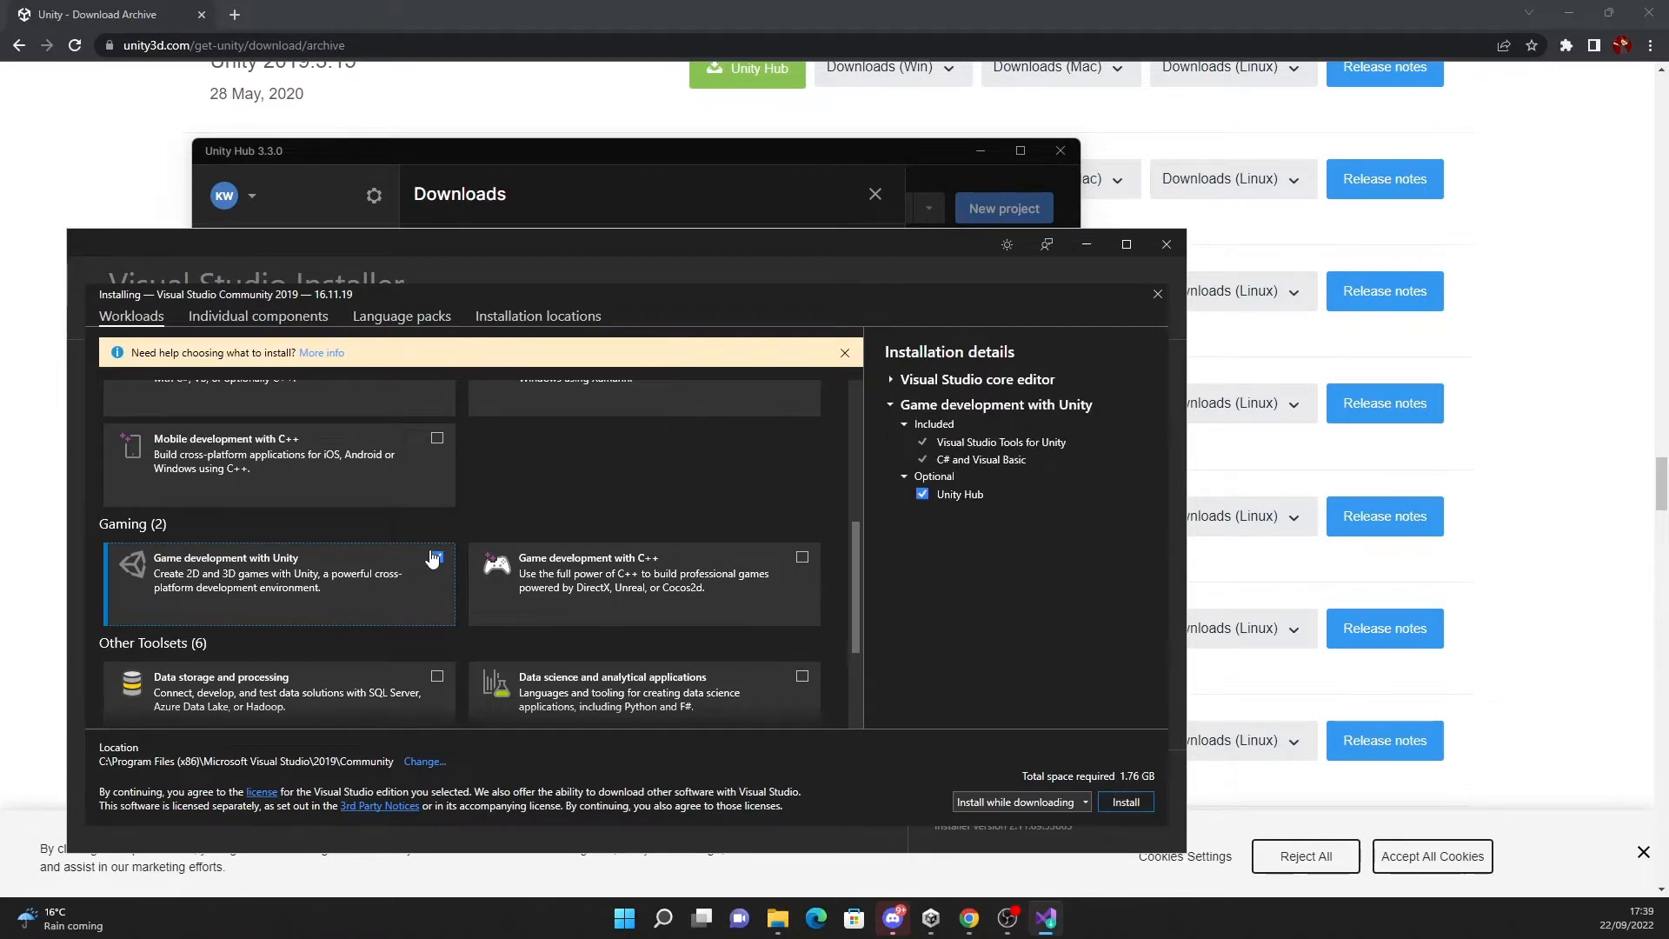
left_click(1116, 805)
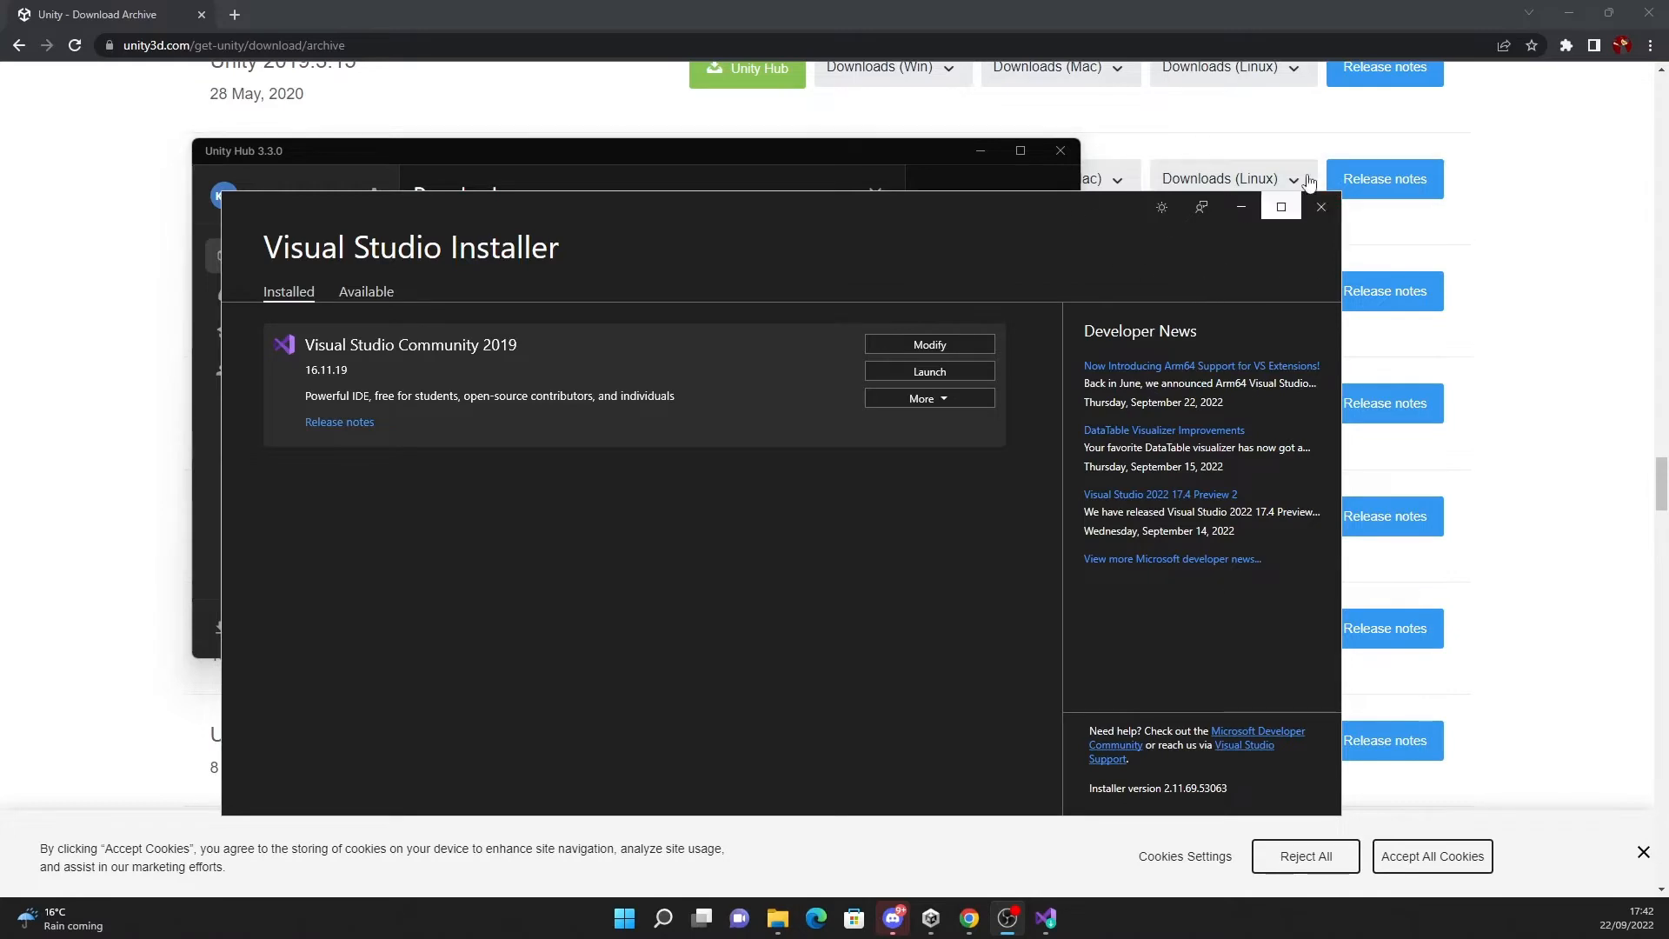
left_click(1325, 216)
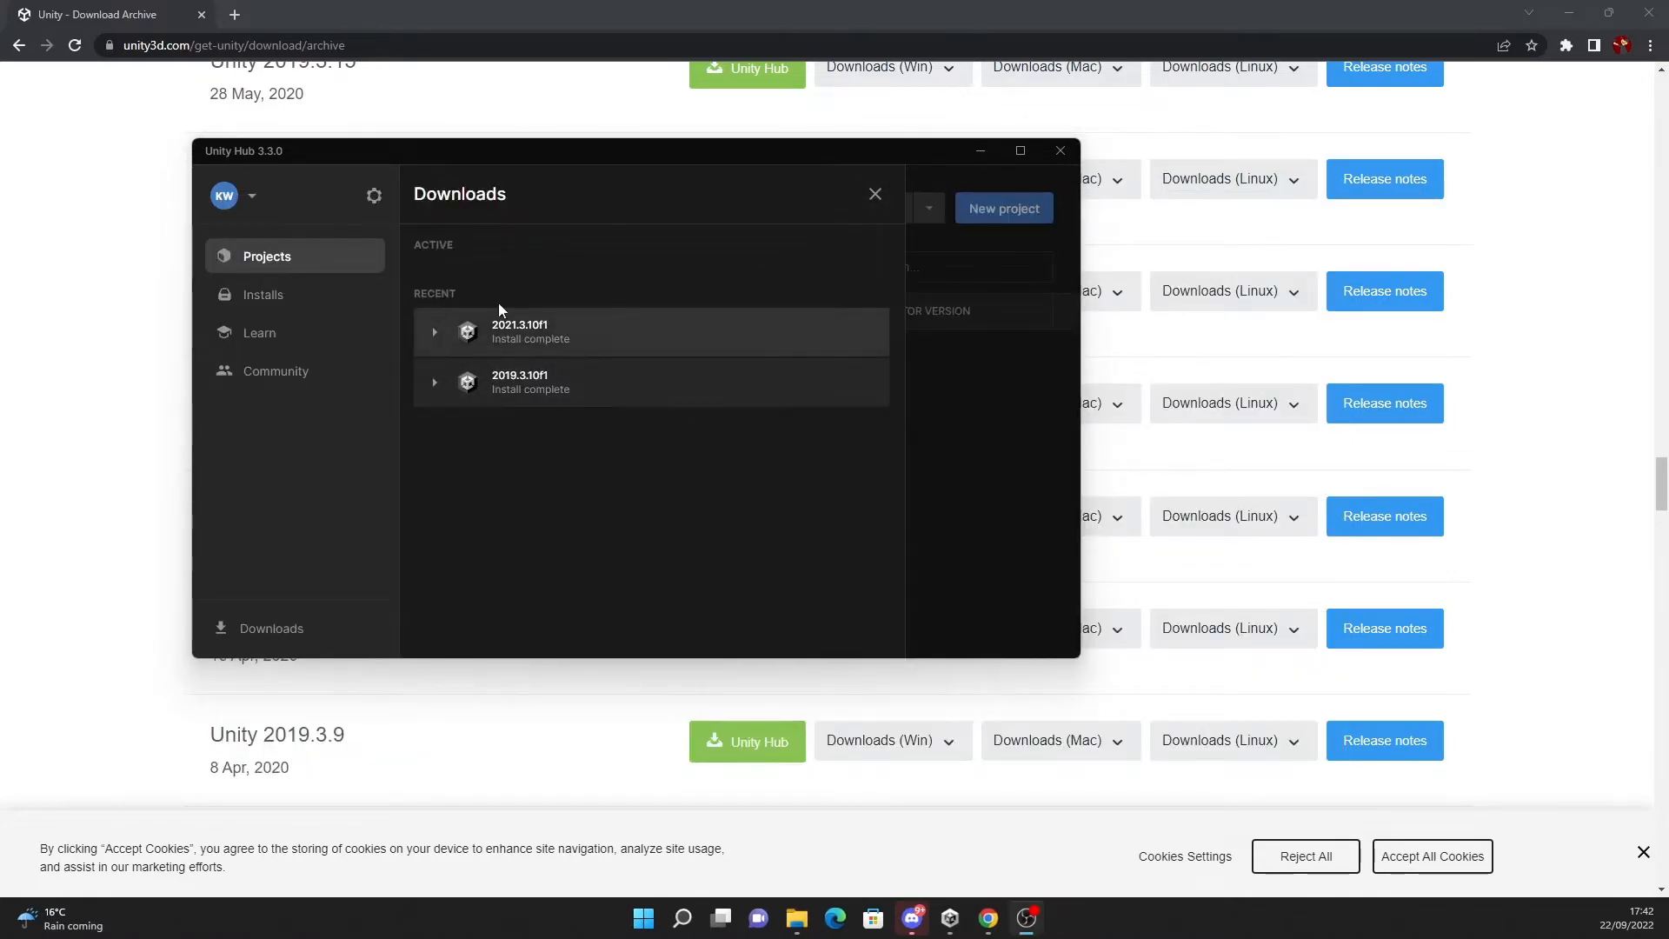
left_click(965, 450)
Search the web for "libsm64" in a new browser tab
left_click(237, 11)
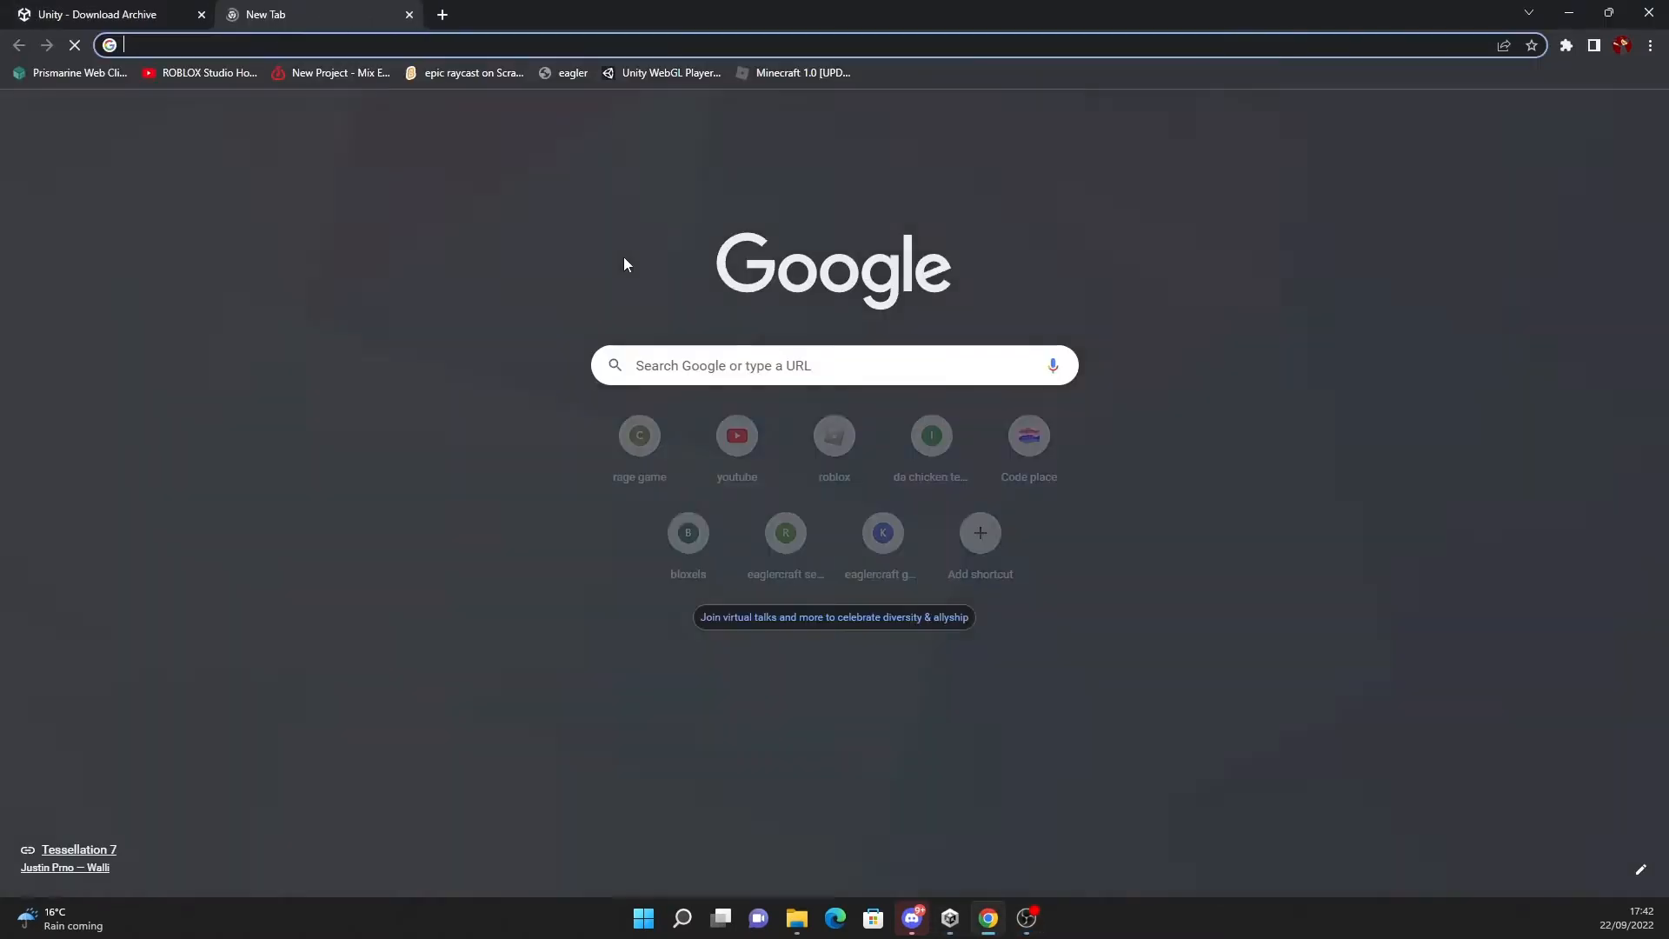
left_click(727, 347)
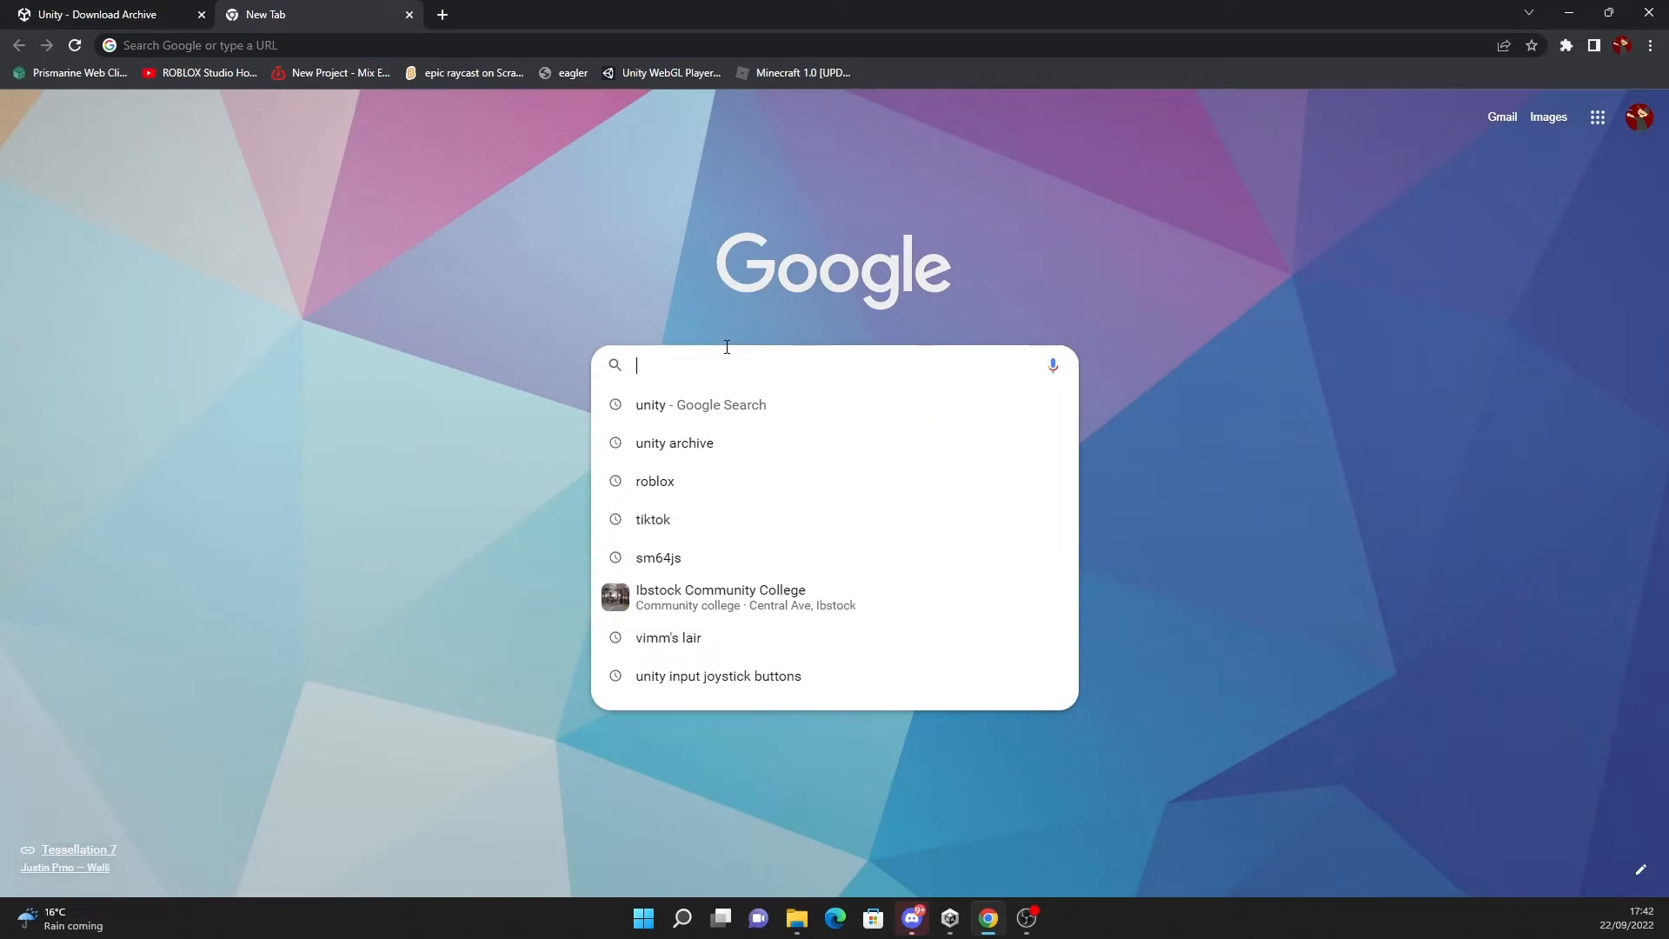
type("libs")
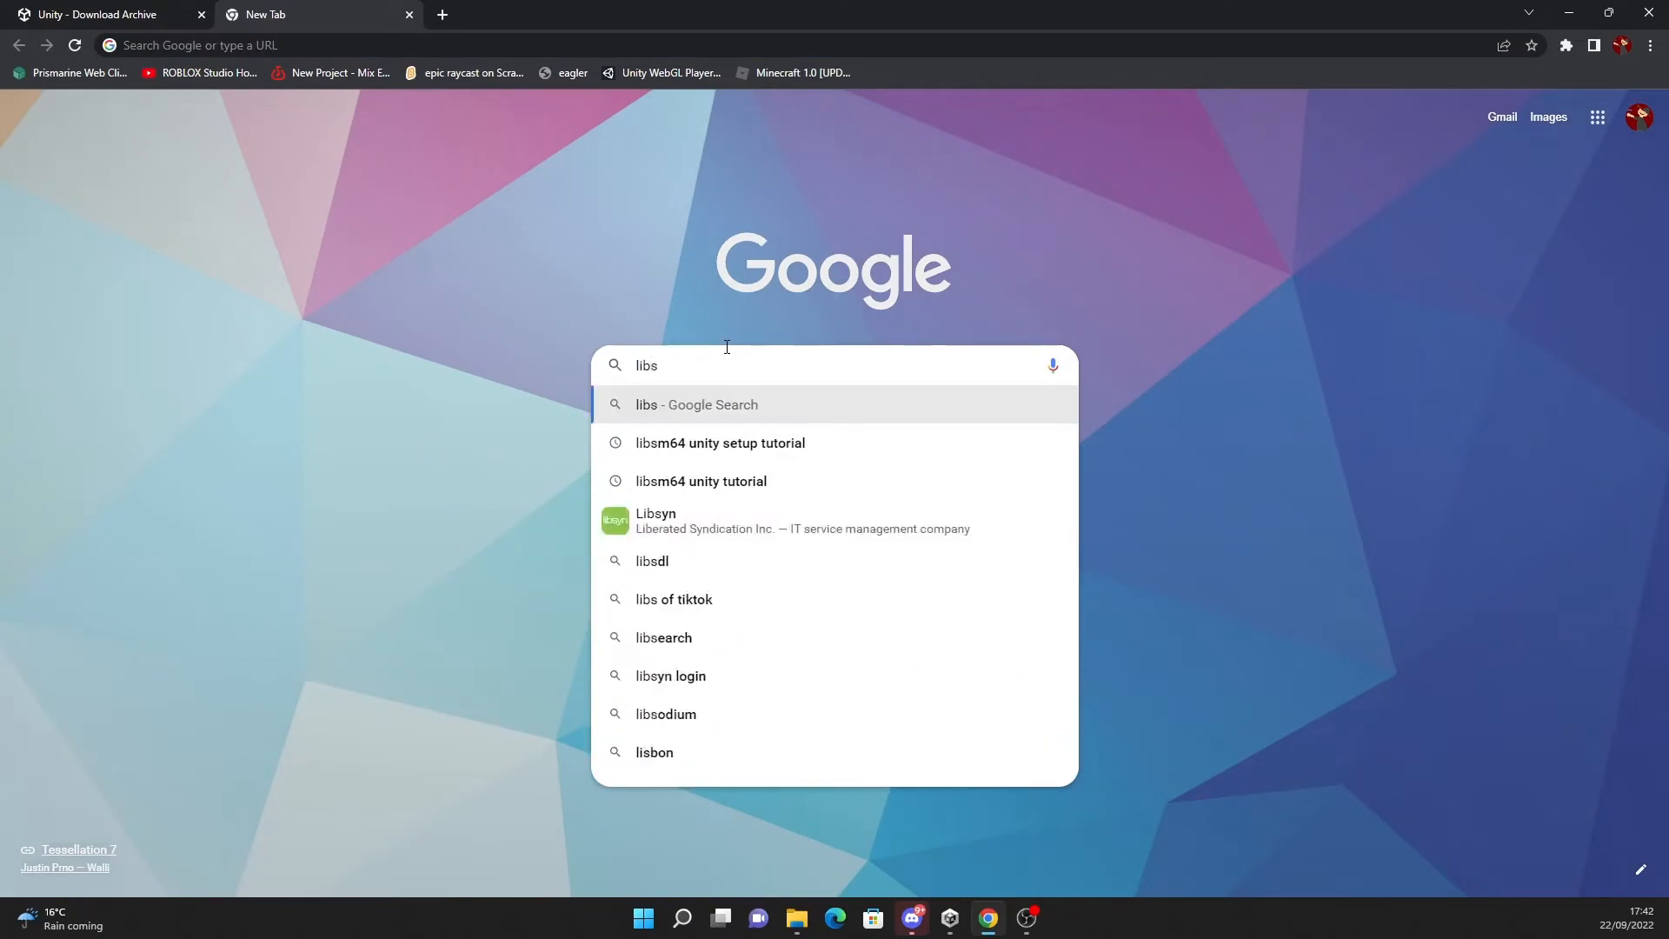
type("64")
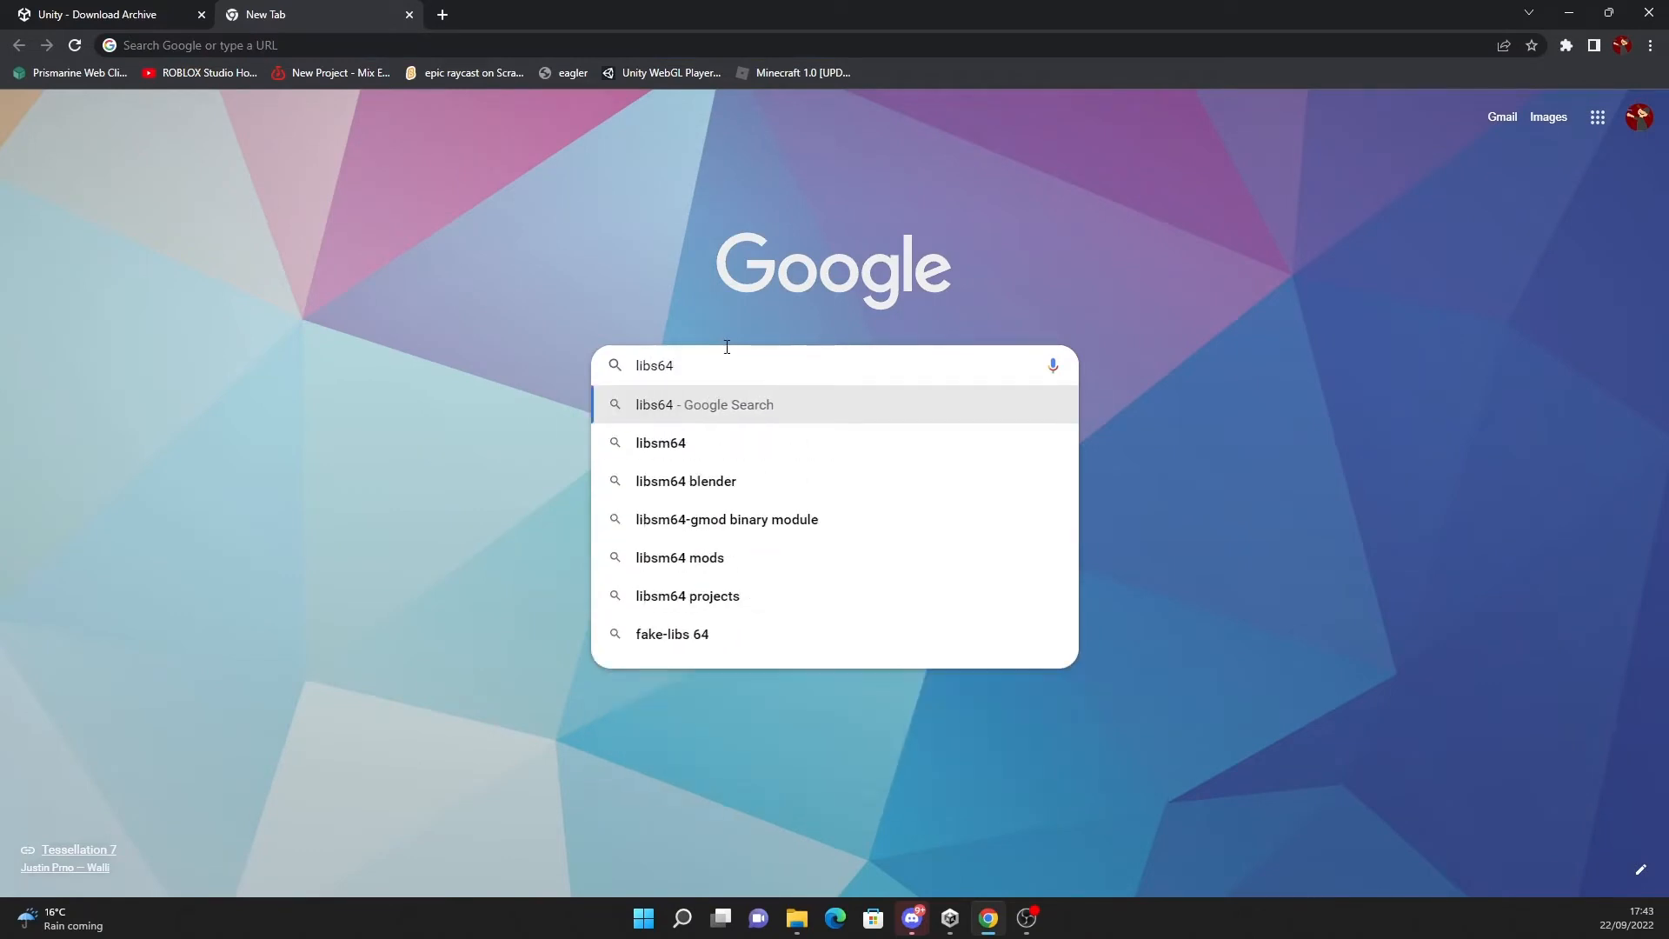
key("BackSpace")
key("BackSpace")
type("m64")
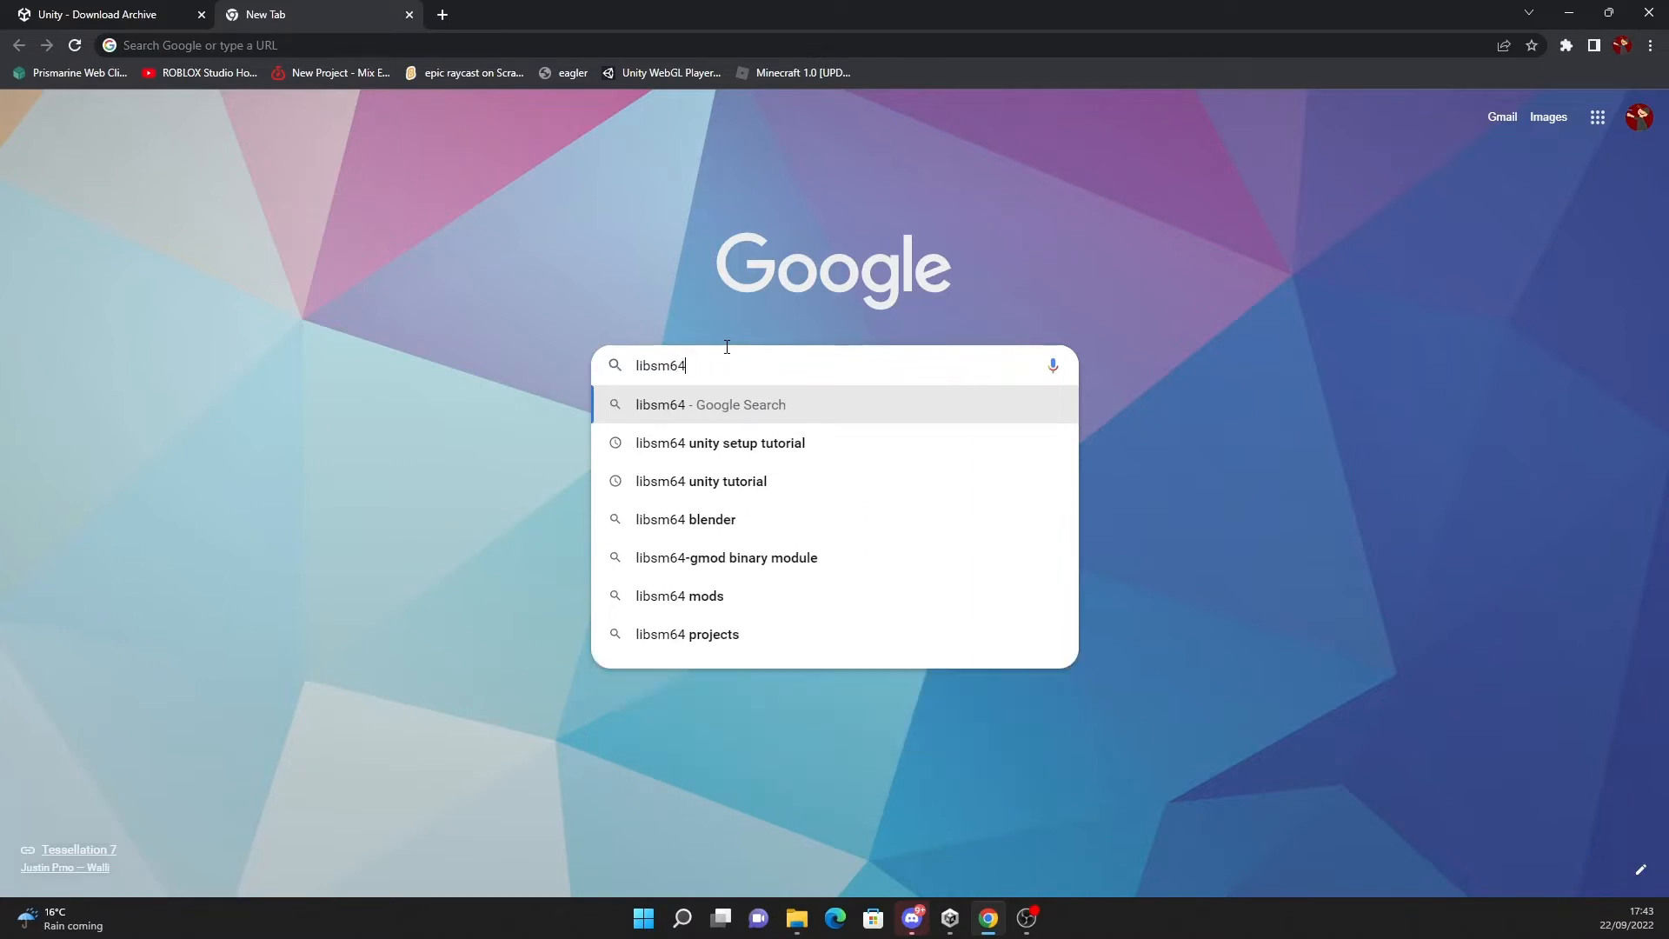
key("Return")
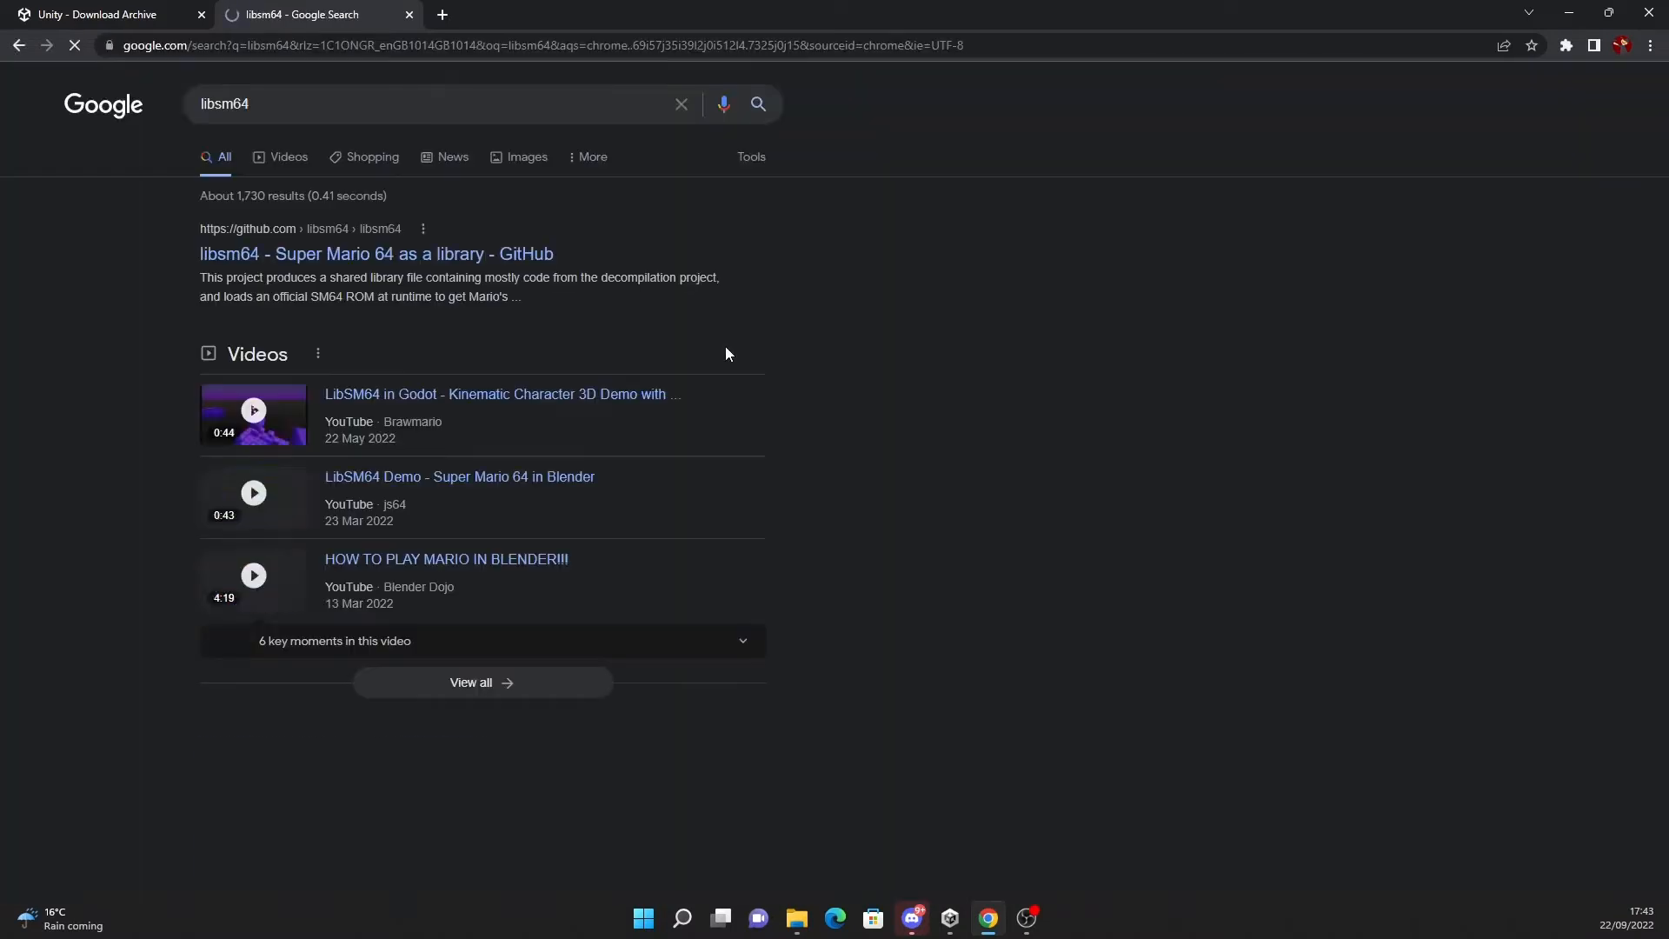
Open the libsm64 GitHub repository and go from its list of bindings and plugins to the Unity plugin repository
left_click(452, 259)
scroll(429, 452, "down", 7)
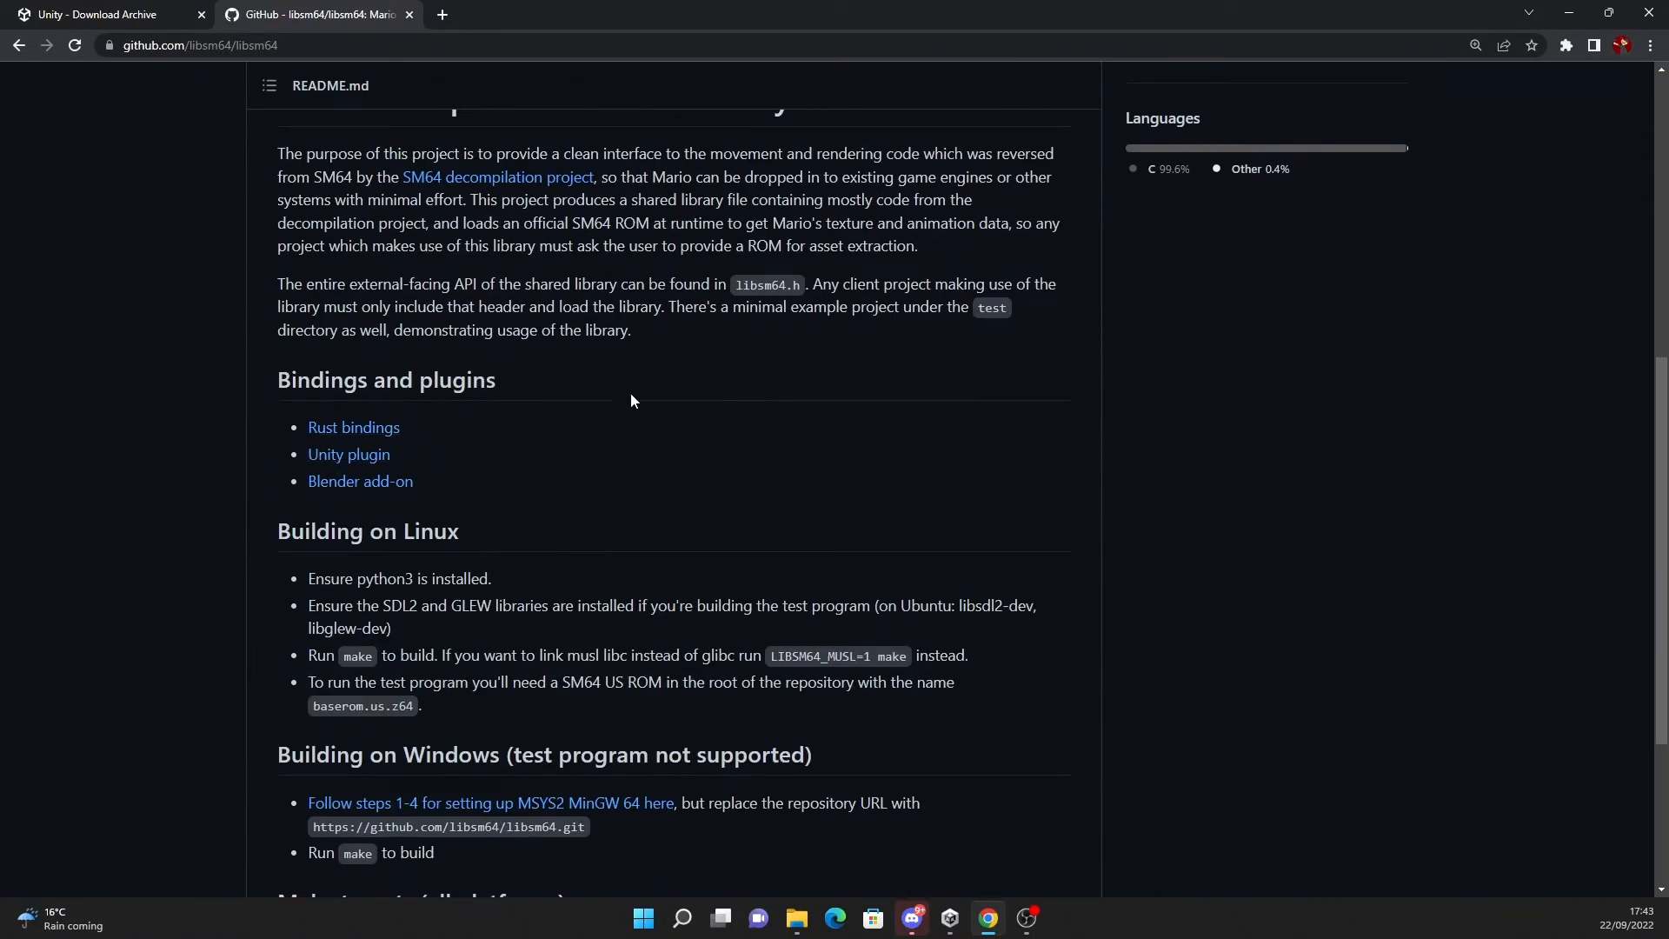
left_click(372, 459)
scroll(605, 521, "down", 3)
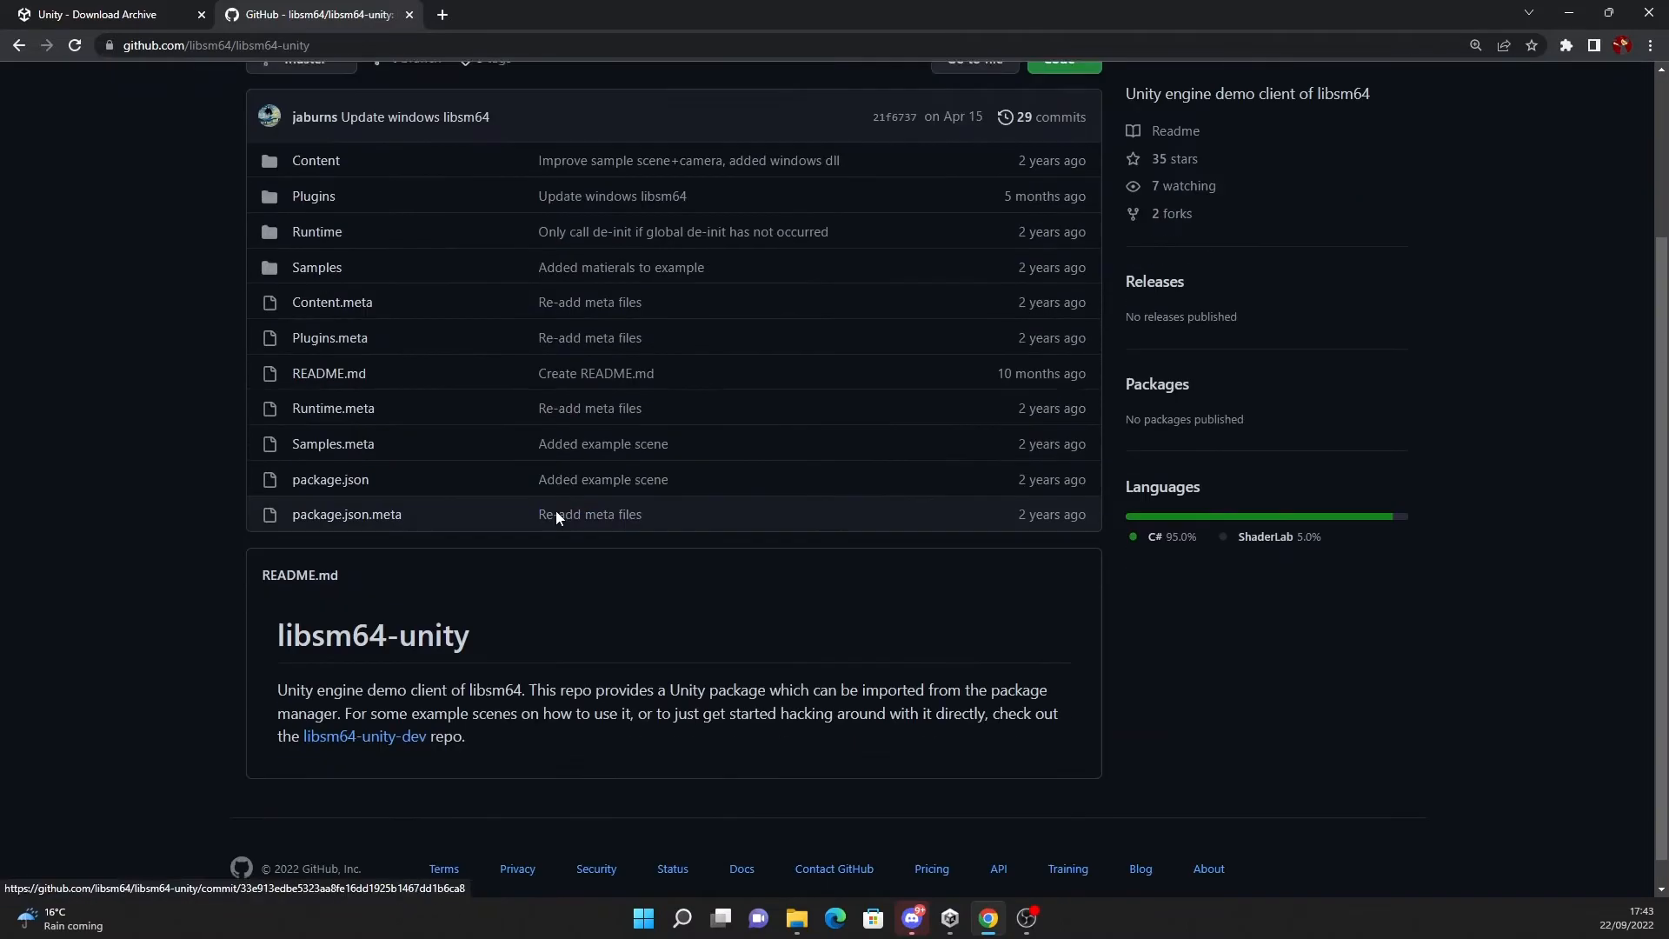
scroll(556, 235, "up", 3)
scroll(492, 159, "down", 3)
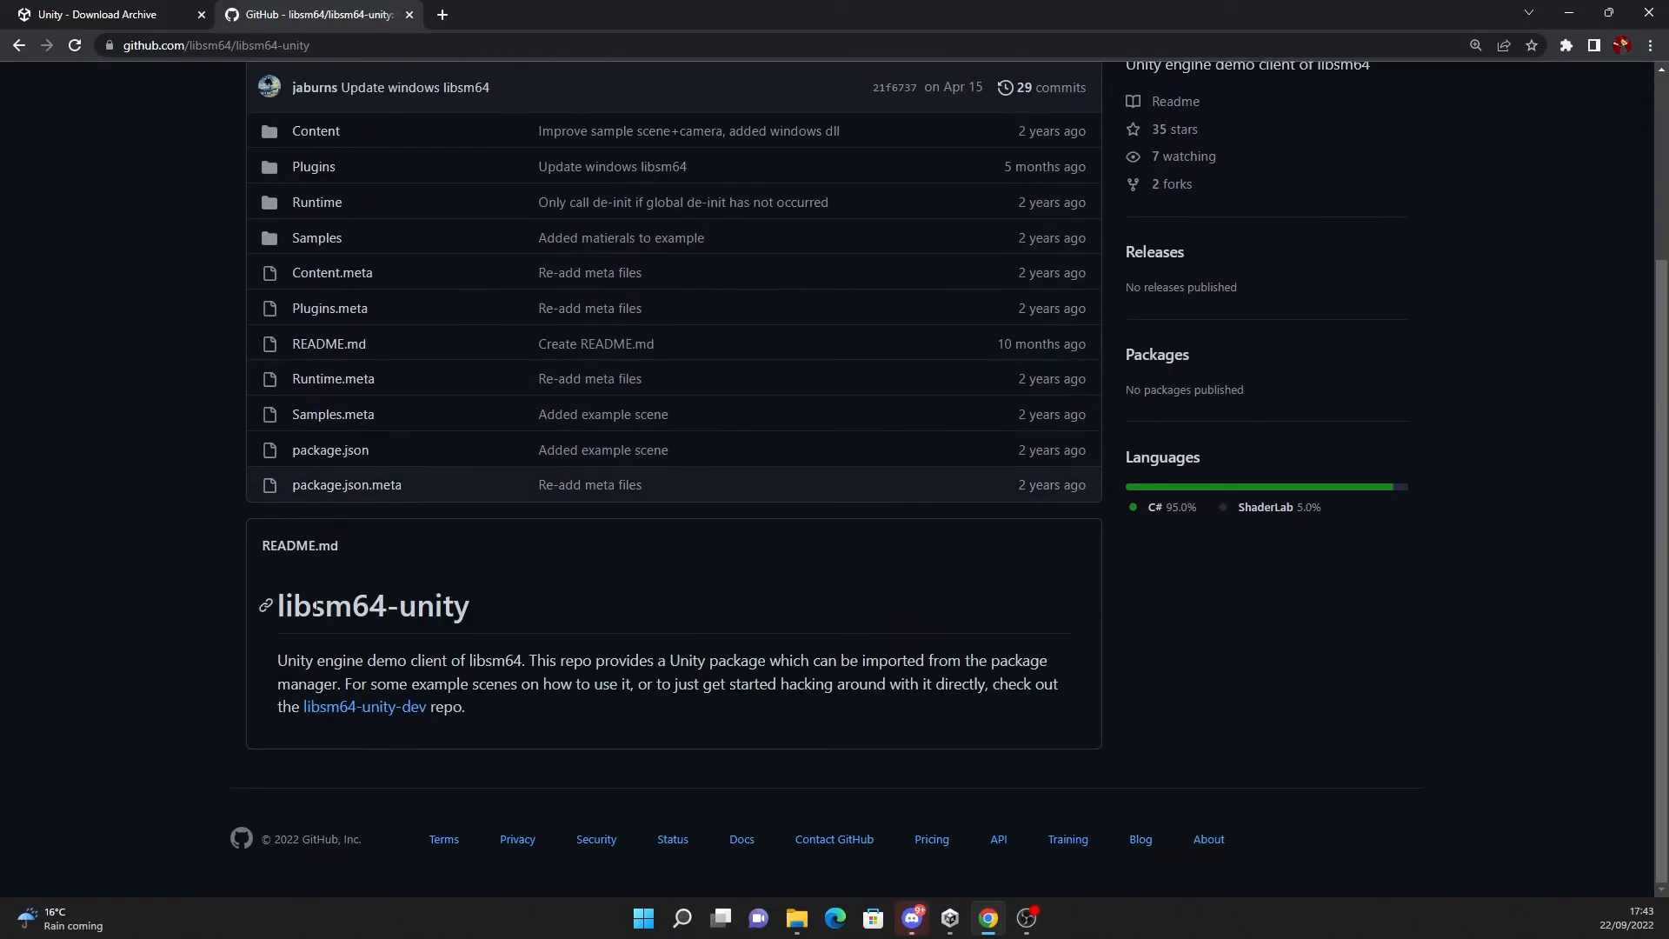
Open the linked libsm64-unity-dev repository and read the getting-started instructions in its README
left_click(403, 708)
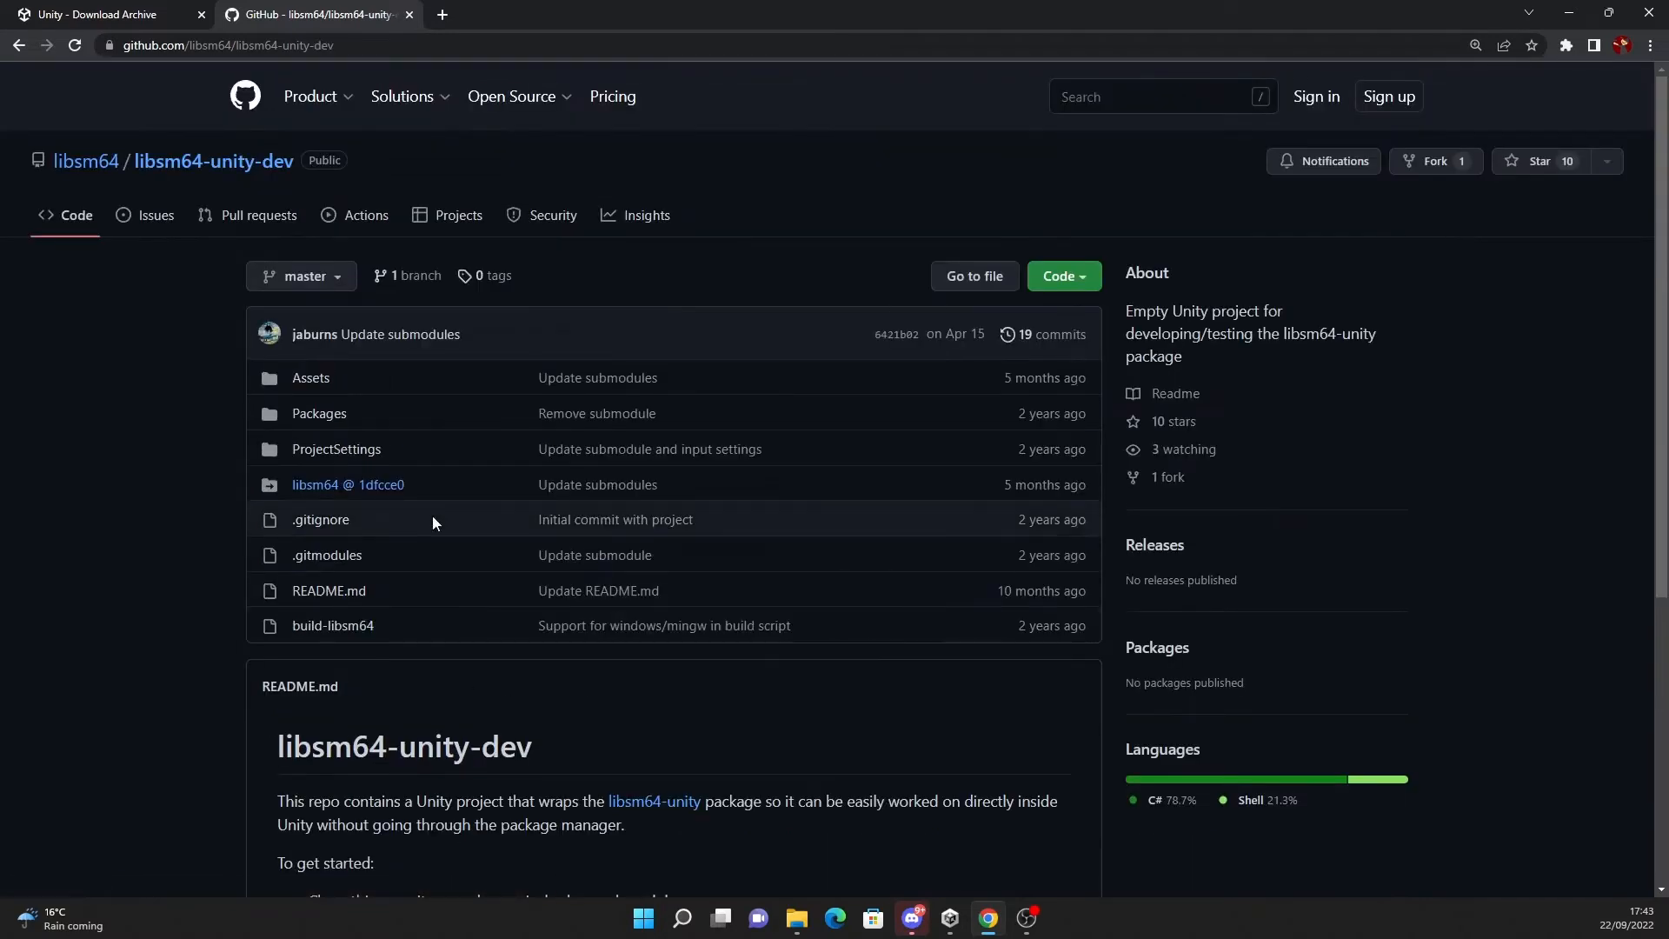
scroll(504, 566, "down", 2)
scroll(565, 616, "down", 1)
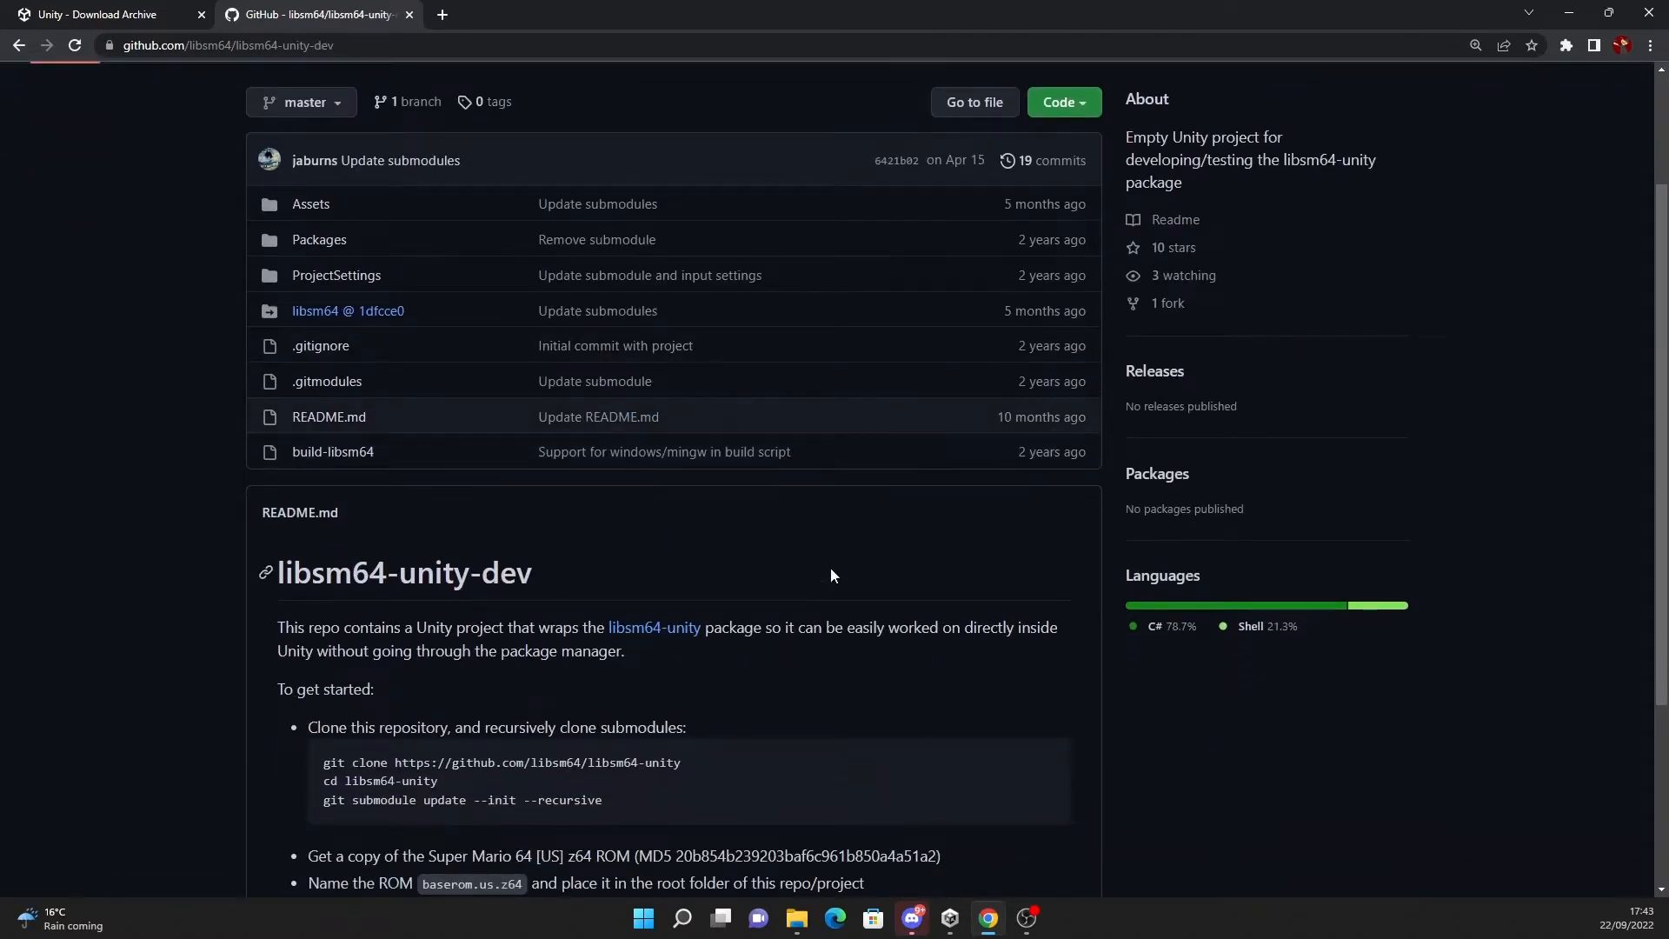
scroll(832, 569, "down", 1)
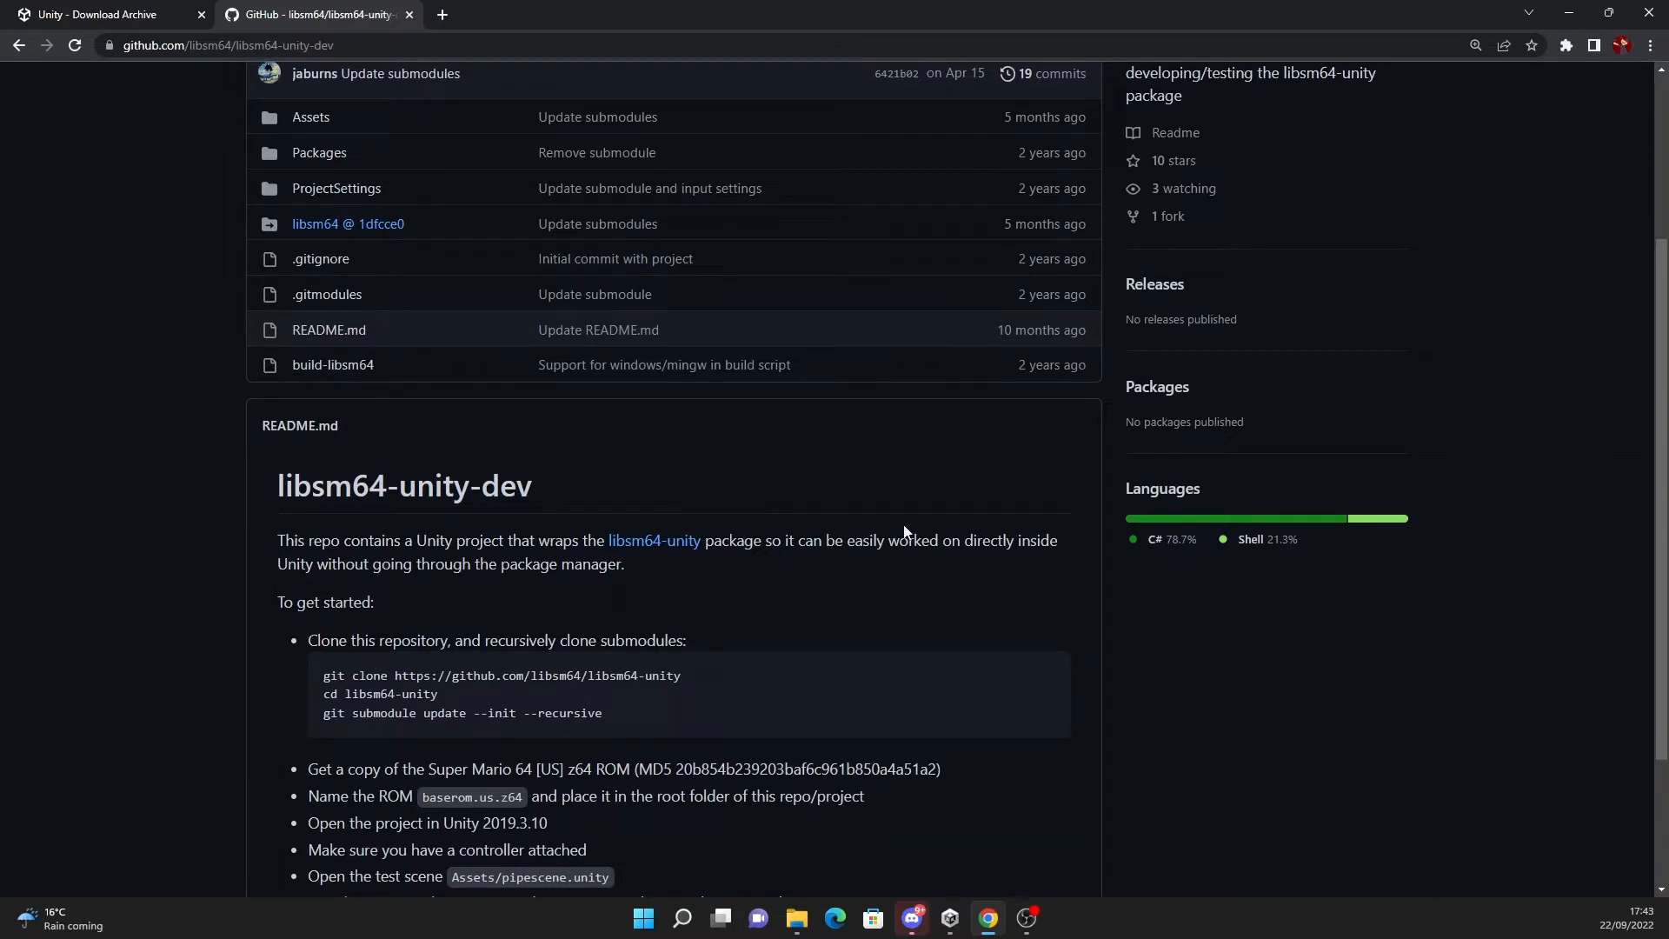
scroll(696, 682, "down", 2)
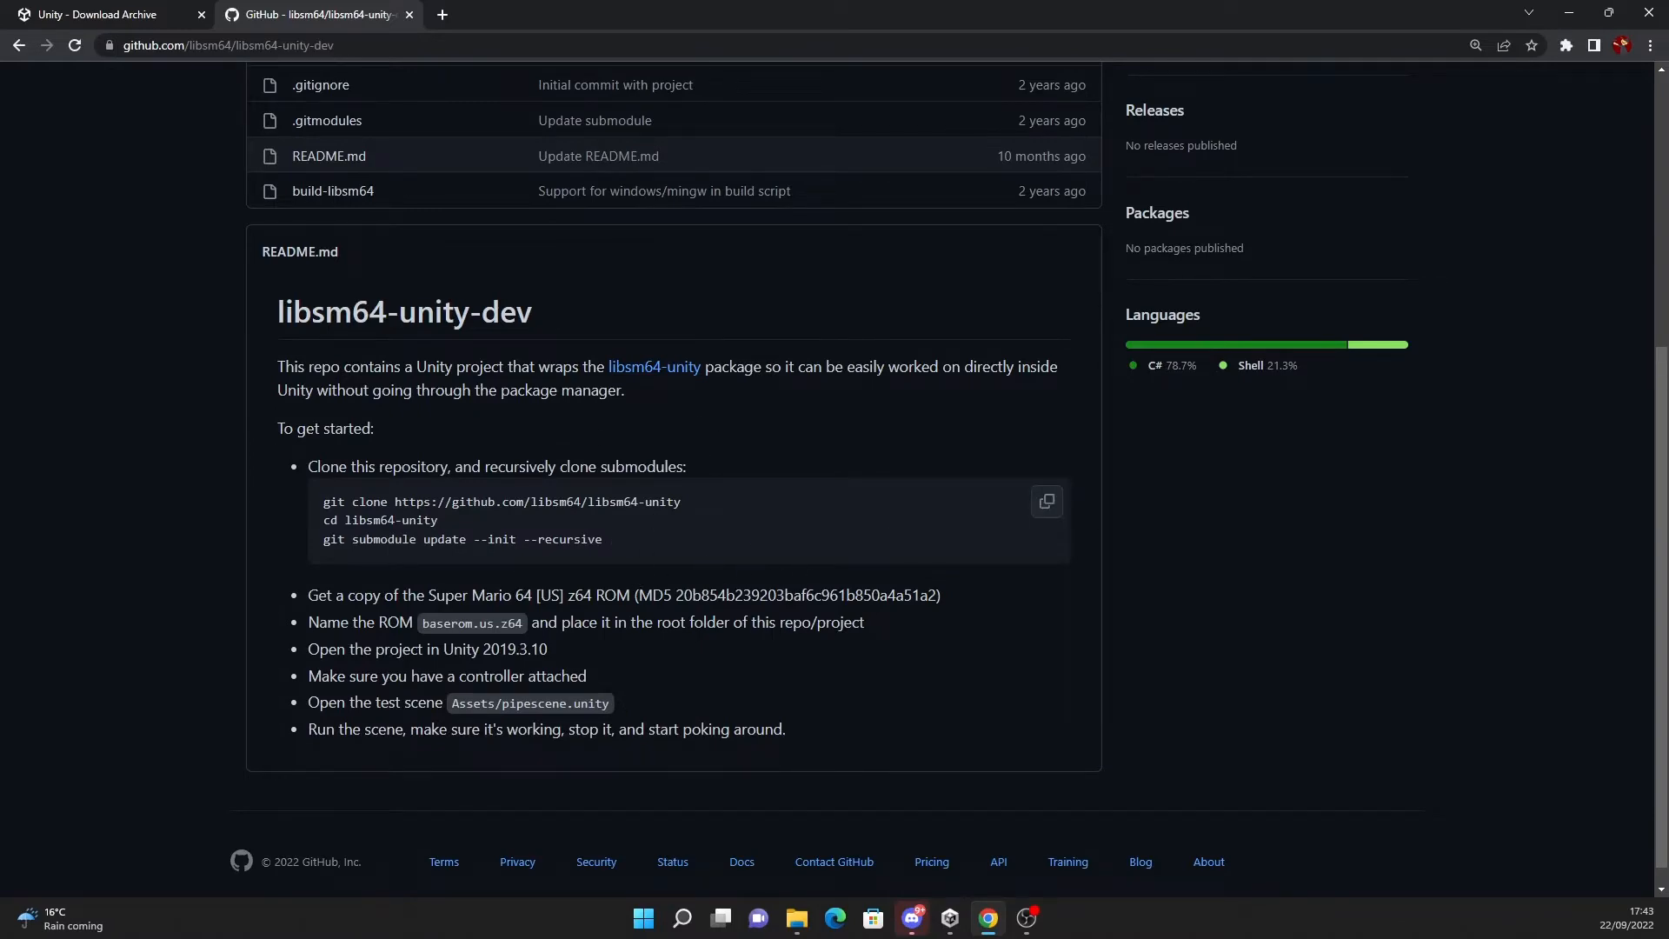
Search the web for "git" in another new browser tab
left_click(443, 15)
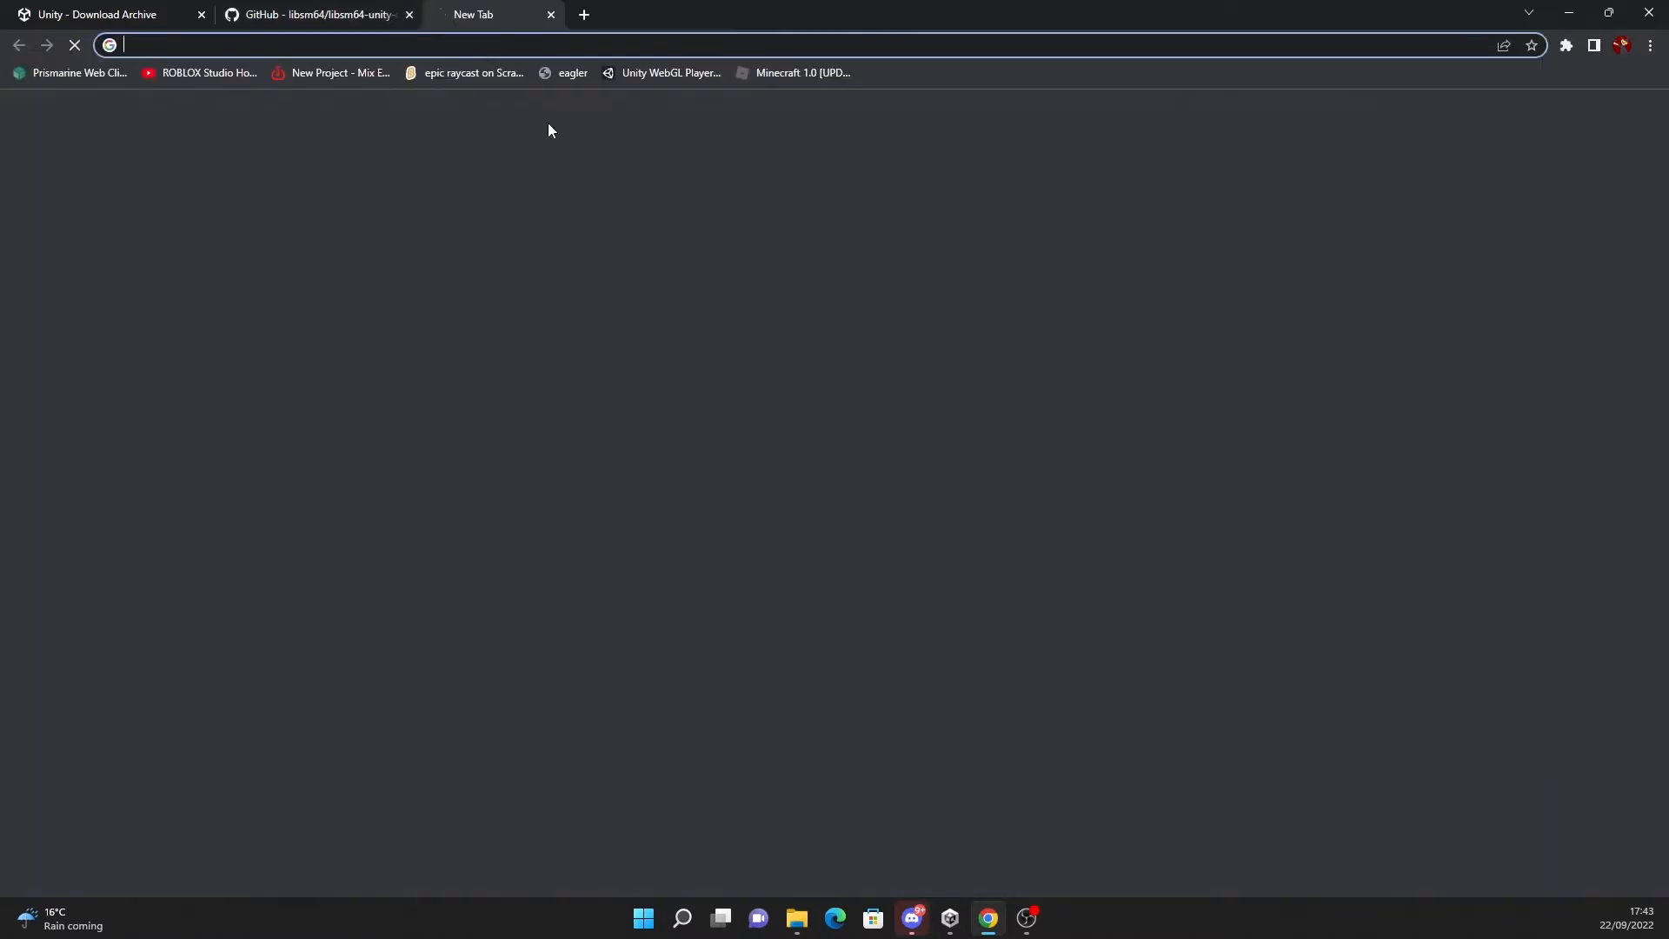
left_click(832, 356)
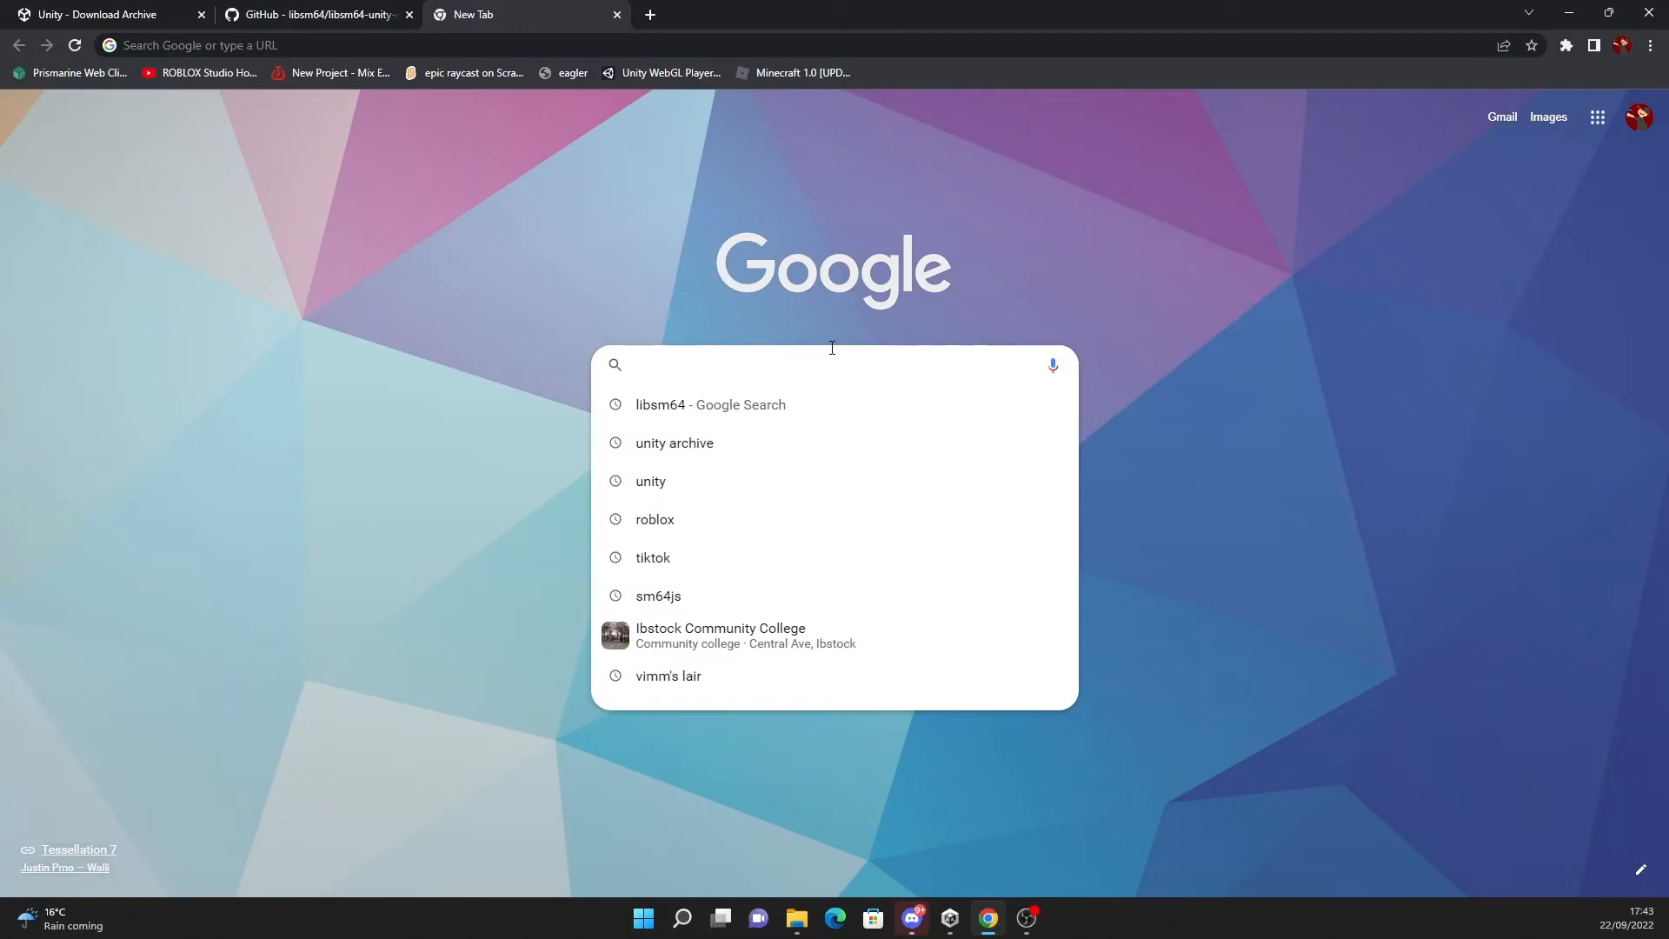
type("git bash")
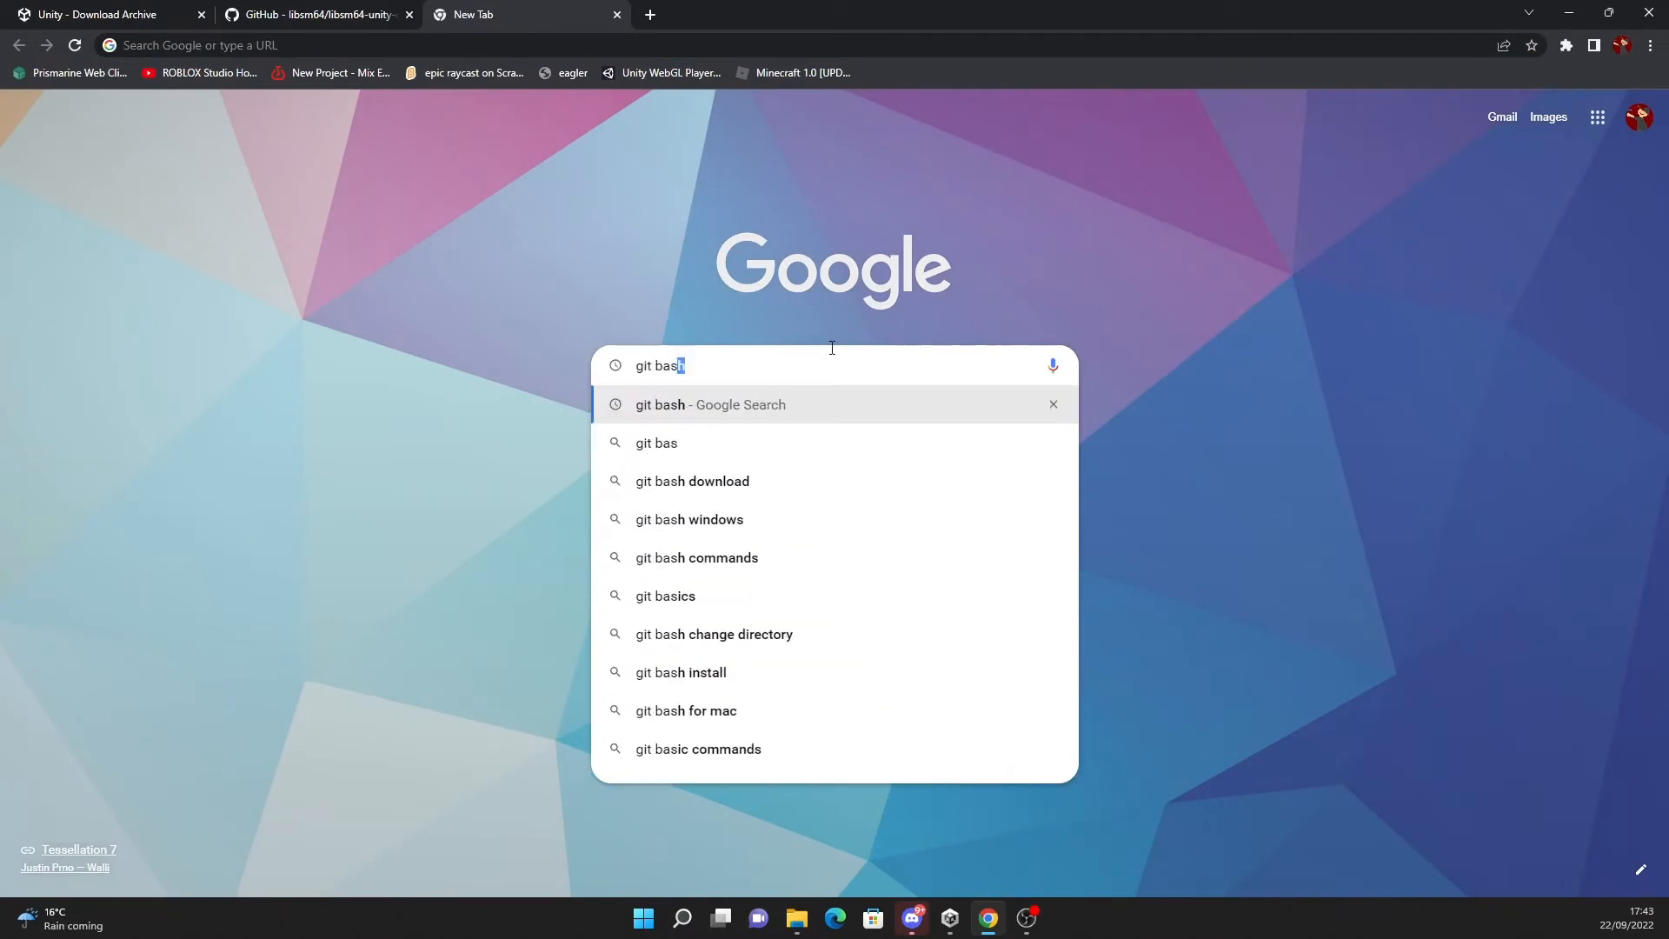
key("BackSpace")
key("BackSpace")
key("BackSpace")
key("BackSpace")
key("BackSpace")
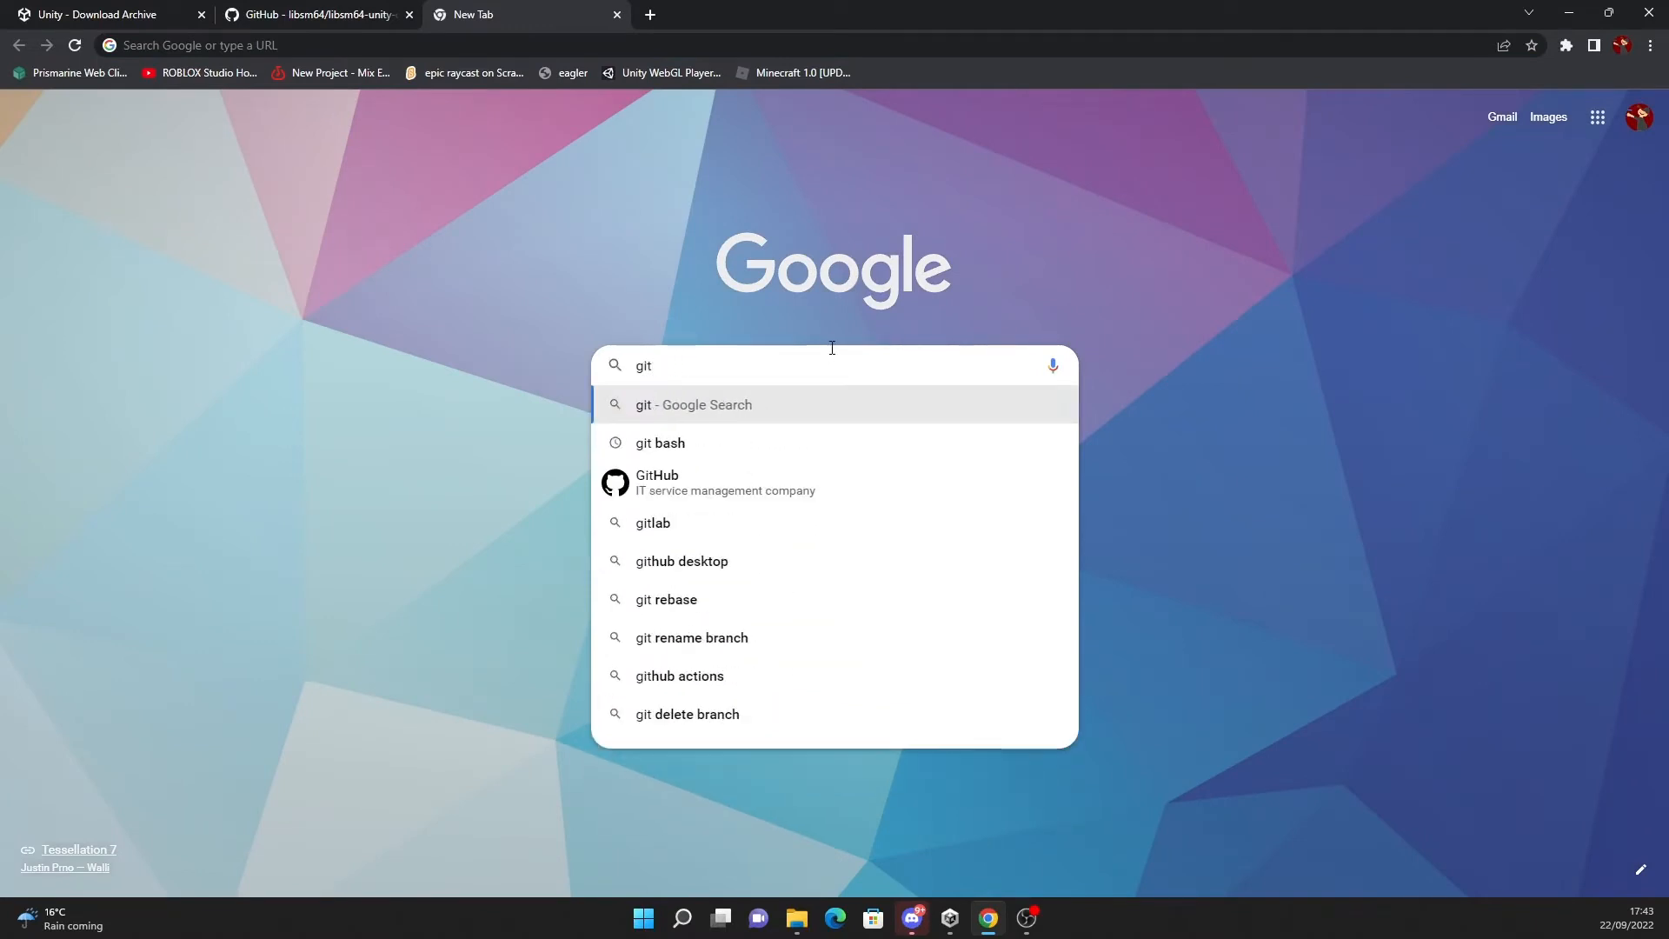
key("Return")
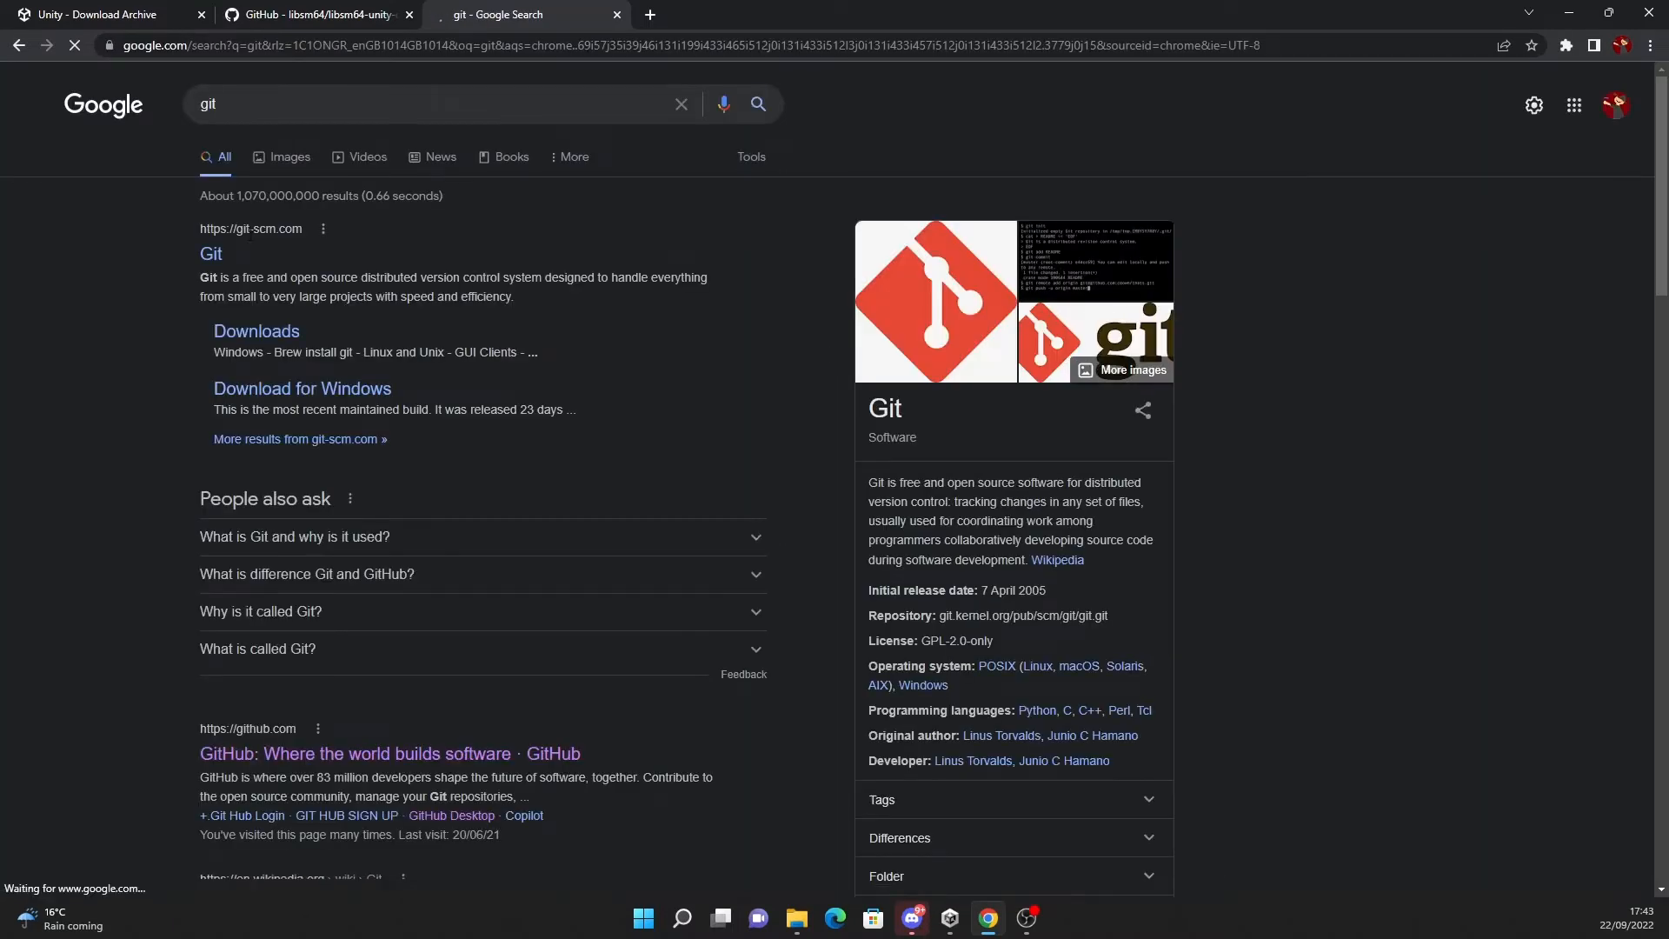
Download the 64-bit Git for Windows Setup standalone installer from the Git downloads page and launch it
left_click(257, 335)
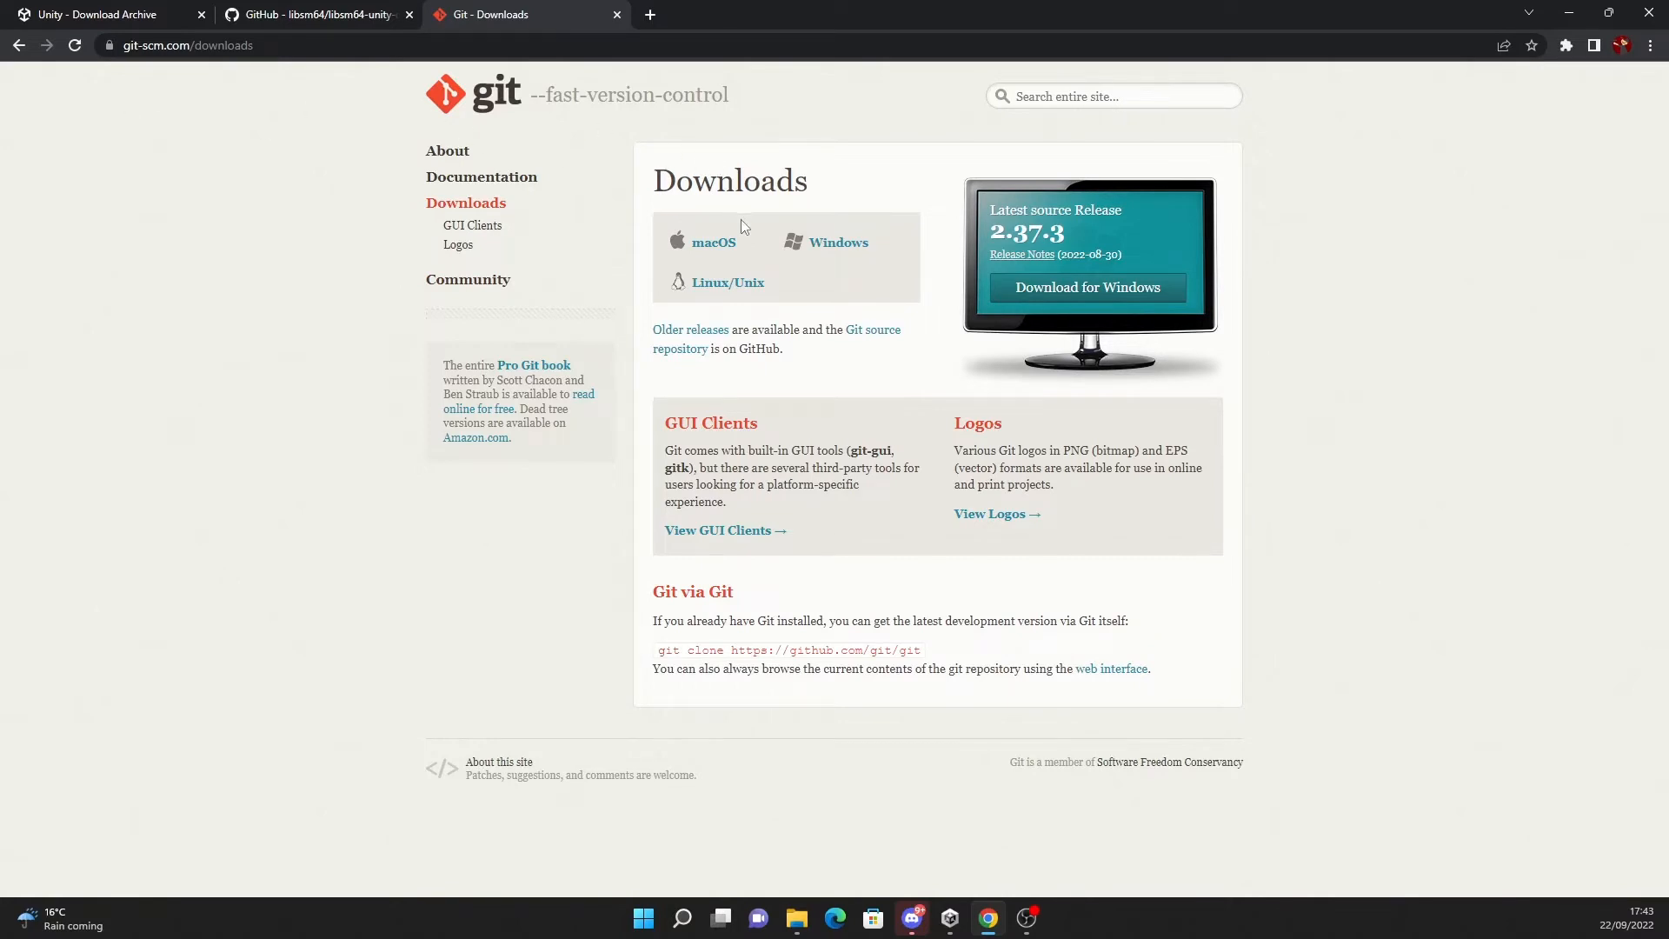
left_click(835, 241)
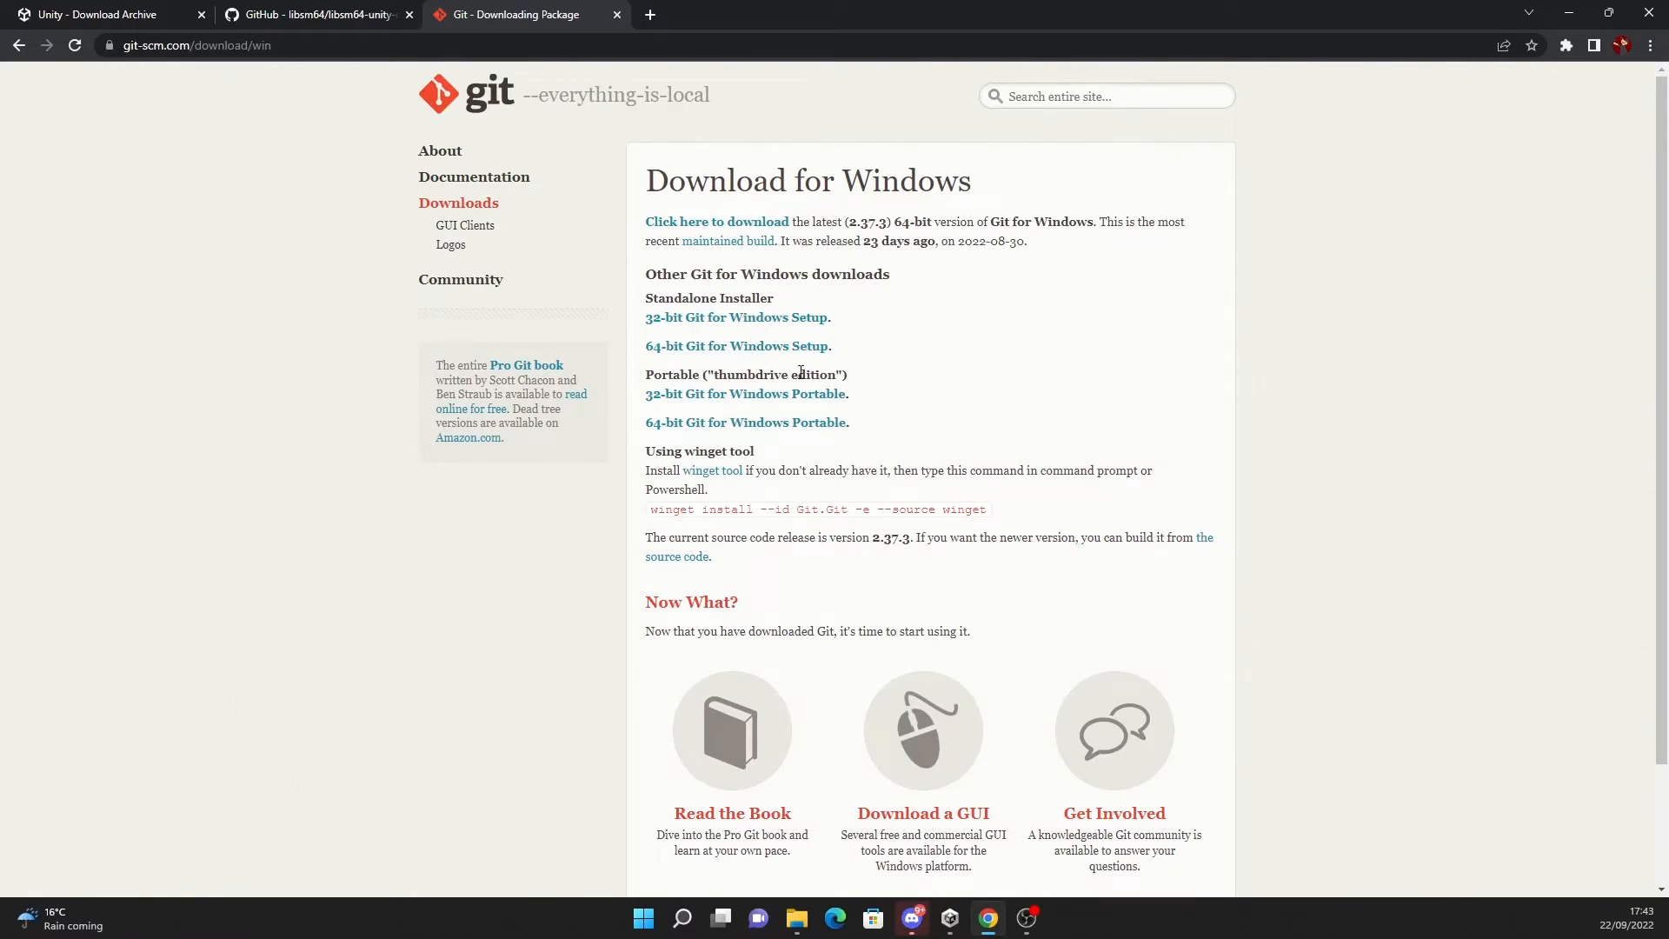
left_click(817, 347)
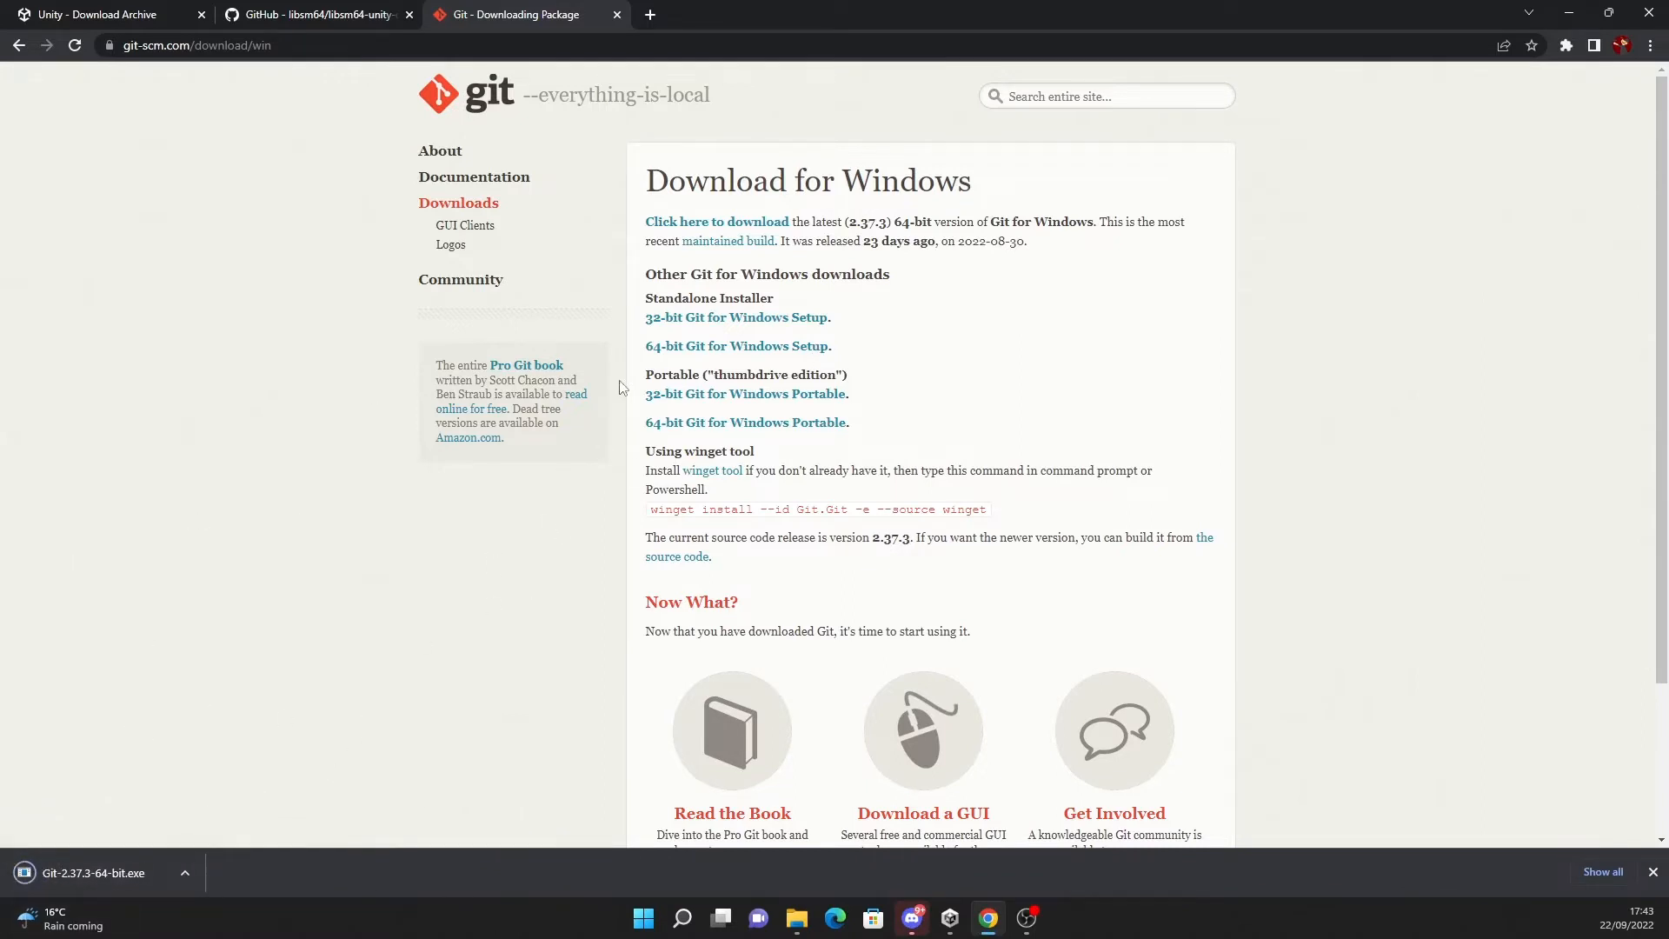
left_click(186, 873)
left_click(297, 761)
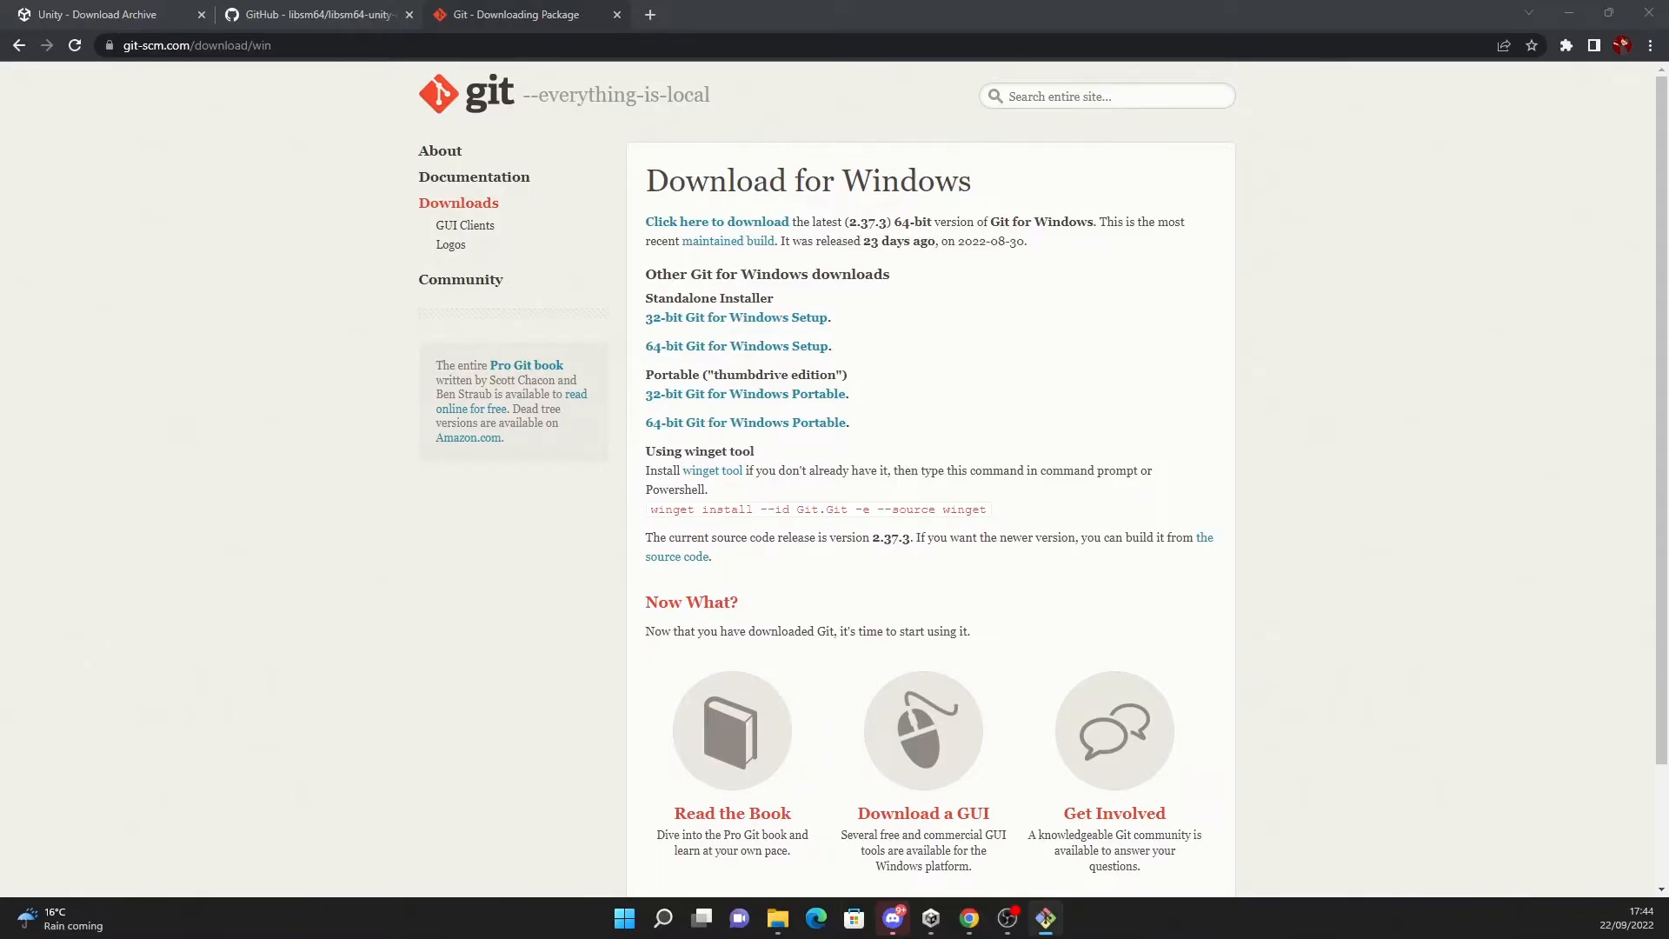
Reposition the Git 2.37.3 Setup window, go through the licence text to its end and continue
left_click_drag(726, 194, 693, 323)
scroll(676, 475, "down", 20)
scroll(684, 474, "down", 20)
scroll(765, 470, "down", 4)
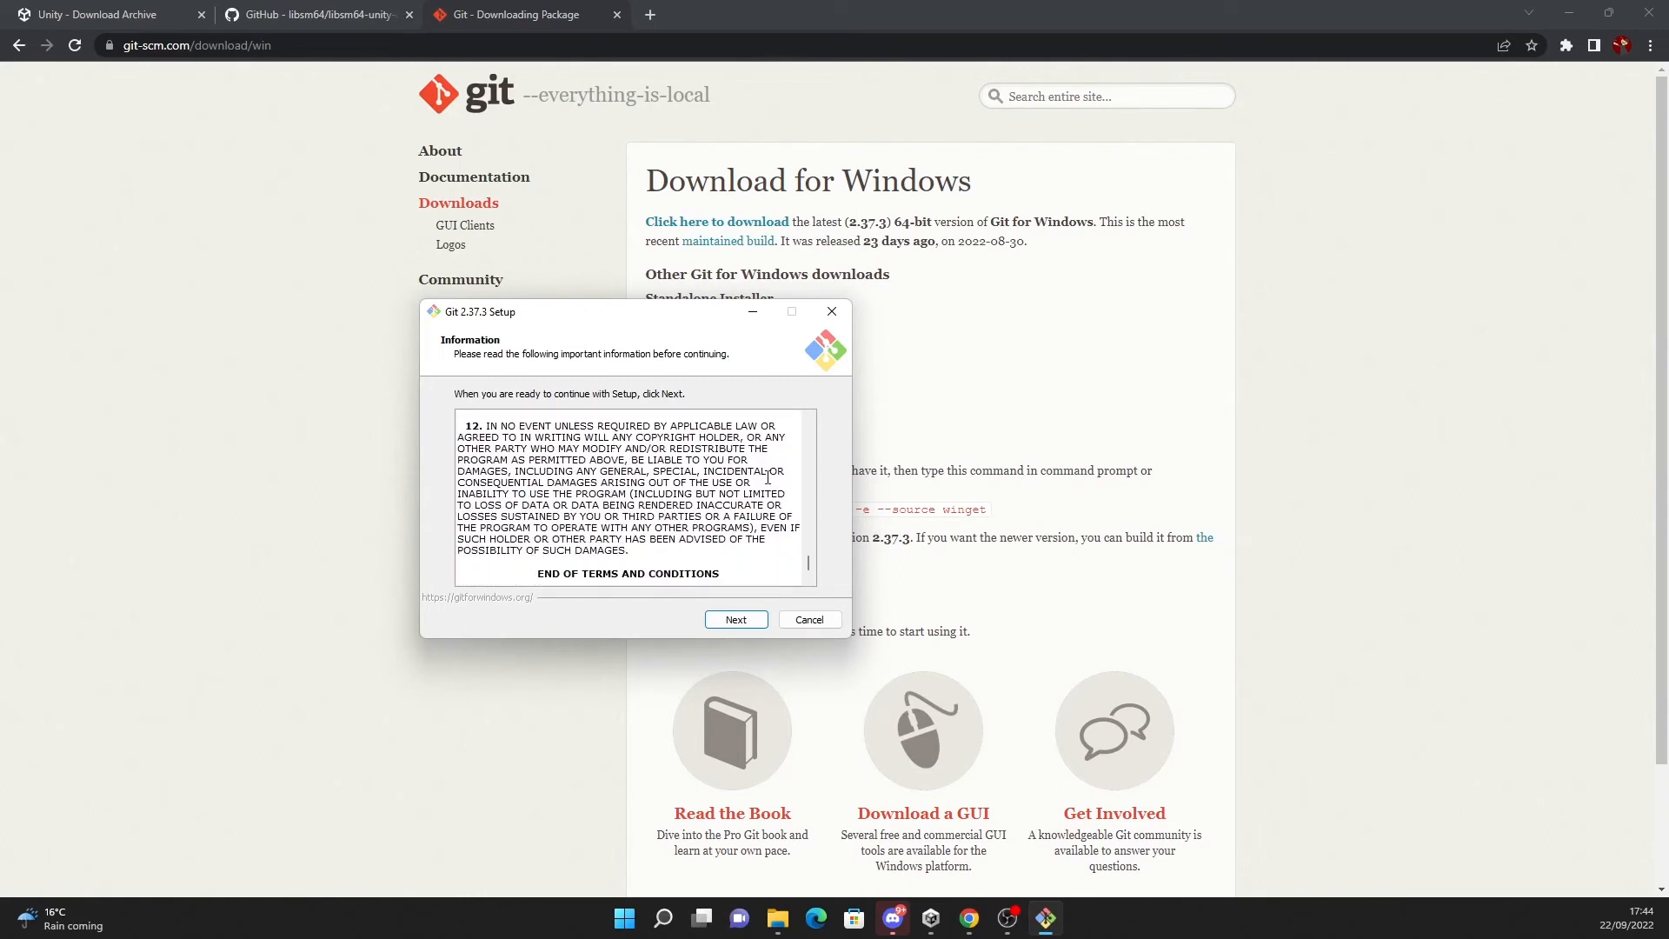
left_click(735, 619)
Change the drive in Git's installation path from C to D and continue to the component selection
left_click(468, 453)
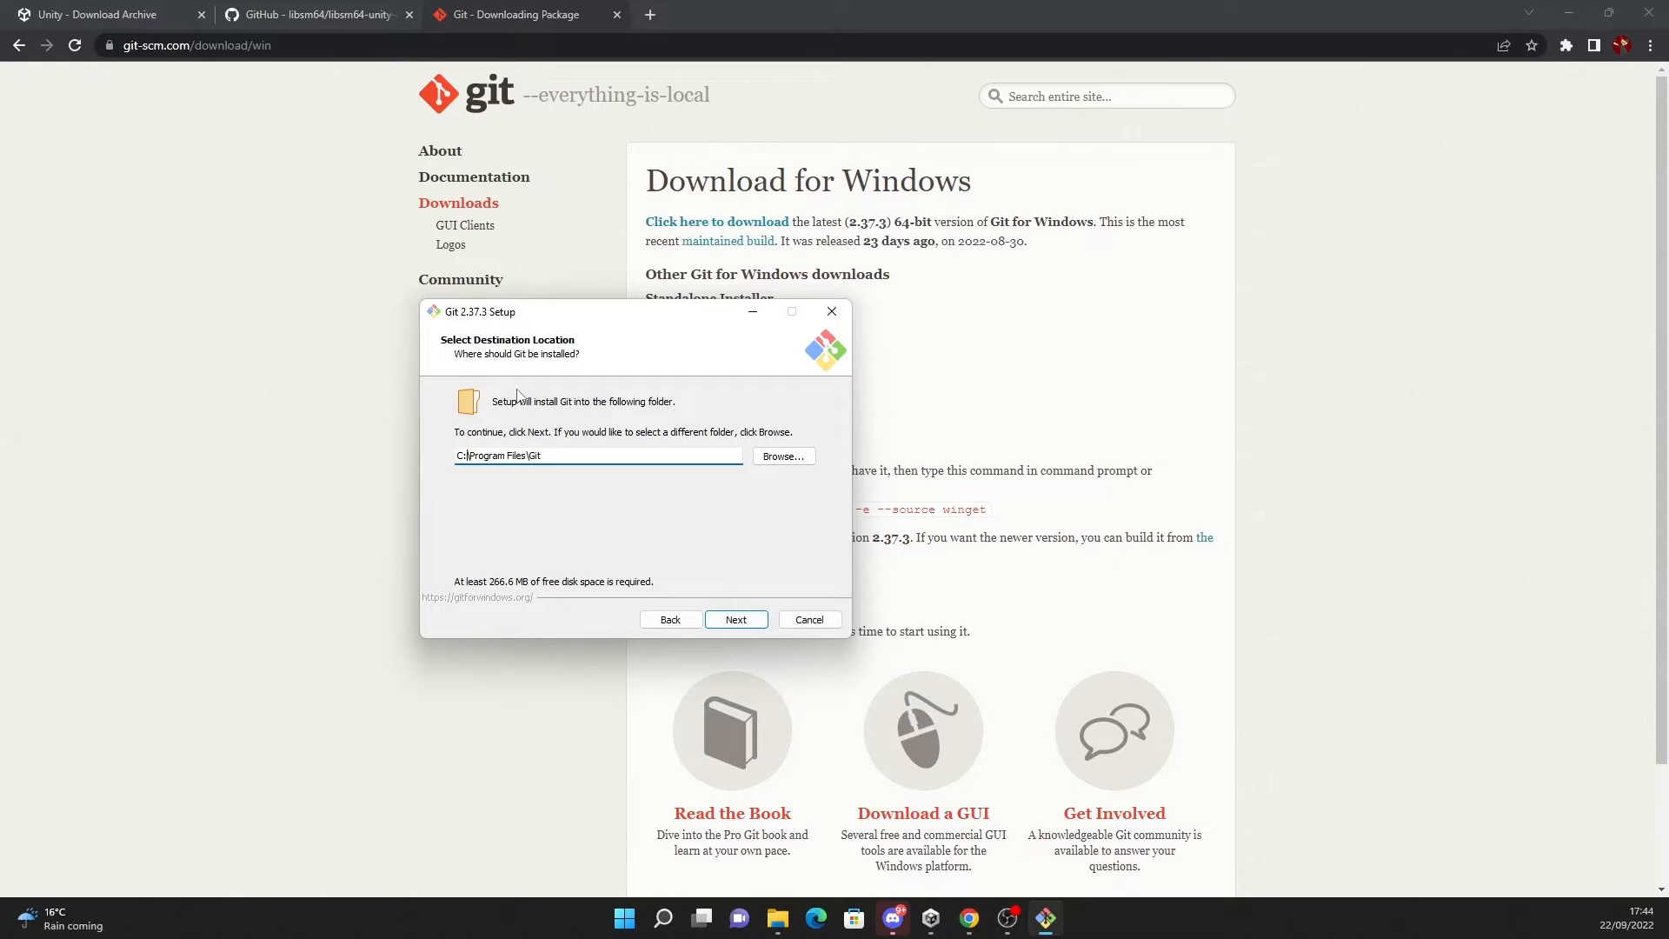
key("BackSpace")
type("D")
left_click(739, 619)
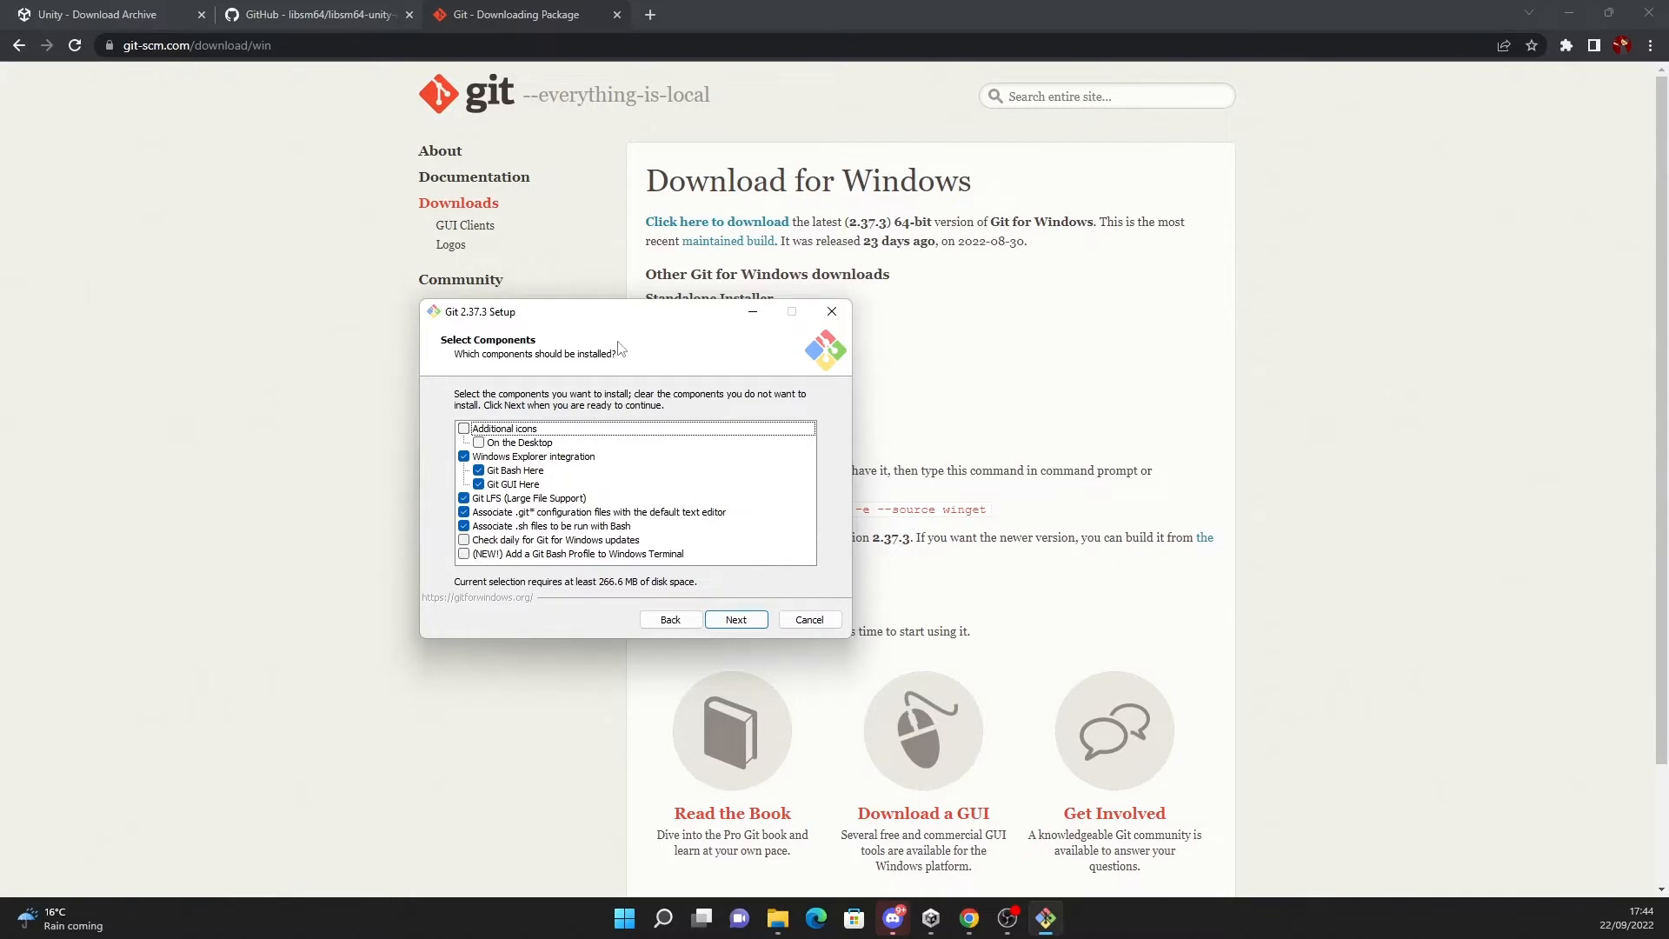
Add the Git Bash Profile to Windows Terminal component and accept Git as the Start Menu folder
left_click(465, 554)
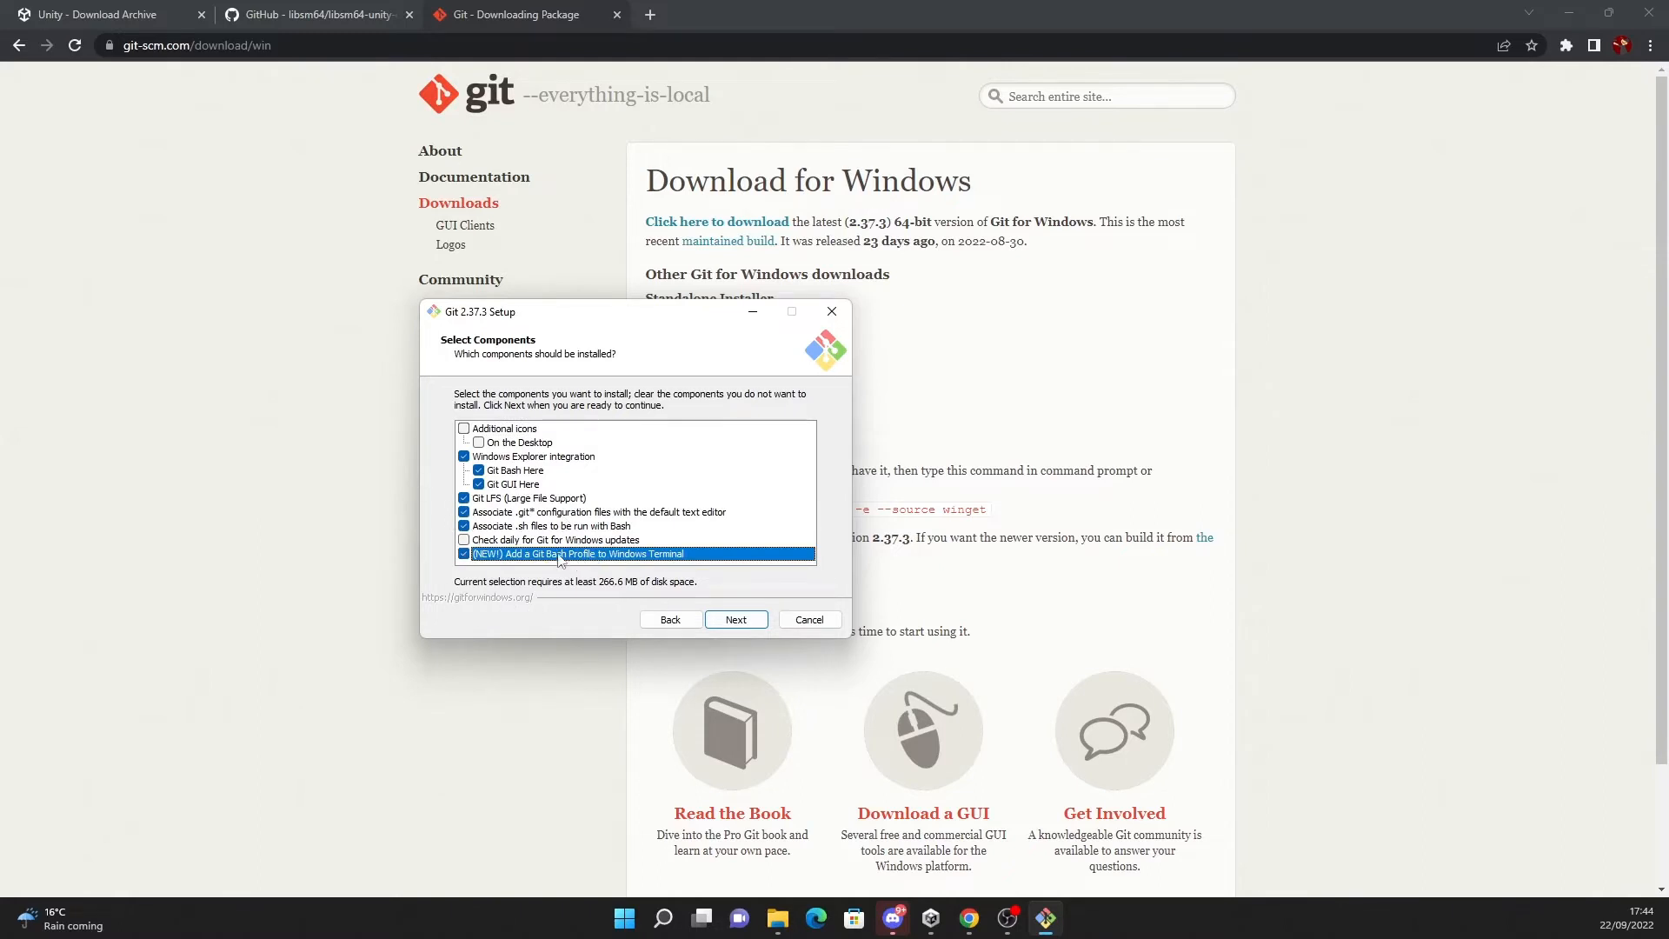
left_click(736, 620)
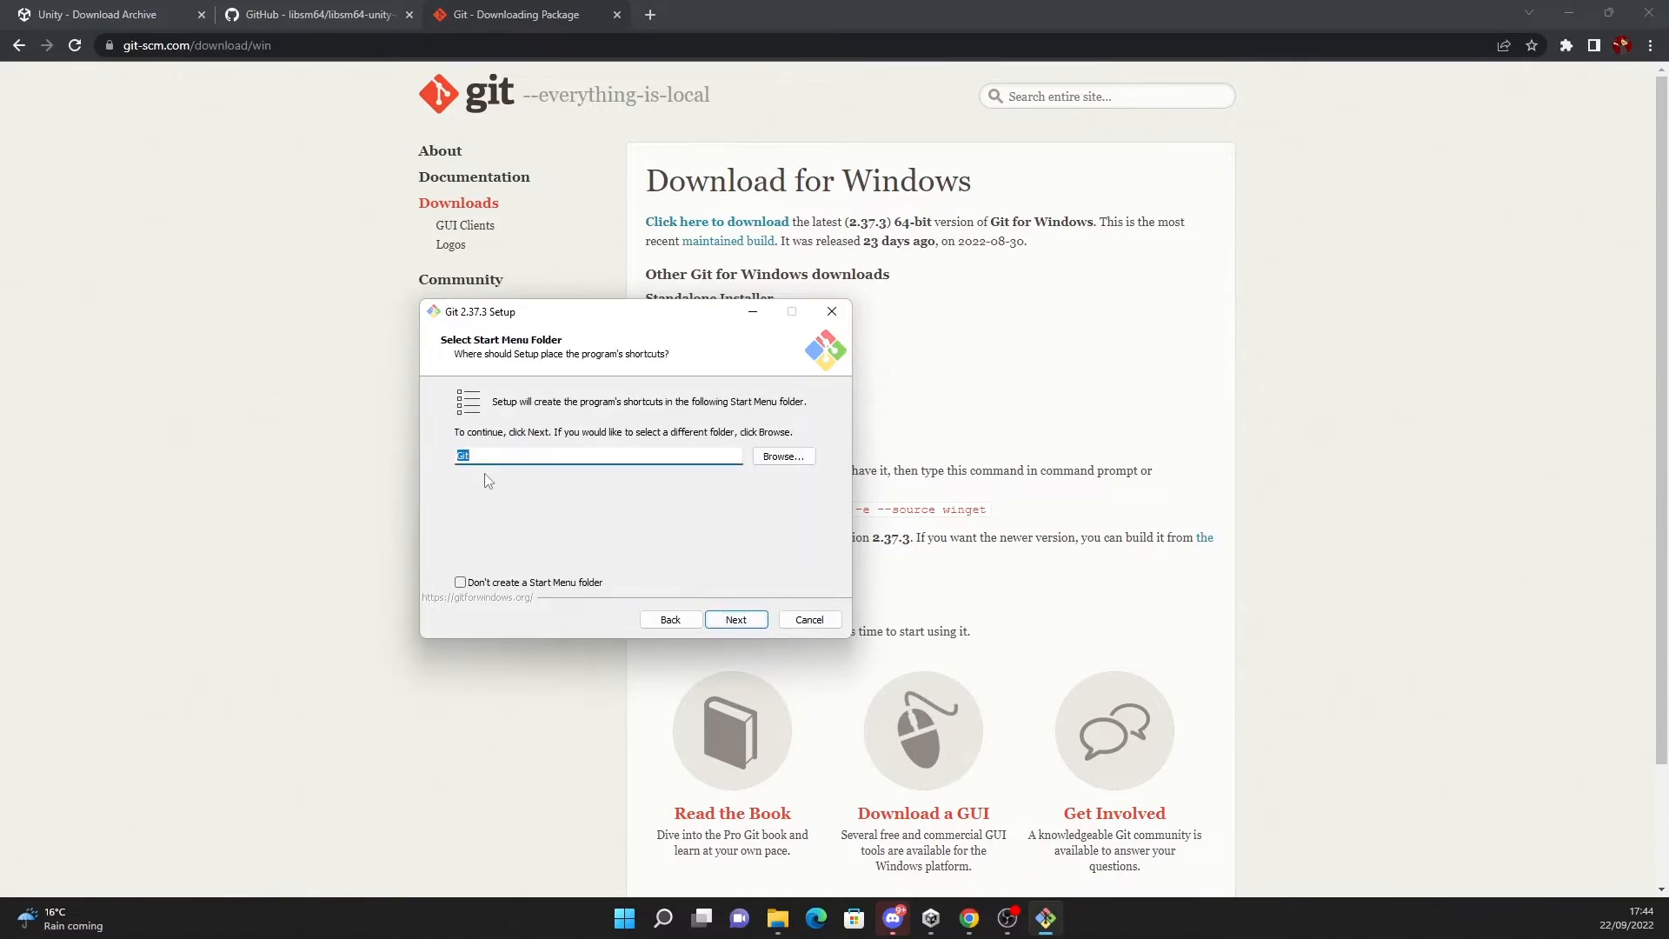
left_click(736, 620)
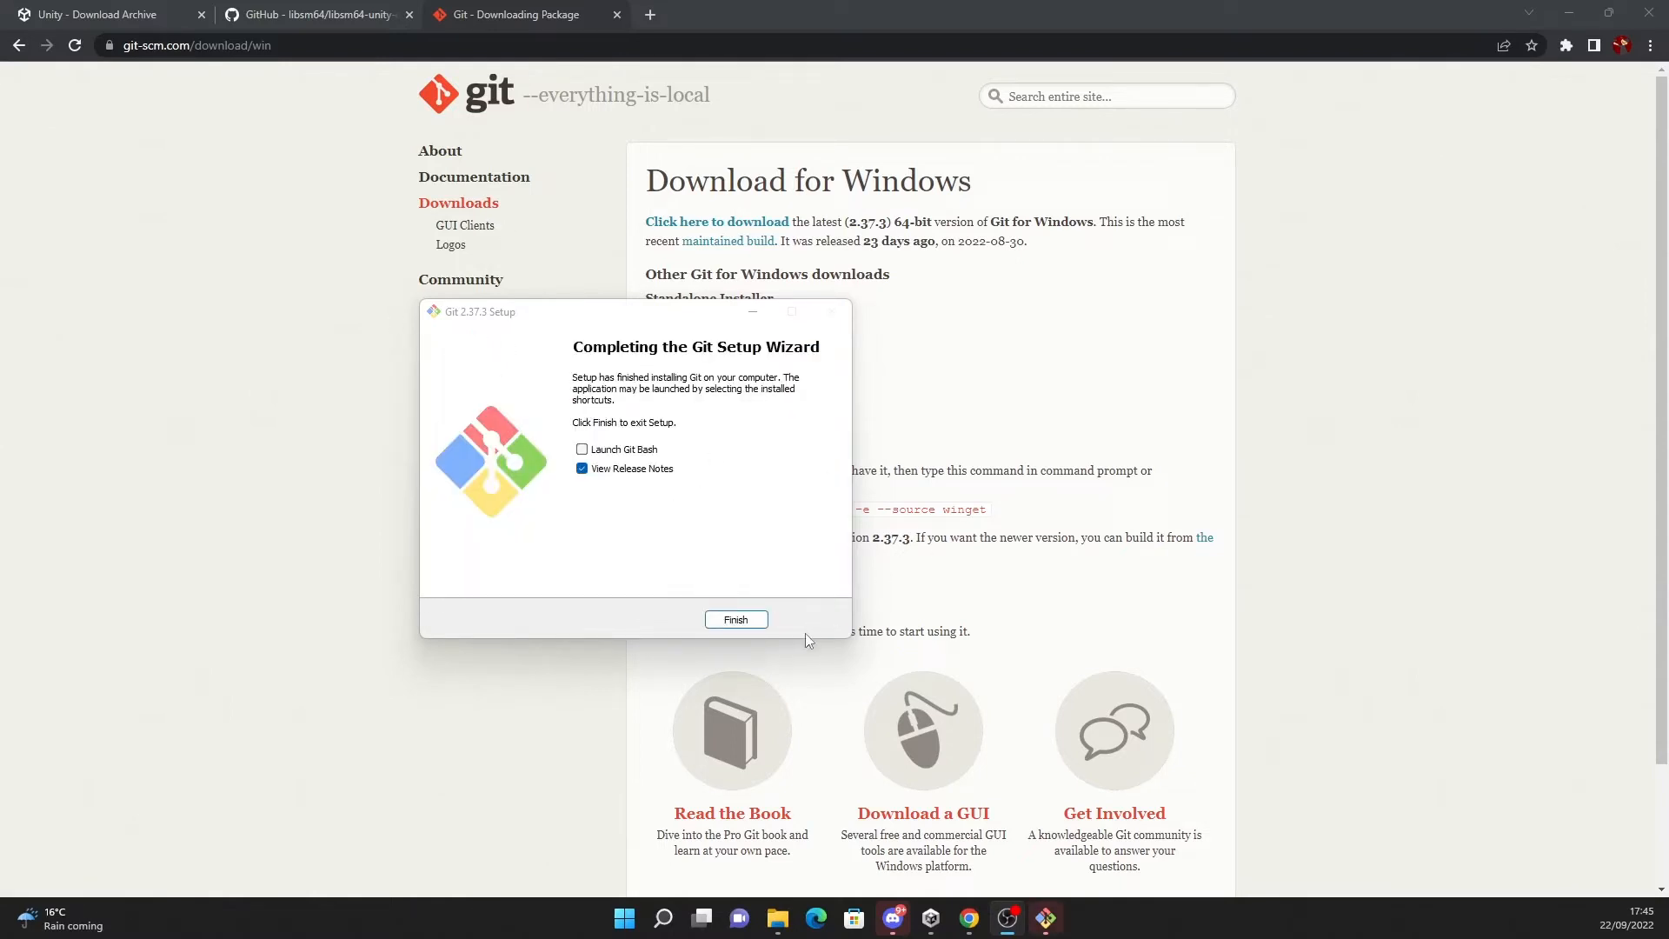
Finish the Git Setup Wizard with View Release Notes turned off and move the browser window aside
left_click(582, 469)
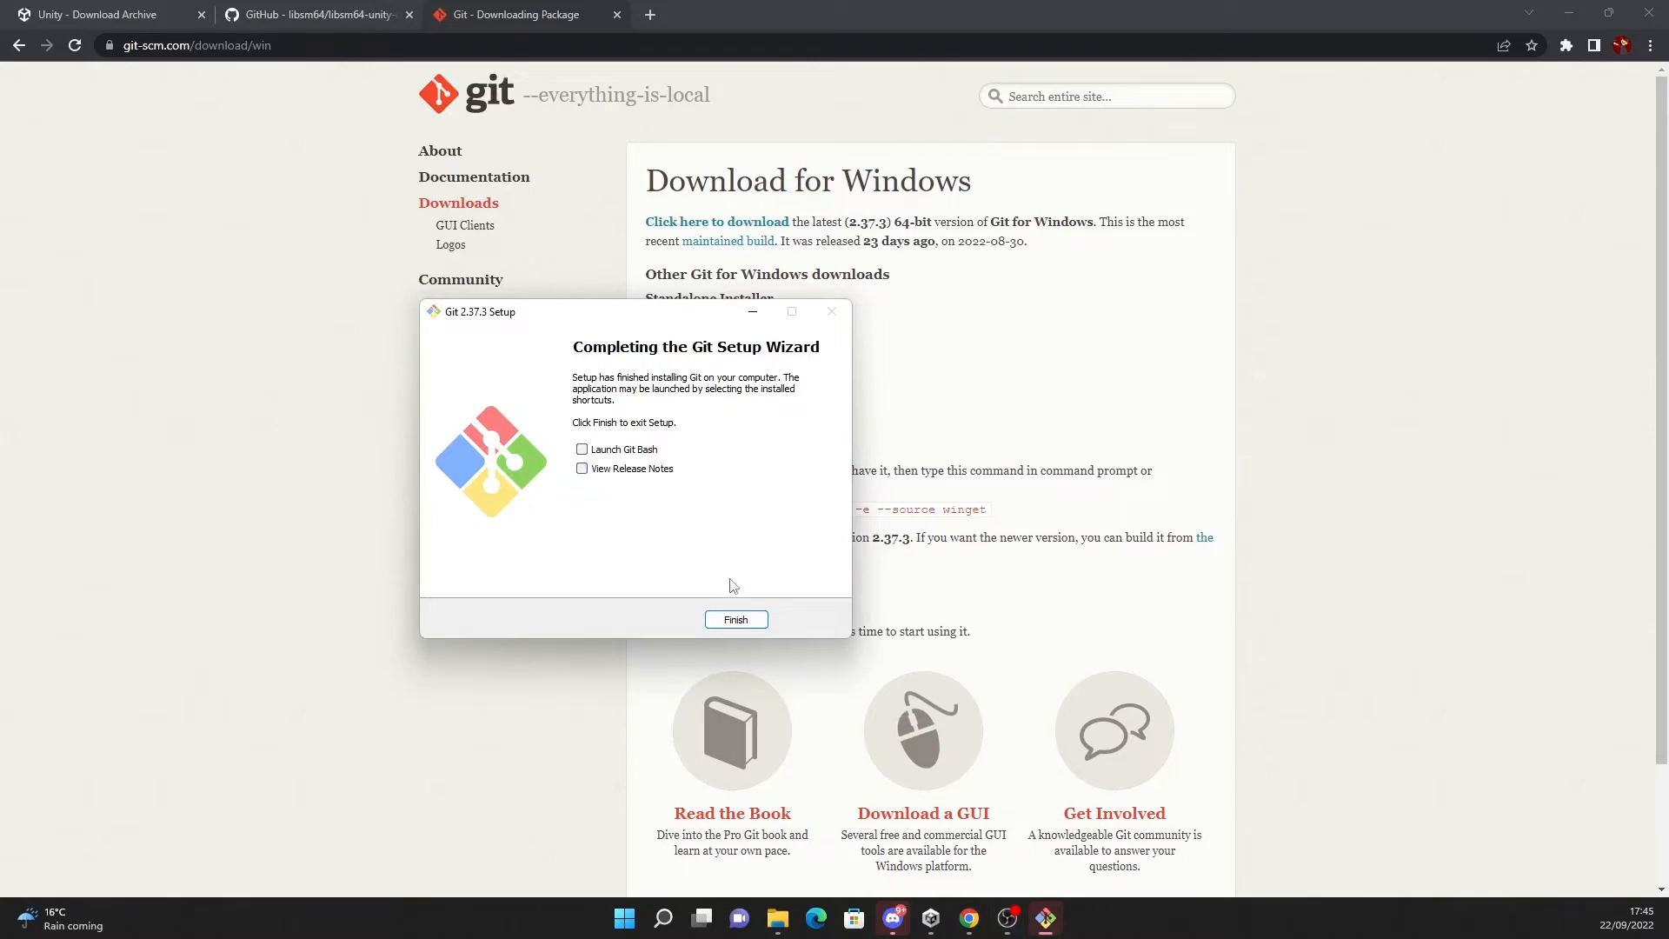
left_click(737, 623)
left_click_drag(836, 24, 1605, 163)
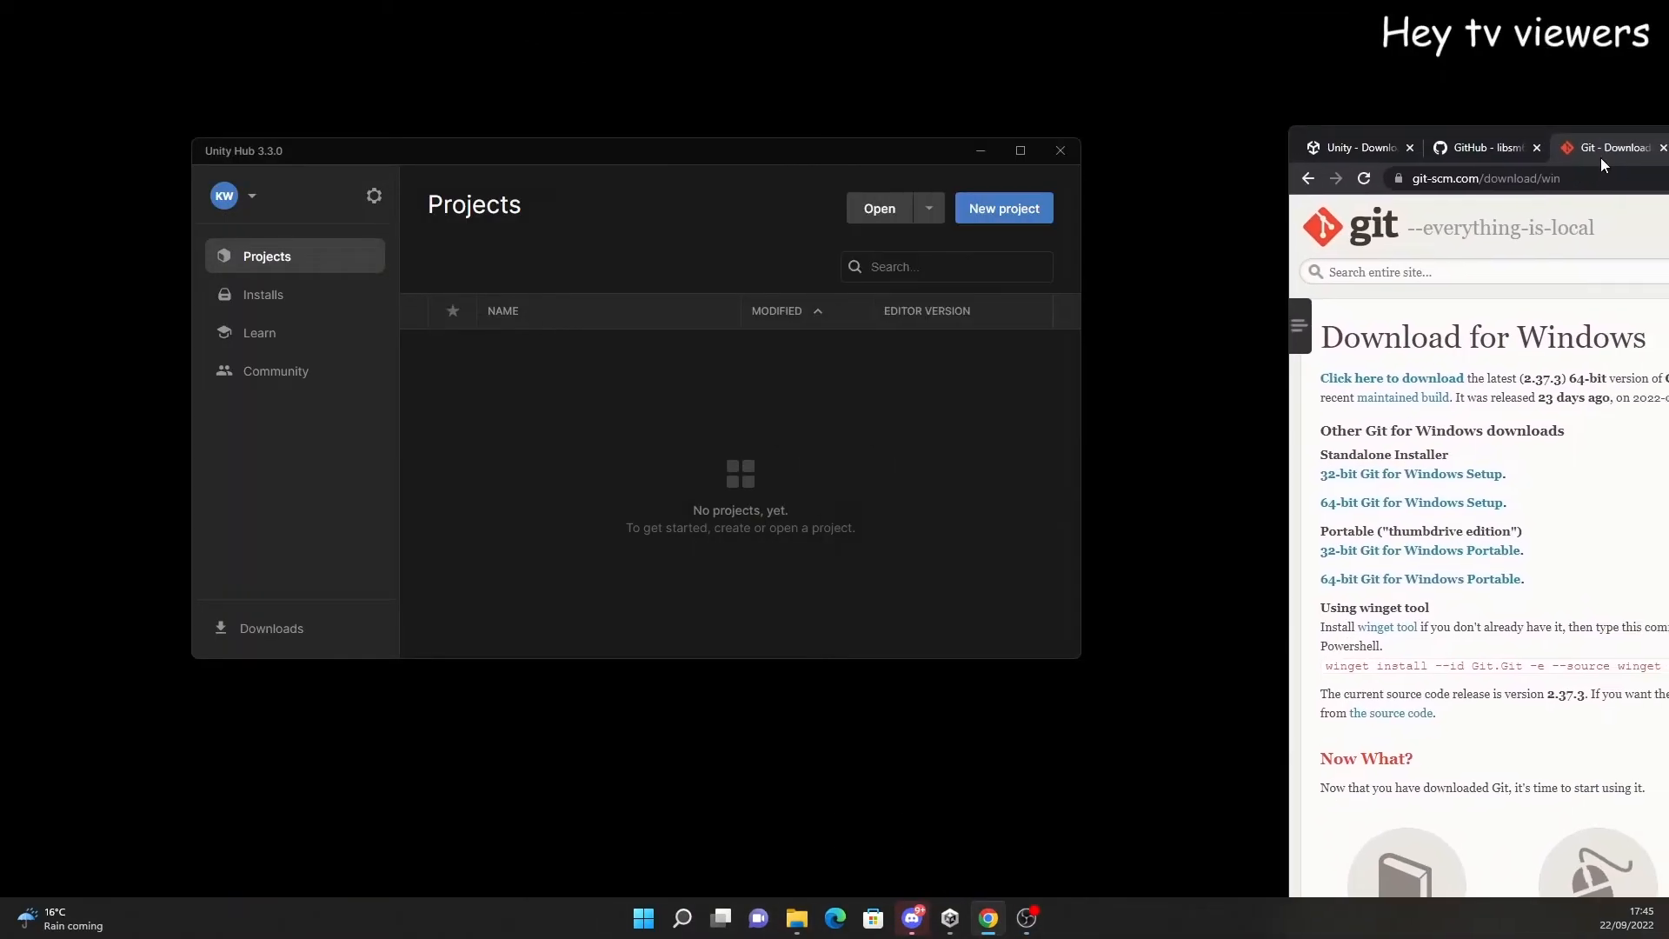
Show the getting-started instructions of the libsm64-unity-dev README beside the desktop and minimise Unity Hub
left_click_drag(819, 161, 872, 82)
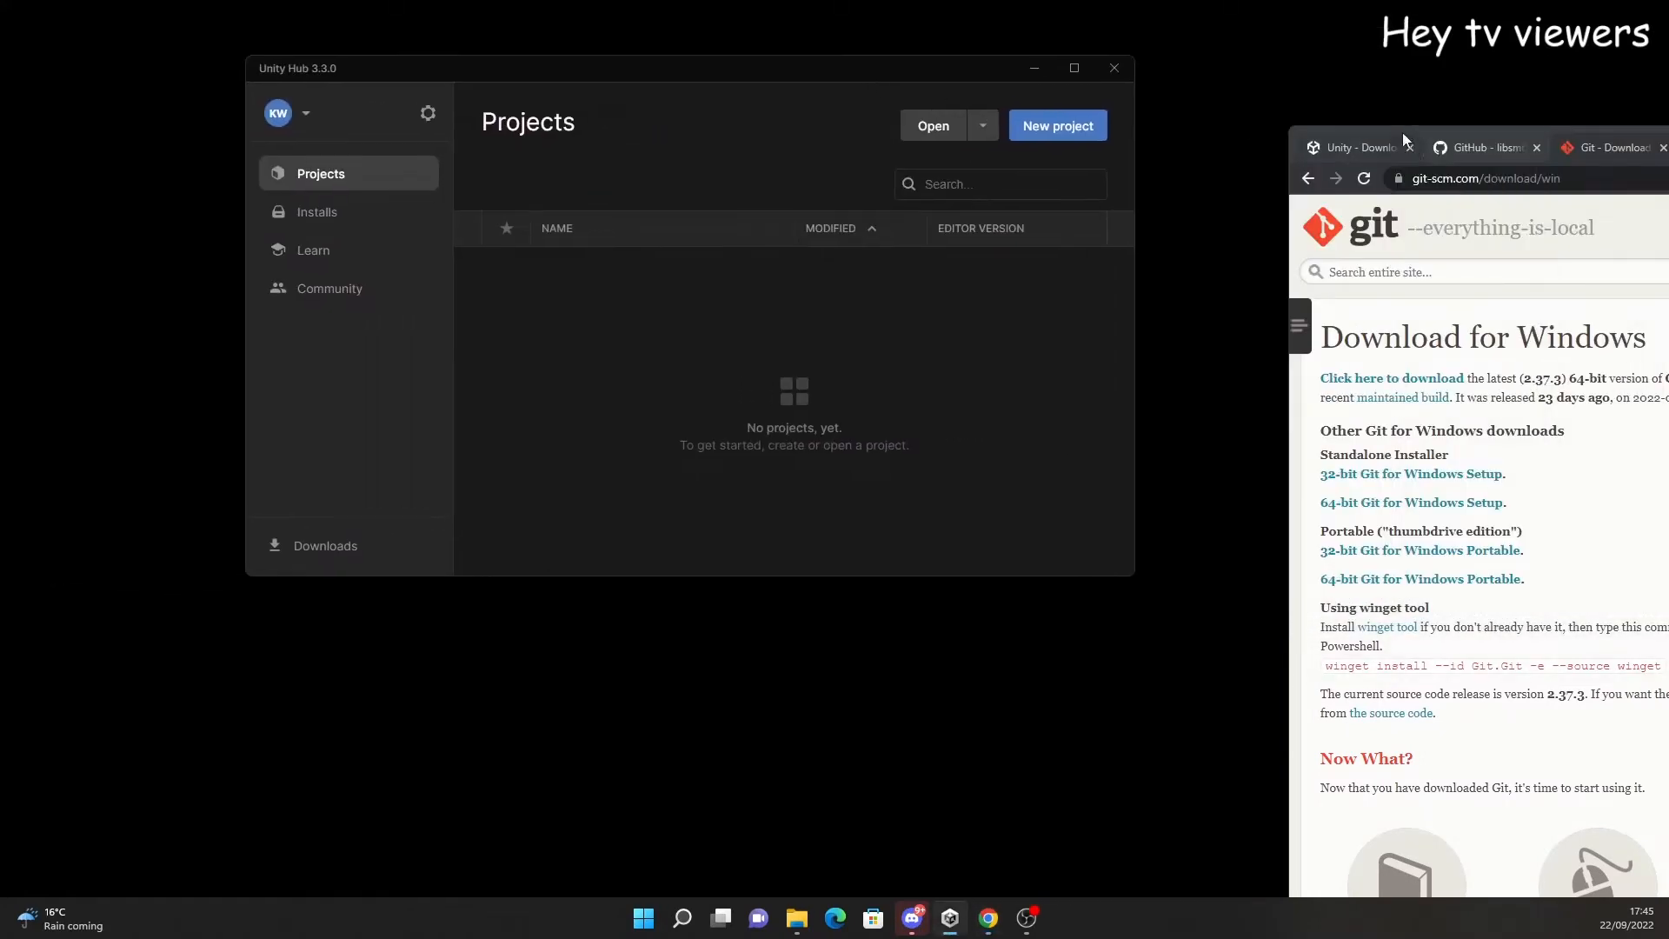
left_click(1461, 146)
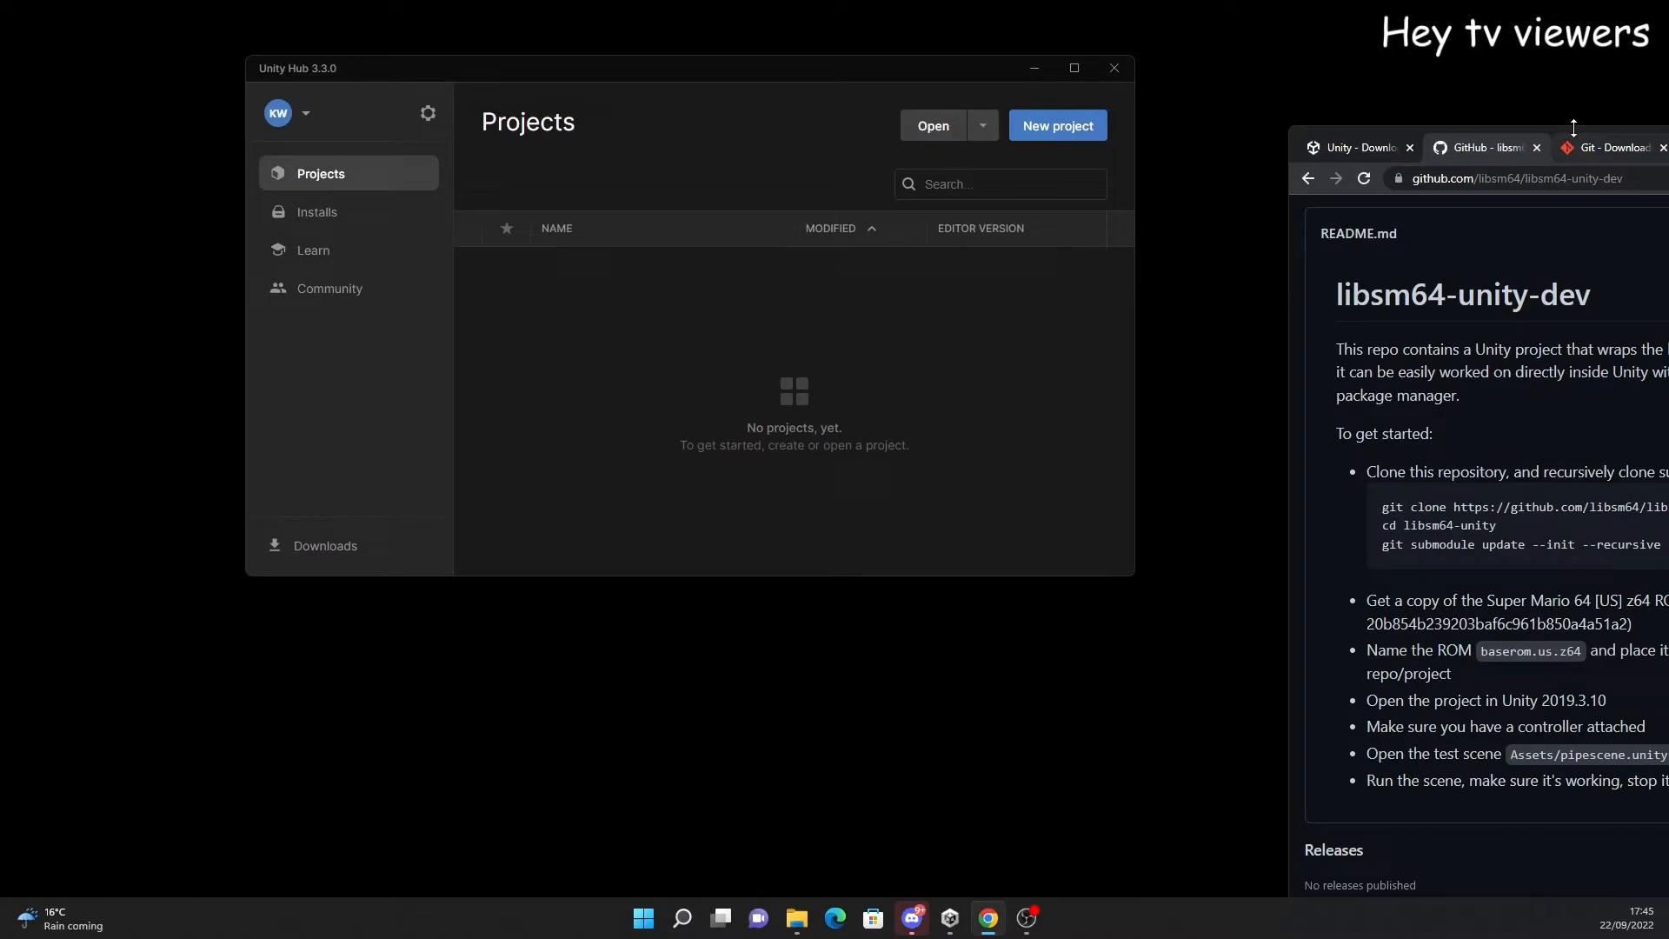
left_click(1620, 155)
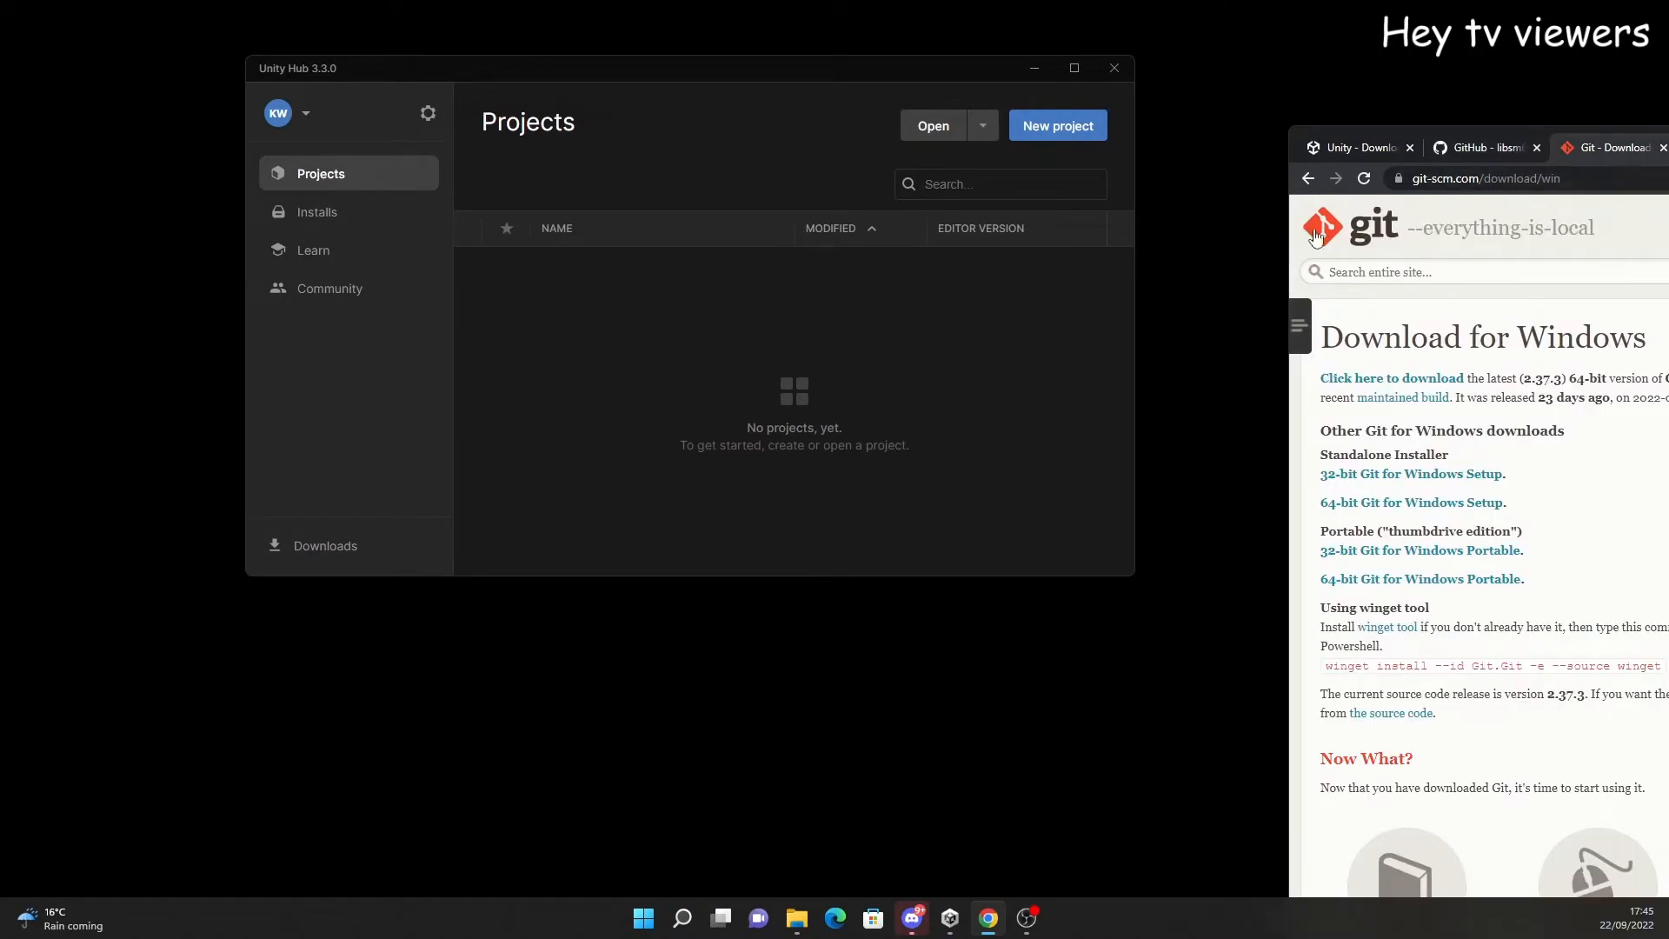
left_click_drag(1297, 146, 1344, 145)
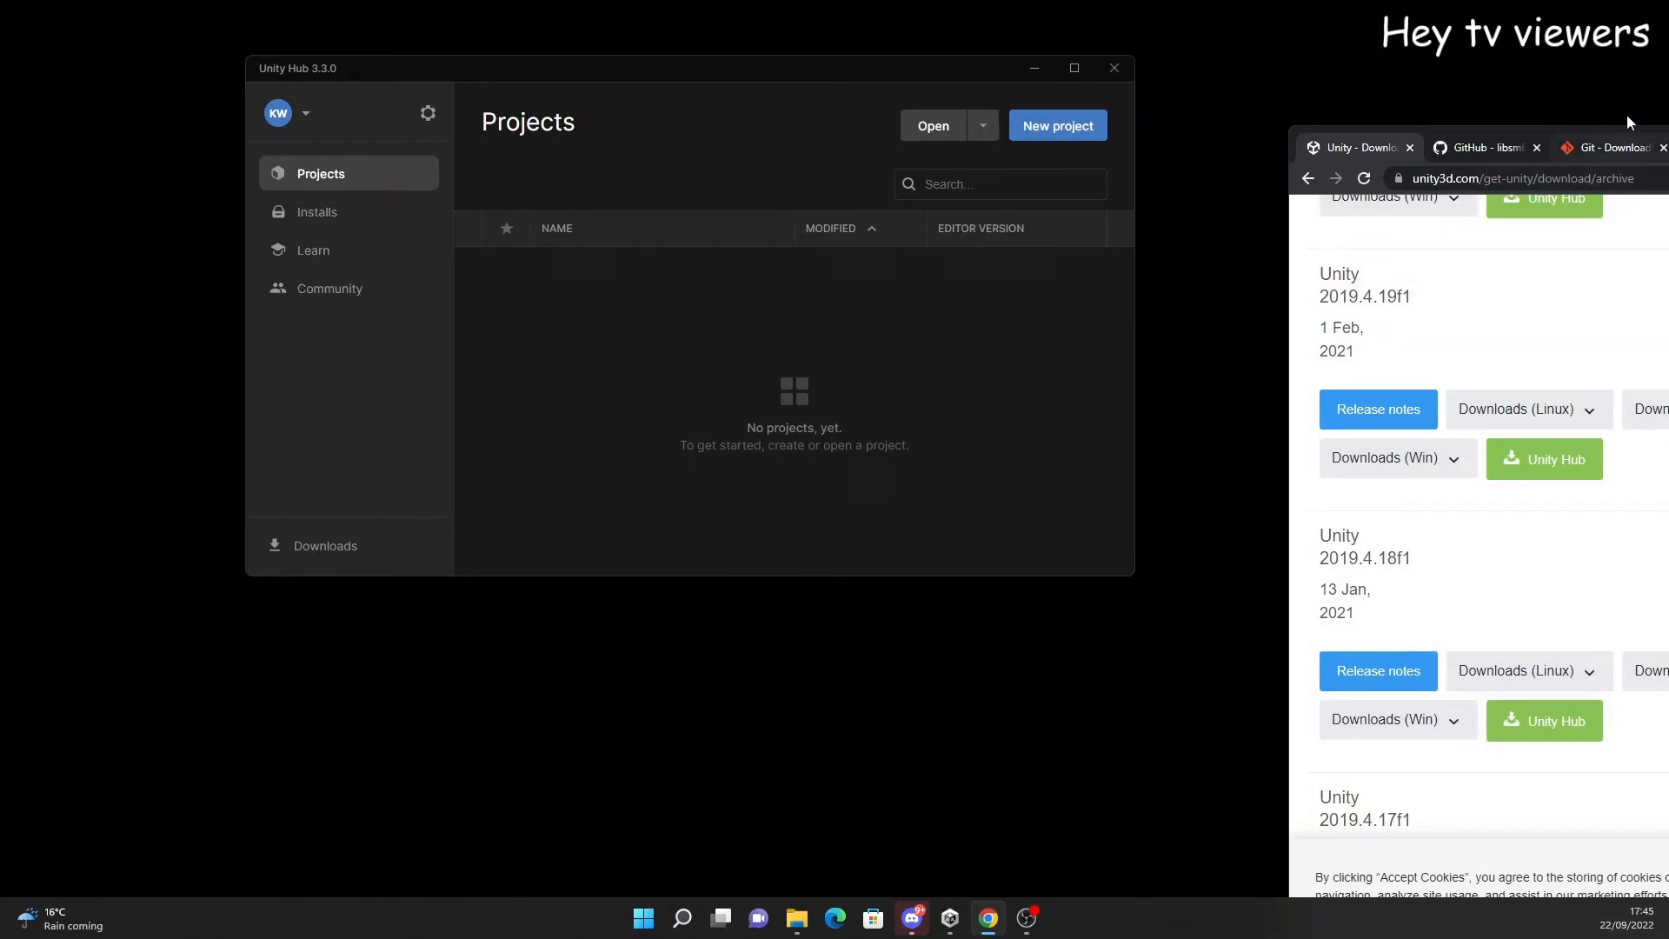
left_click_drag(1554, 139, 1363, 150)
left_click(1331, 155)
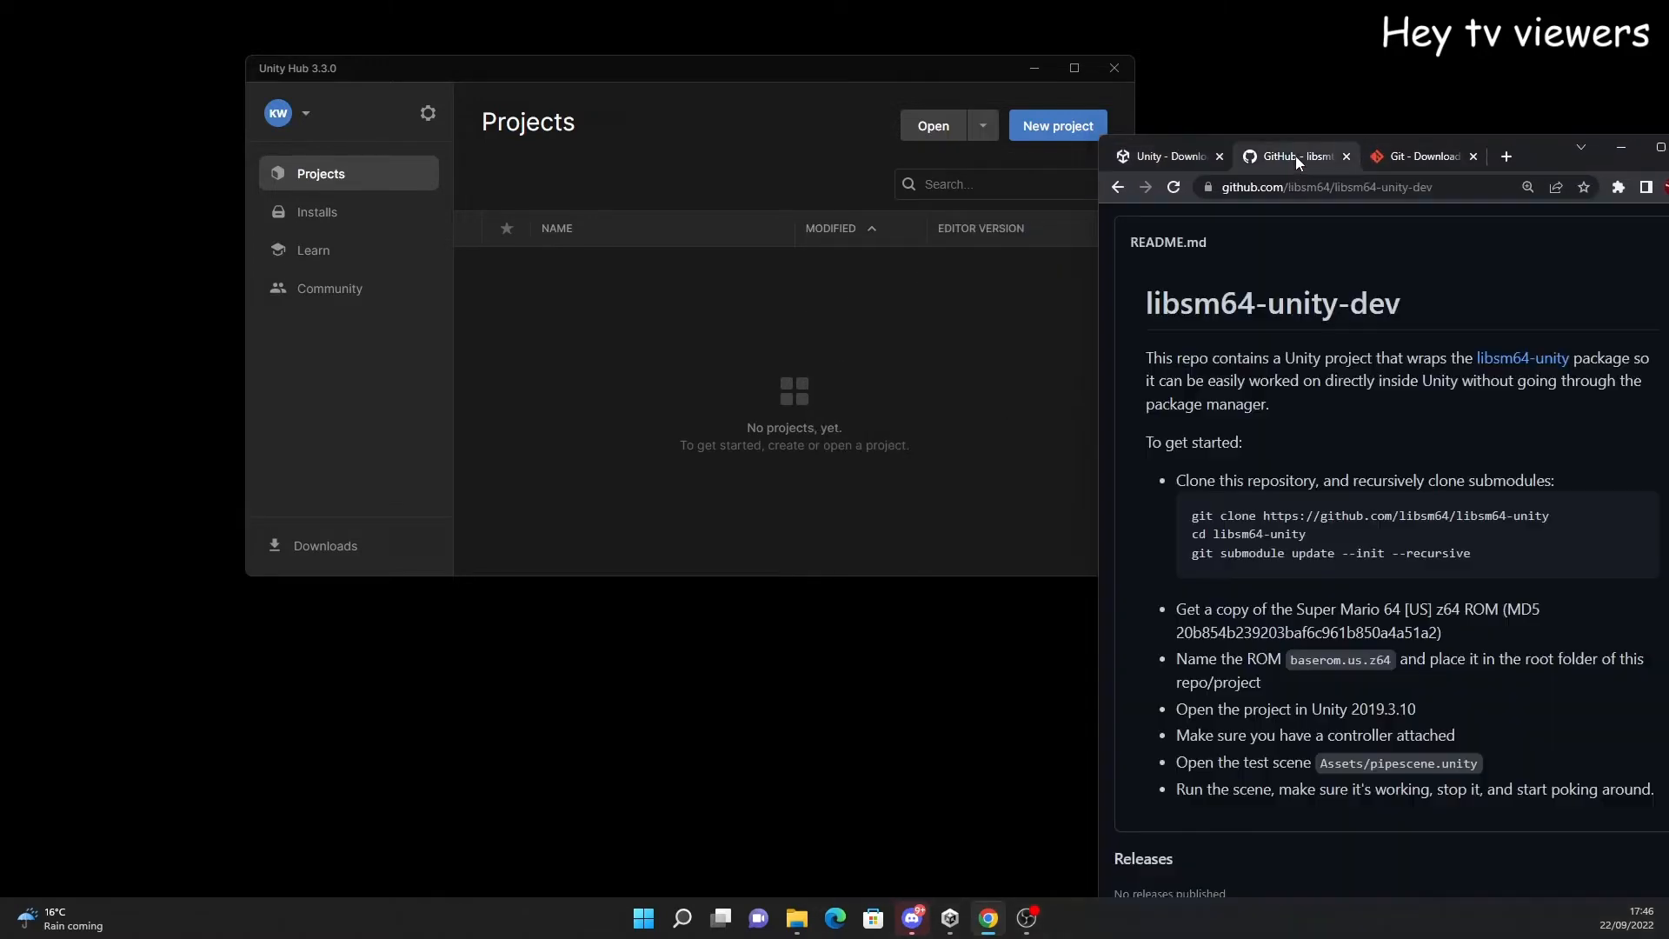
scroll(1306, 380, "down", 2)
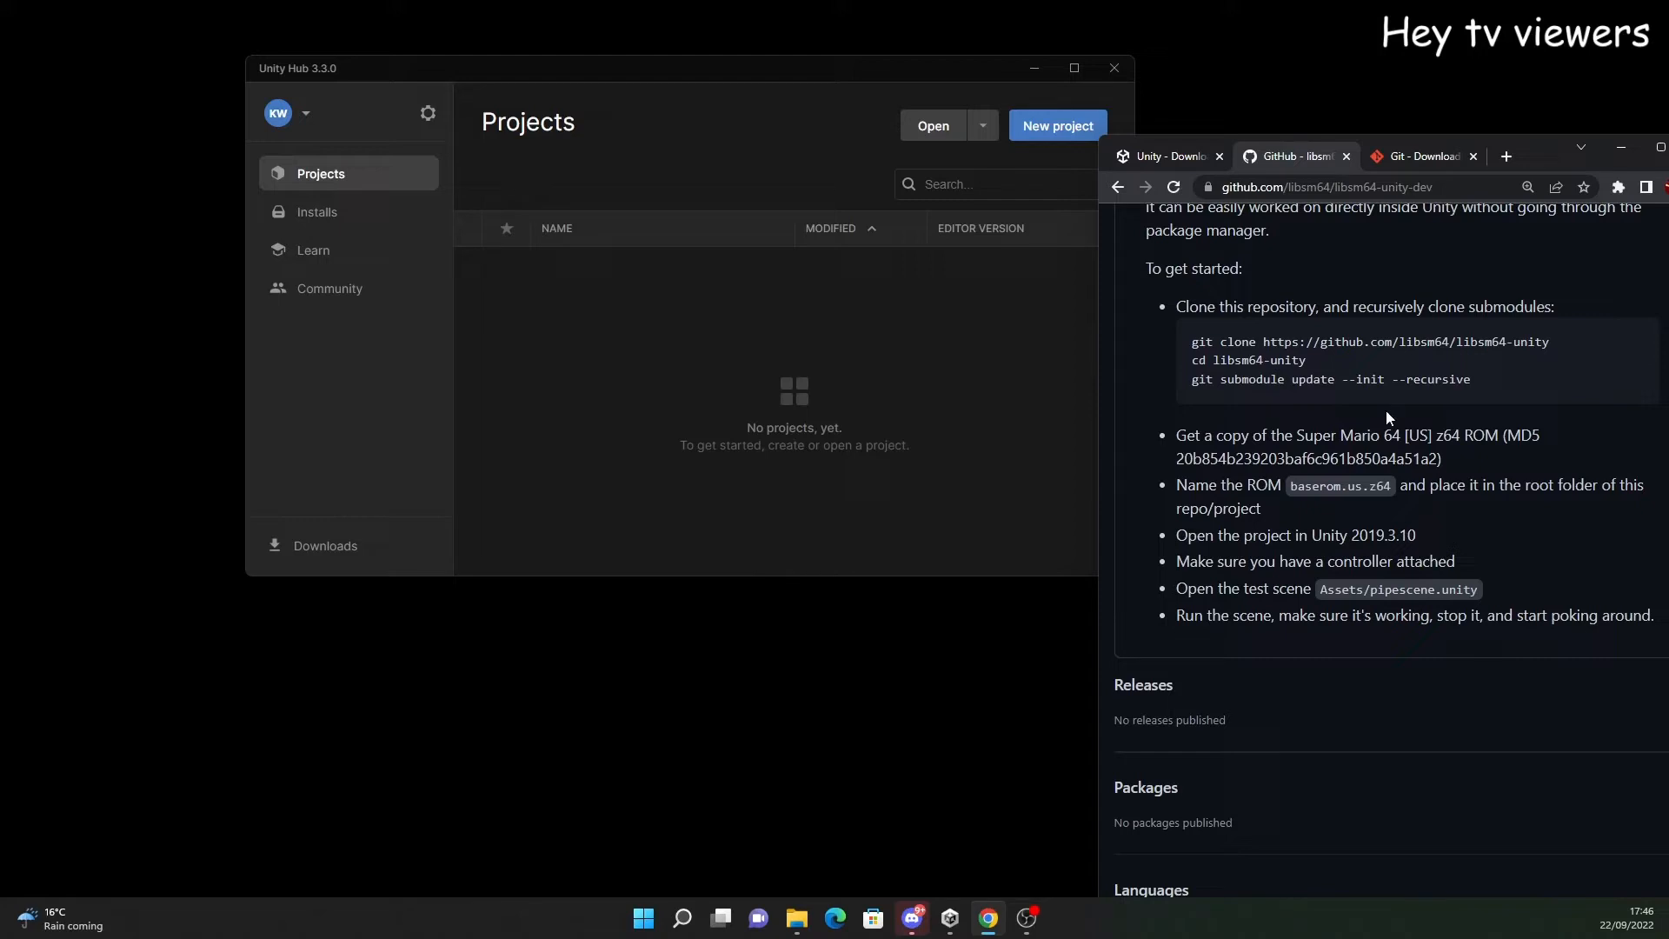
left_click_drag(797, 71, 769, 156)
left_click(1004, 147)
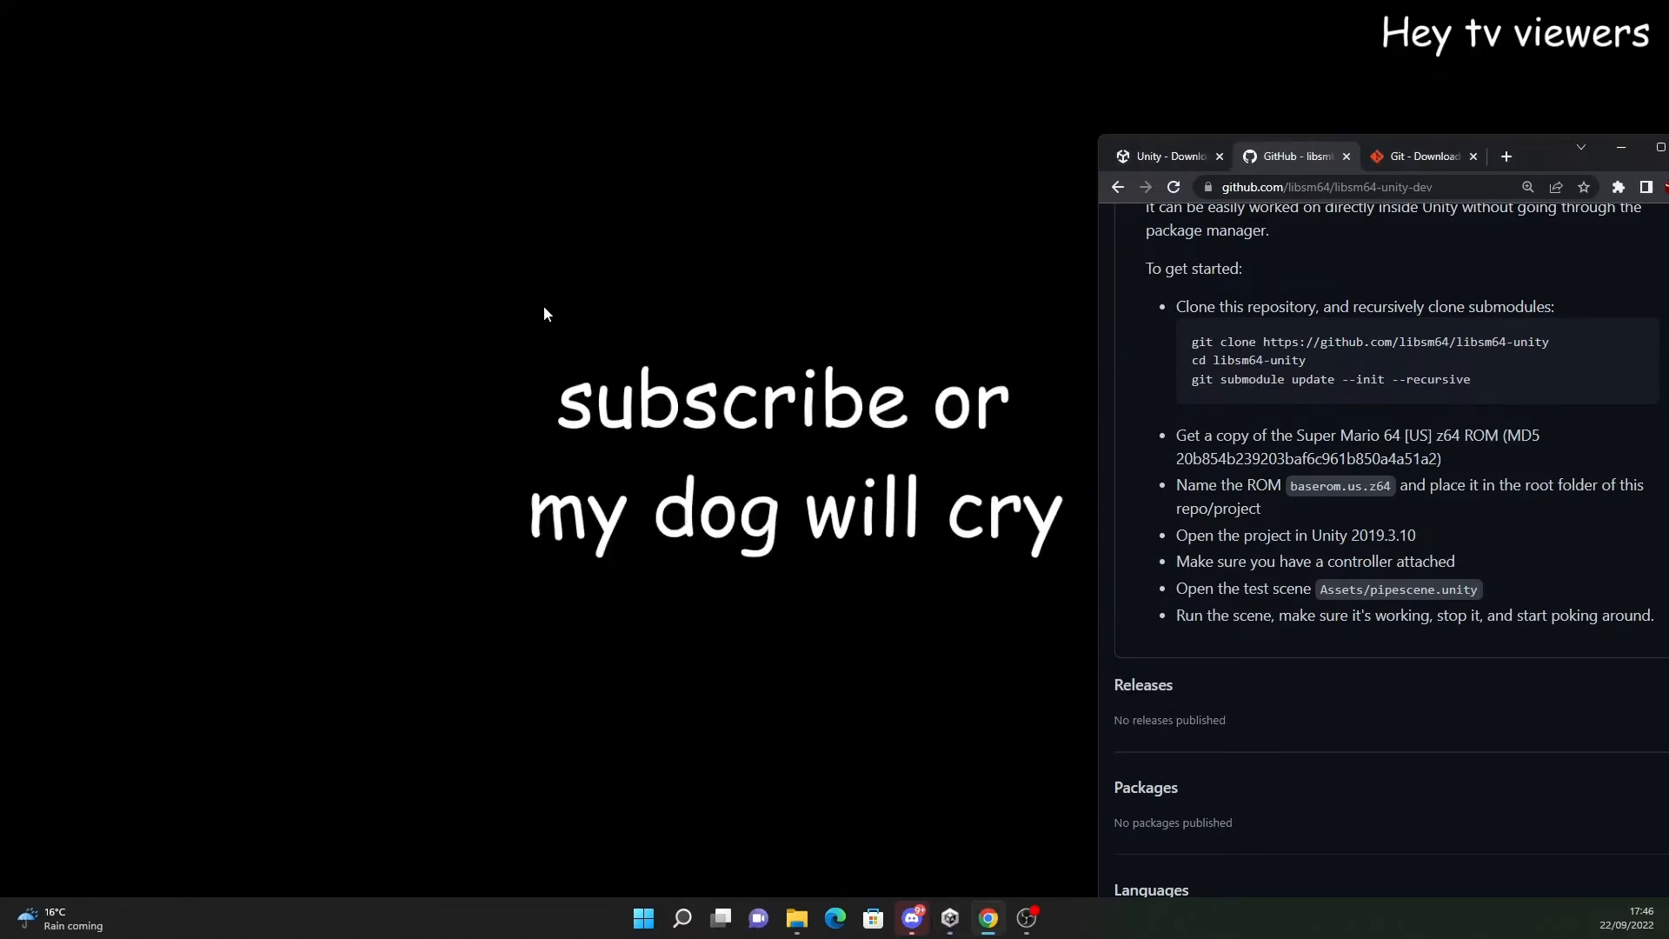
Create a folder named Sm64 unity on the desktop
right_click(208, 156)
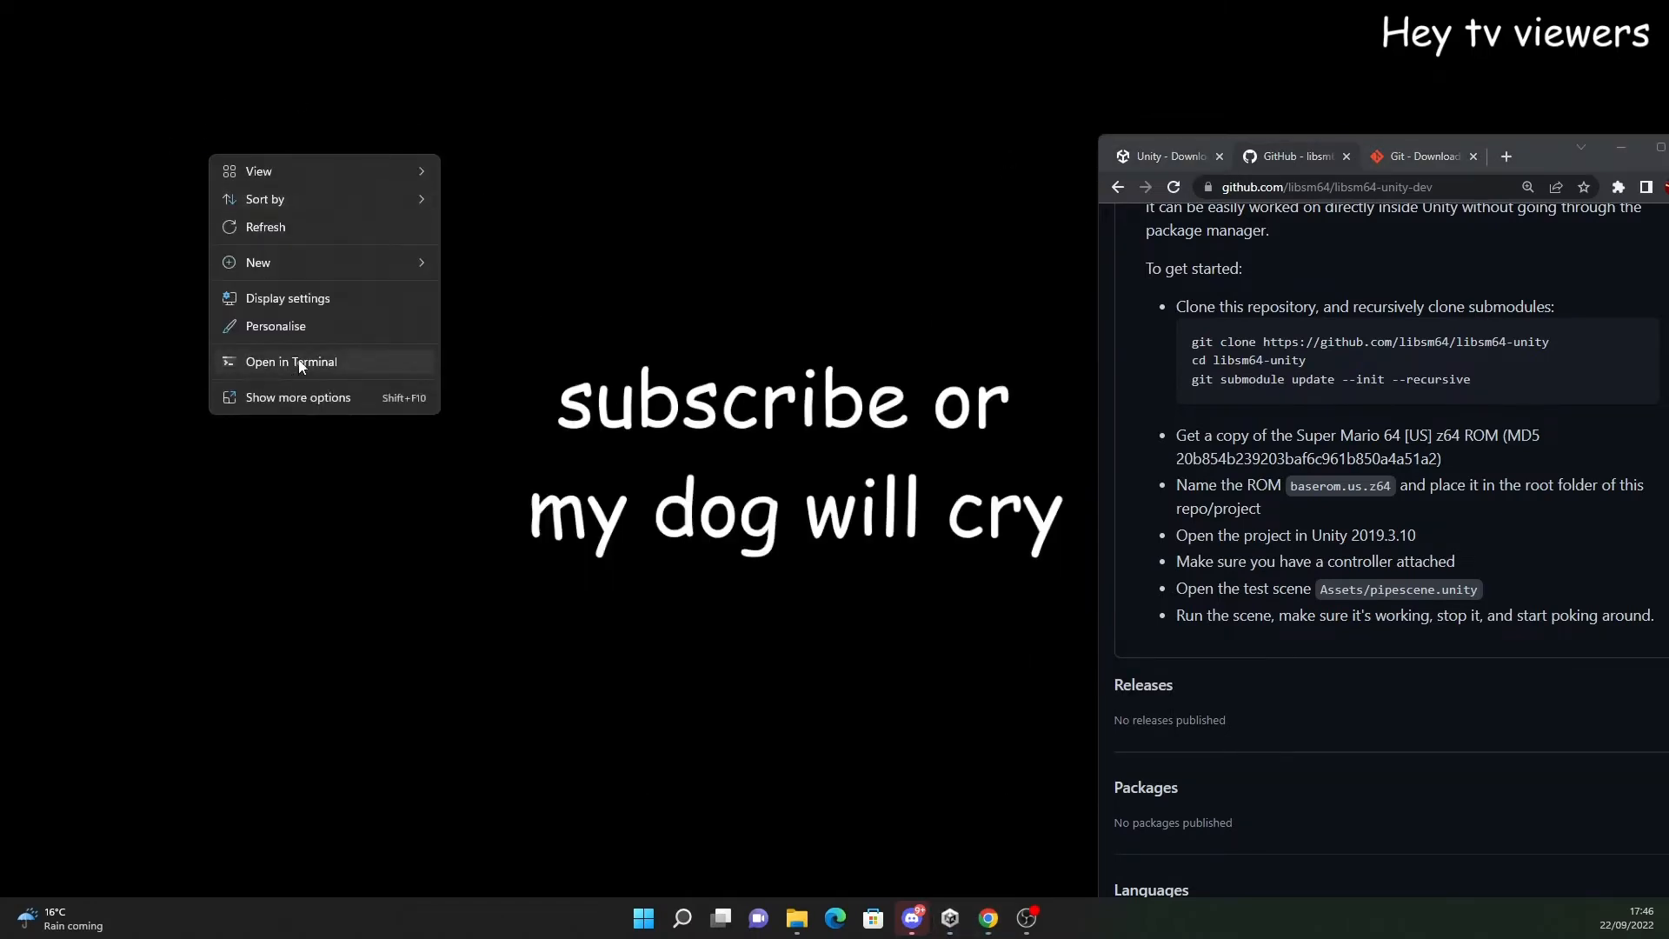
left_click(295, 397)
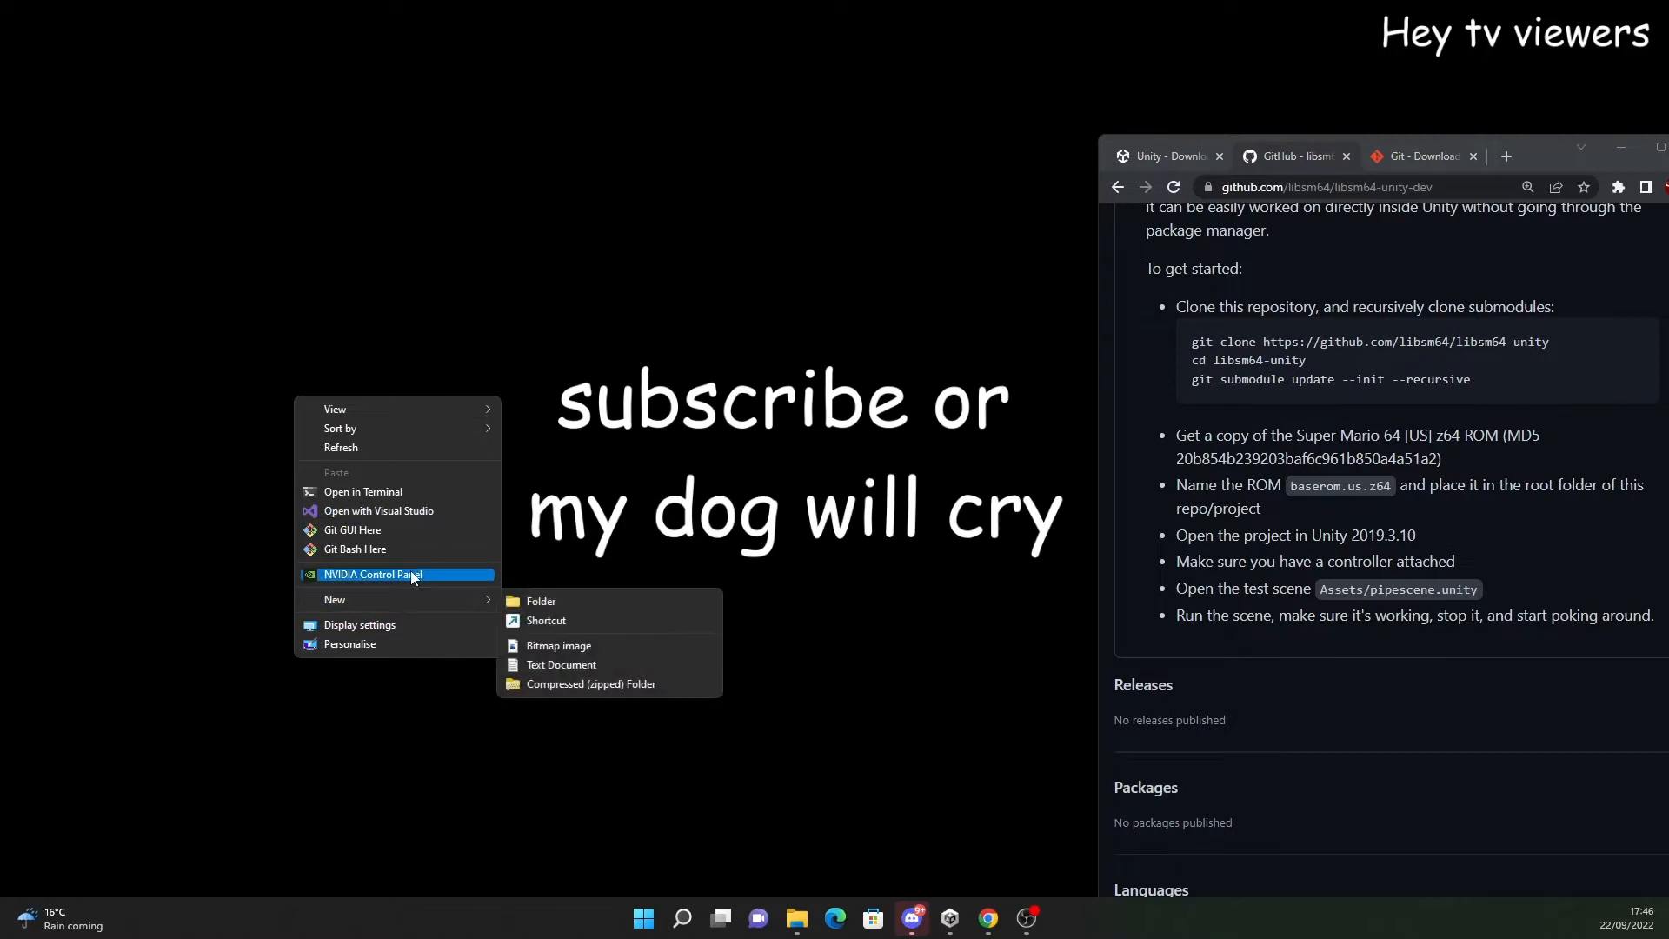
mouse_move(374, 597)
left_click(582, 599)
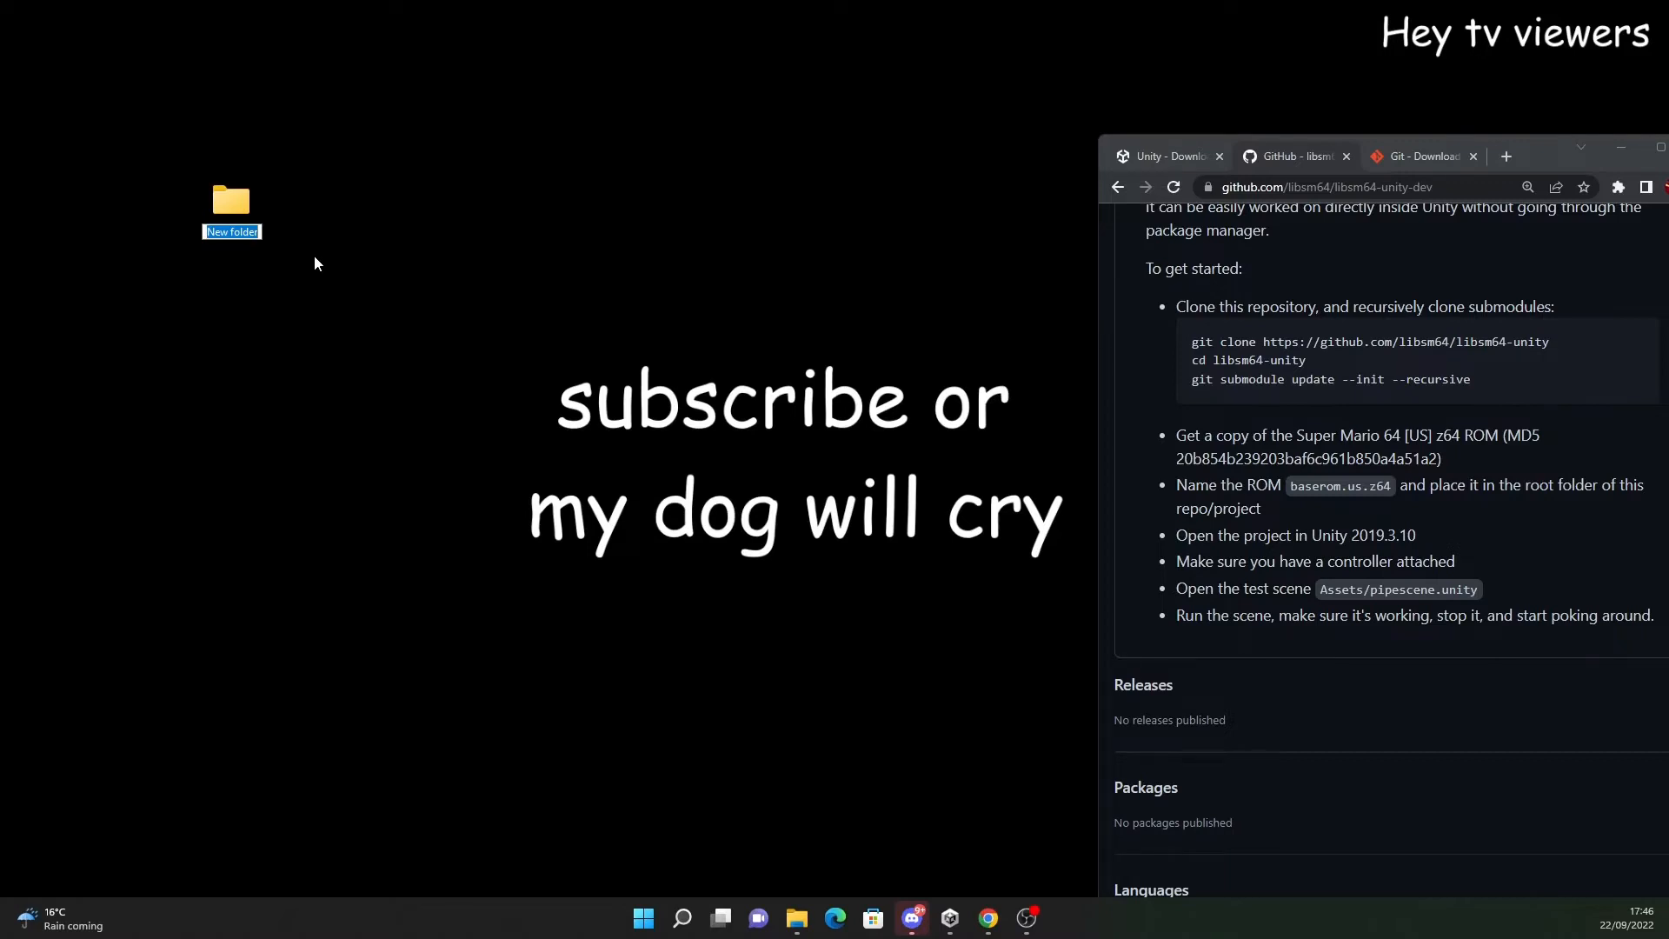
type("Sm64 unity")
key("Return")
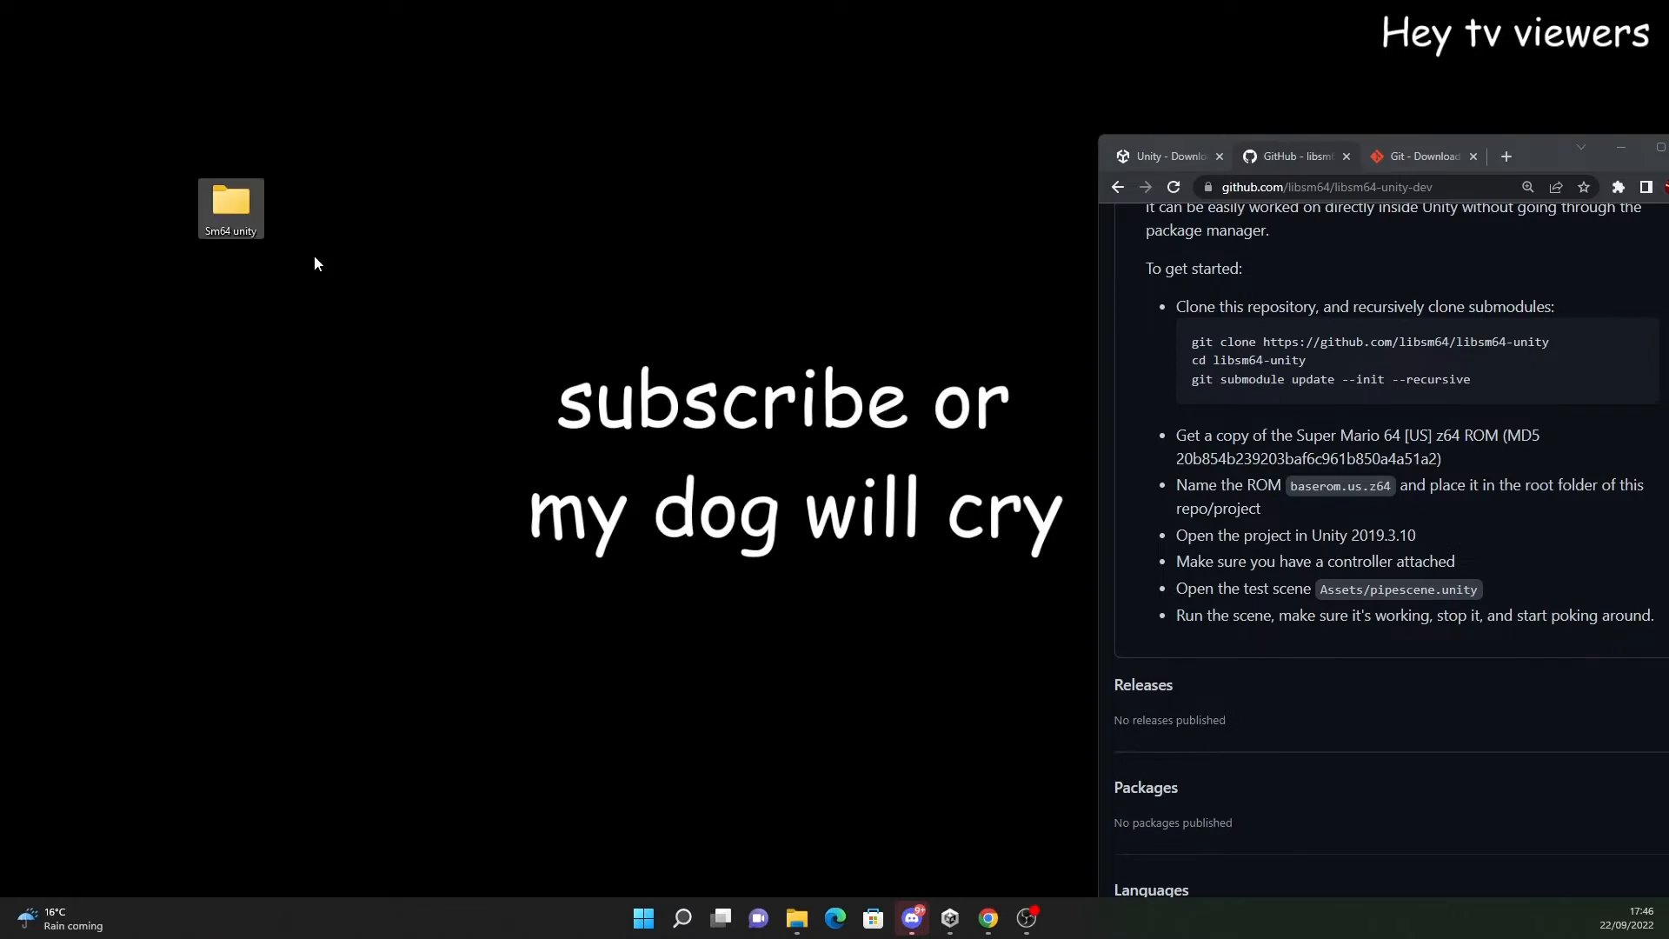
Open the Sm64 unity folder and create a subfolder named Sm64 unity project in it
double_click(248, 226)
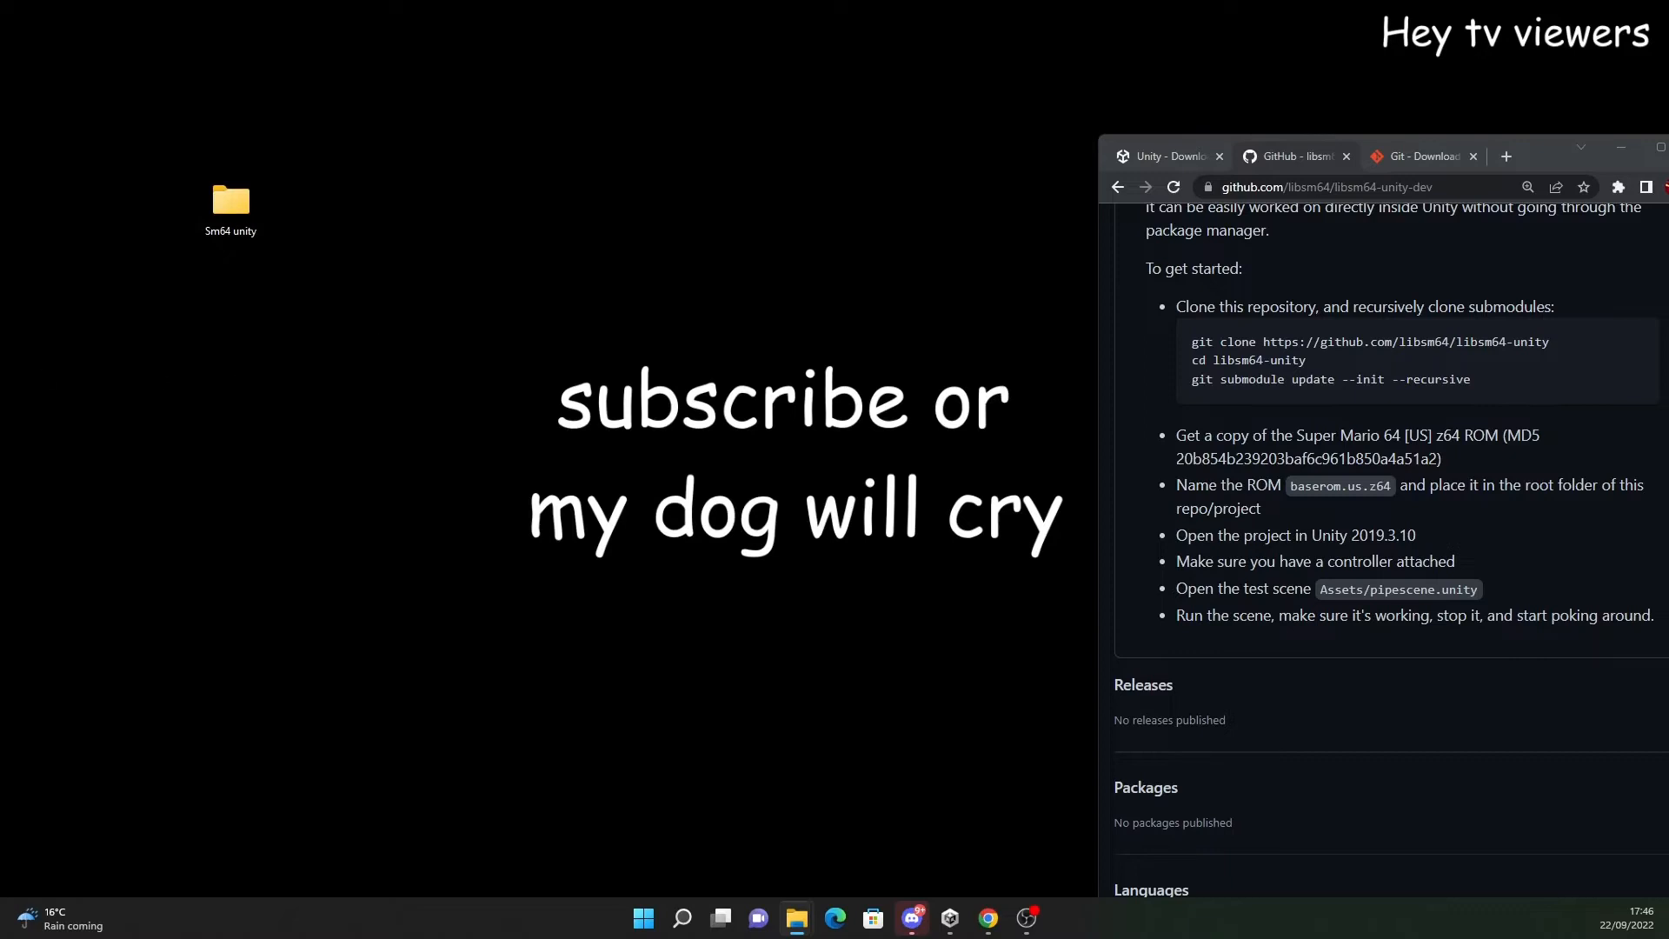
left_click_drag(678, 399, 739, 352)
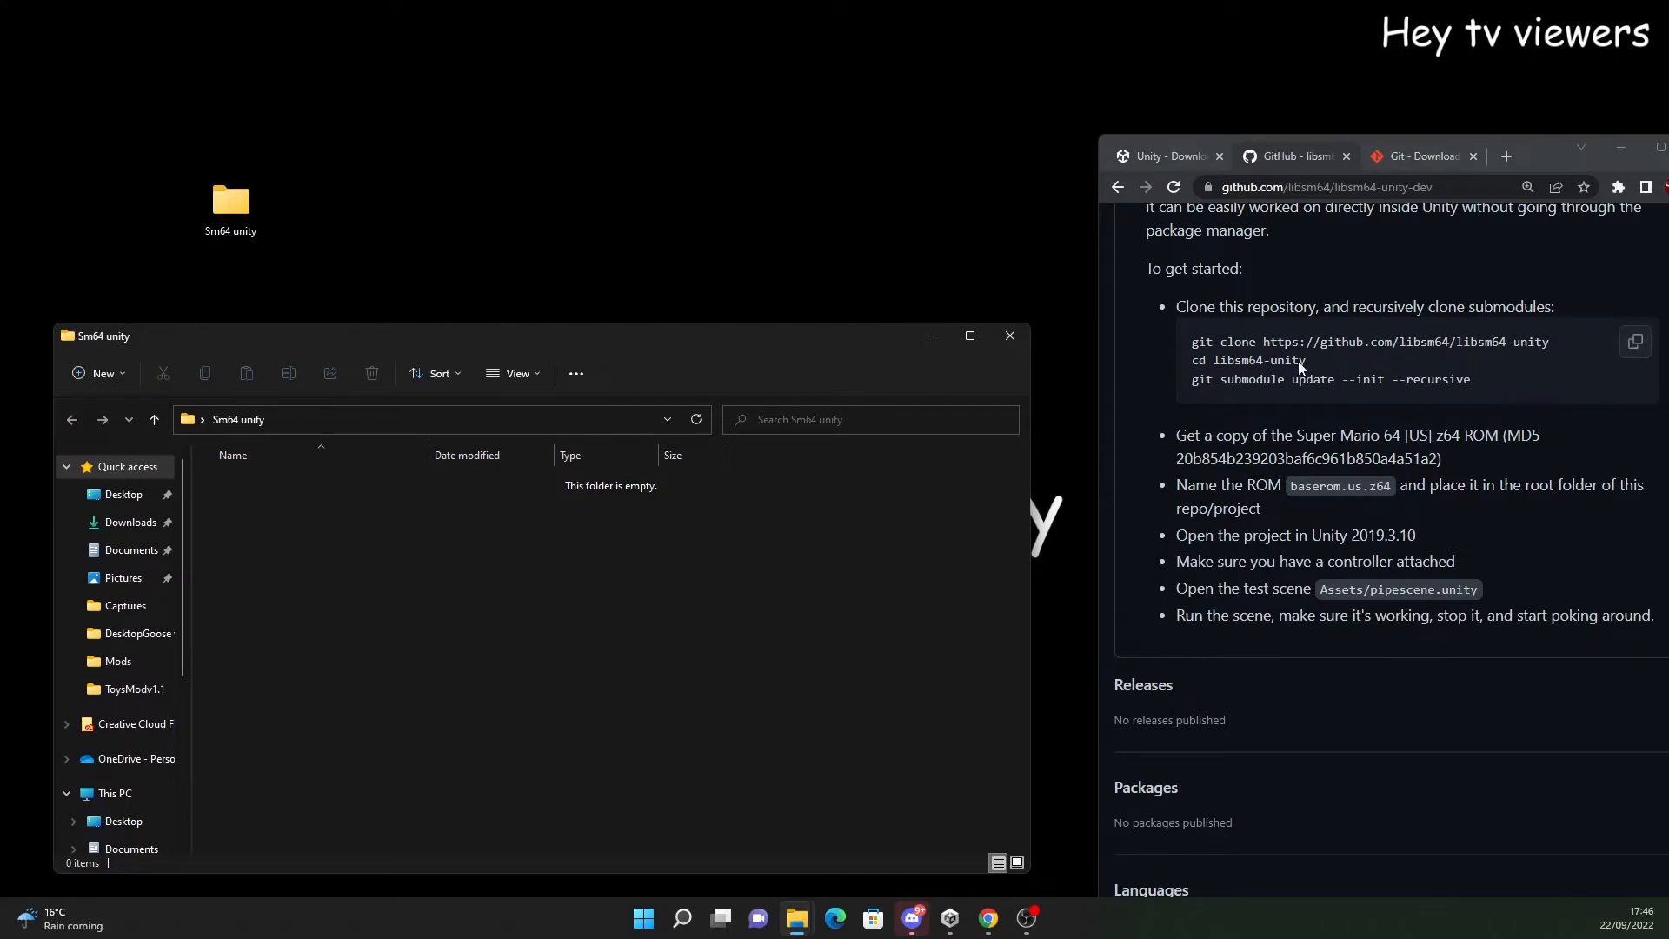
right_click(279, 519)
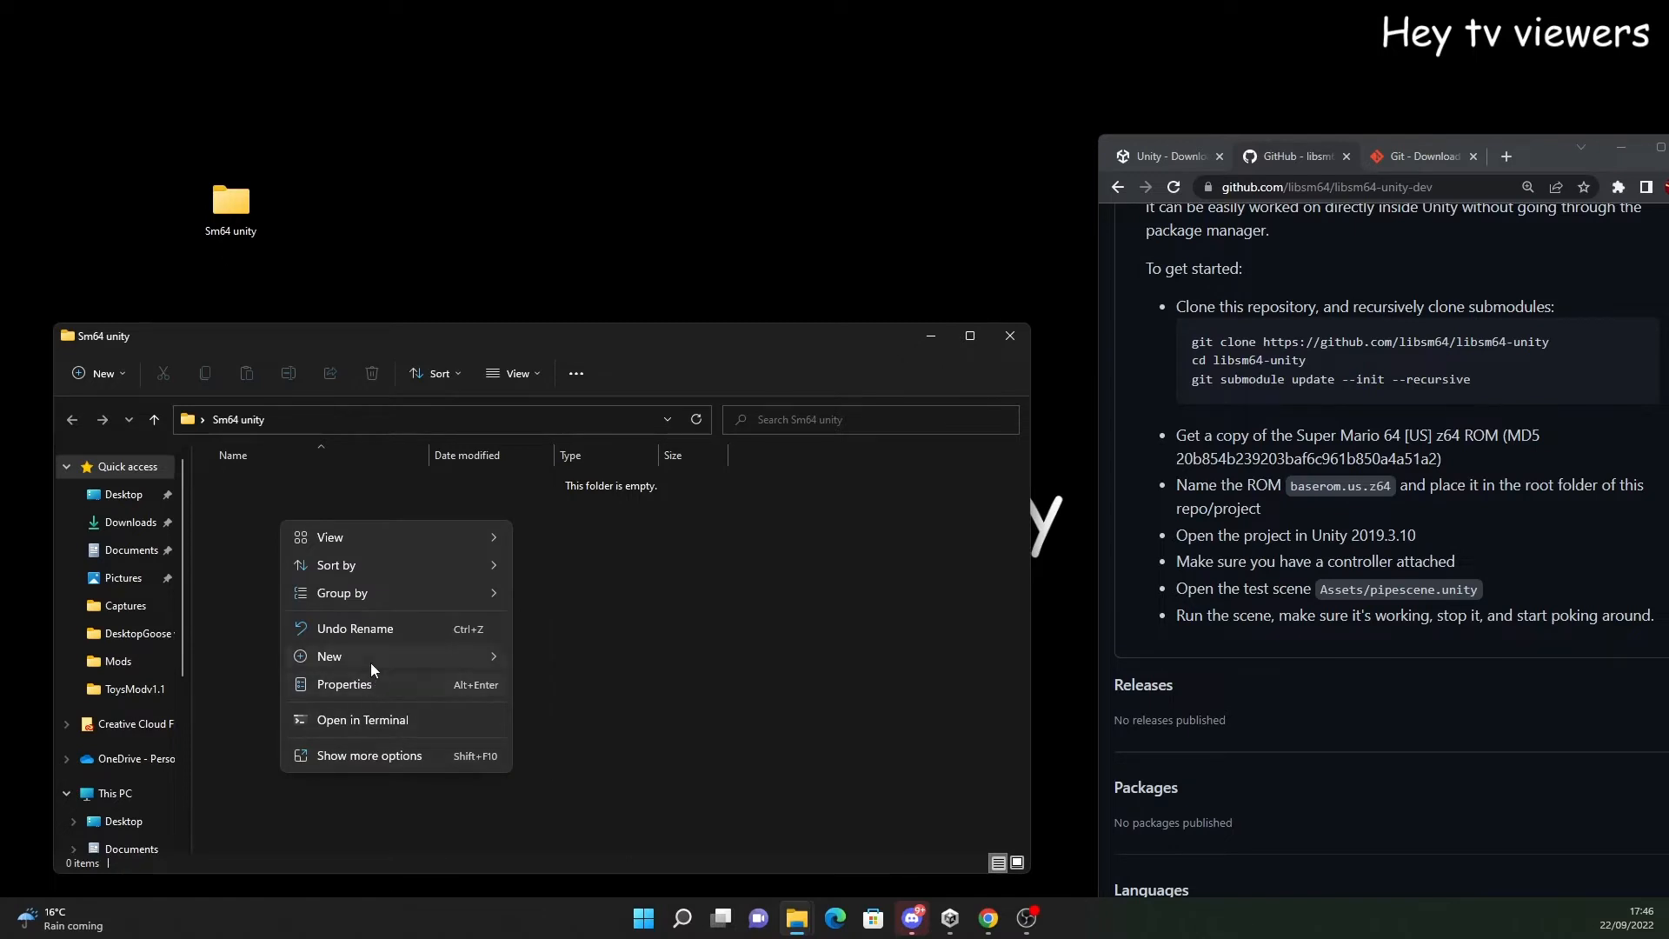
mouse_move(370, 660)
left_click(602, 659)
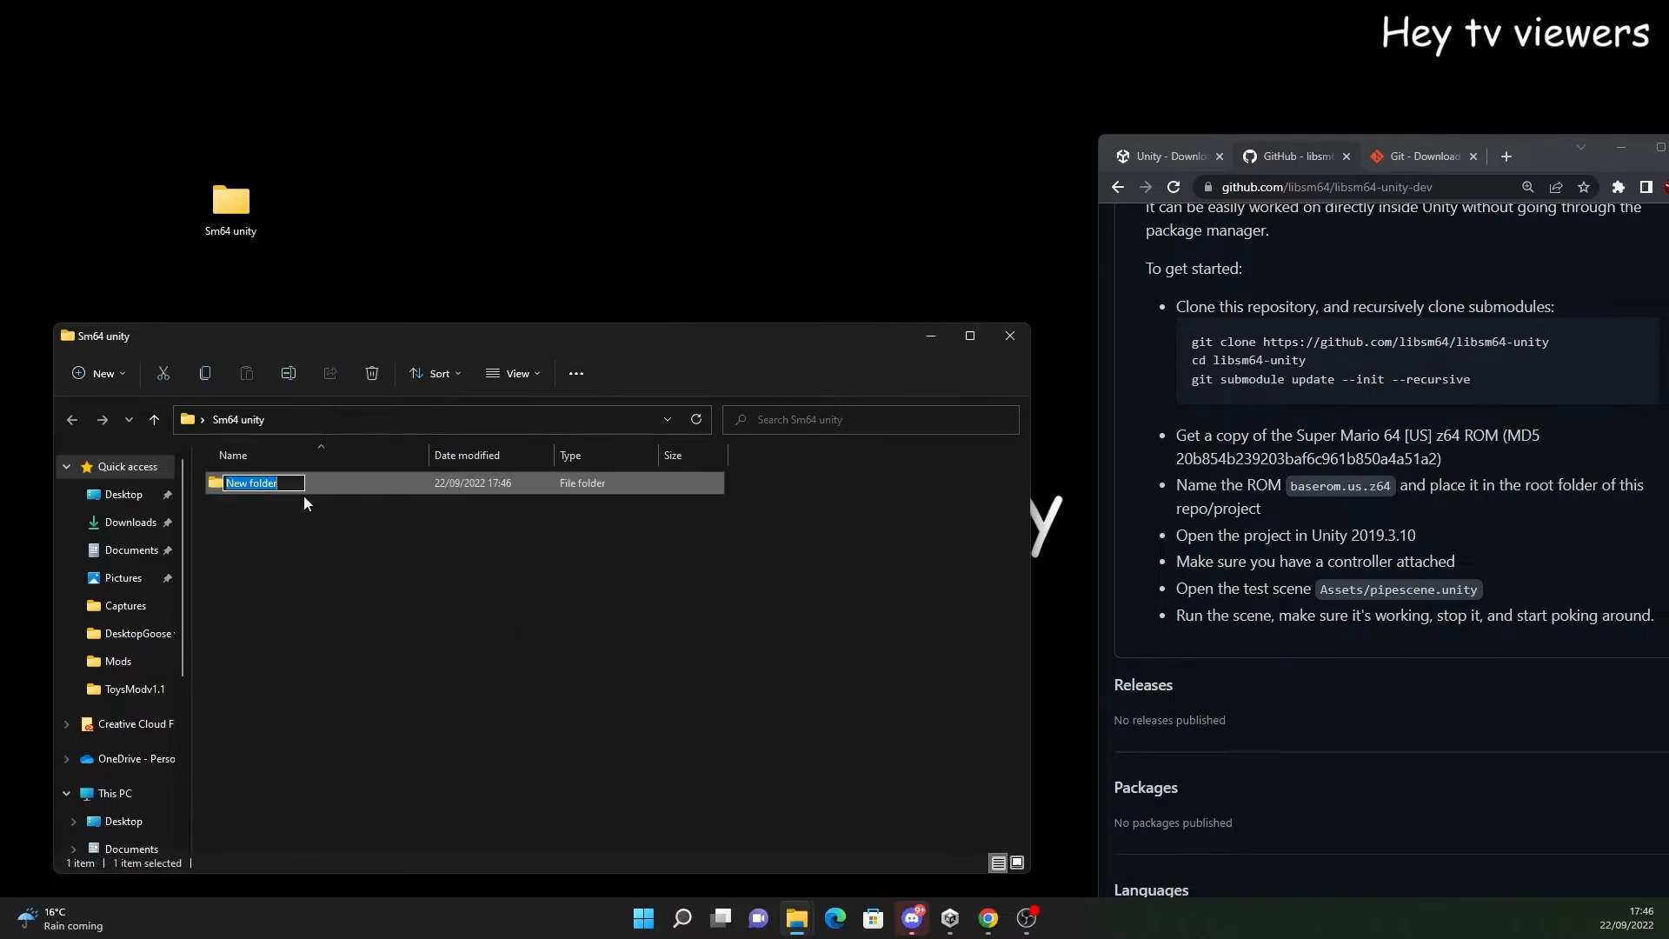
type("Sm64 p")
key("BackSpace")
type("unity project")
key("Return")
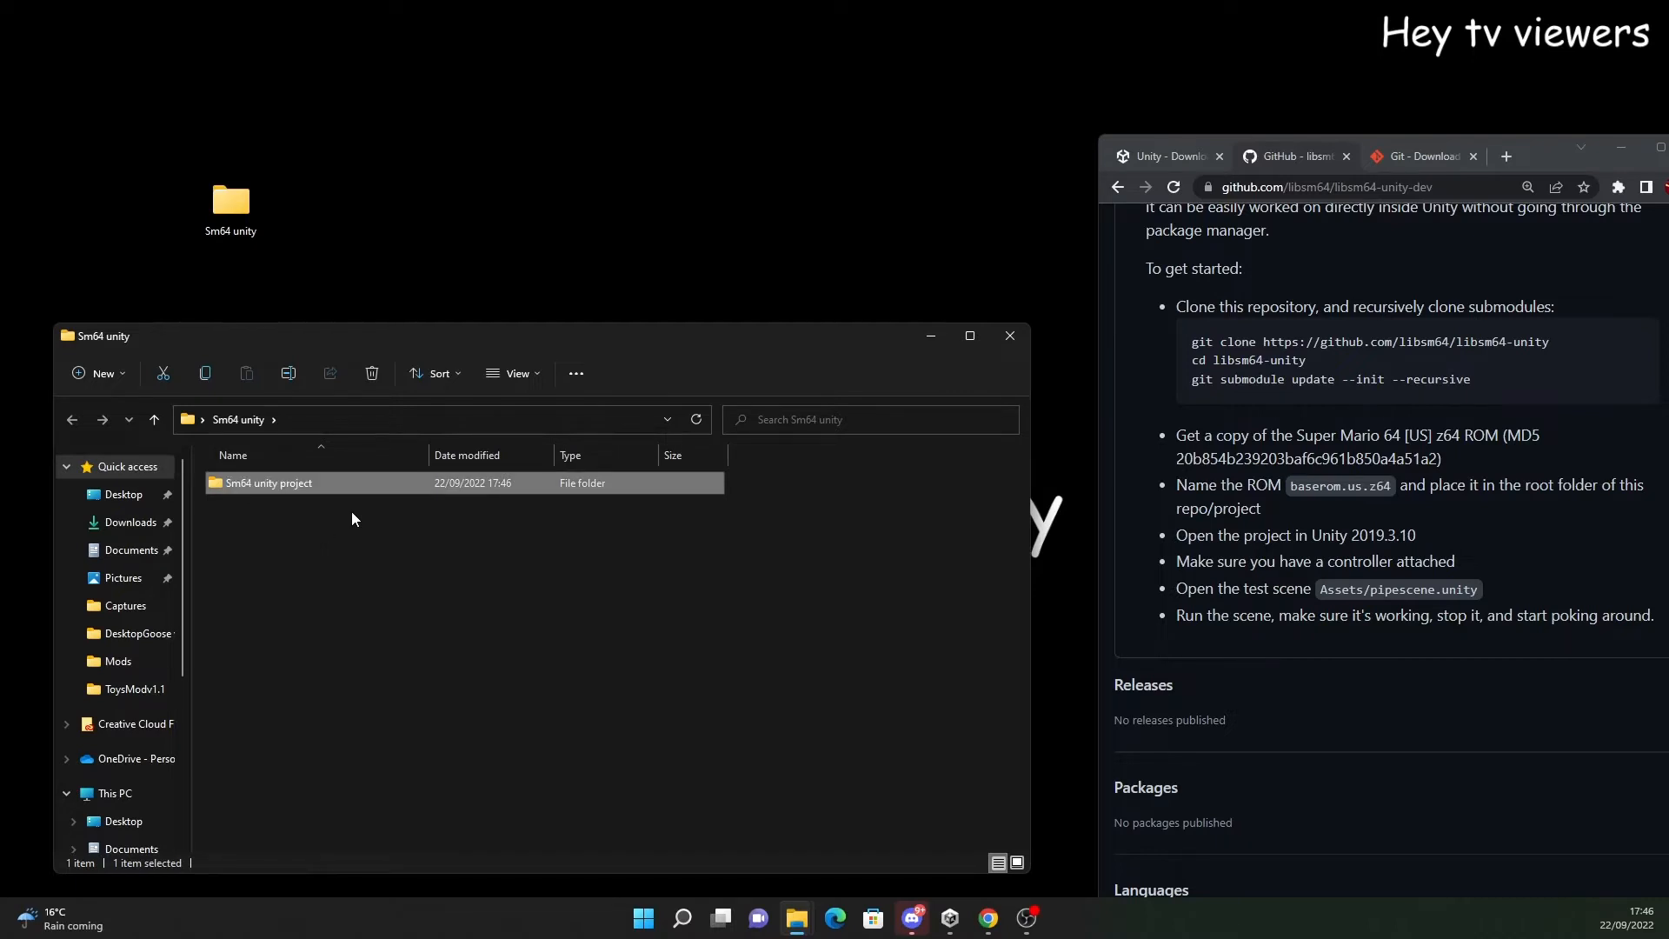
Create a second subfolder named Sm64 unity package inside the Sm64 unity folder
right_click(388, 557)
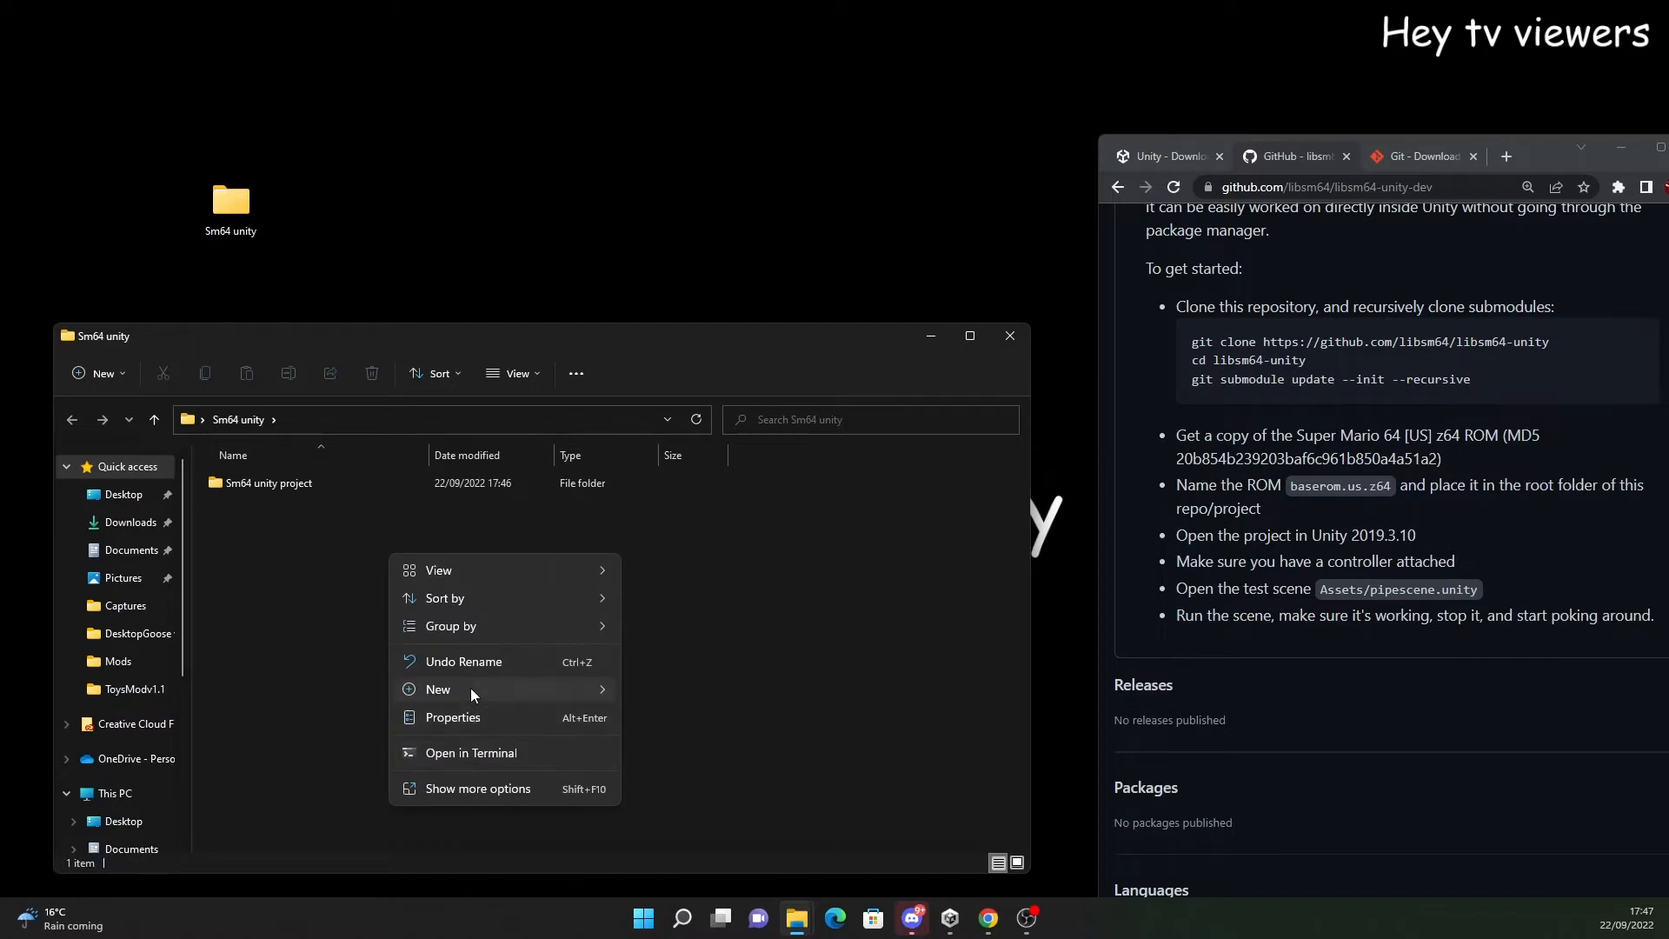
mouse_move(477, 690)
left_click(721, 695)
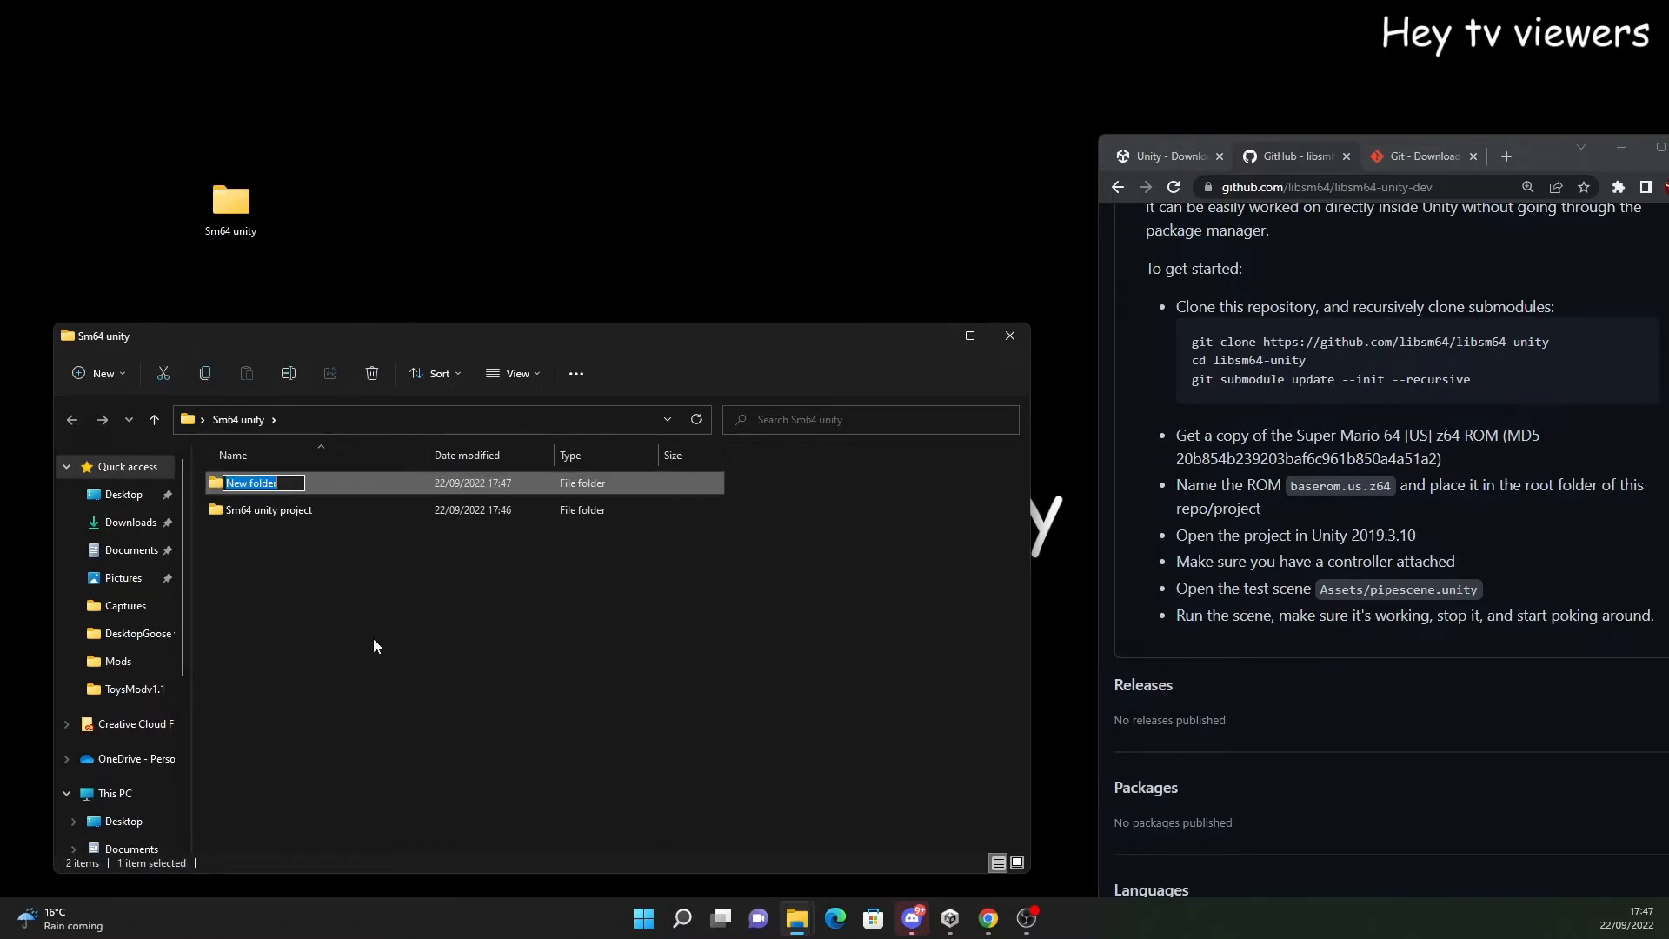
type("Sm64 unioty")
key("BackSpace")
key("BackSpace")
key("BackSpace")
type("ty package")
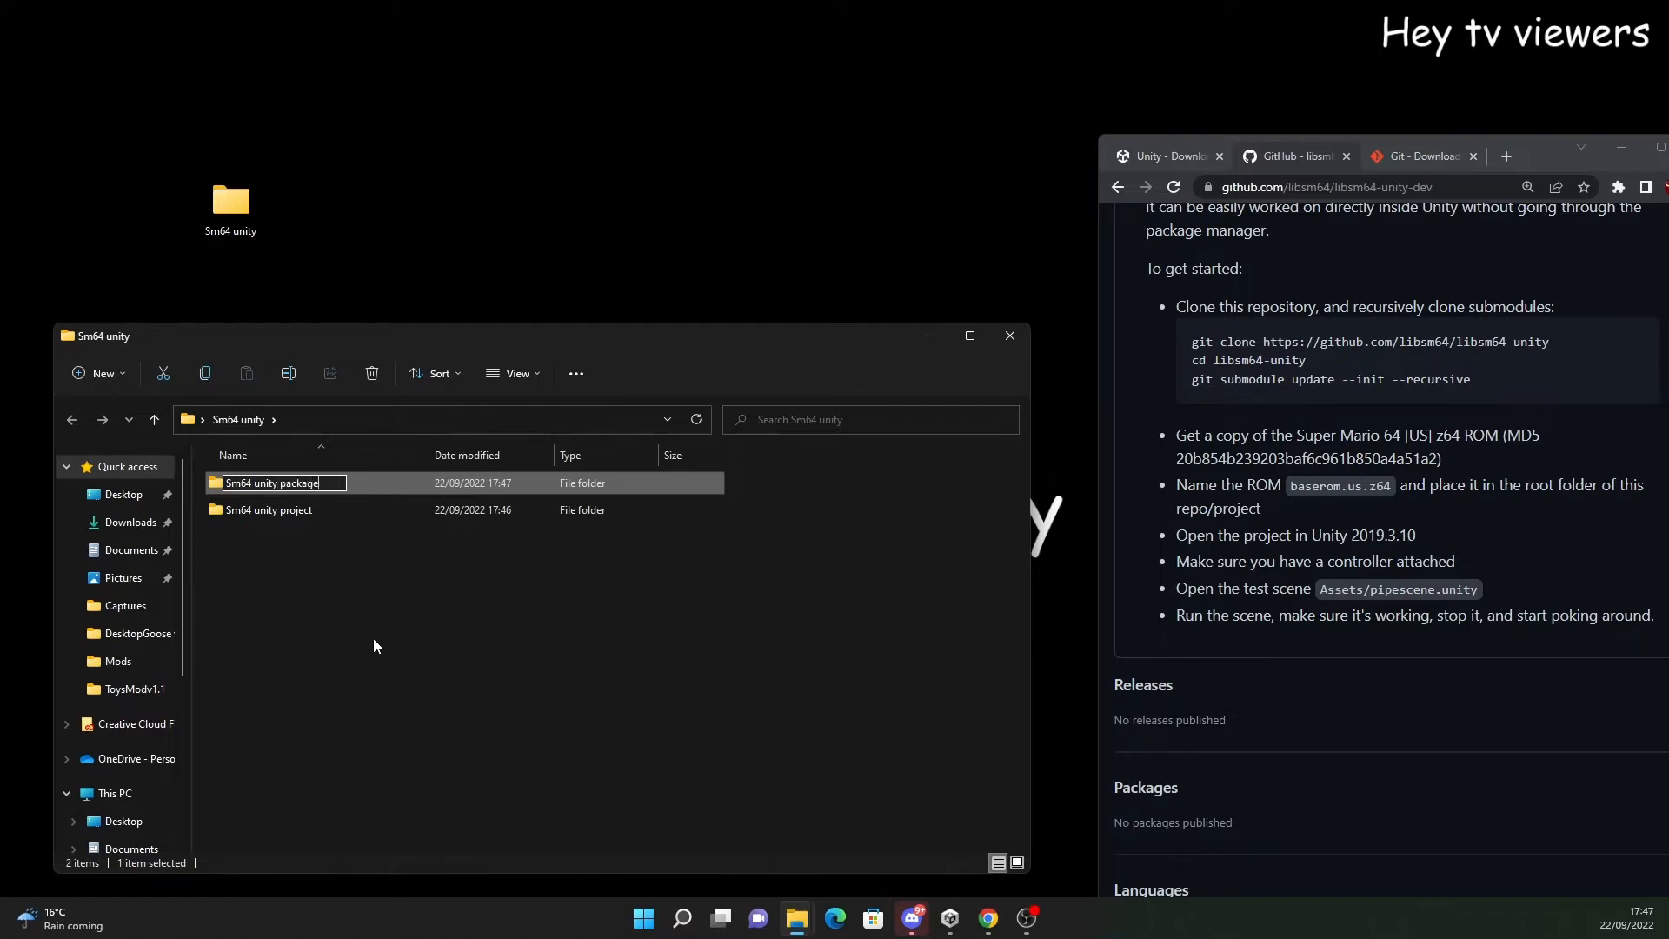
key("Return")
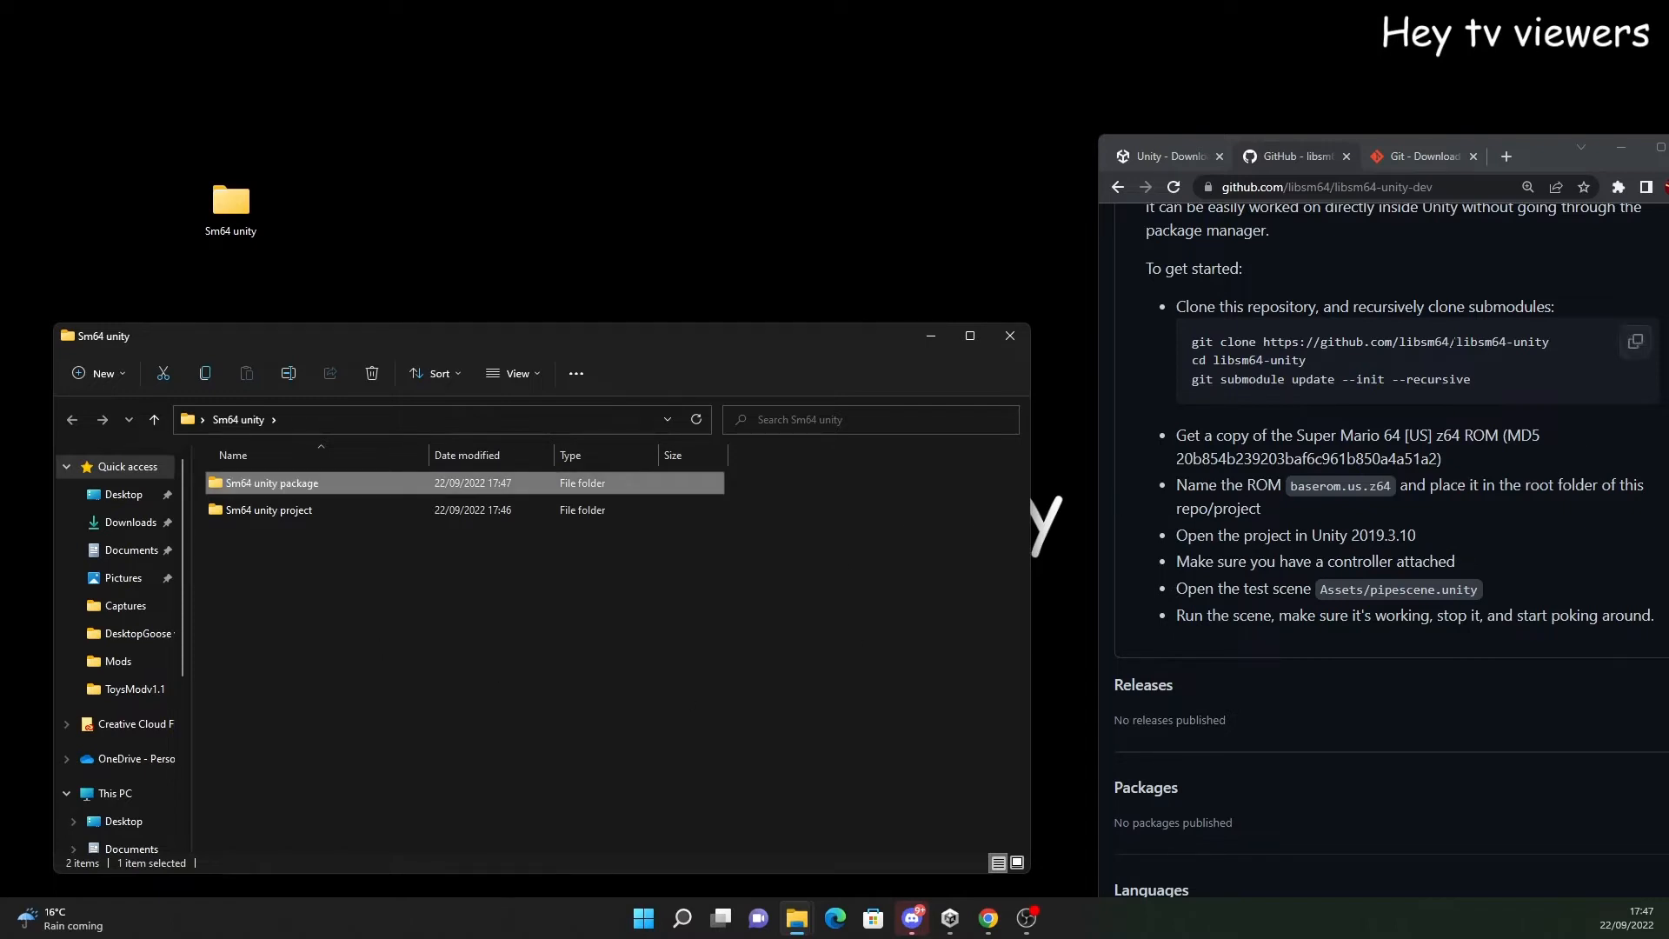
Open the Sm64 unity package folder and copy the git clone and submodule commands from the README
double_click(298, 485)
mouse_move(1344, 331)
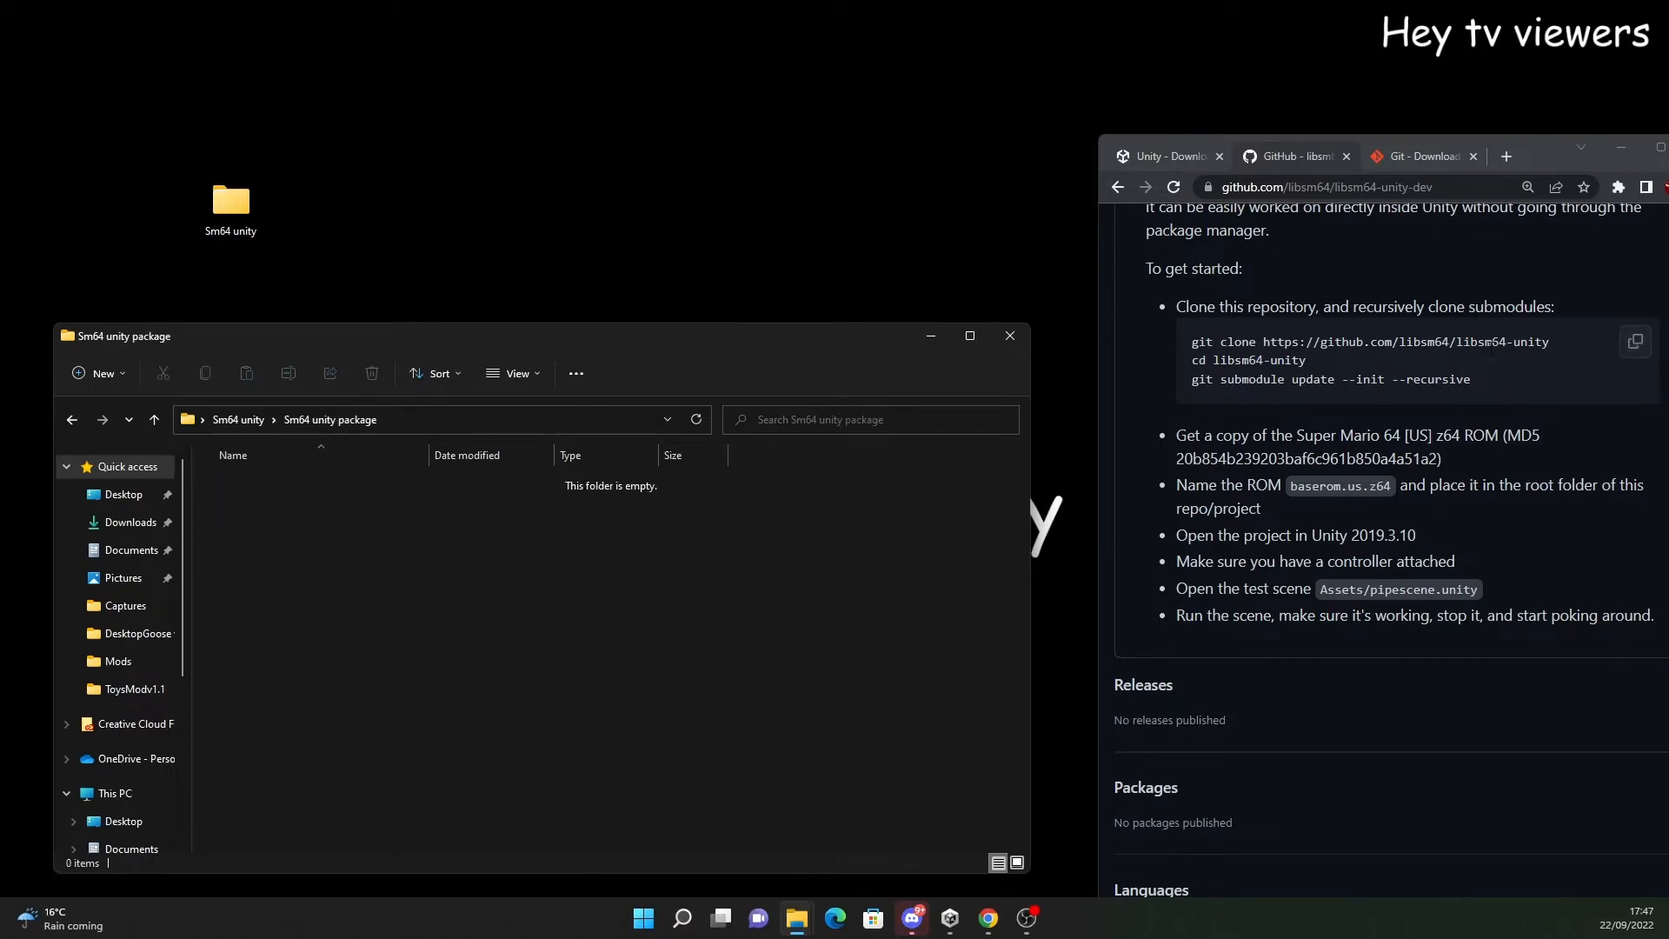
left_click(1640, 345)
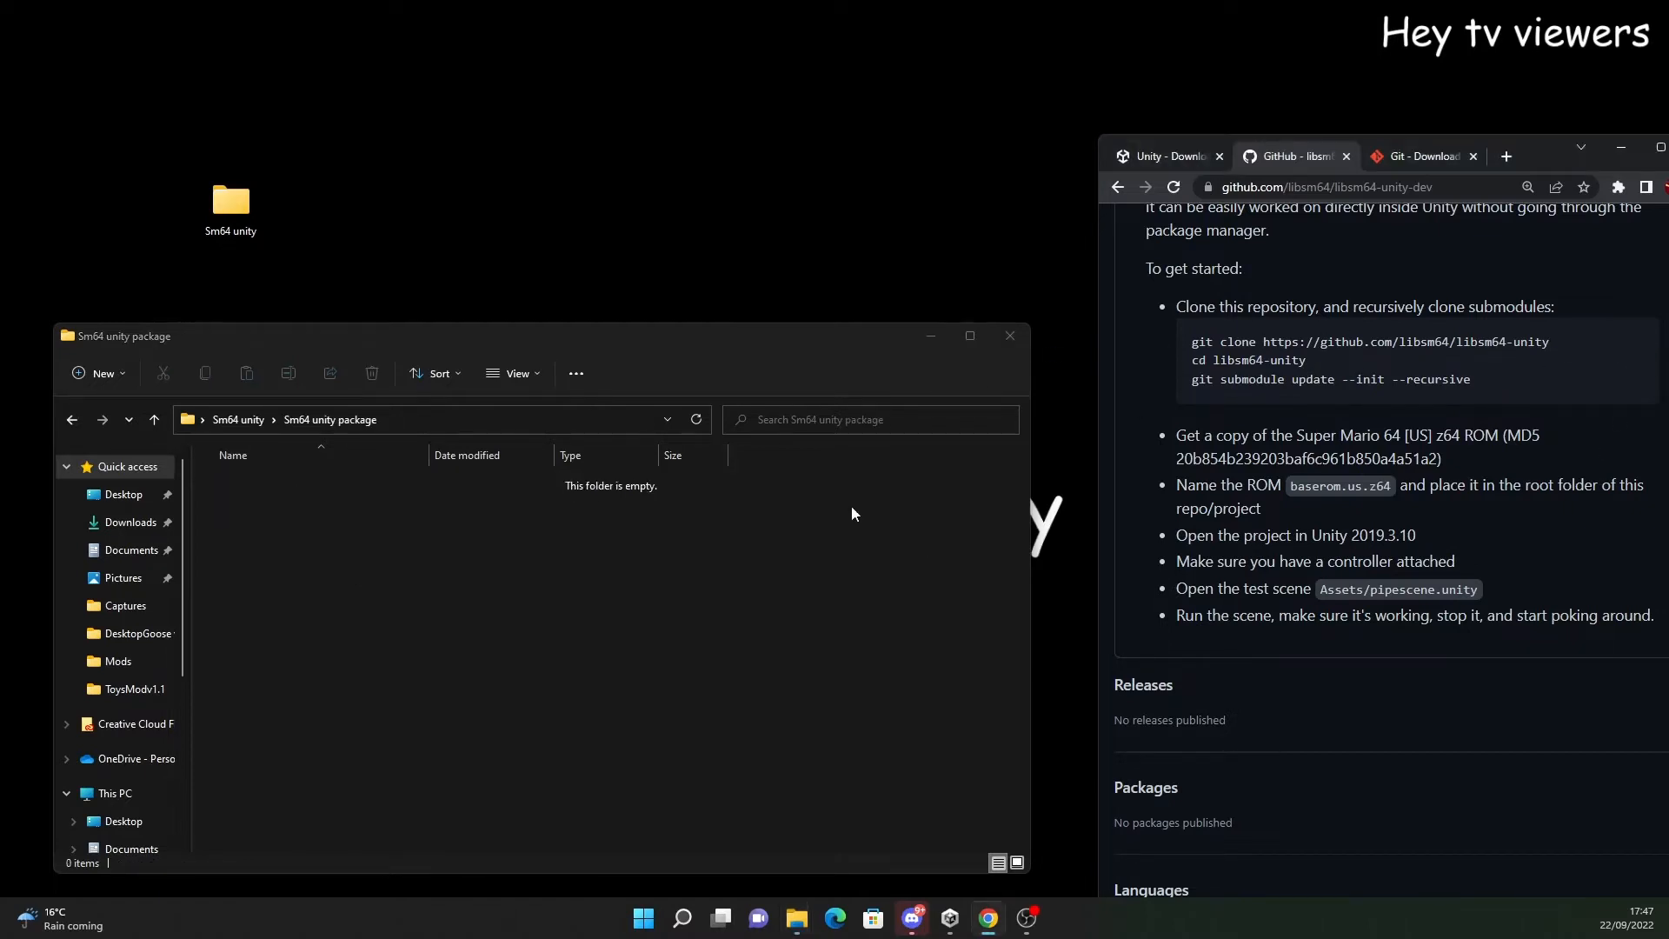
right_click(273, 536)
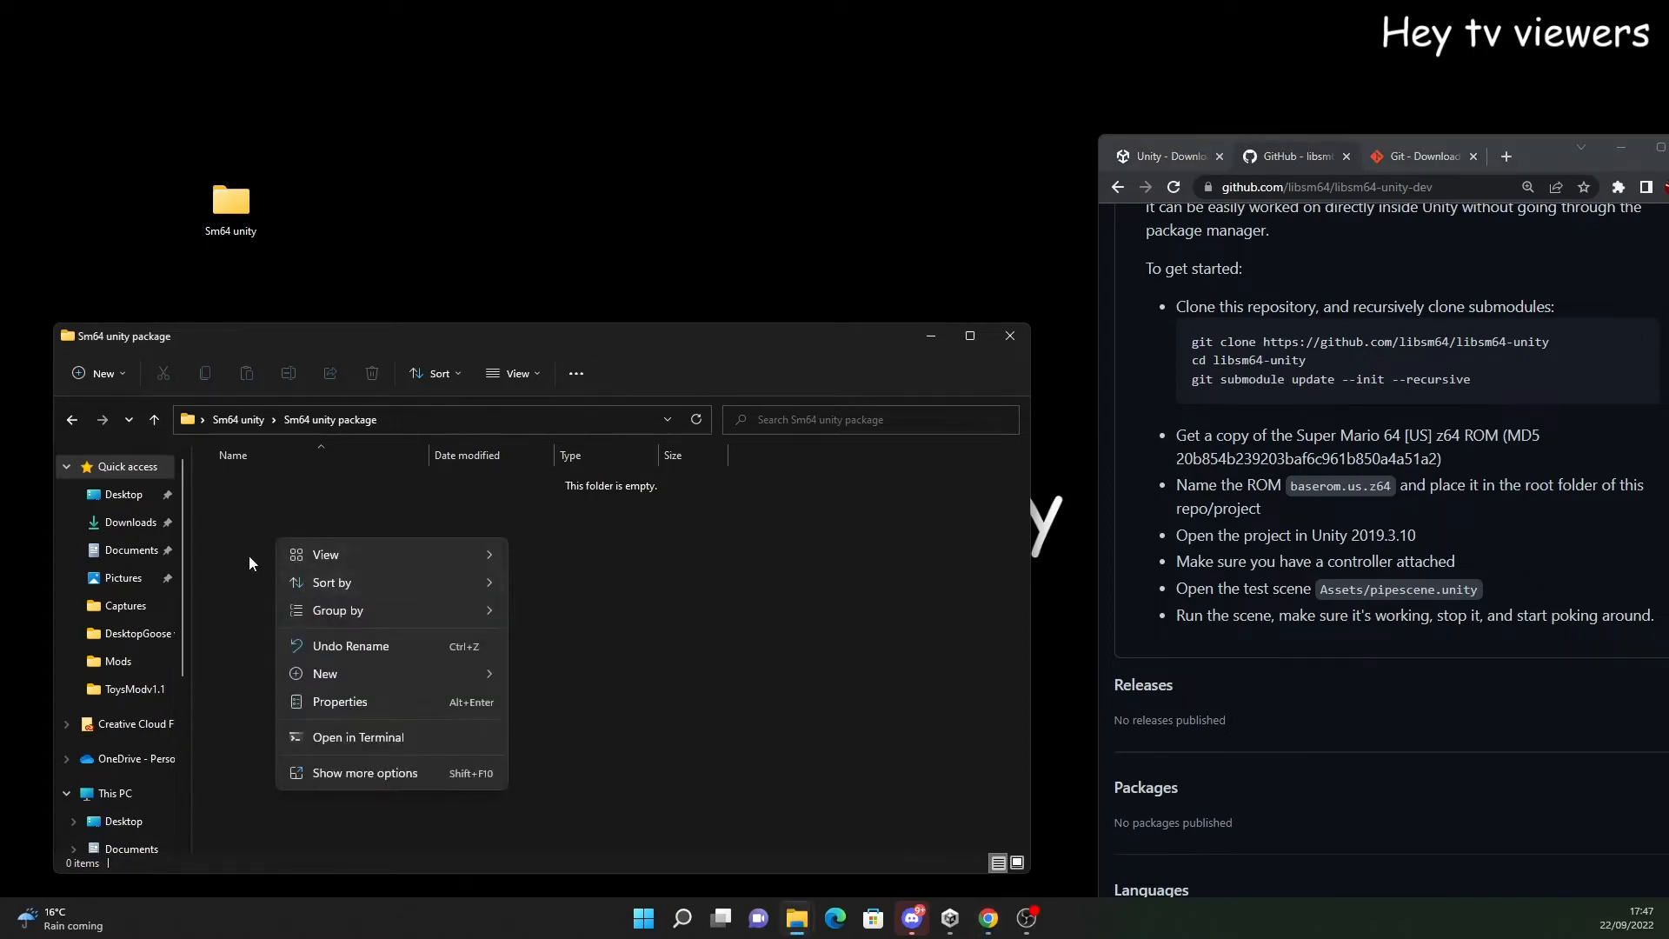
left_click(432, 744)
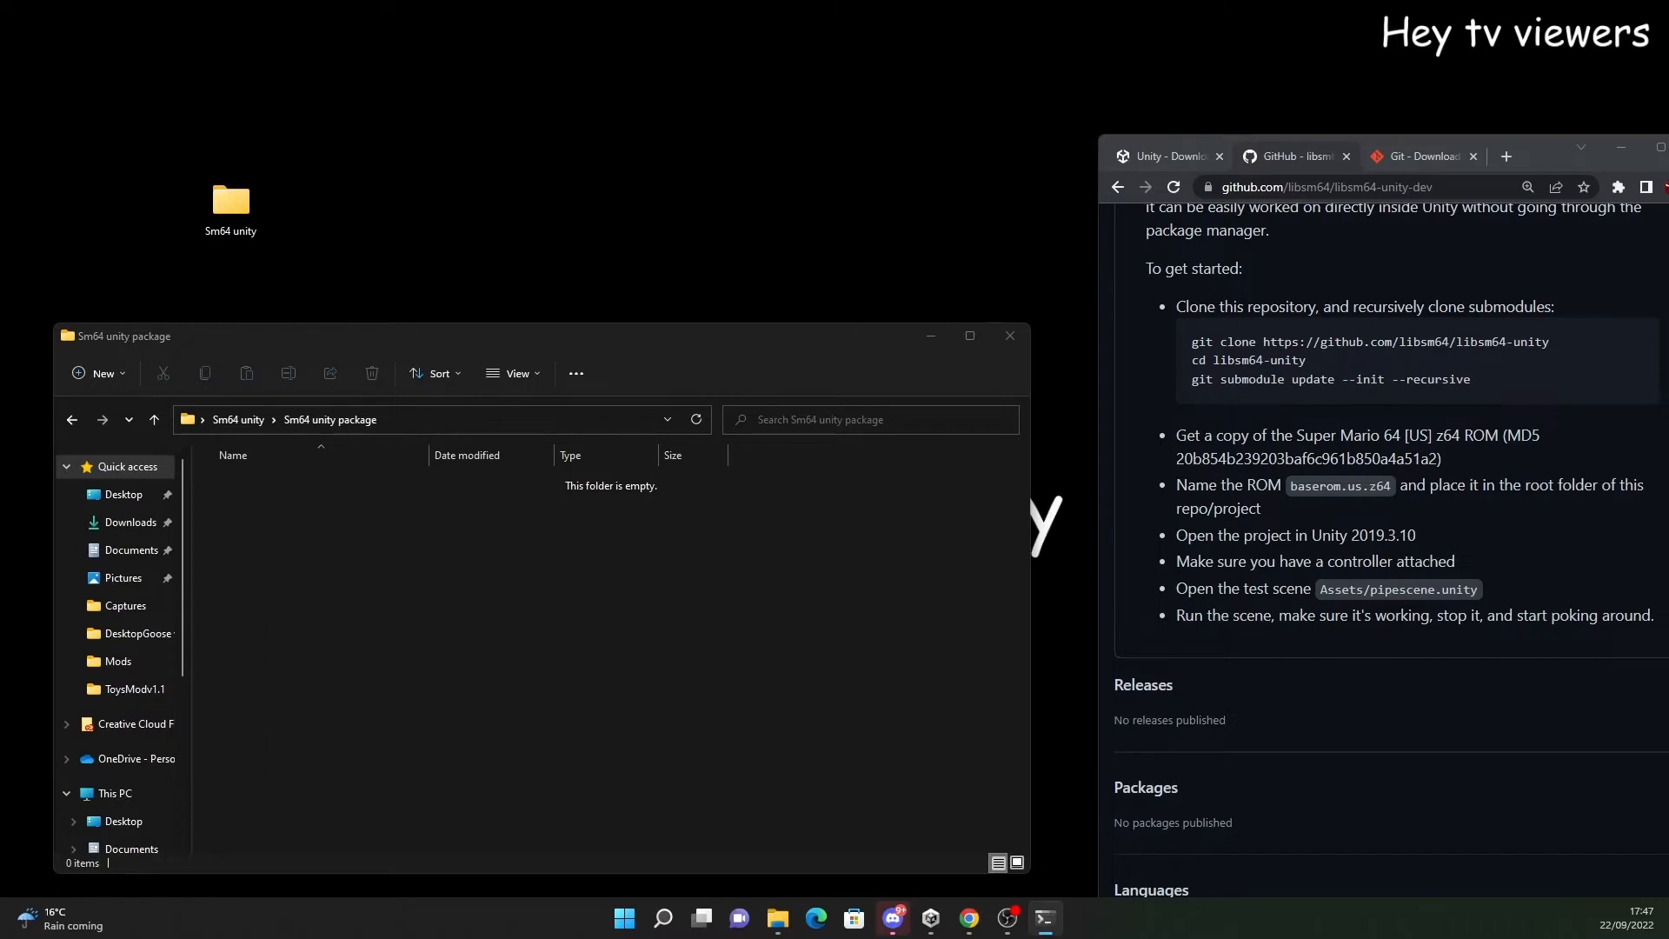
left_click_drag(339, 109, 969, 162)
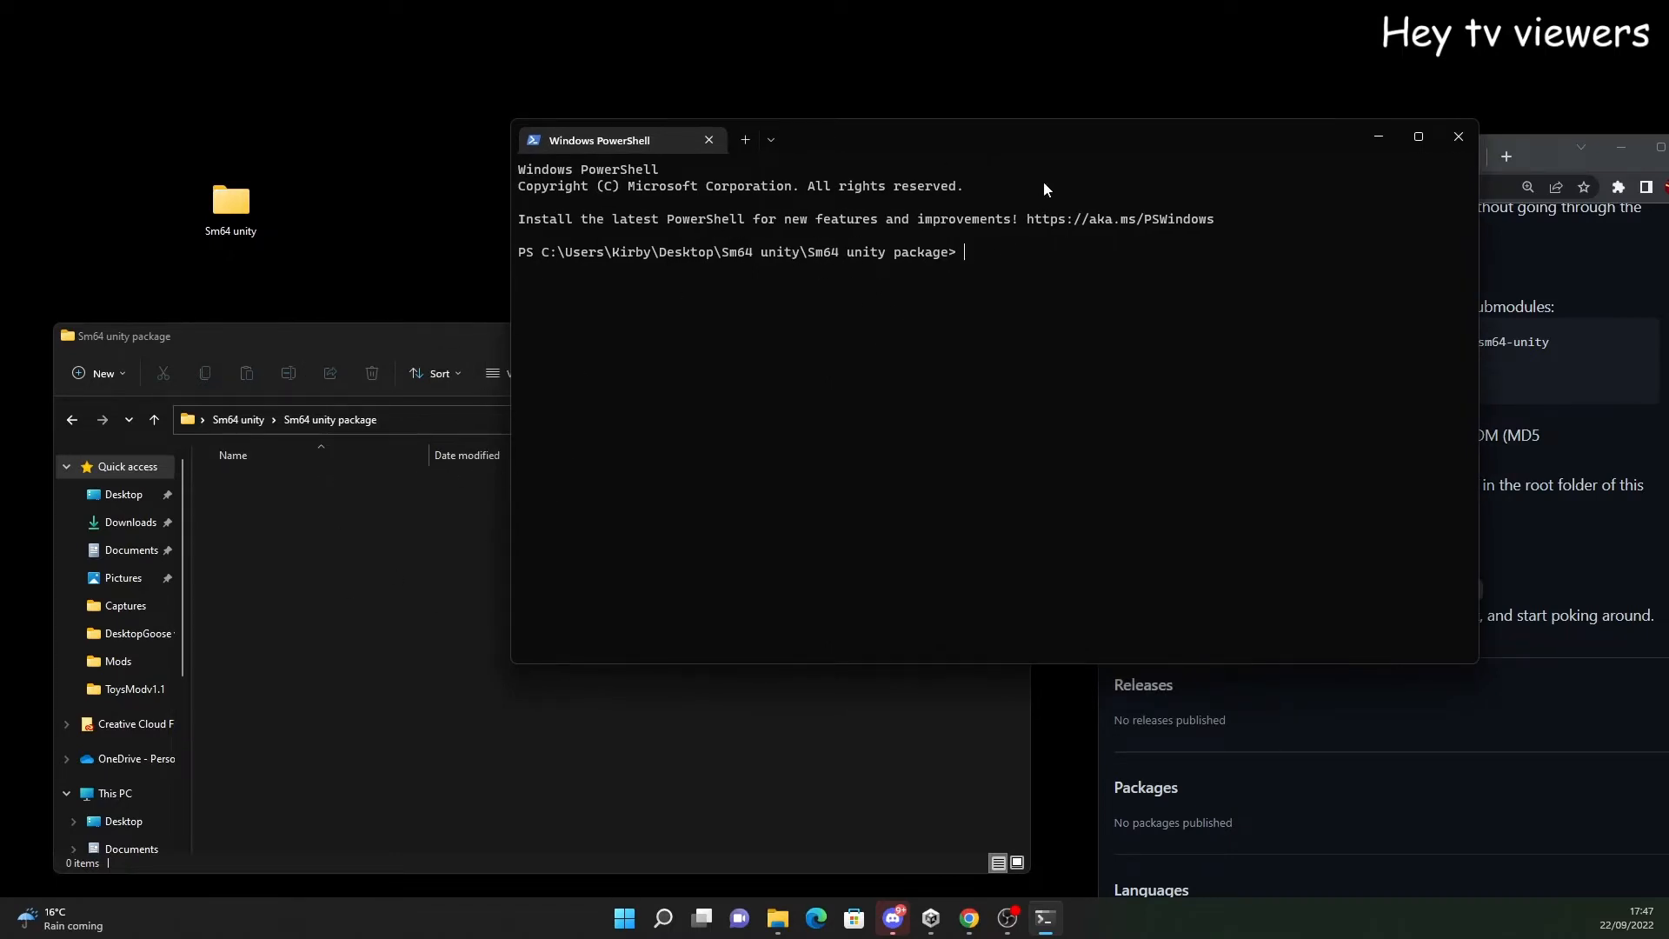
left_click(1460, 136)
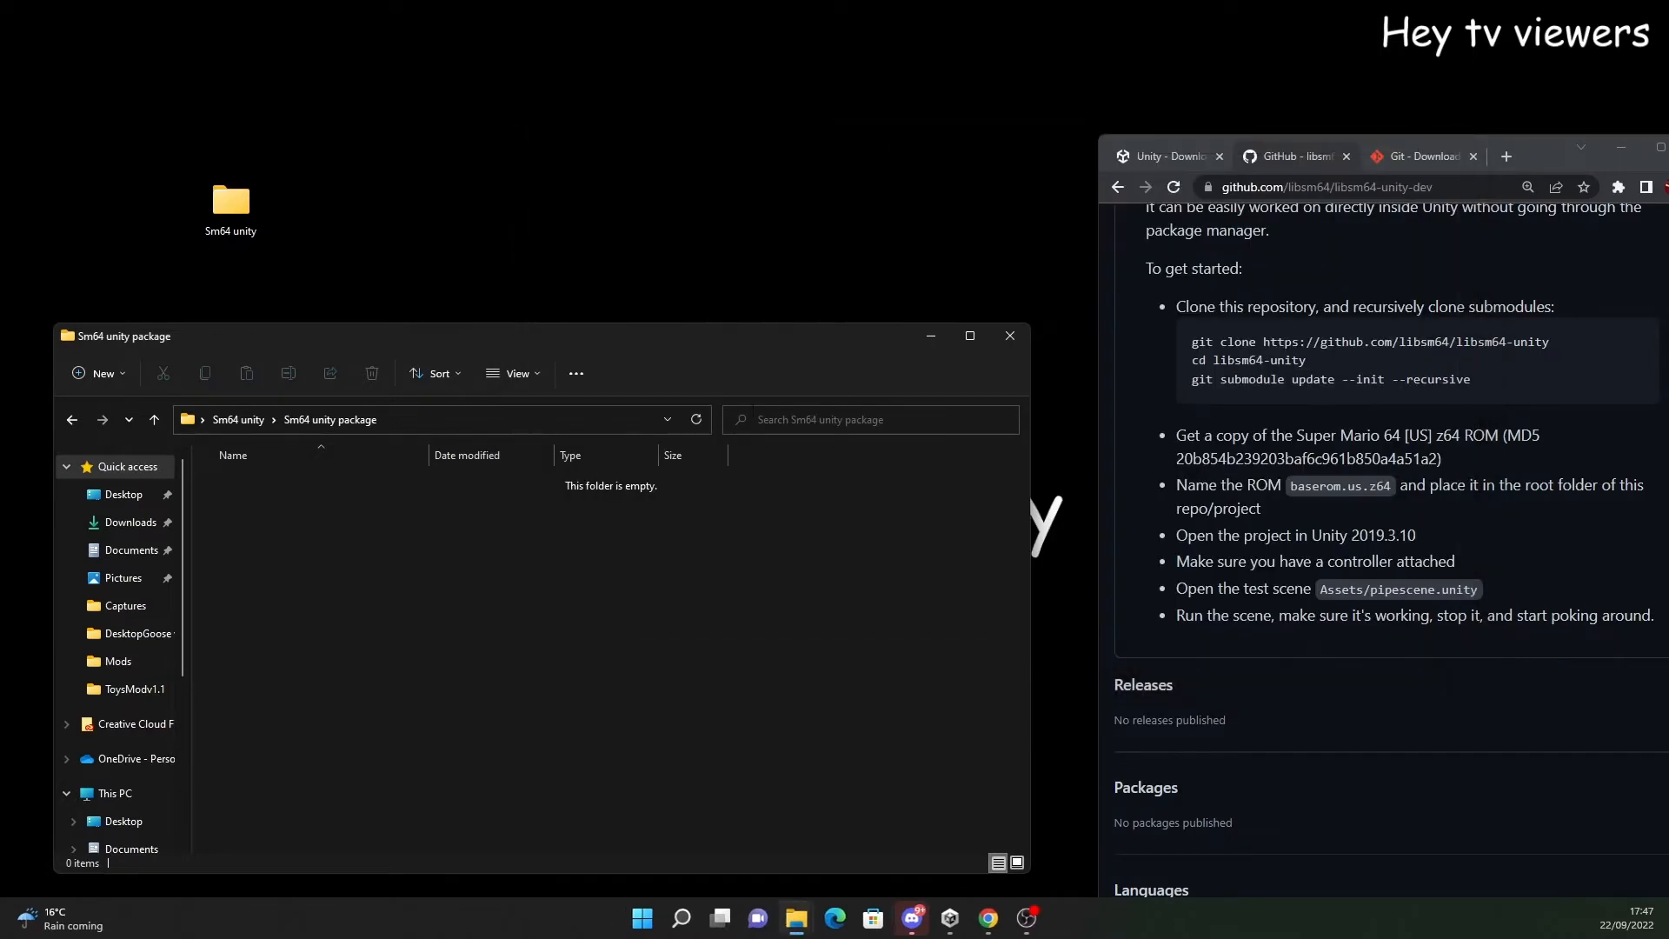
Open Command Prompt and use cd to change its directory to the desktop's Sm64 unity\Sm64 unity package folder
key("super")
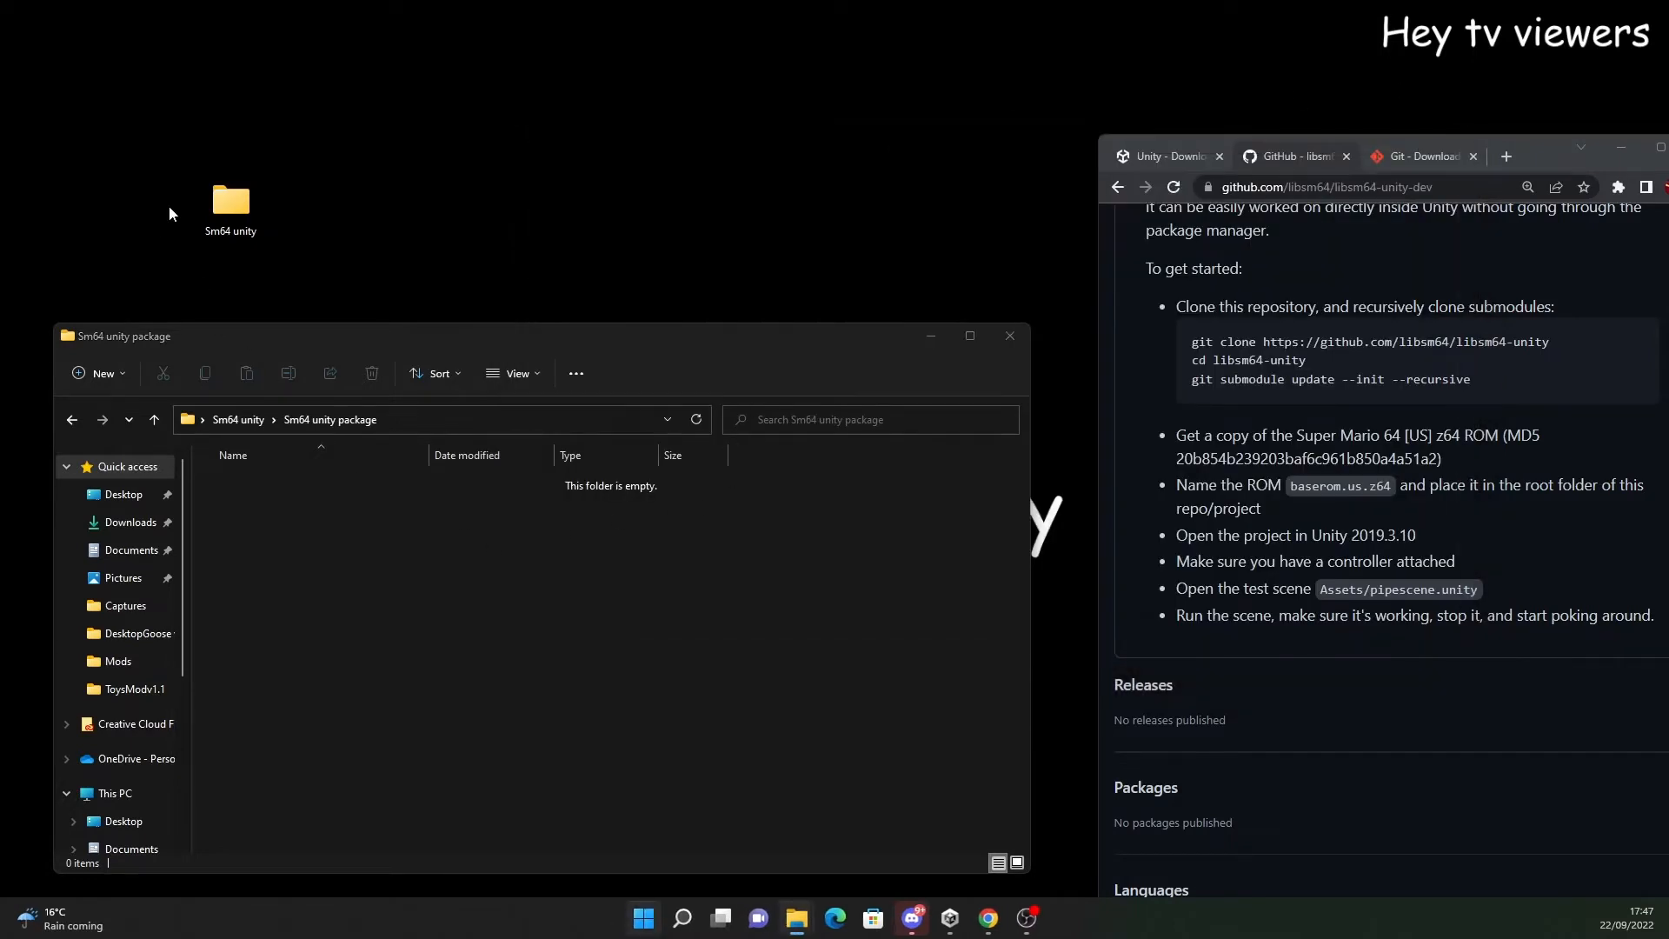
key("super+s")
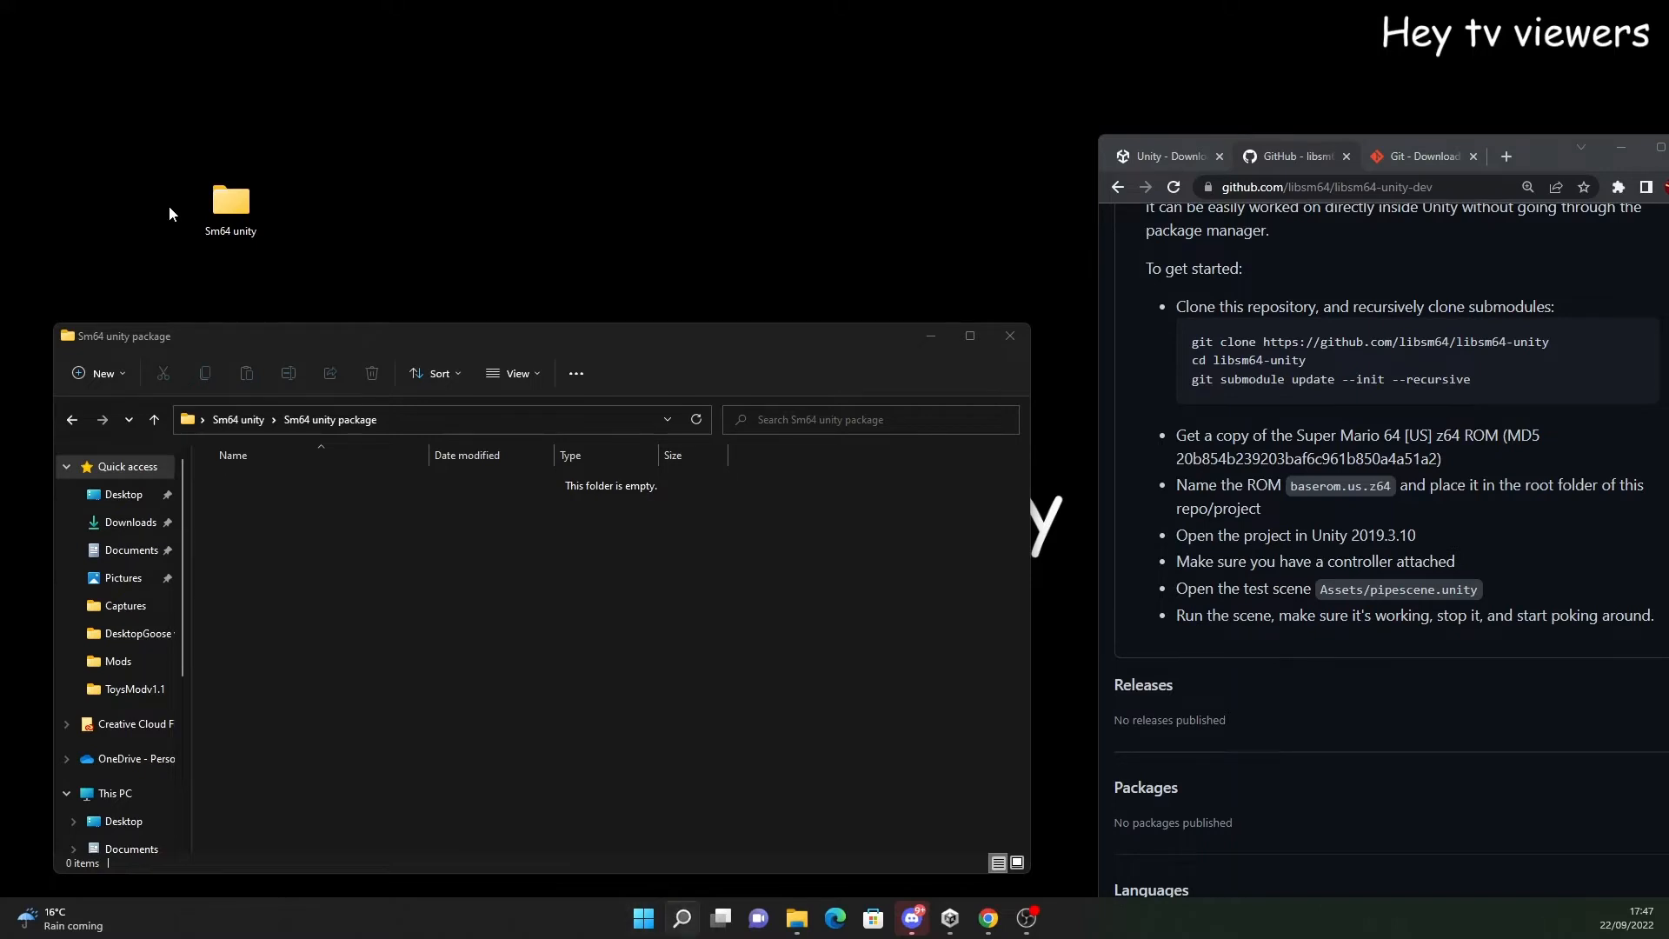
key("Return")
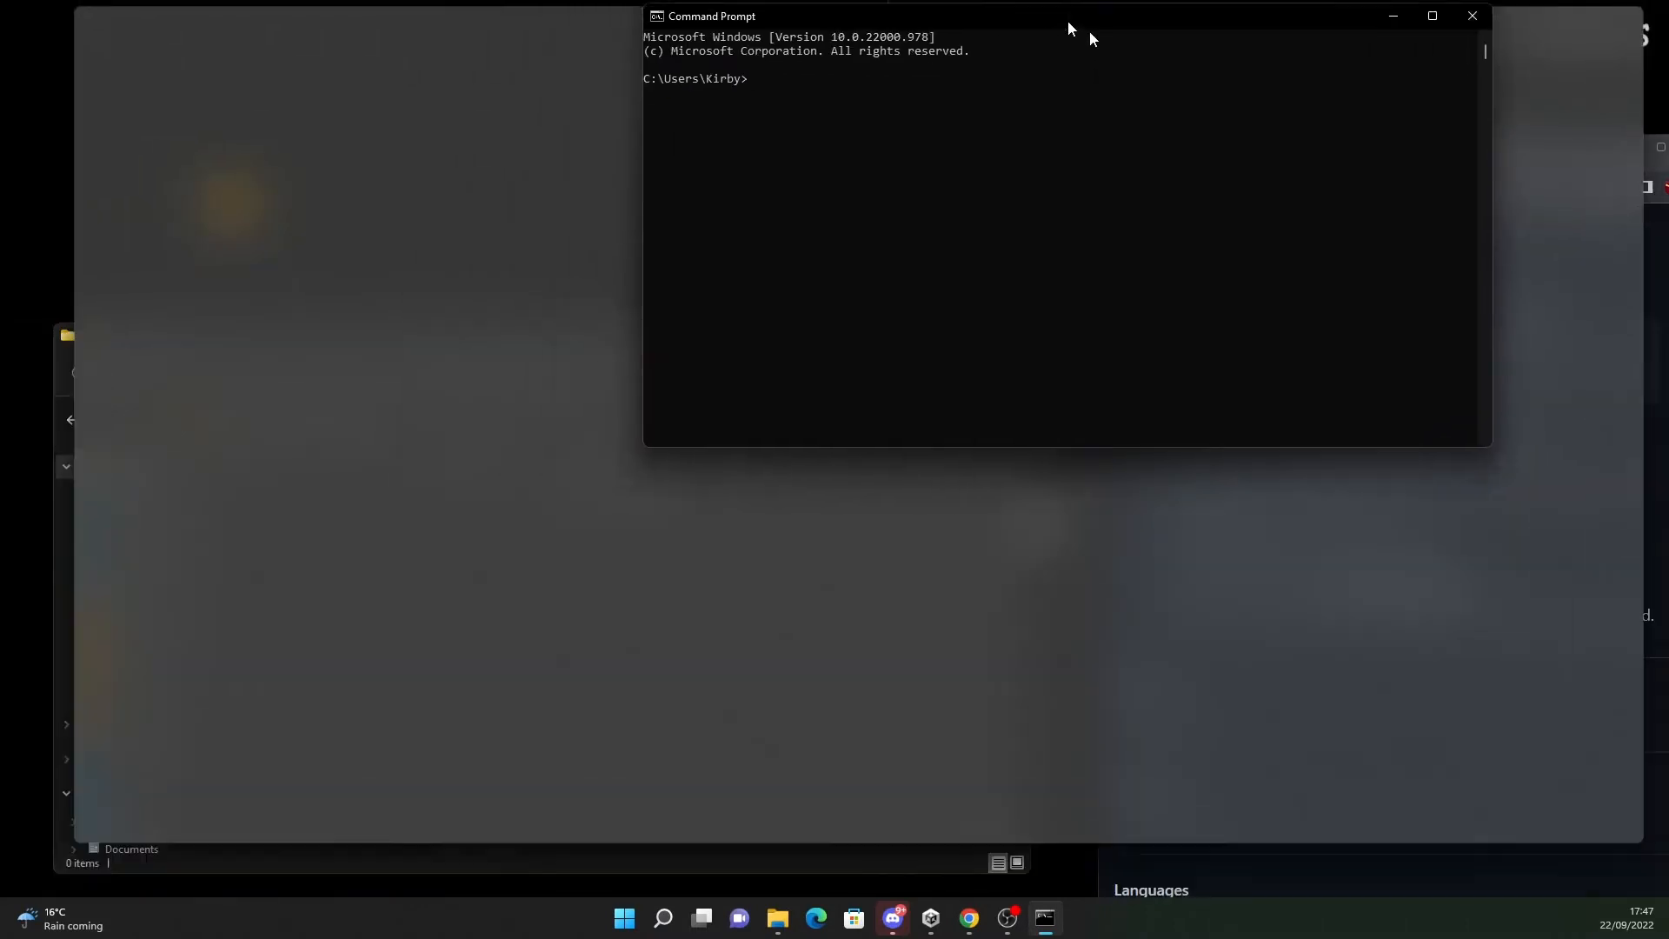
left_click_drag(1088, 29, 1325, 159)
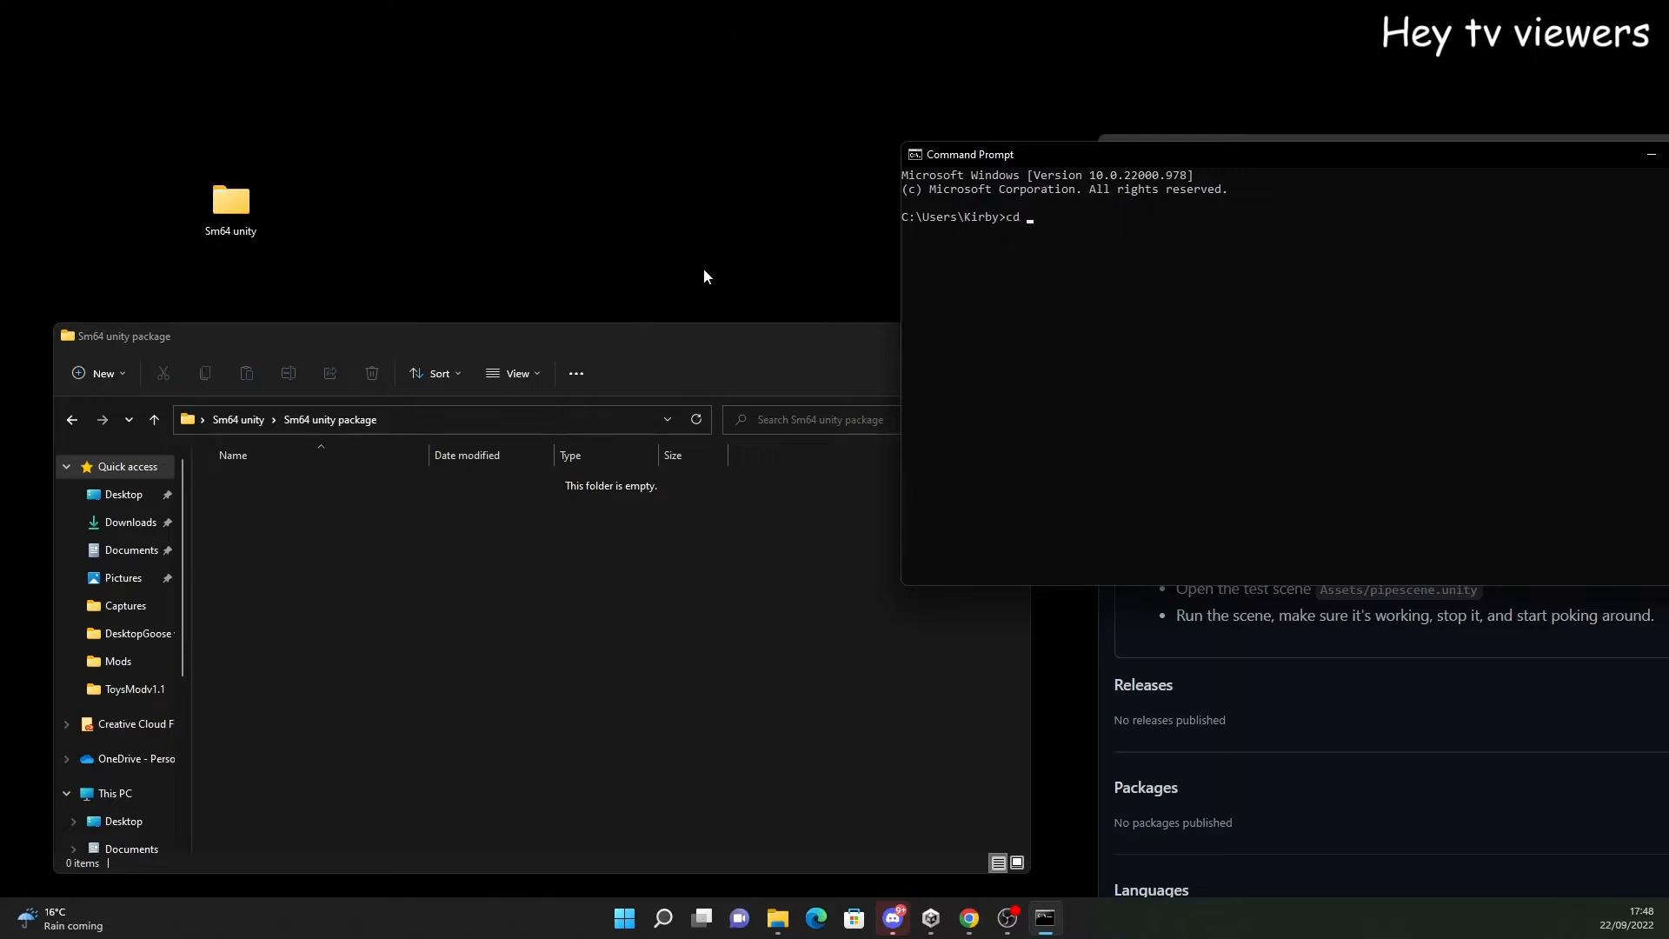
left_click_drag(346, 421, 1045, 216)
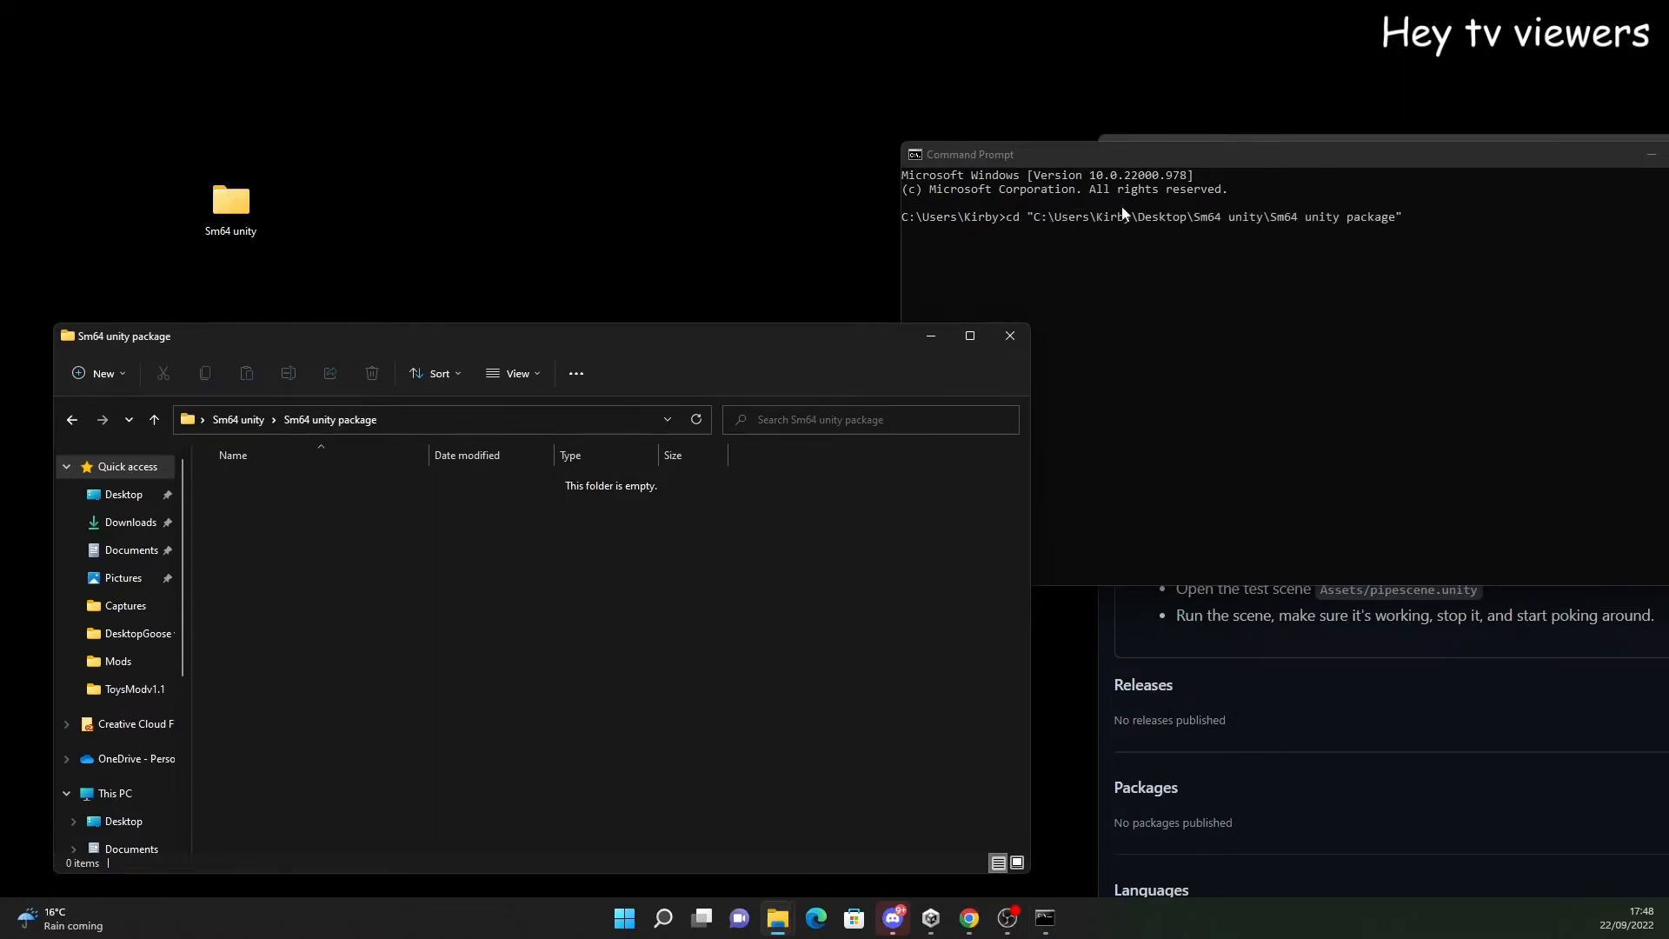
left_click(1417, 226)
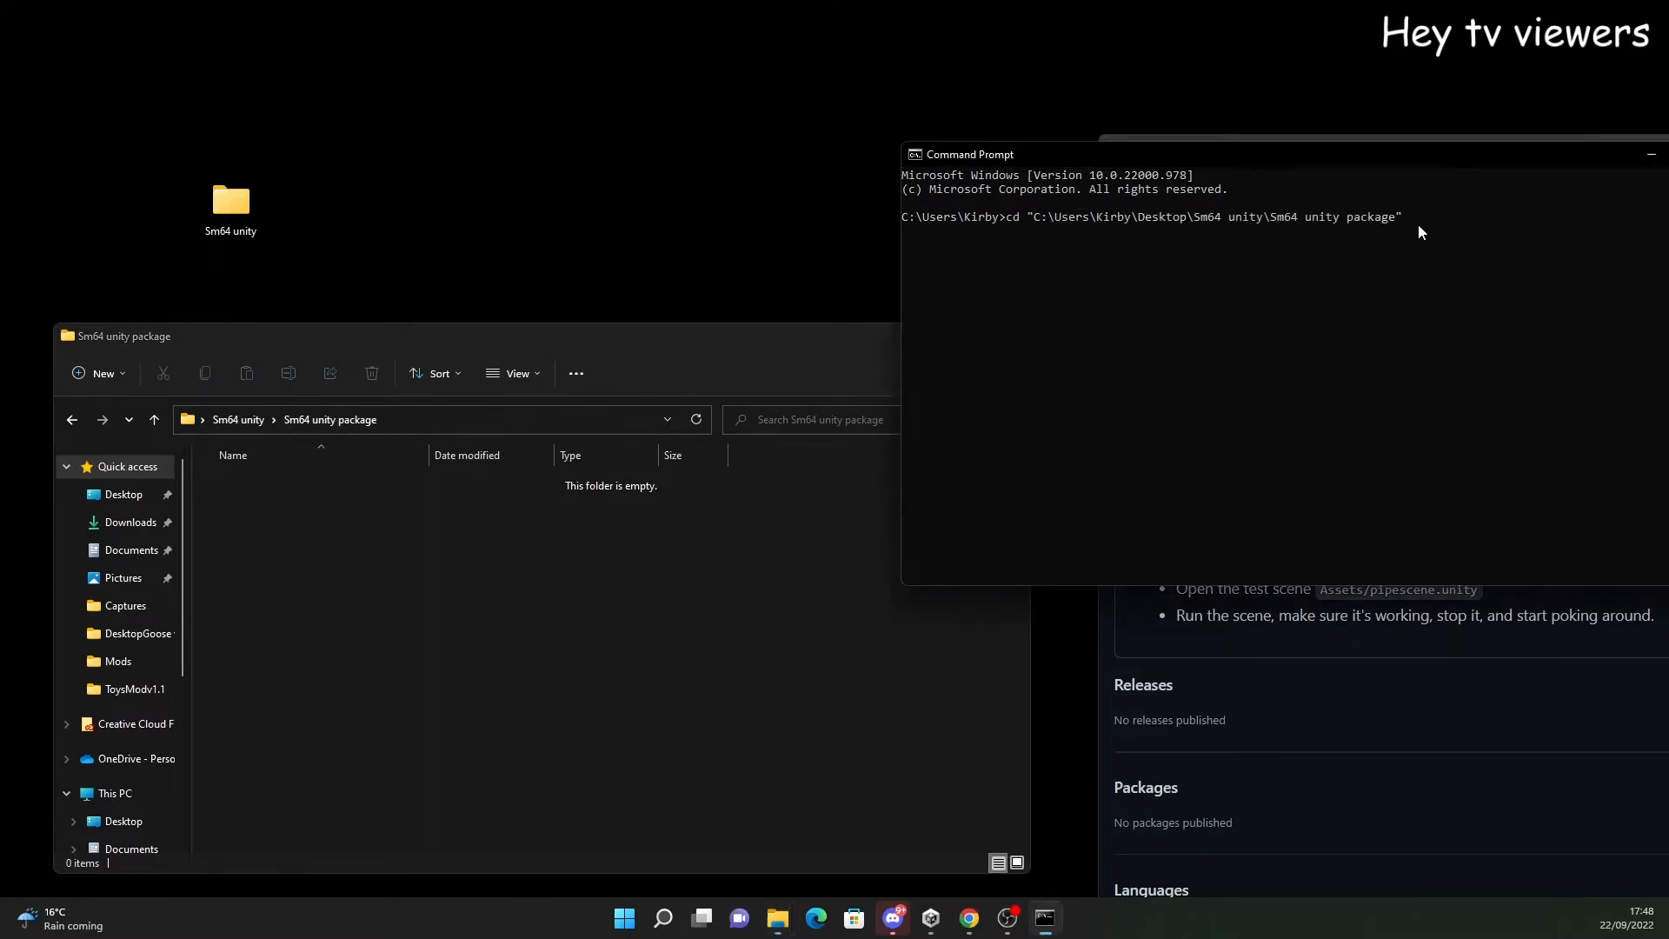
key("Return")
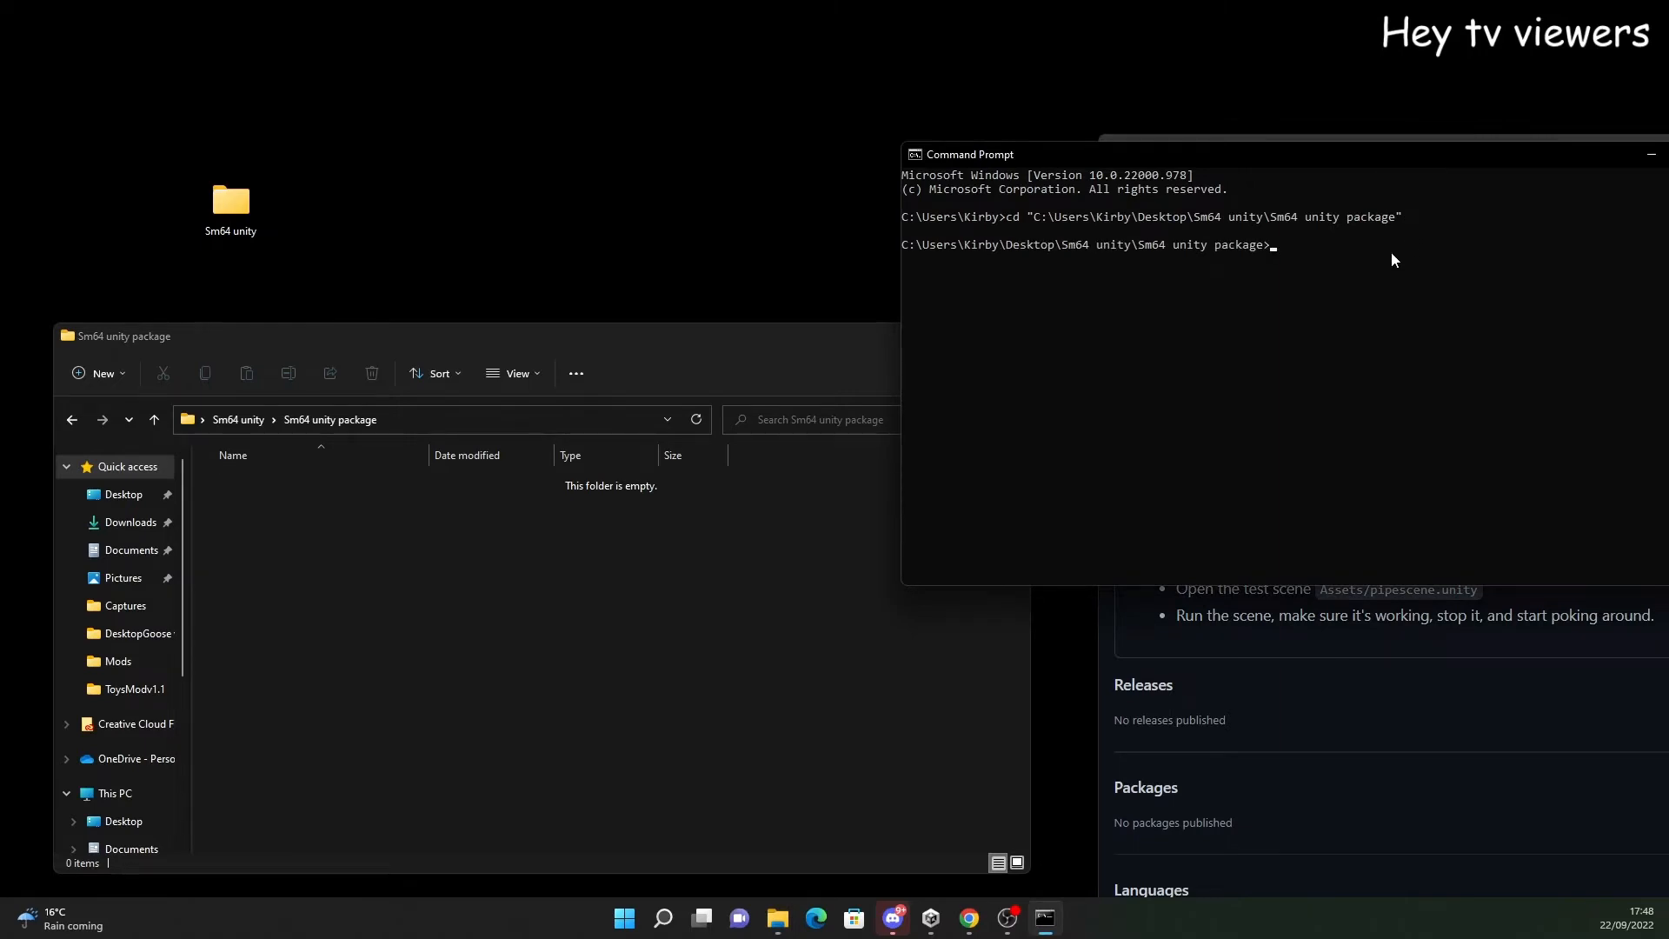
Copy the README's clone commands, run them in the Sm64 unity package directory, and check the contents of the cloned libsm64-unity folder
left_click(1327, 697)
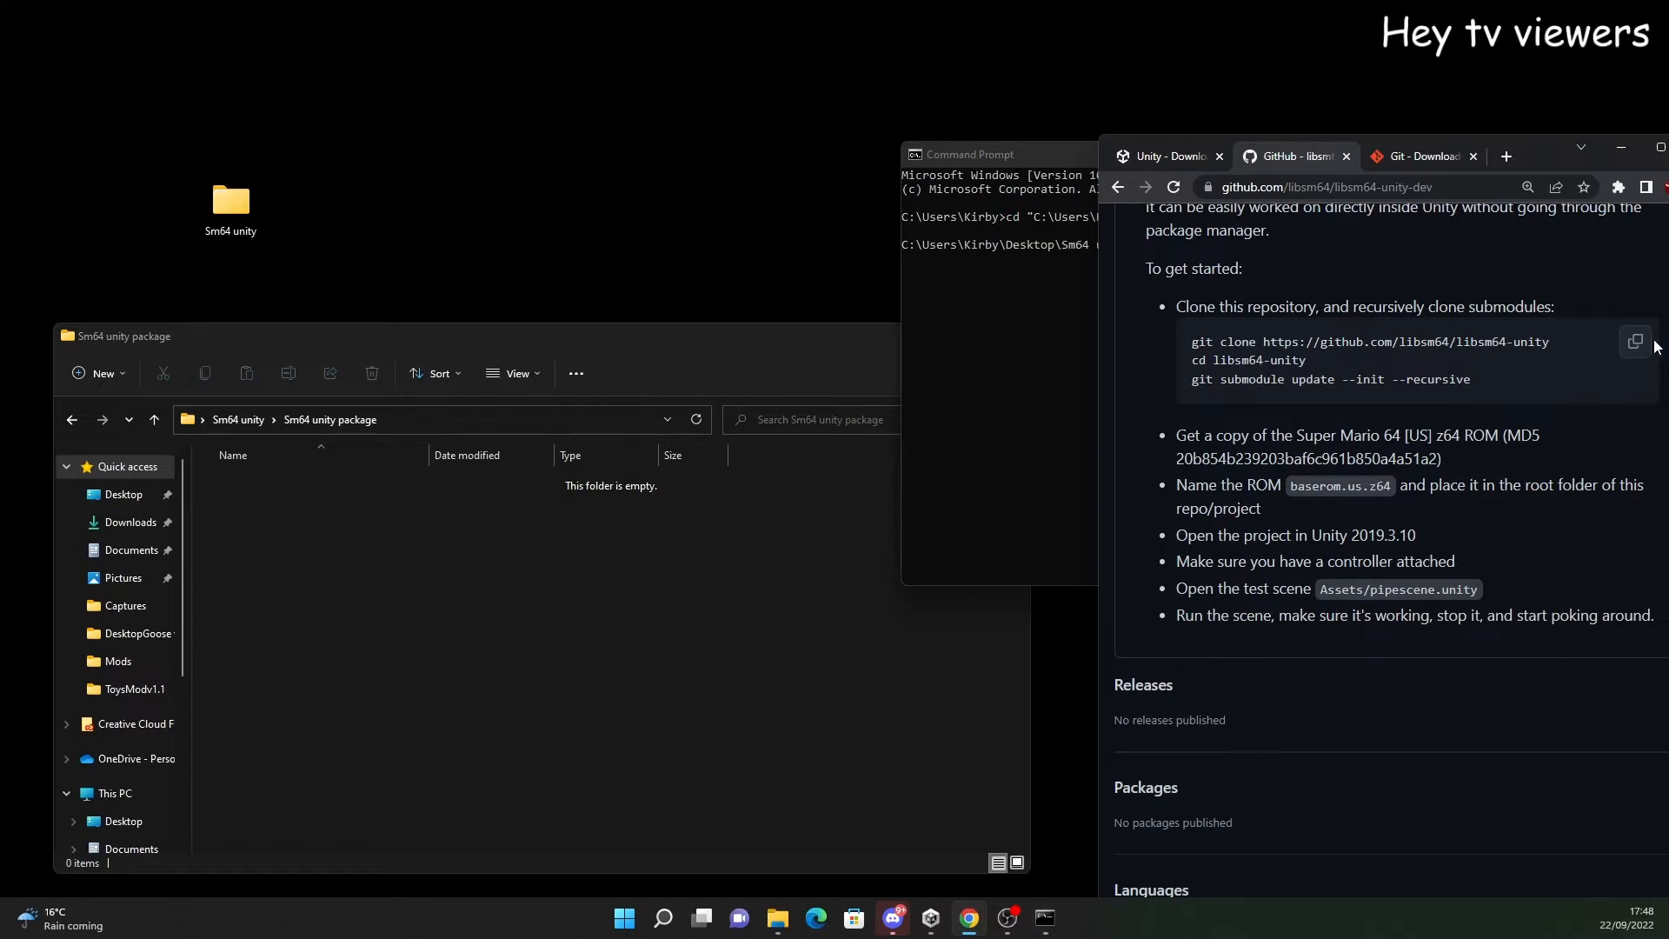
left_click(1635, 342)
left_click(1076, 151)
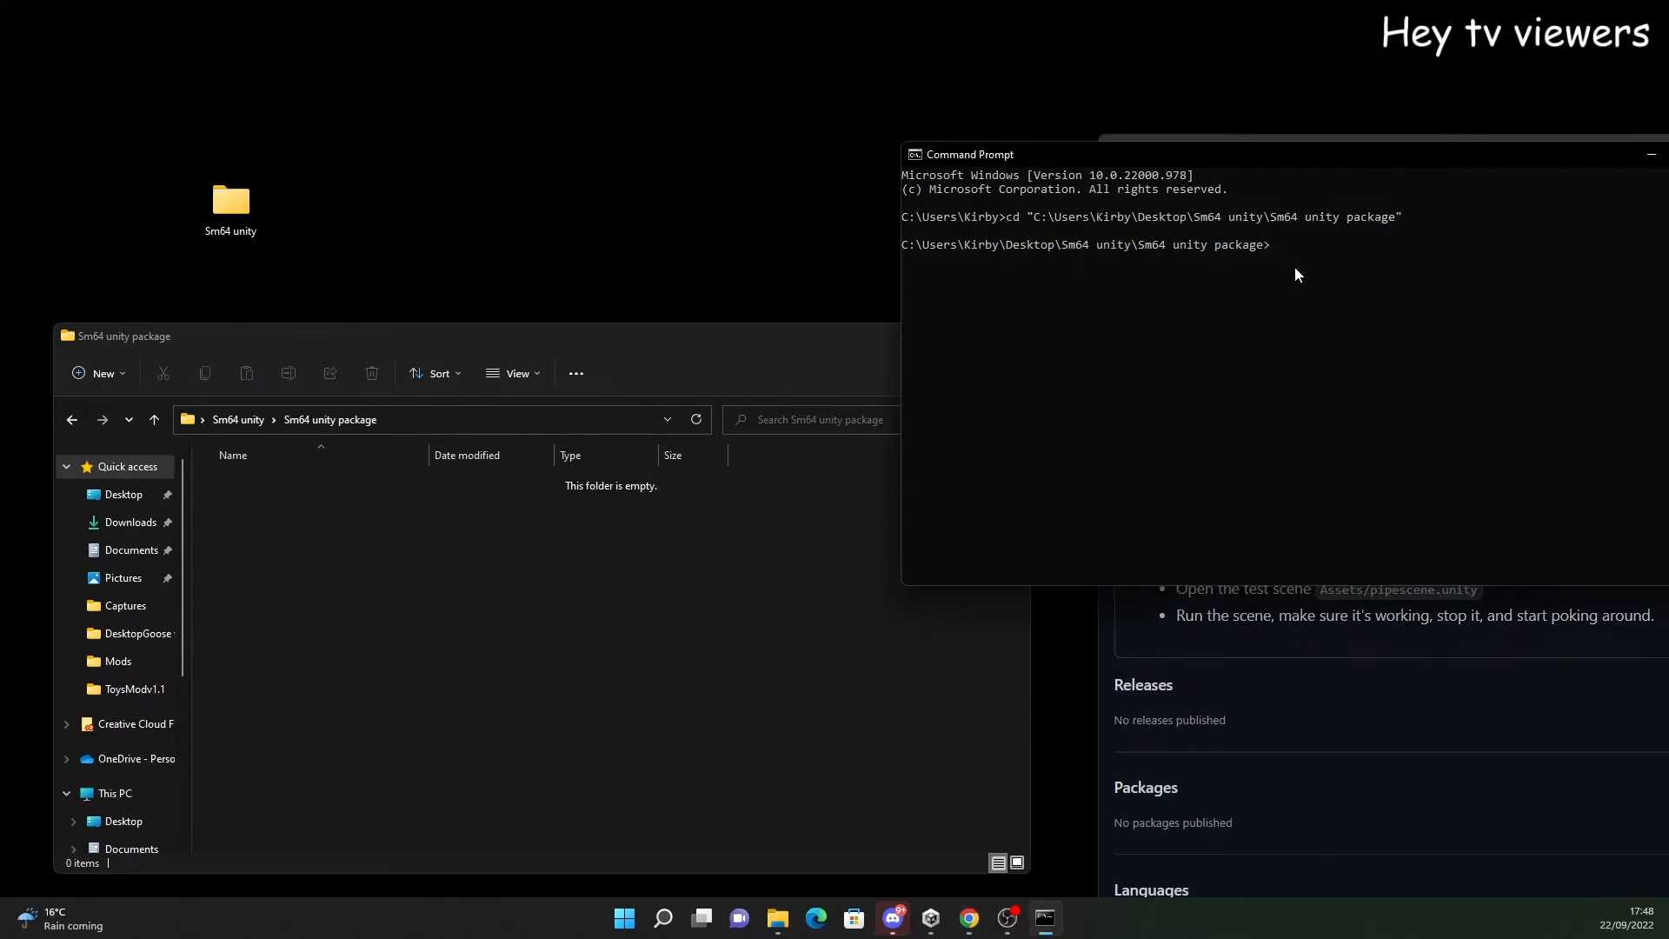
key("ctrl+v")
key("Return")
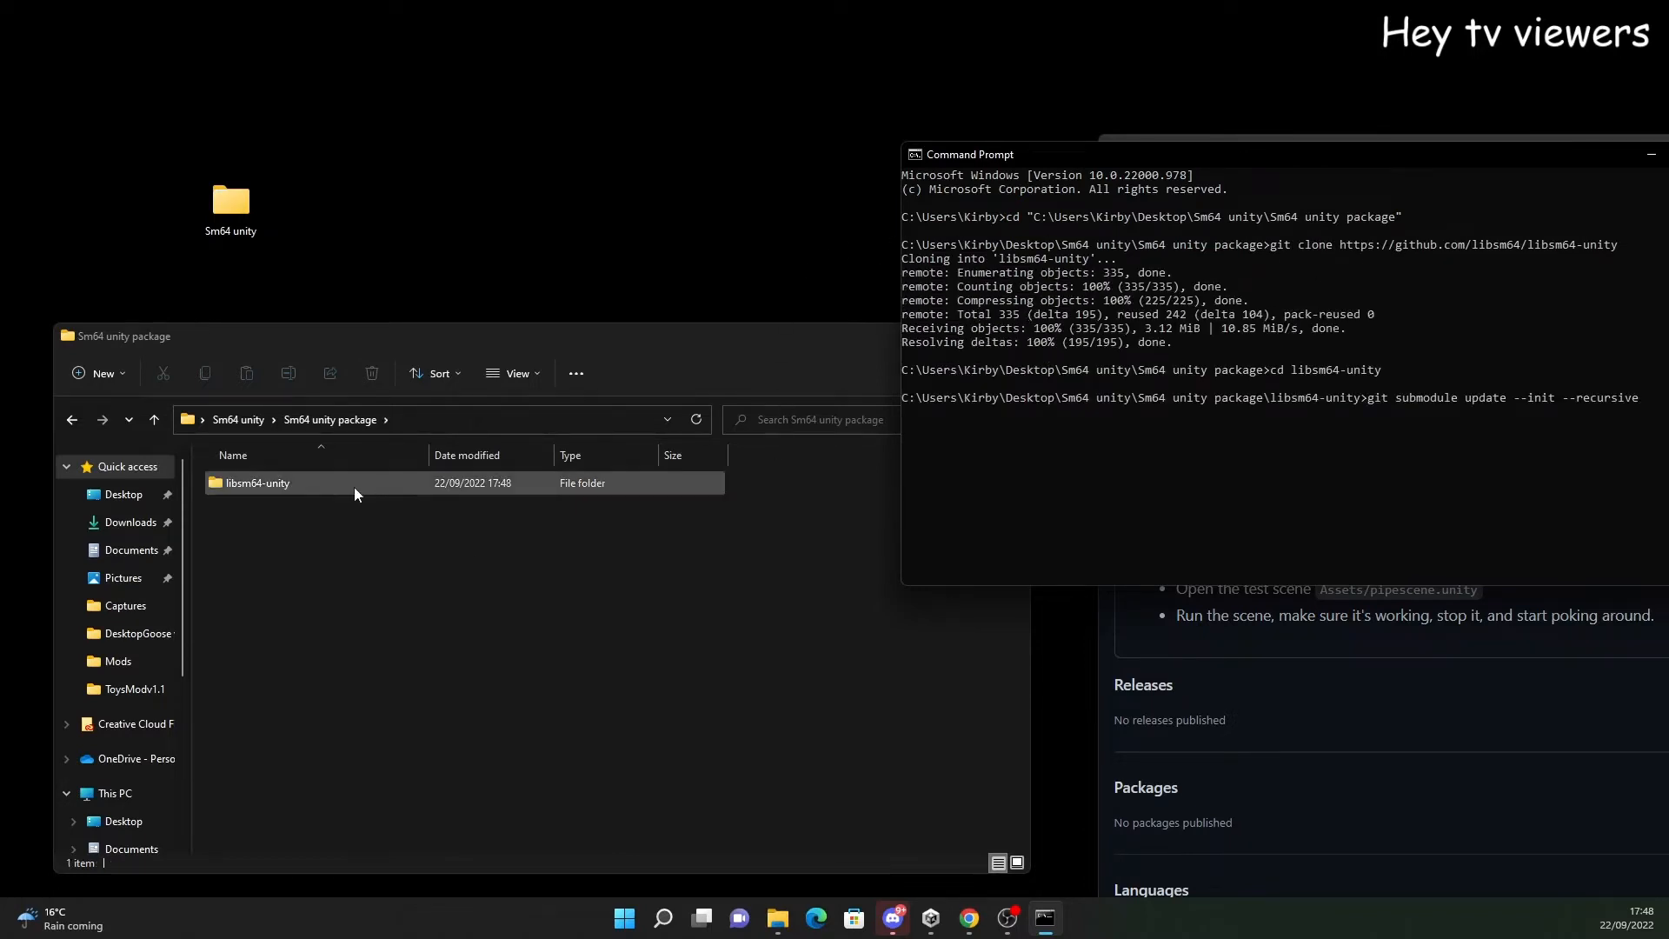
double_click(330, 487)
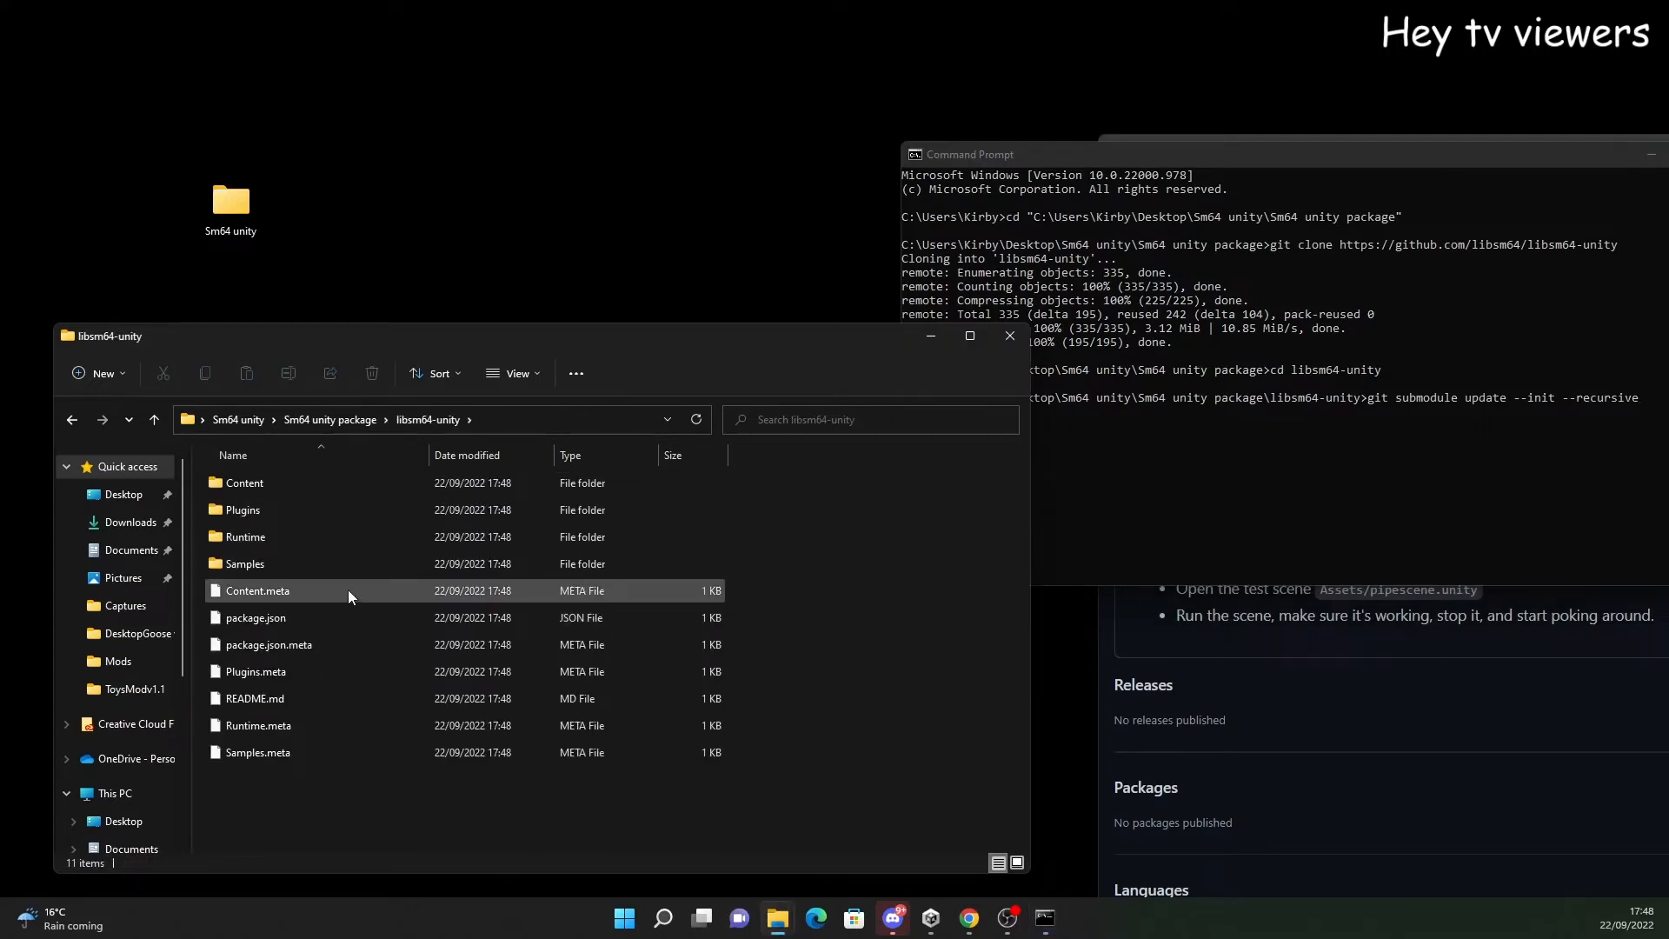
key("alt+Left")
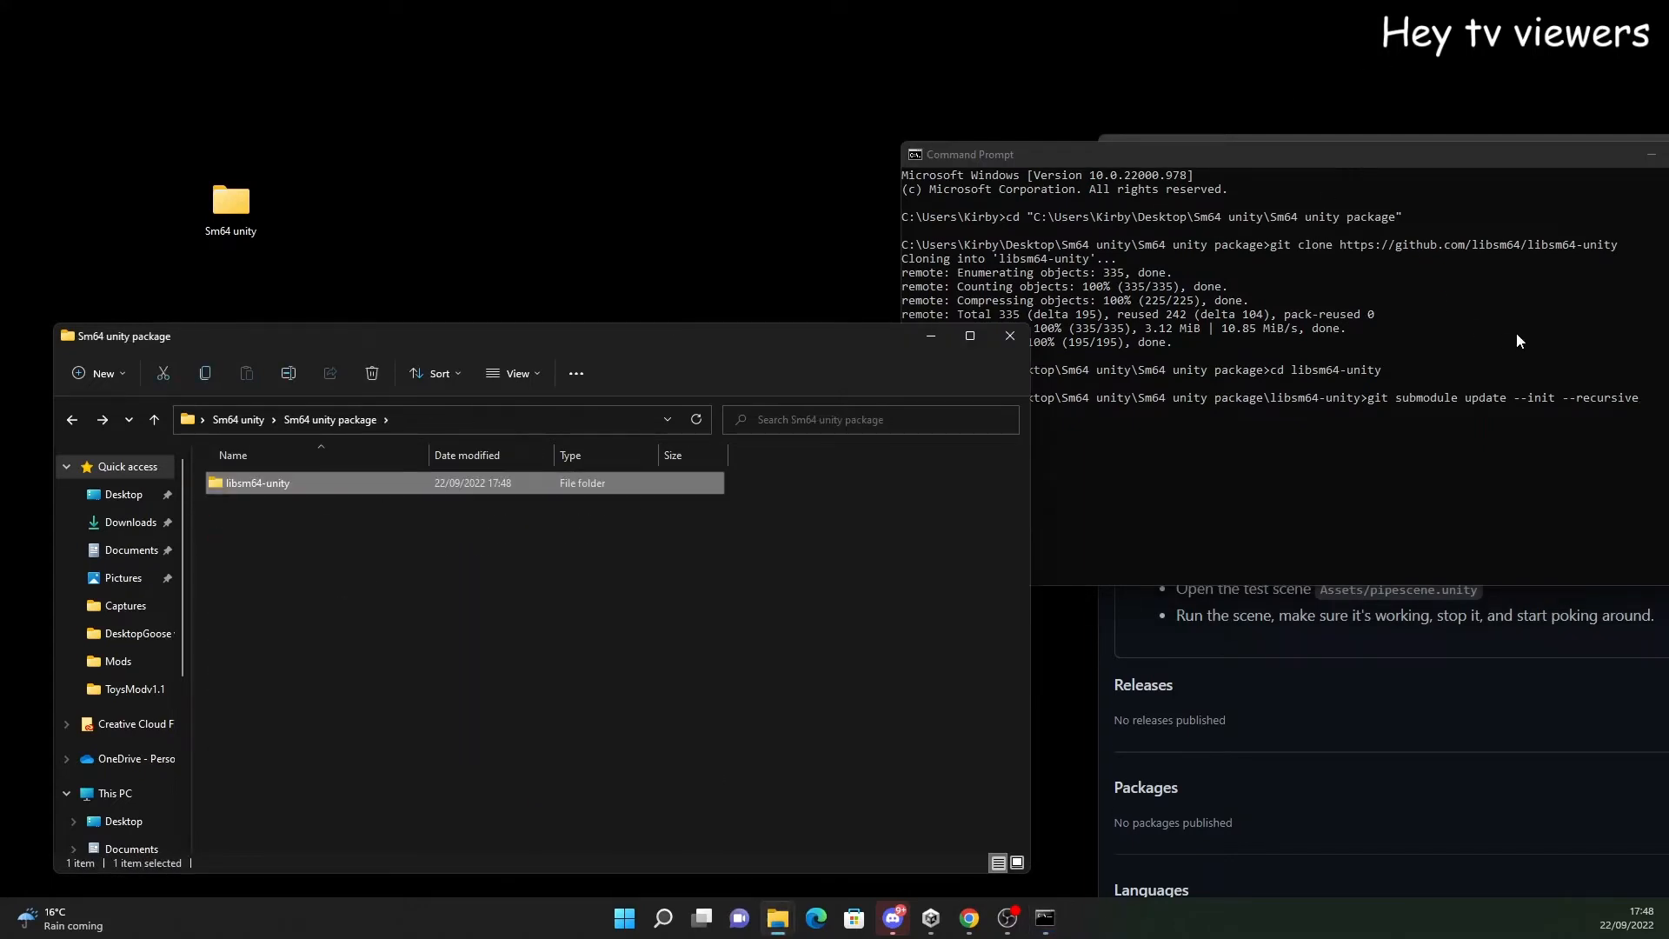
Replace the pending git submodule command in the prompt with cd and the path of the Sm64 unity package folder
left_click(1285, 154)
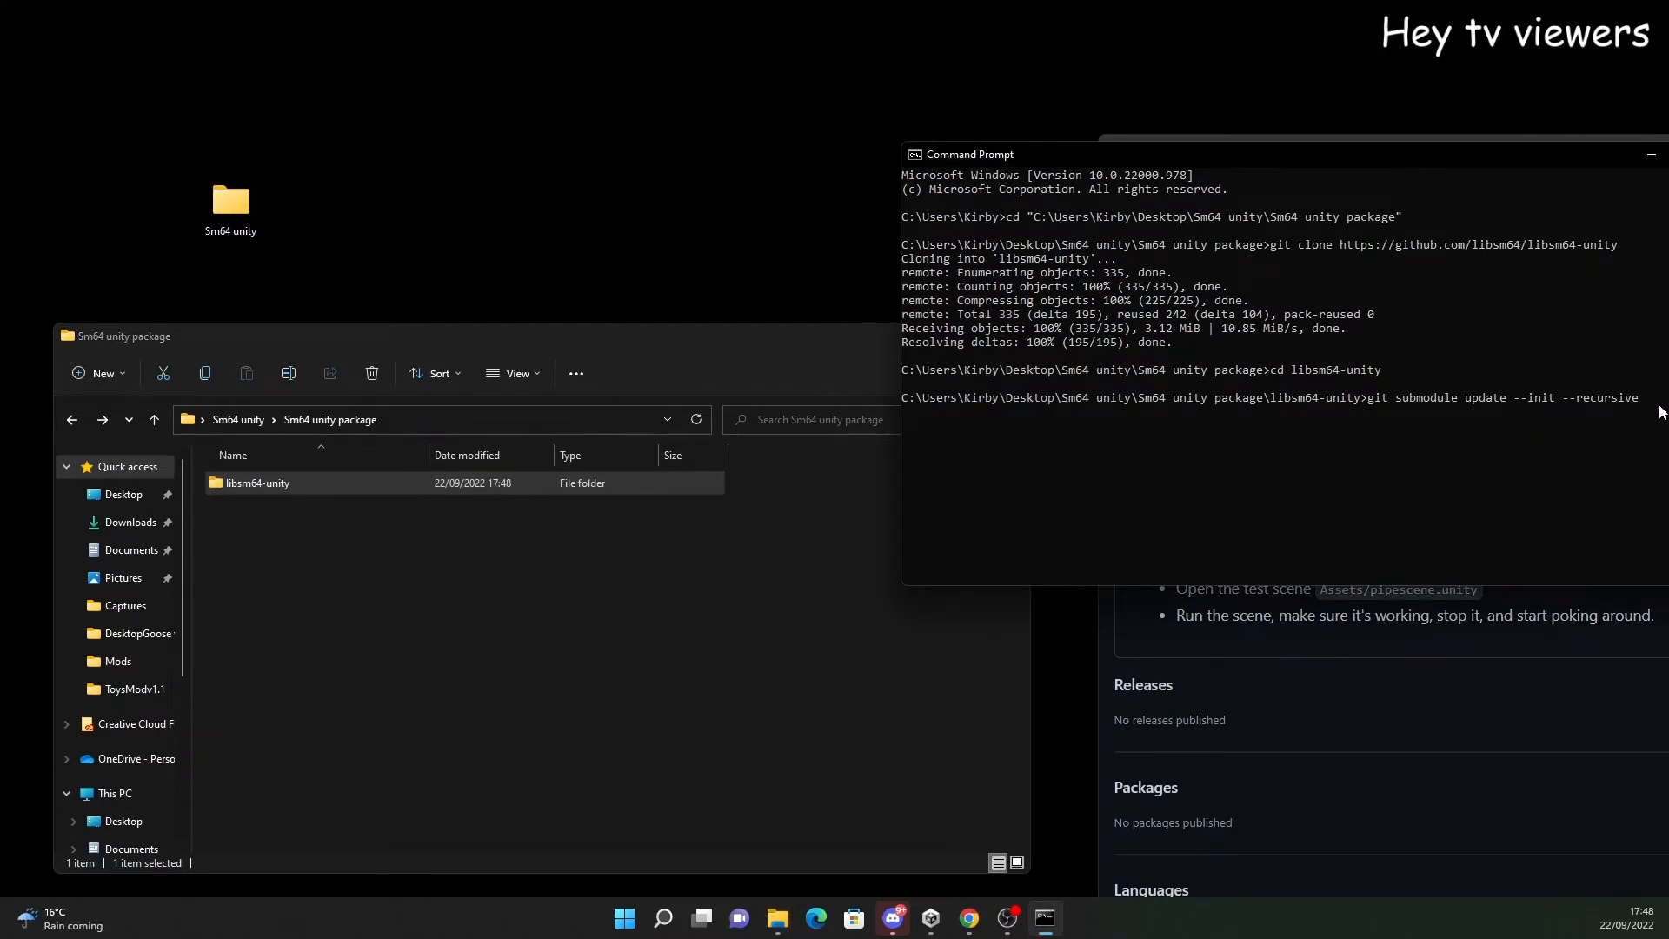
key("BackSpace")
key("BackSpace")
key("BackSpace")
key("BackSpace")
key("BackSpace")
key("BackSpace")
key("BackSpace")
key("BackSpace")
key("BackSpace")
key("BackSpace")
key("BackSpace")
key("BackSpace")
key("BackSpace")
key("BackSpace")
key("BackSpace")
key("BackSpace")
key("BackSpace")
key("BackSpace")
key("BackSpace")
key("BackSpace")
key("BackSpace")
key("BackSpace")
key("BackSpace")
key("BackSpace")
key("BackSpace")
key("BackSpace")
key("BackSpace")
key("BackSpace")
key("BackSpace")
key("BackSpace")
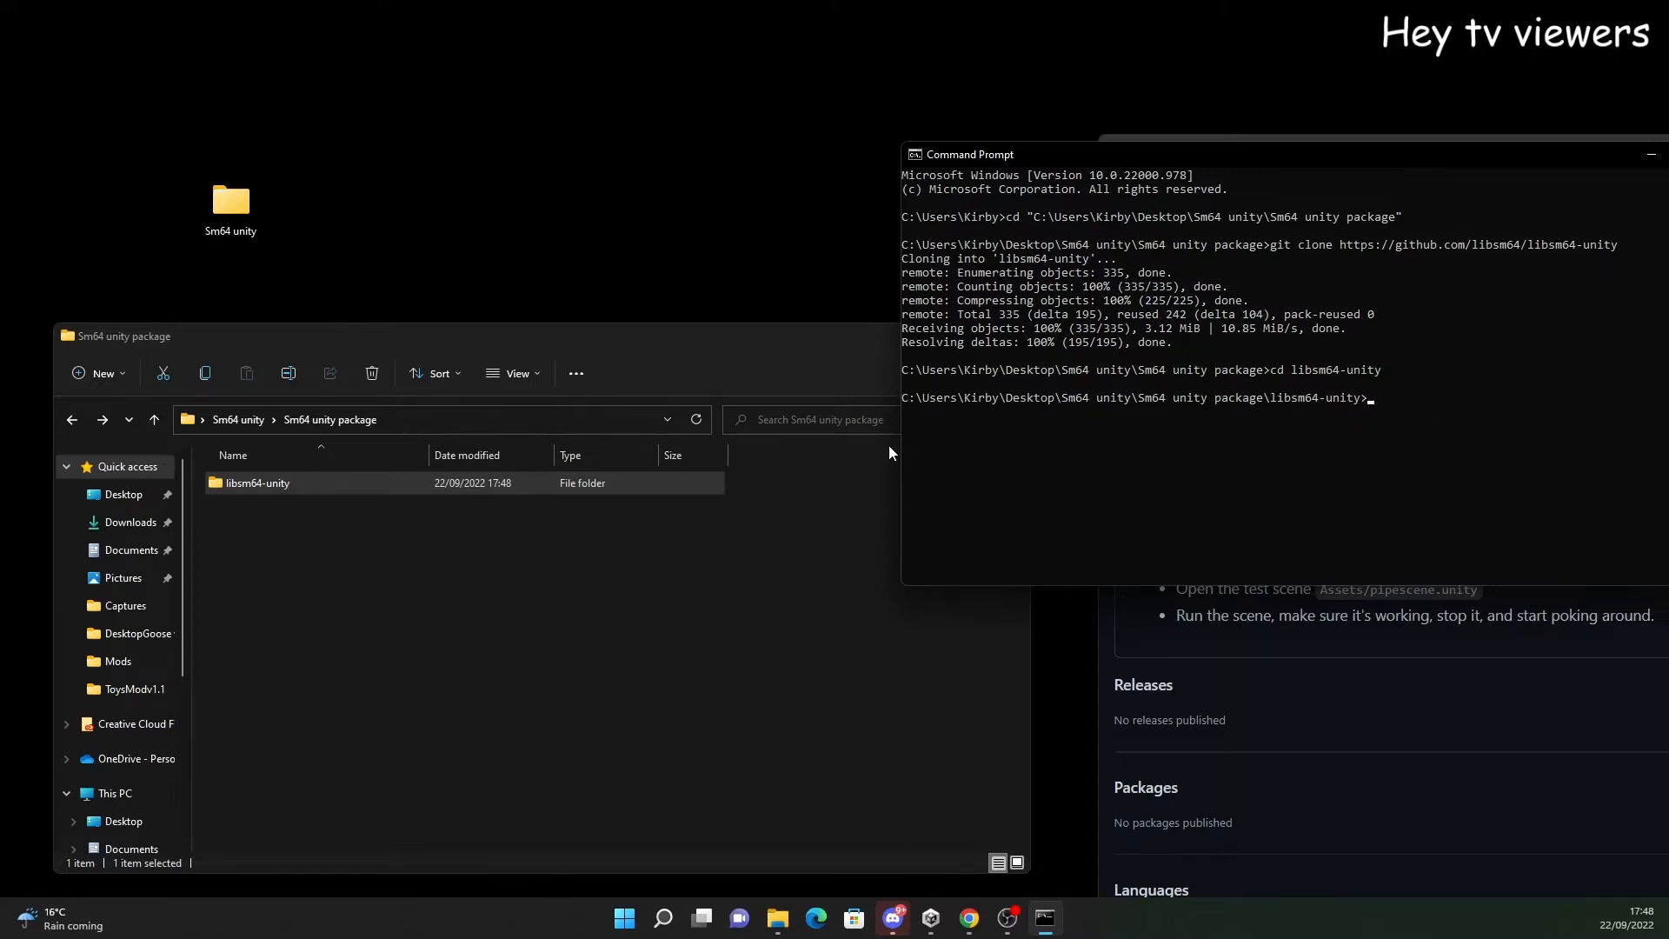
type("cd")
left_click_drag(487, 484, 1417, 396)
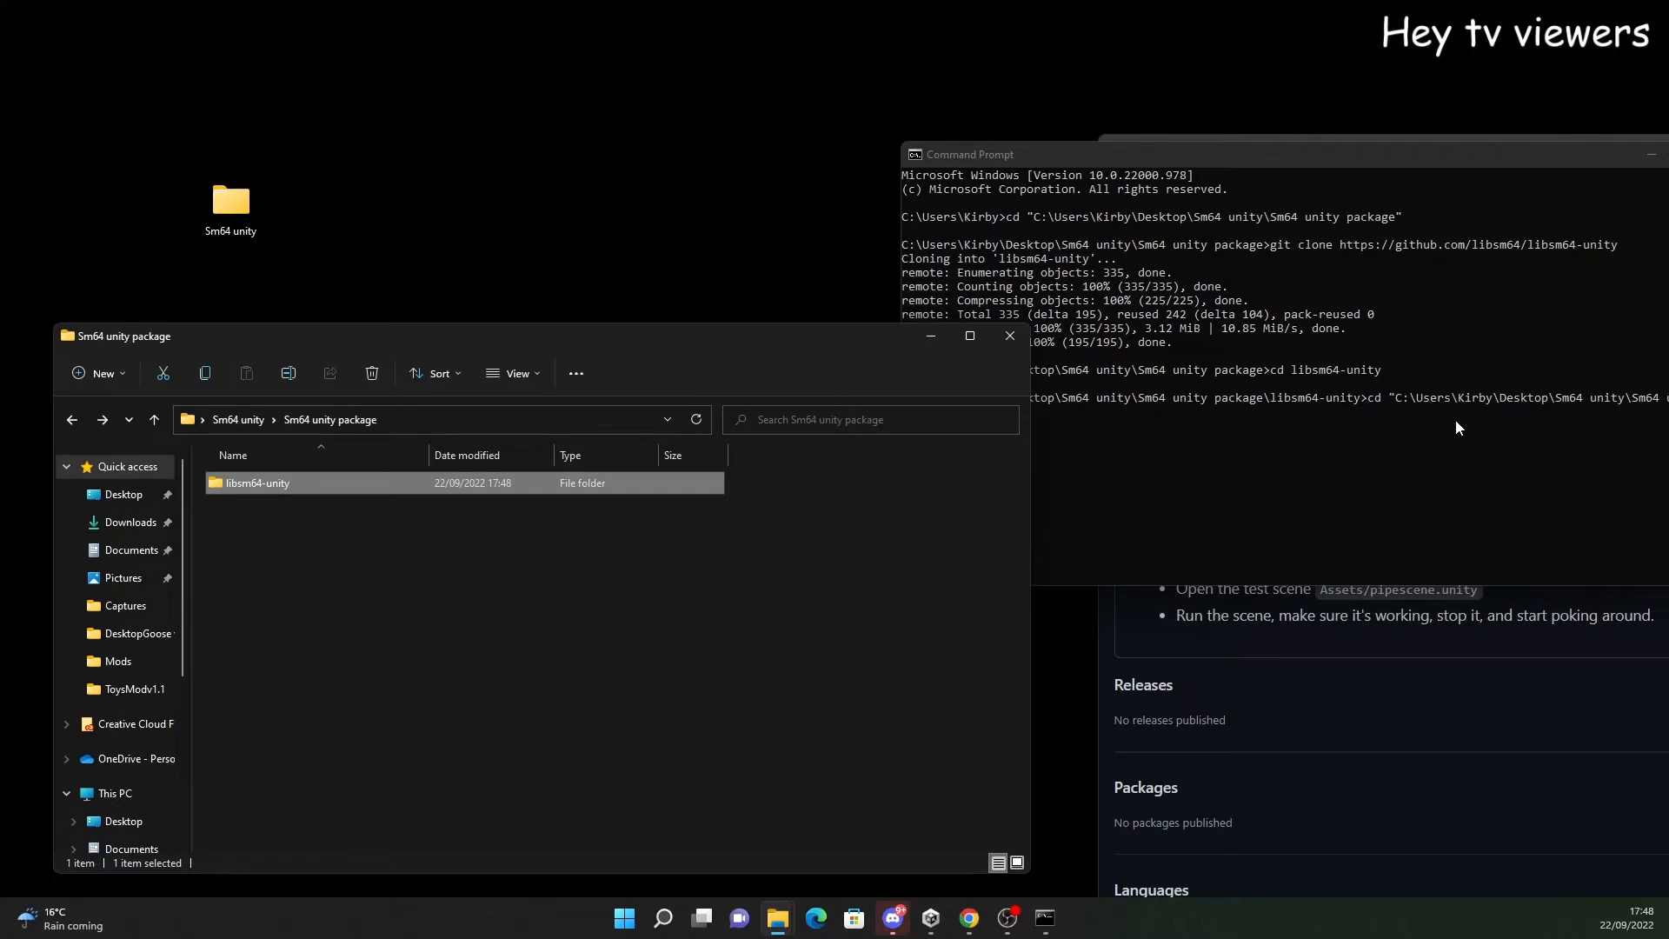
left_click_drag(1531, 154, 1383, 78)
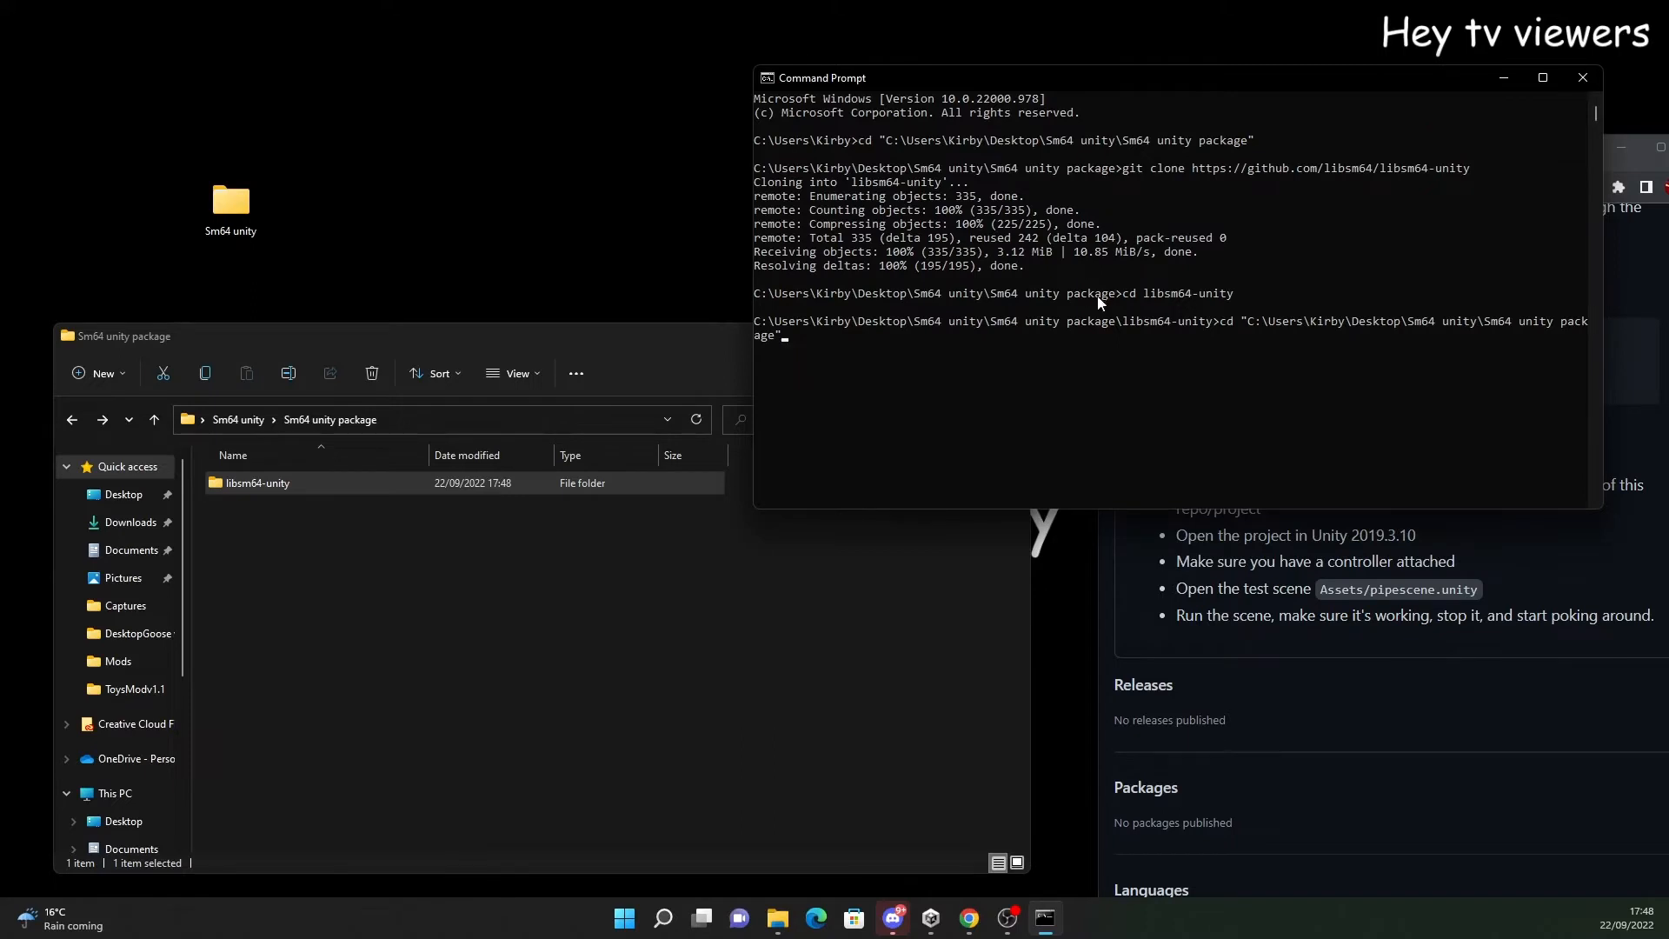
Open the Sm64 unity project folder and change the Command Prompt directory to it with cd
left_click(238, 420)
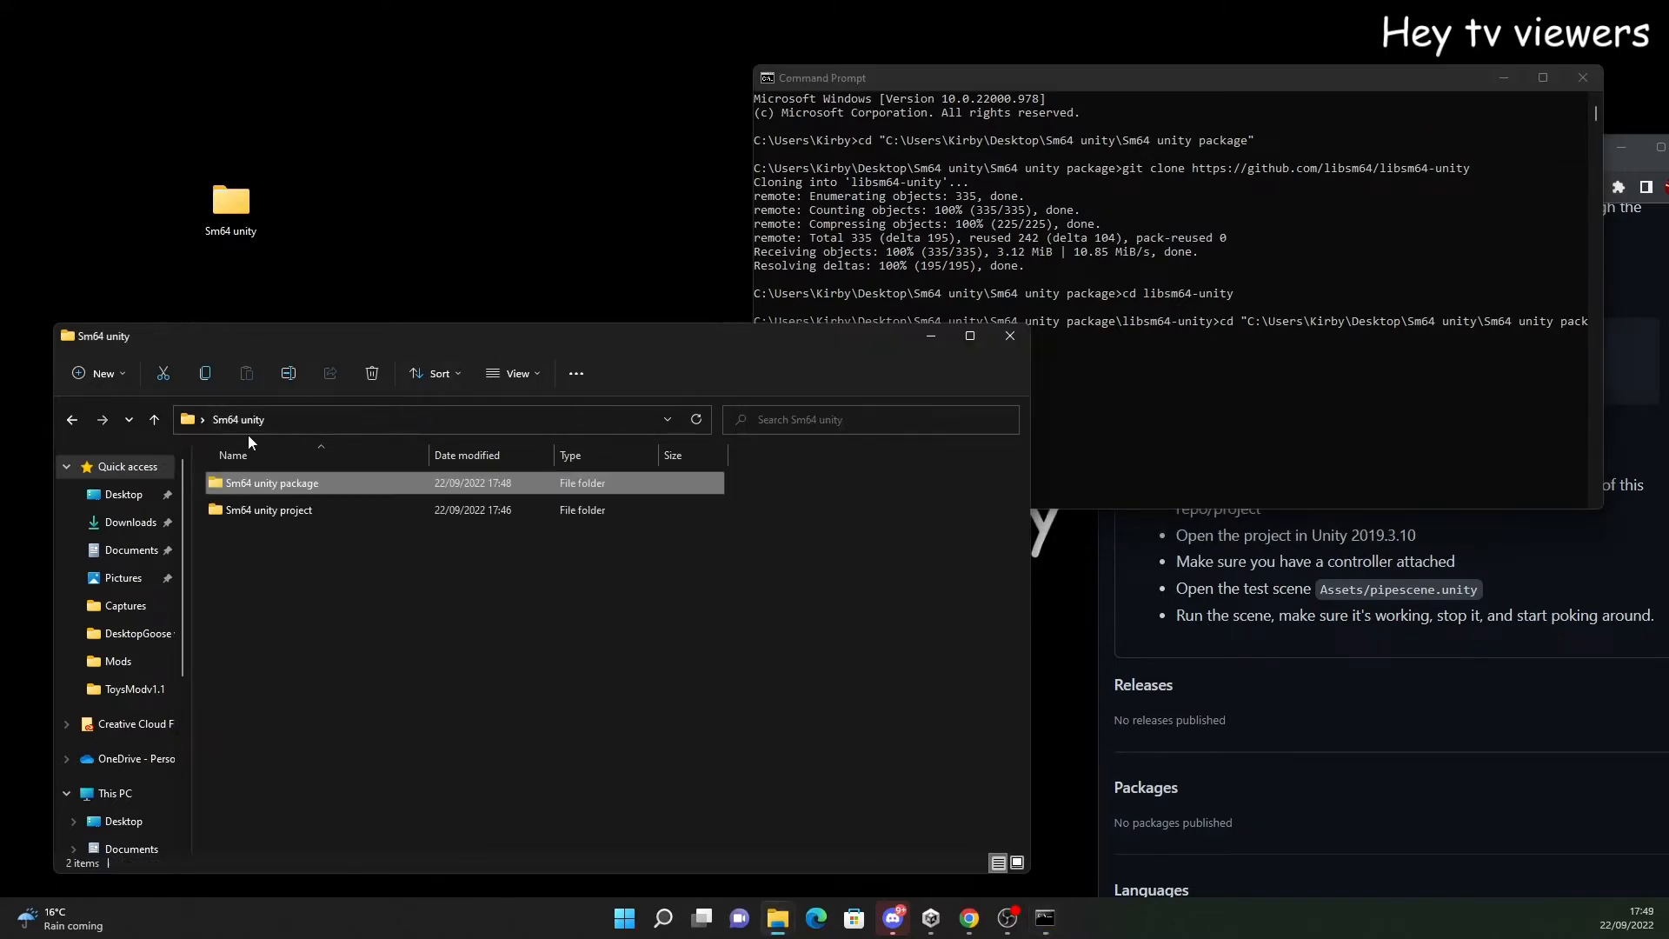
double_click(325, 510)
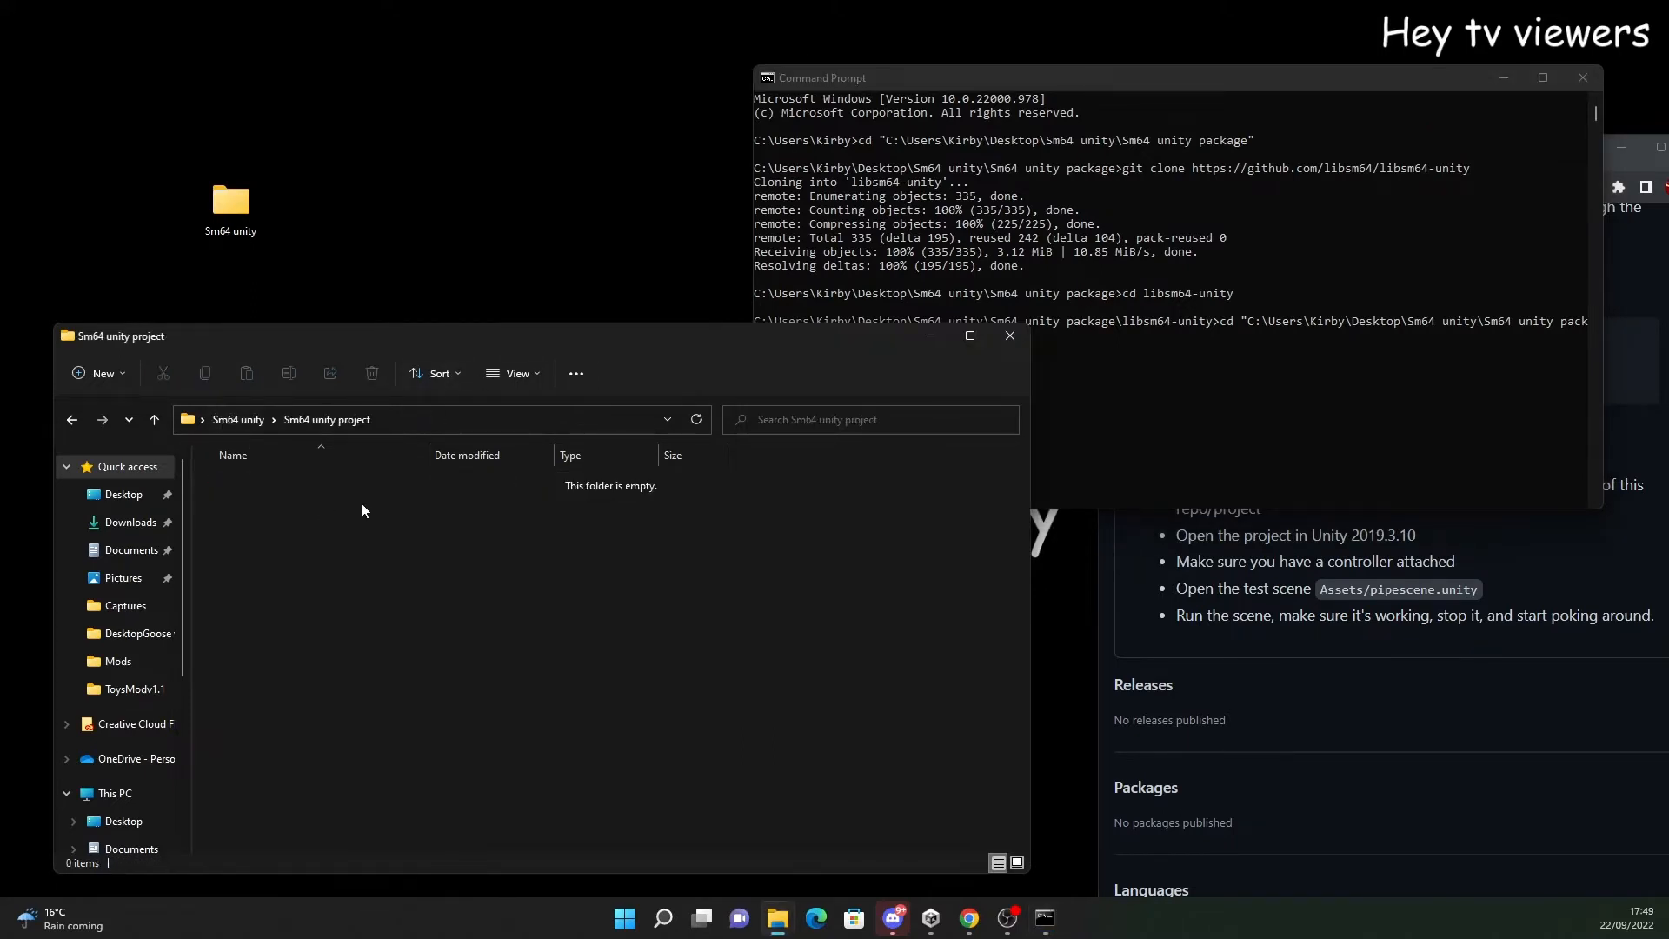
left_click(1212, 83)
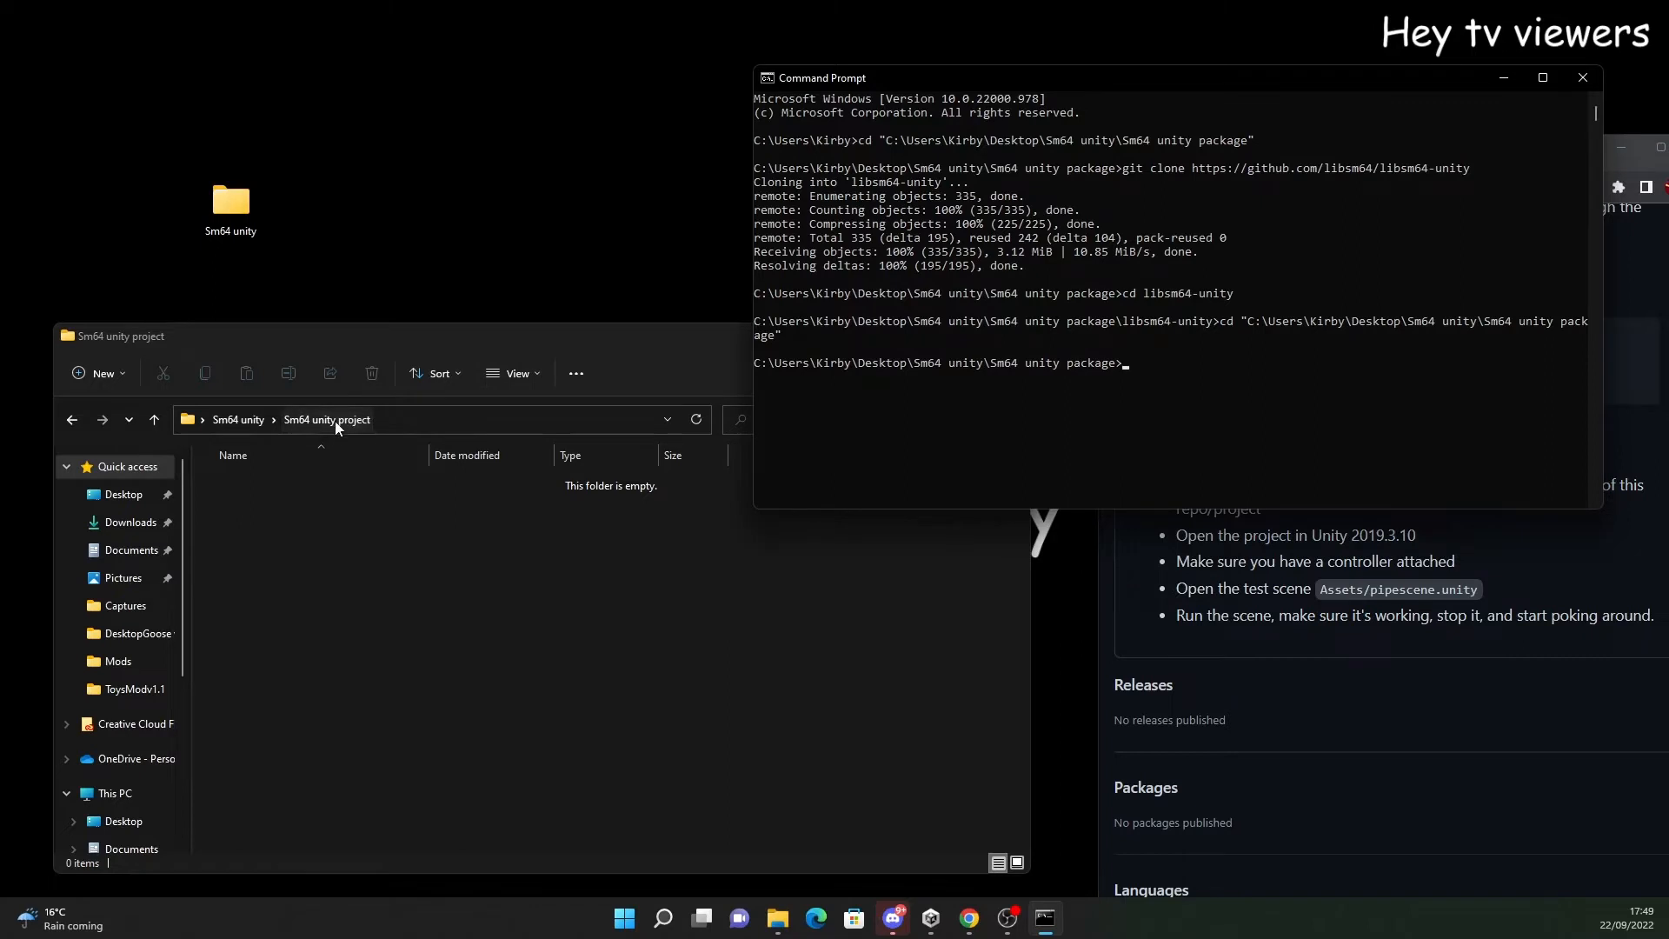
type("cd")
left_click_drag(291, 420, 1171, 358)
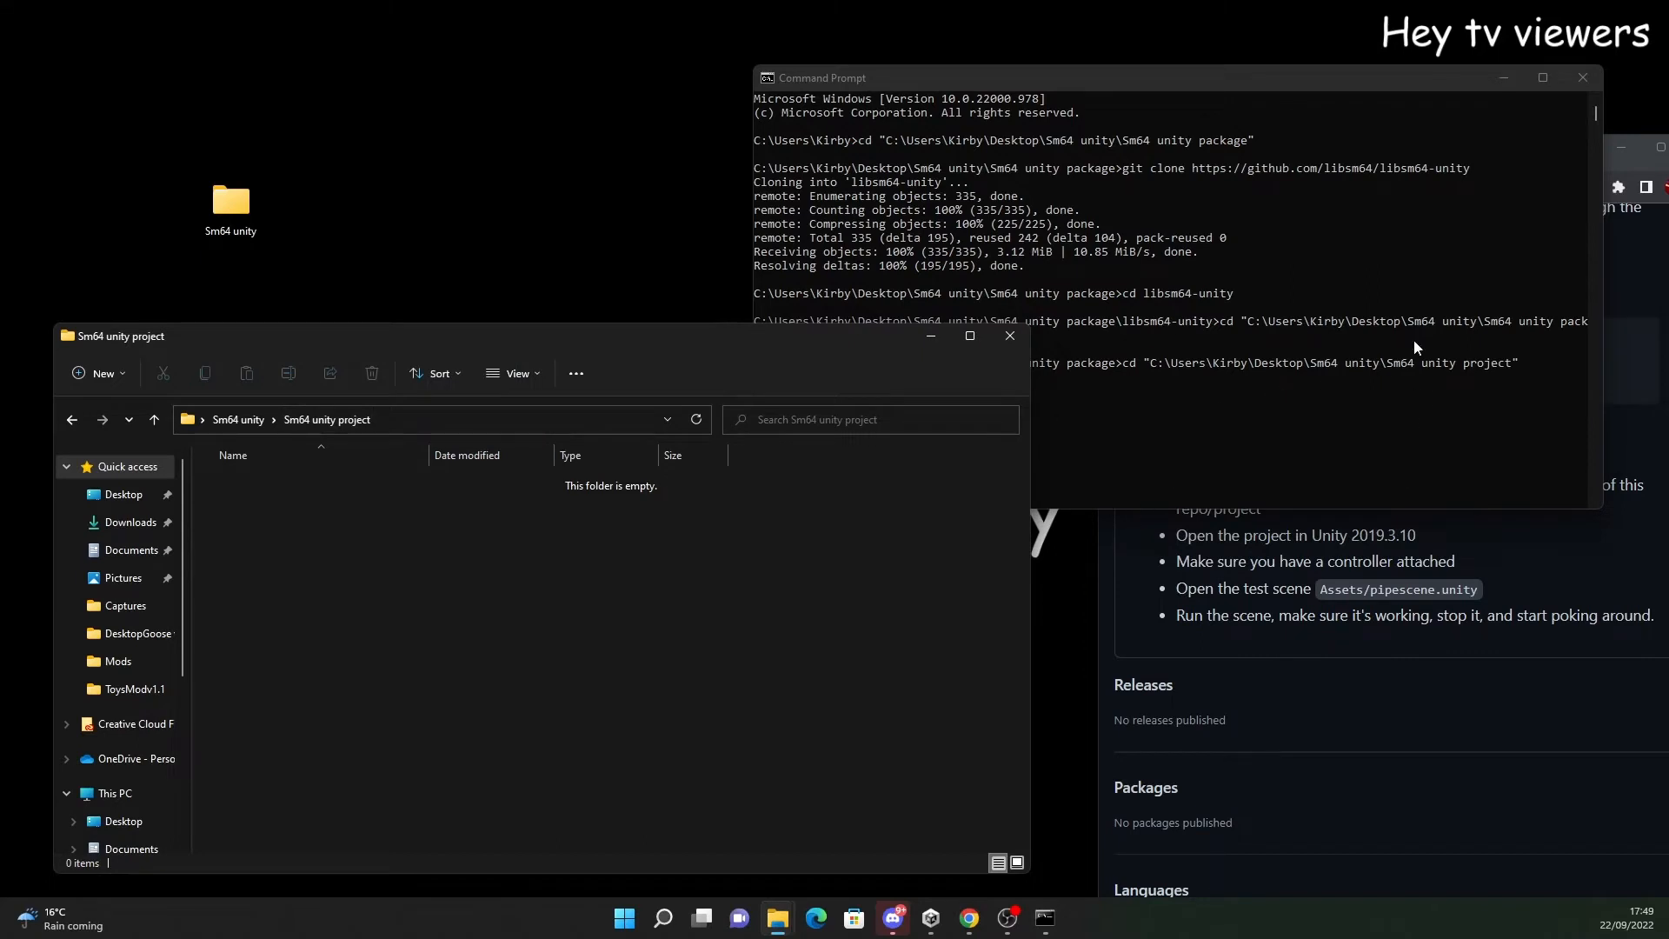
left_click(1537, 362)
key("Return")
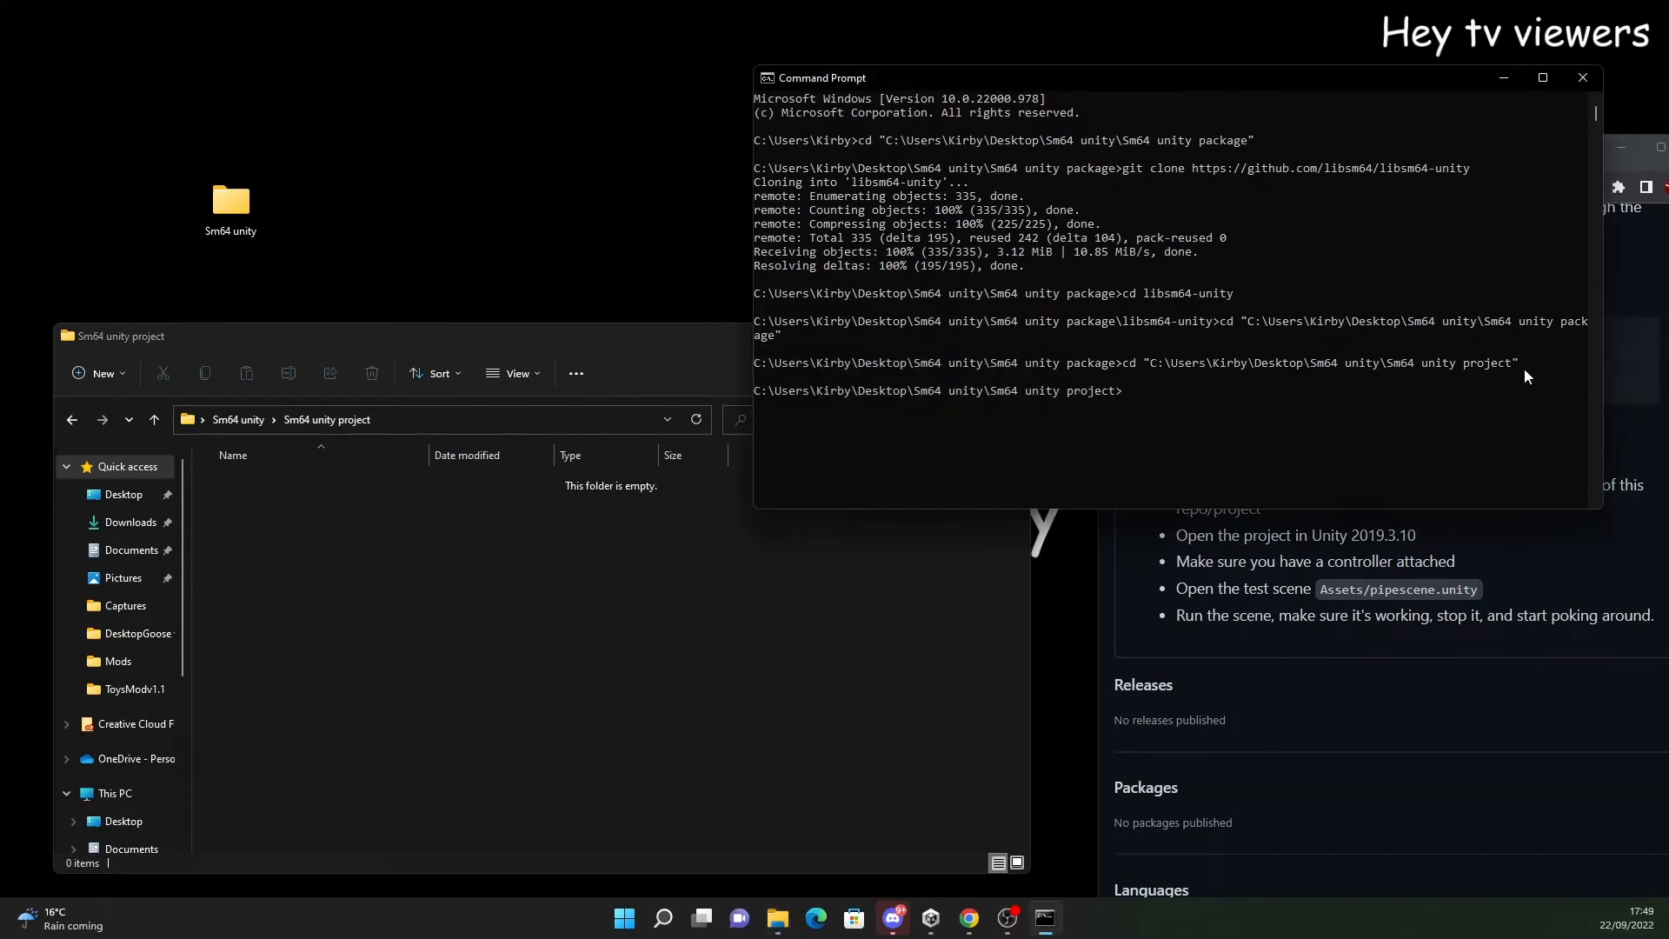
Create a text document with its default name in the Sm64 unity project folder and open it in Notepad
left_click(1468, 682)
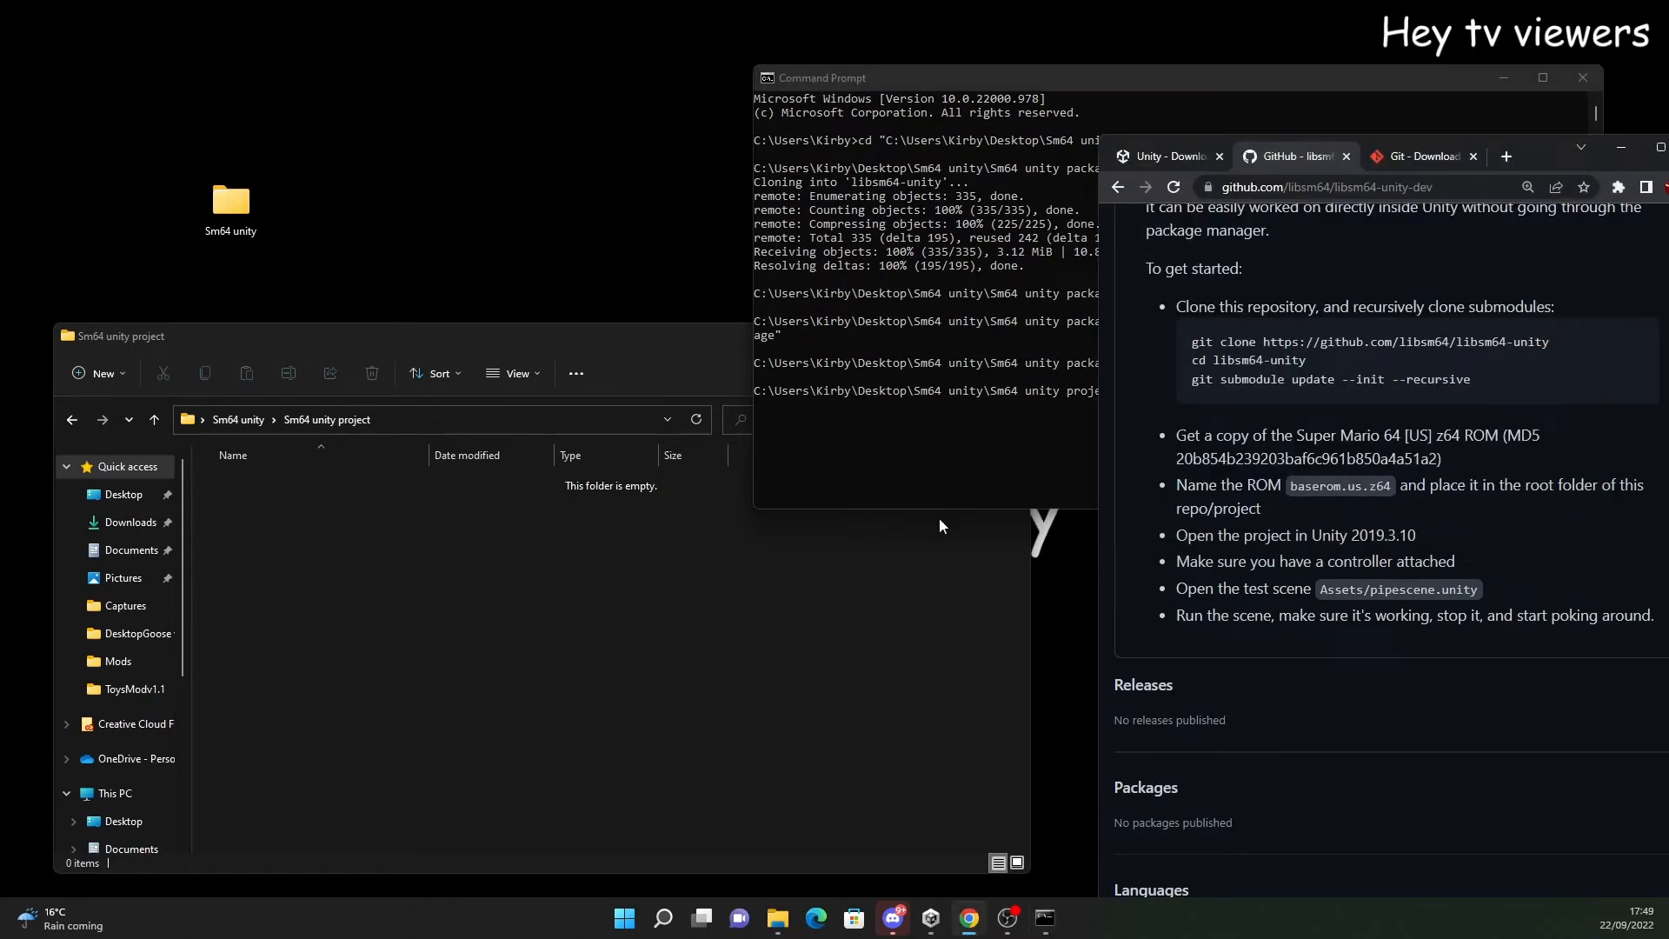
left_click(360, 557)
right_click(339, 561)
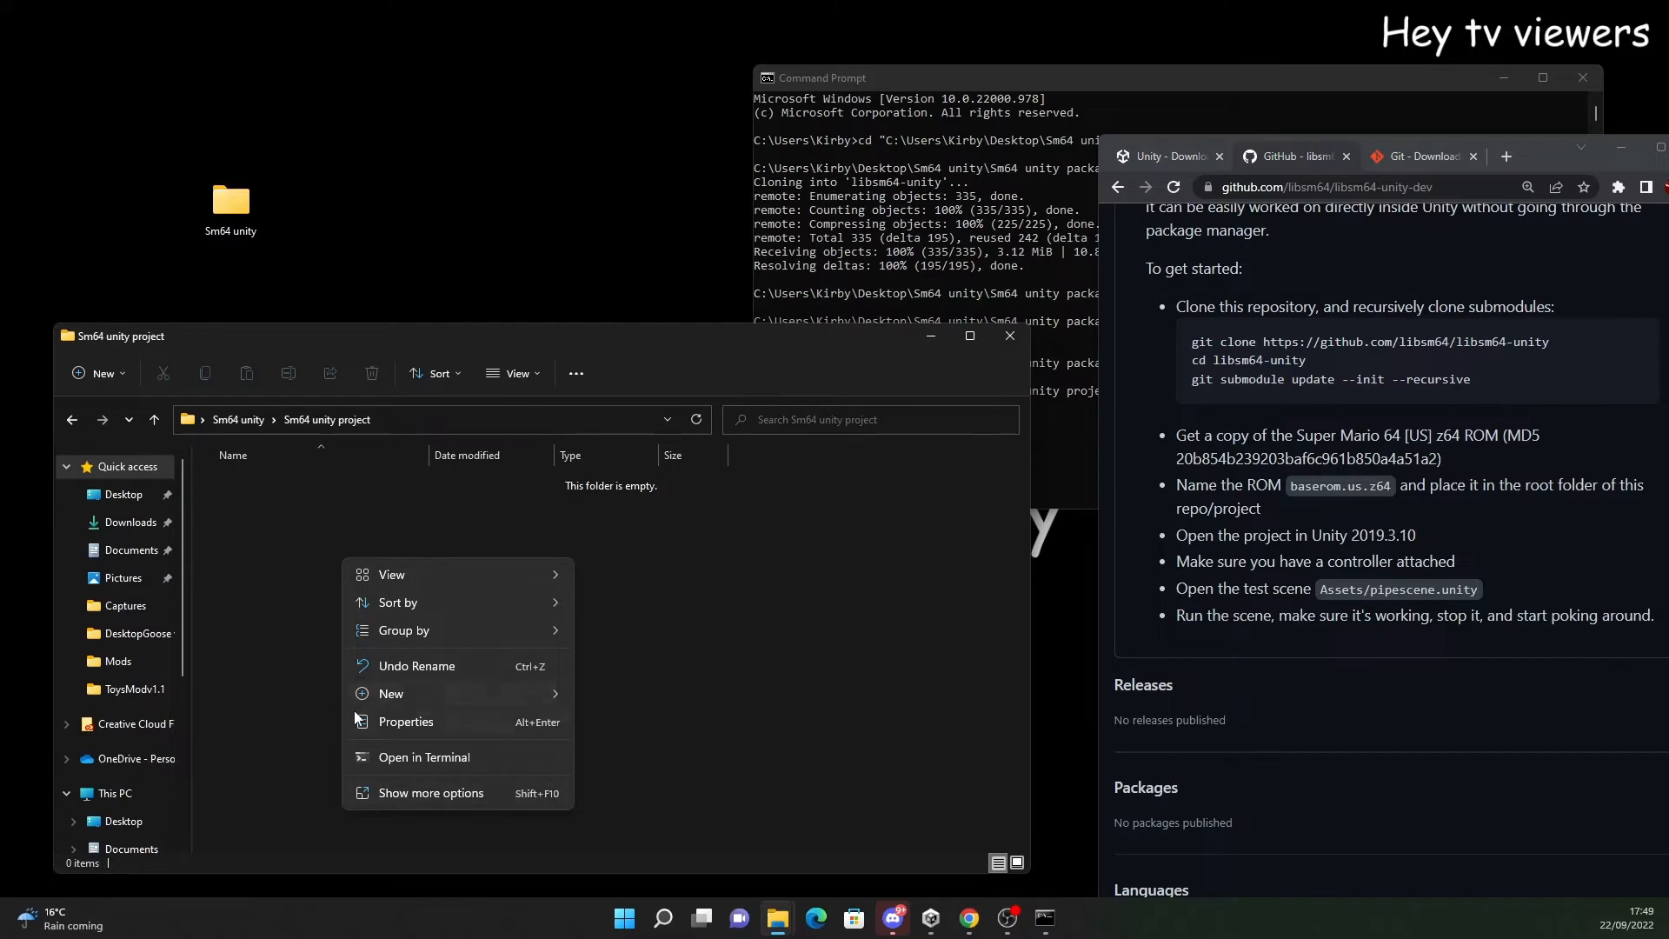
left_click(446, 699)
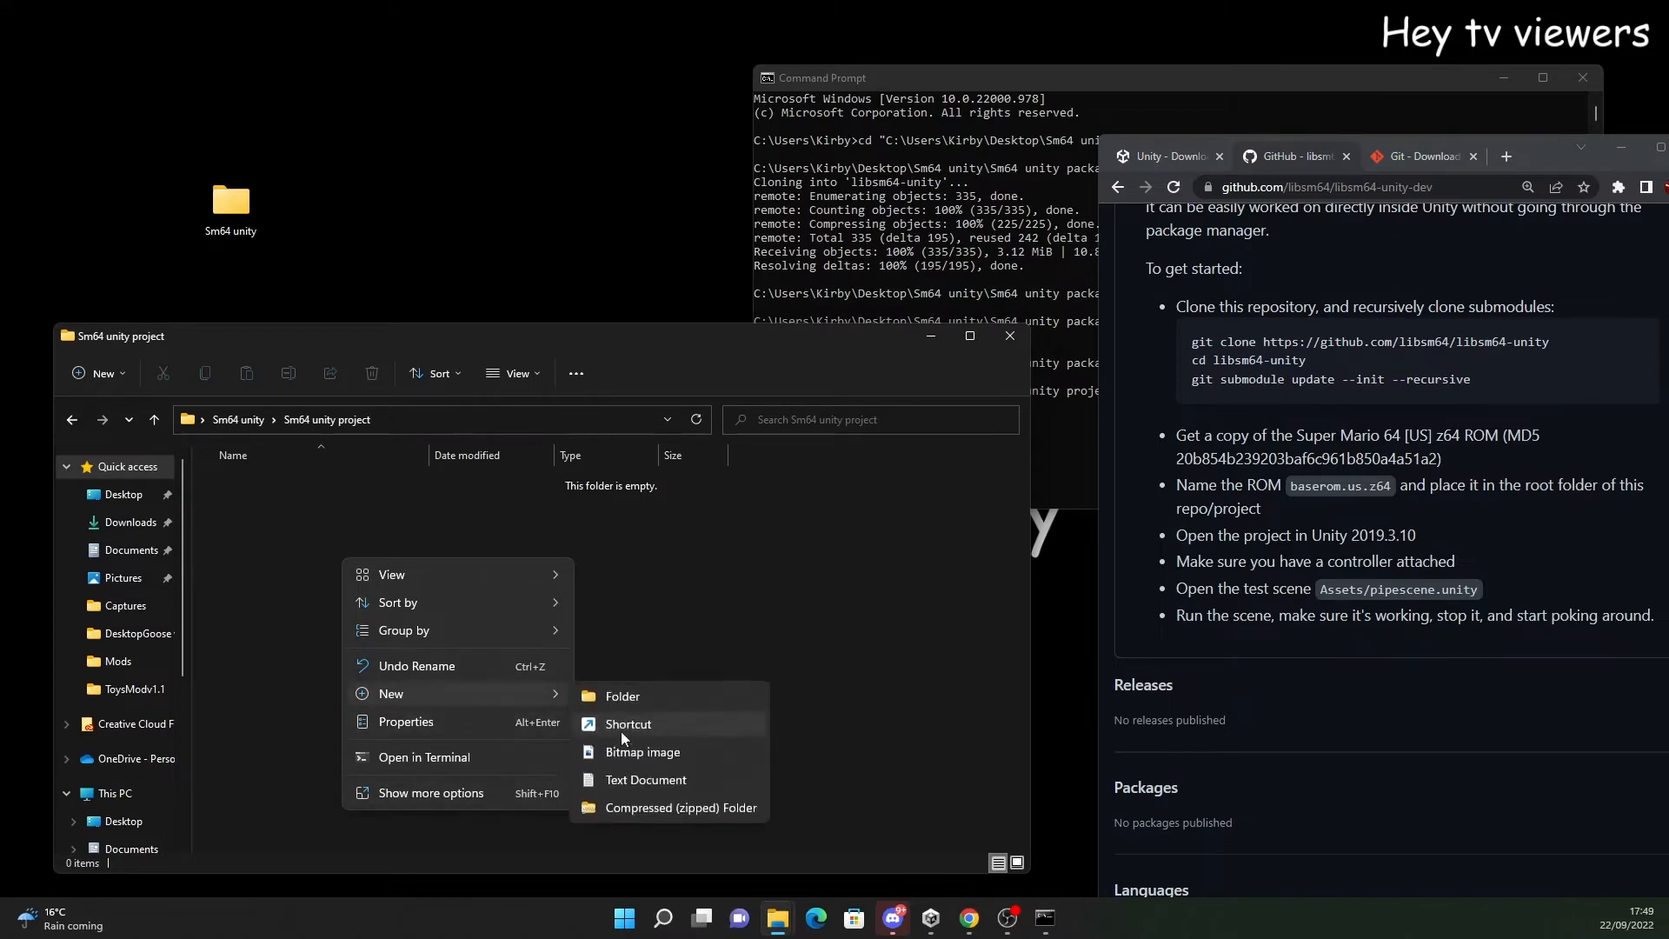
left_click(659, 784)
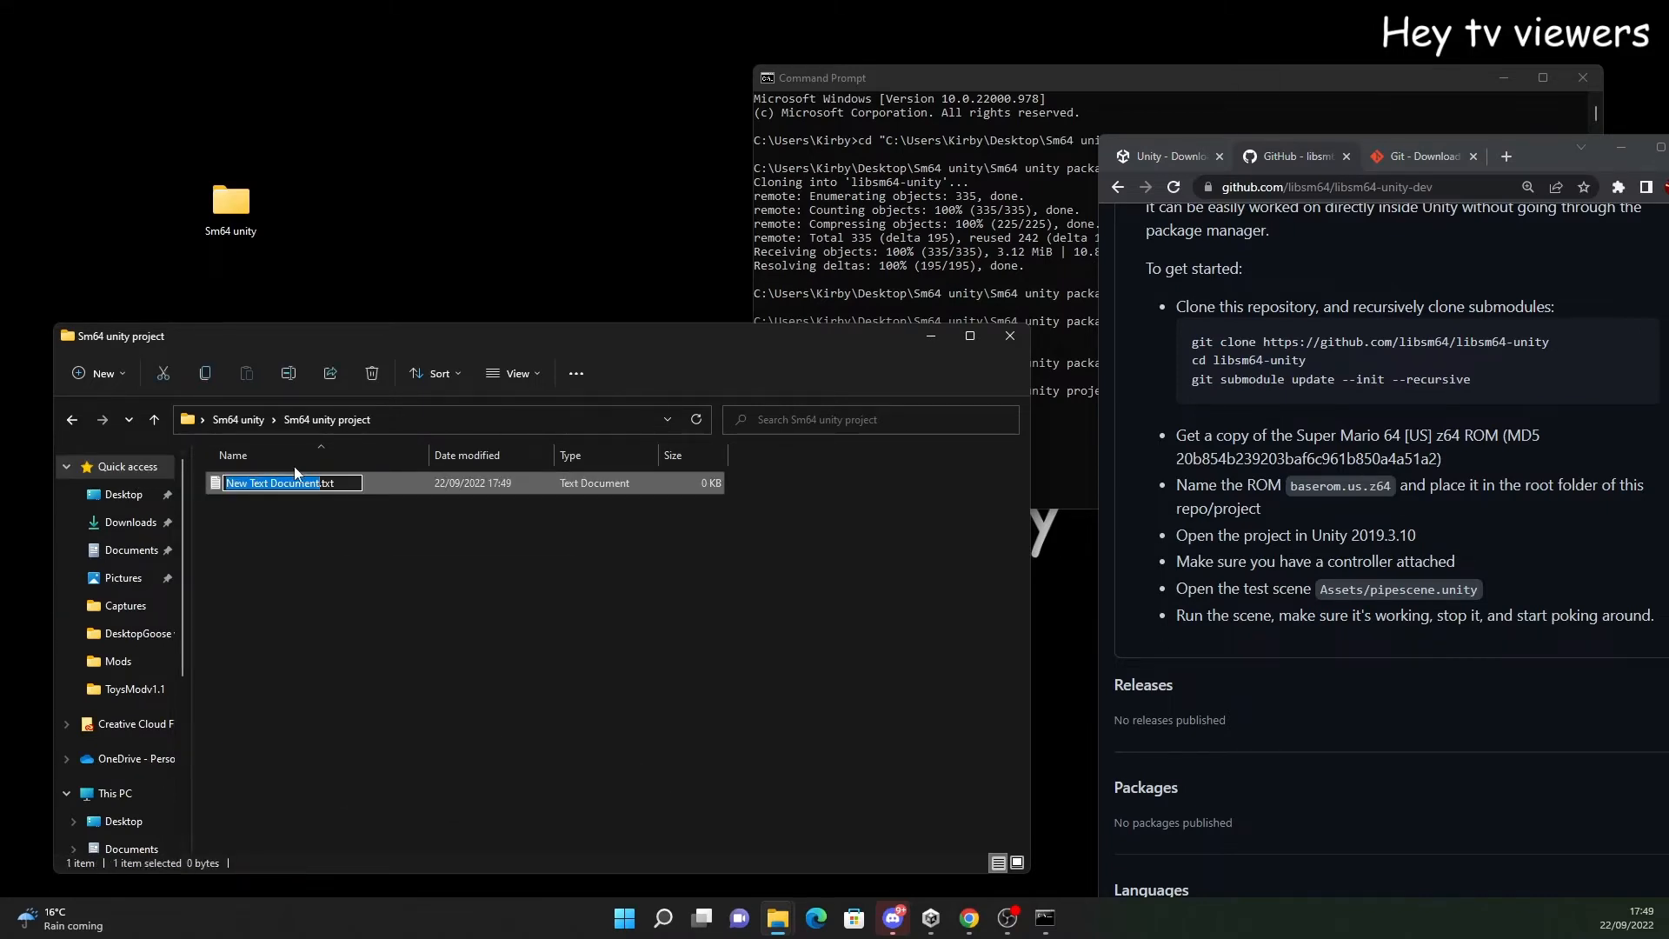
key("Return")
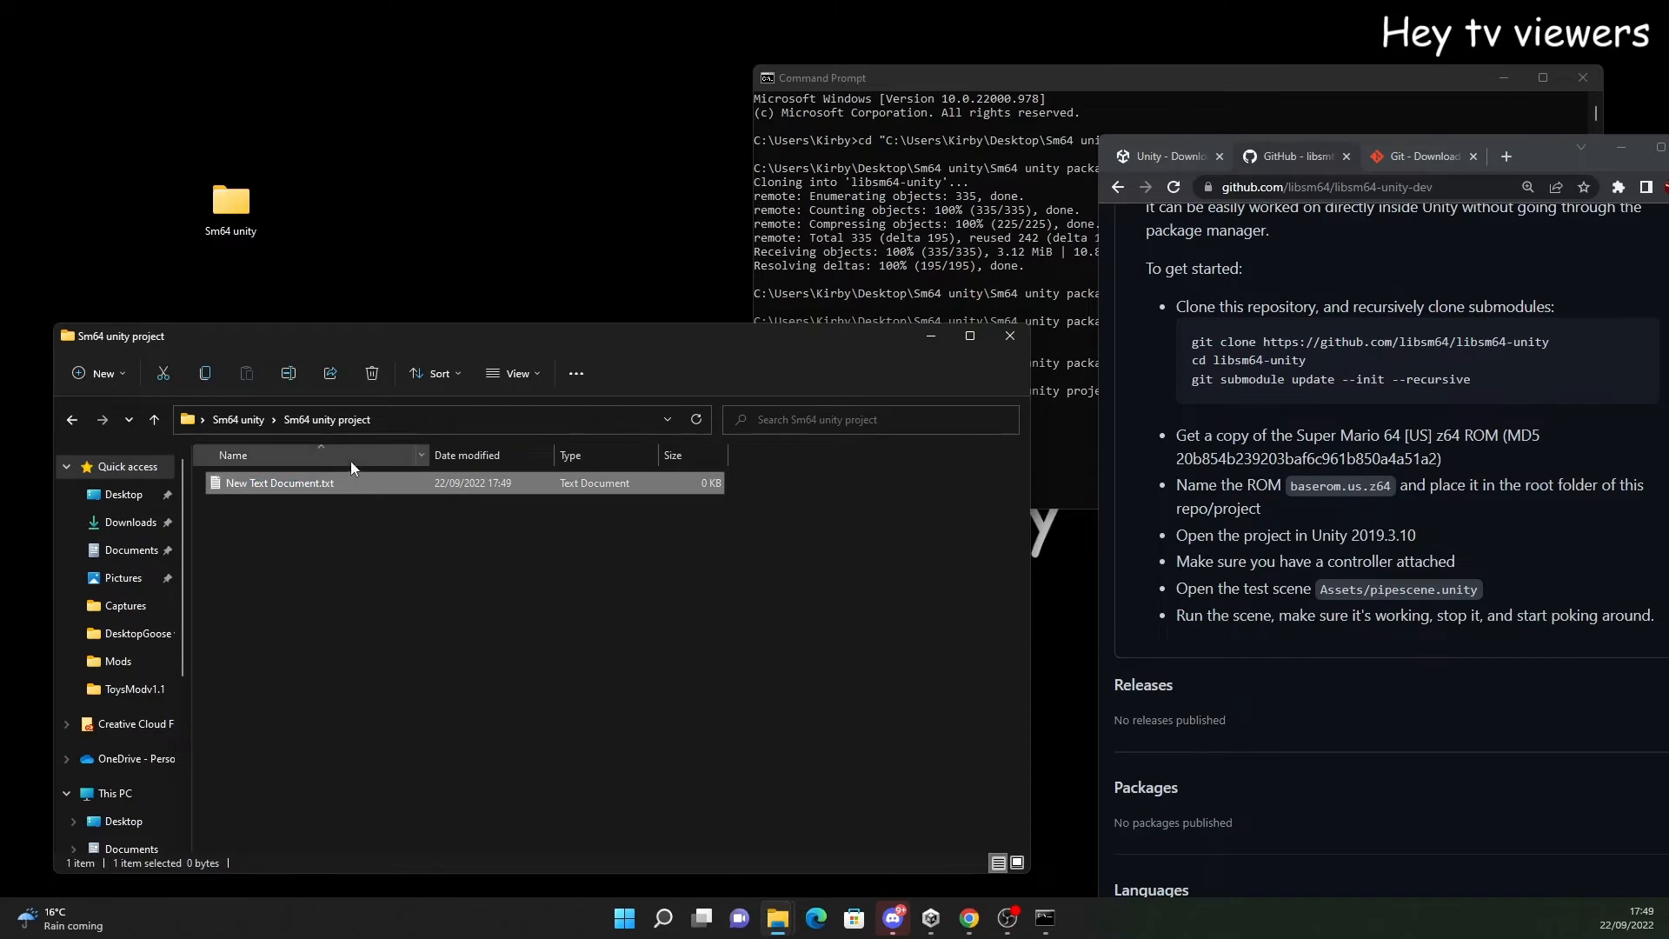
double_click(328, 485)
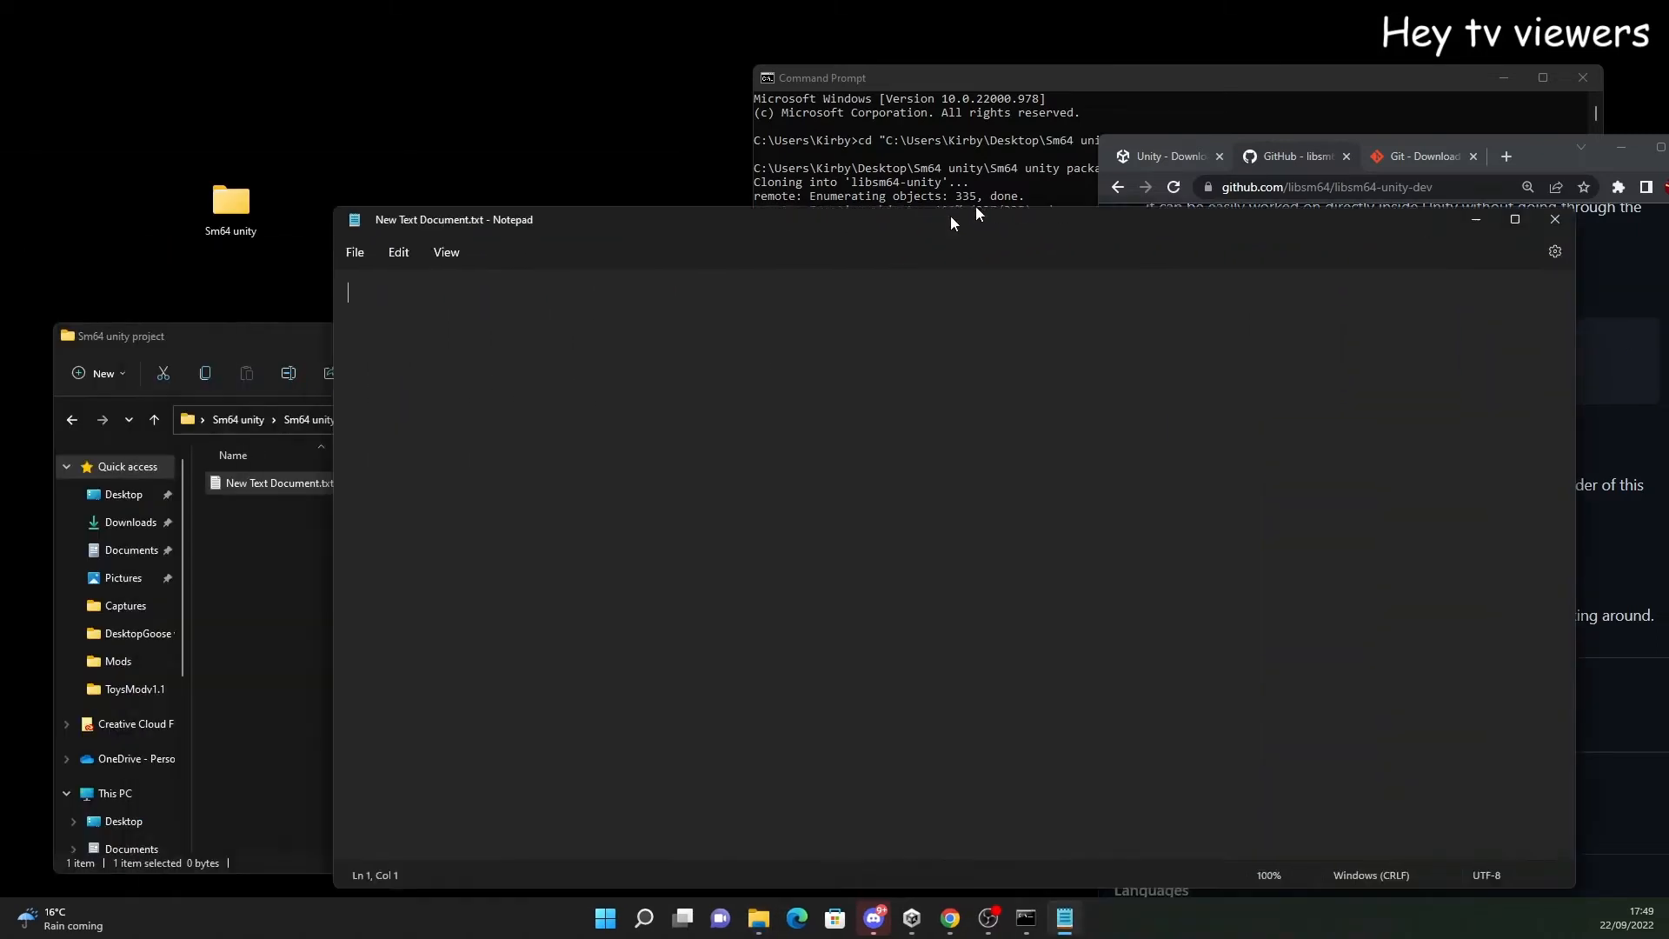
left_click_drag(951, 215, 612, 270)
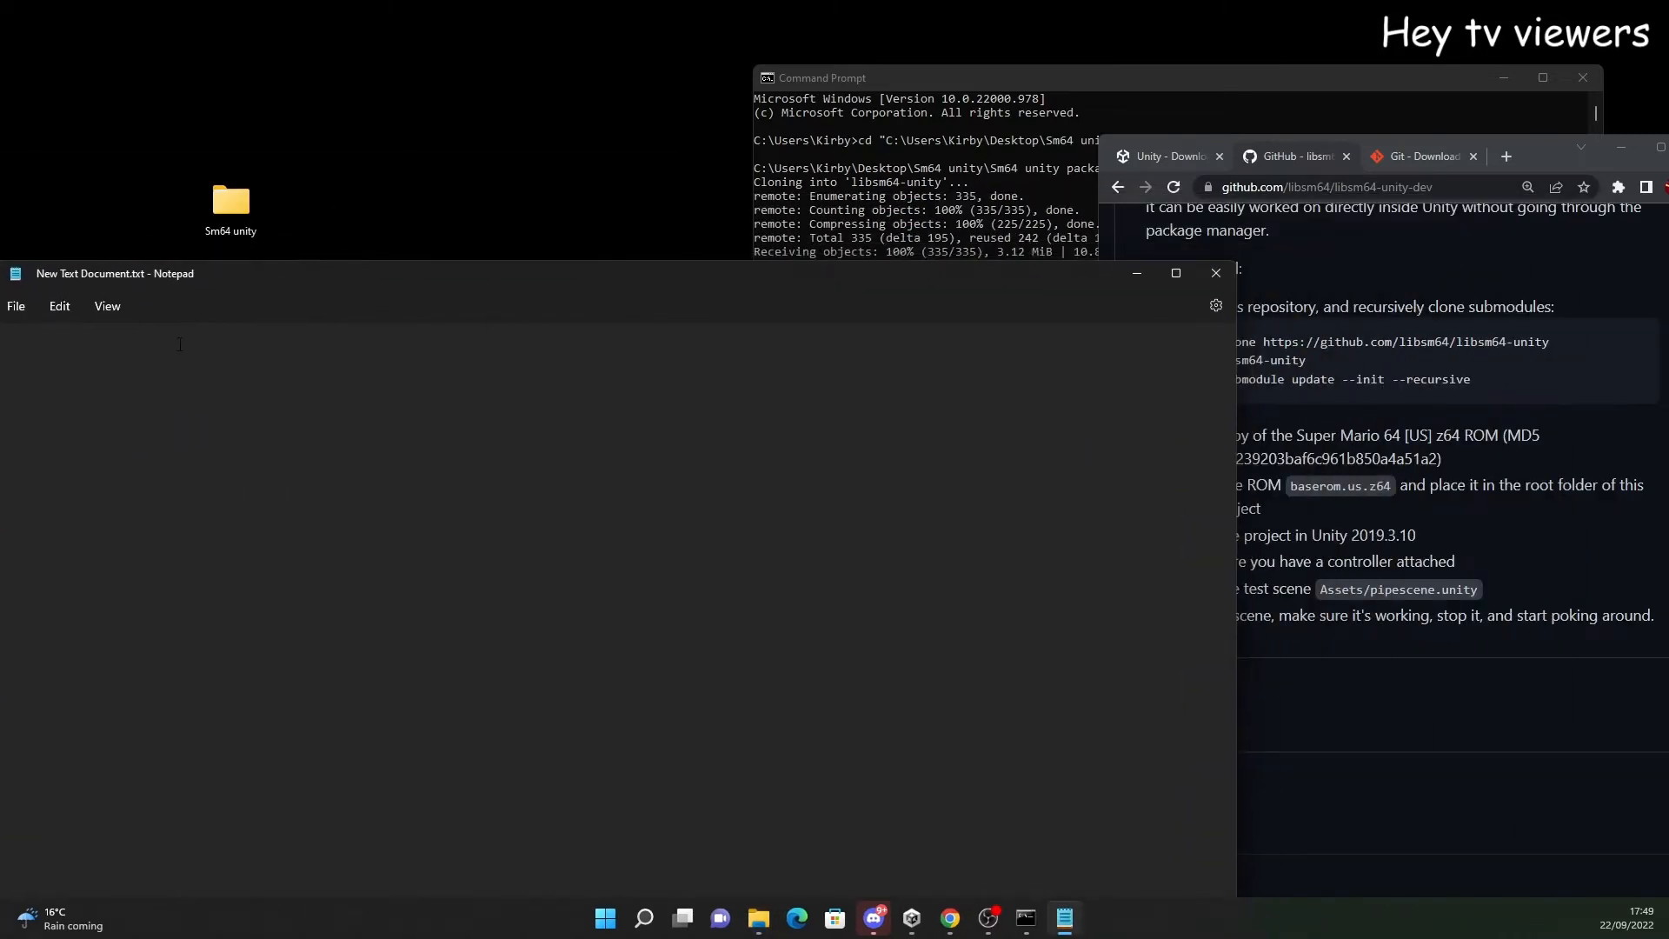
Paste the README's three git commands into the document and append -dev to the libsm64-unity clone URL
type("git clone https://github.com/libsm64/libsm64-unity cd libsm64-unity git submodule update --init --recursive")
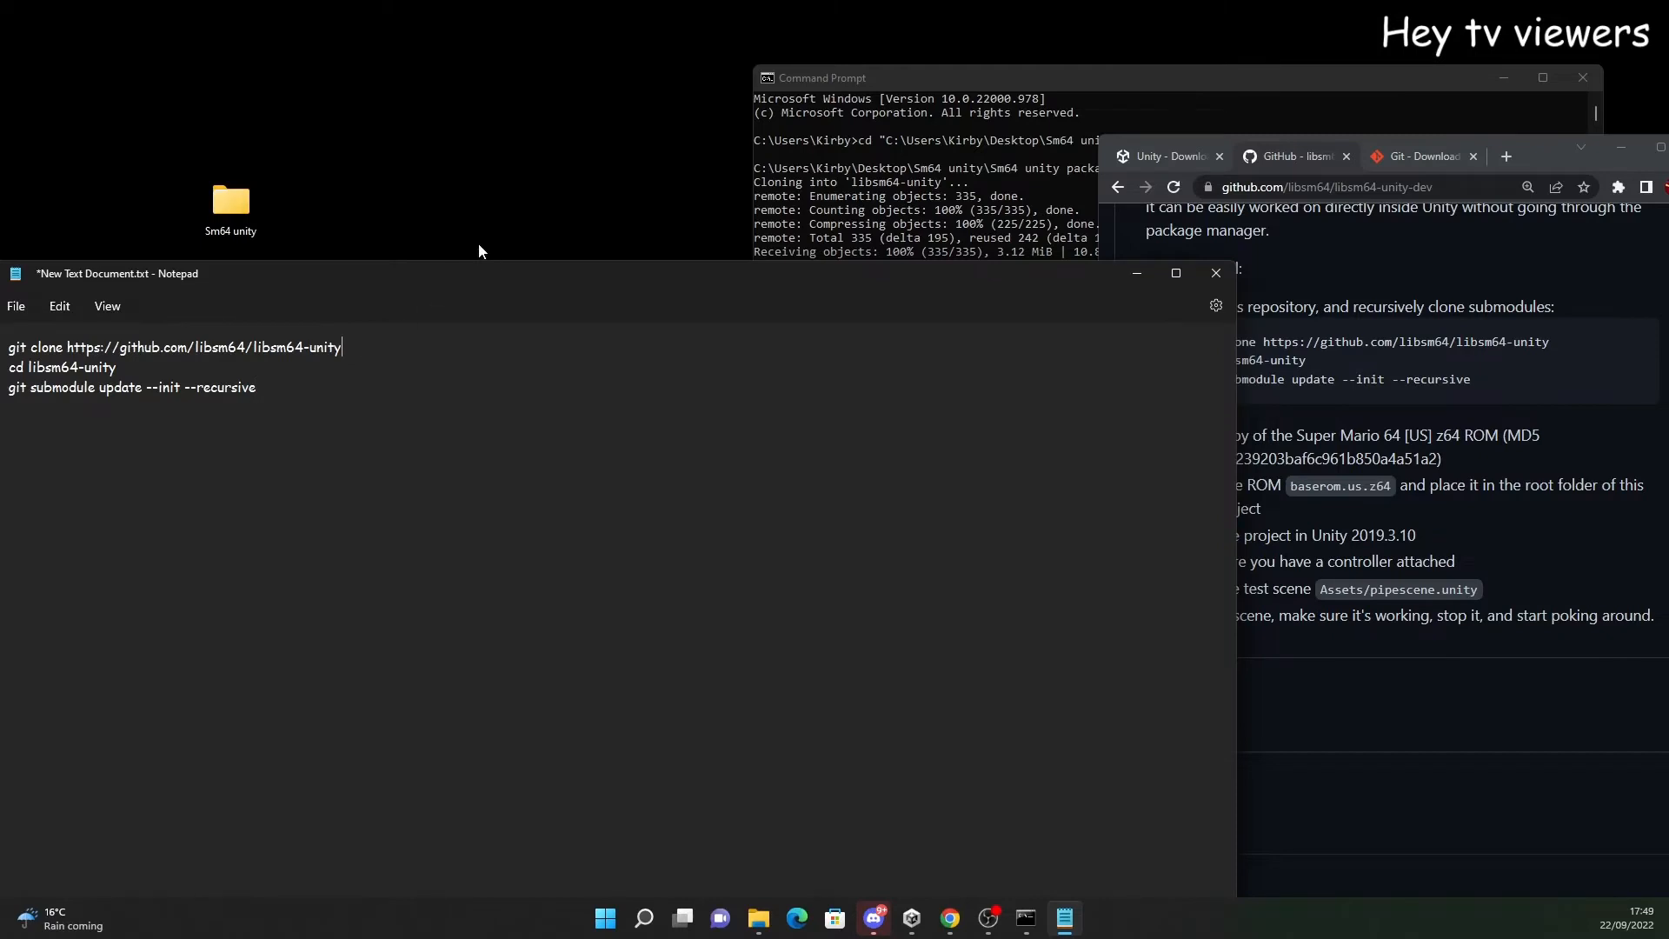
type("-dev")
scroll(1457, 395, "up", 4)
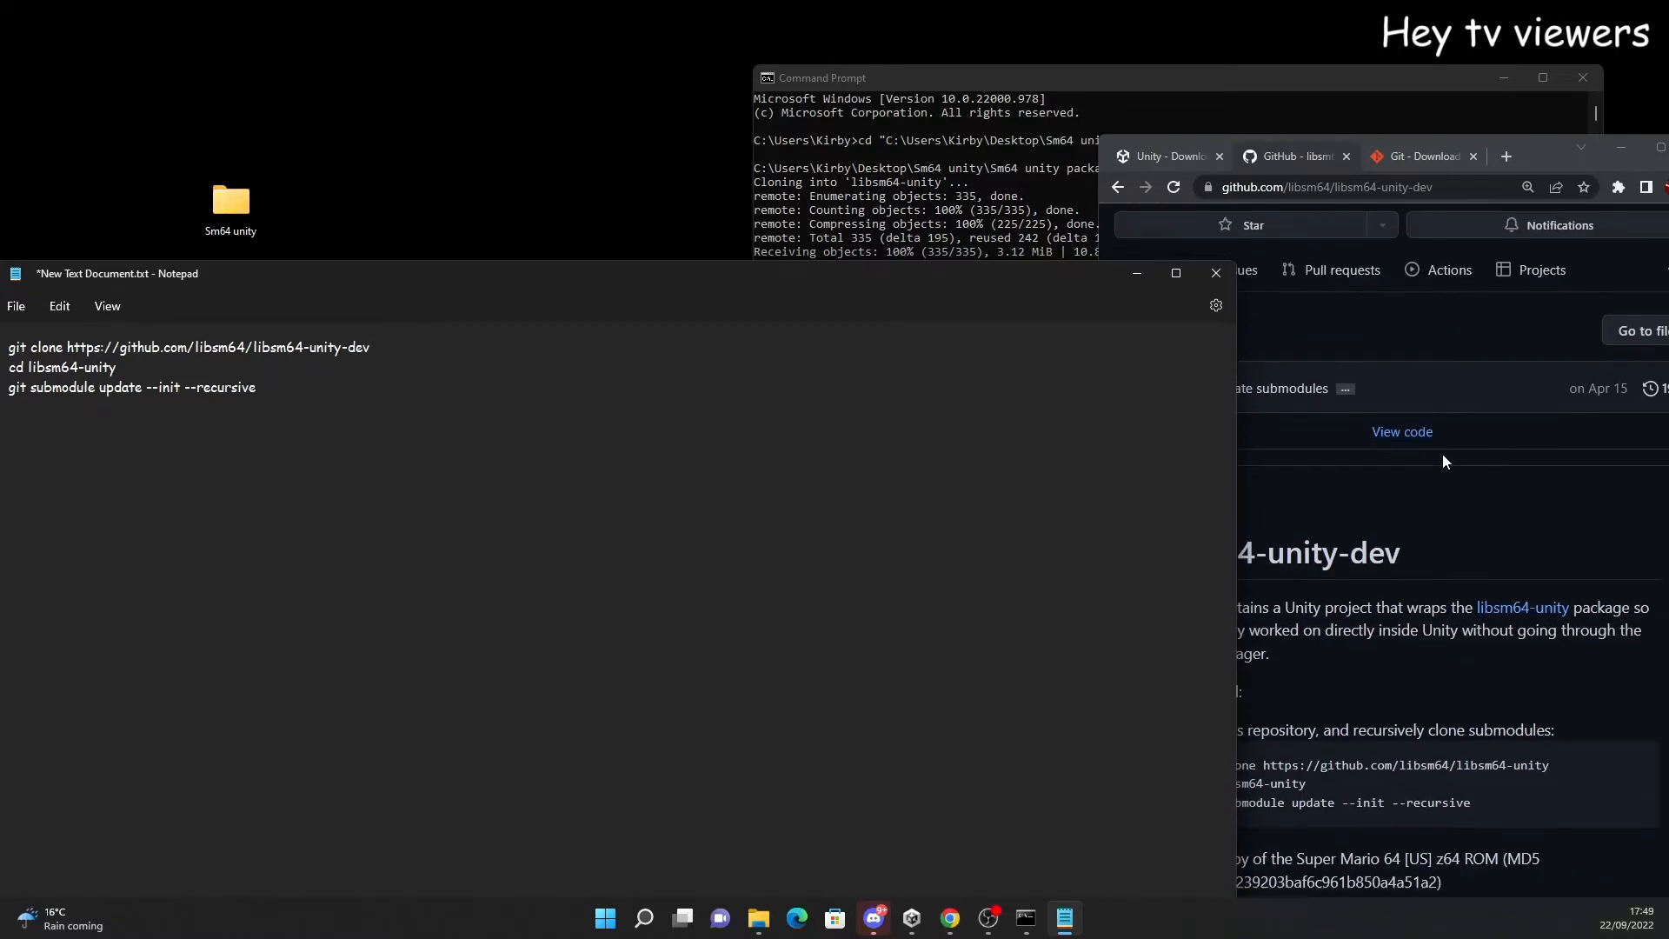
scroll(1410, 511, "down", 1)
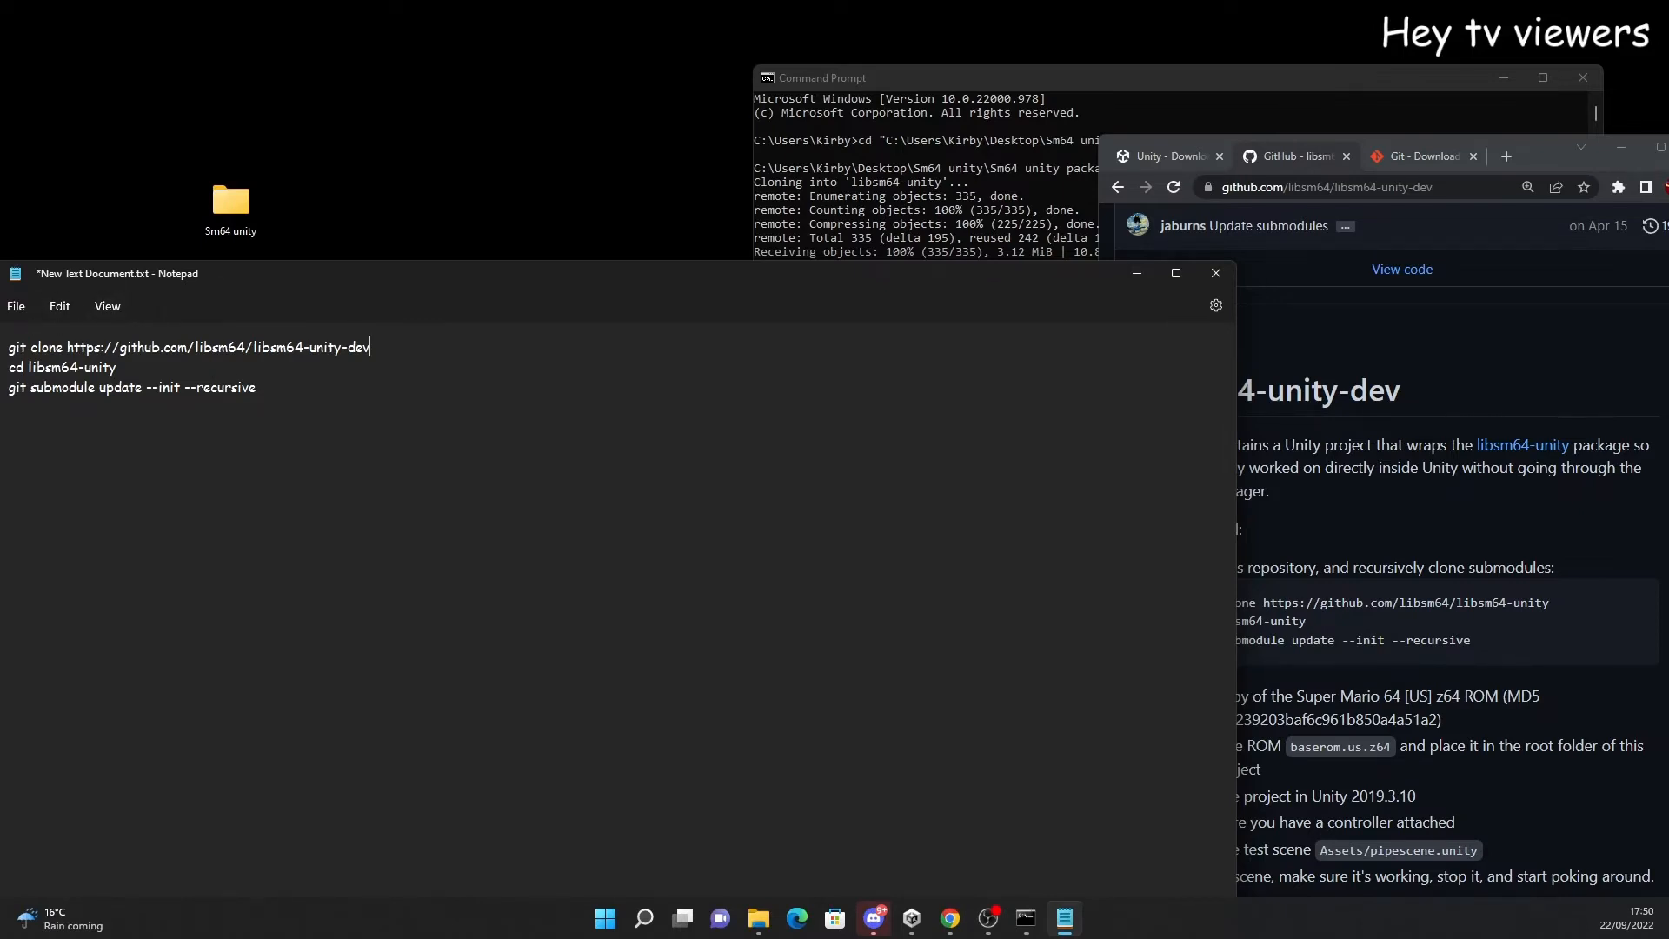
mouse_move(7, 347)
left_mouse_down()
mouse_move(134, 379)
mouse_move(253, 380)
mouse_move(3, 352)
left_mouse_up()
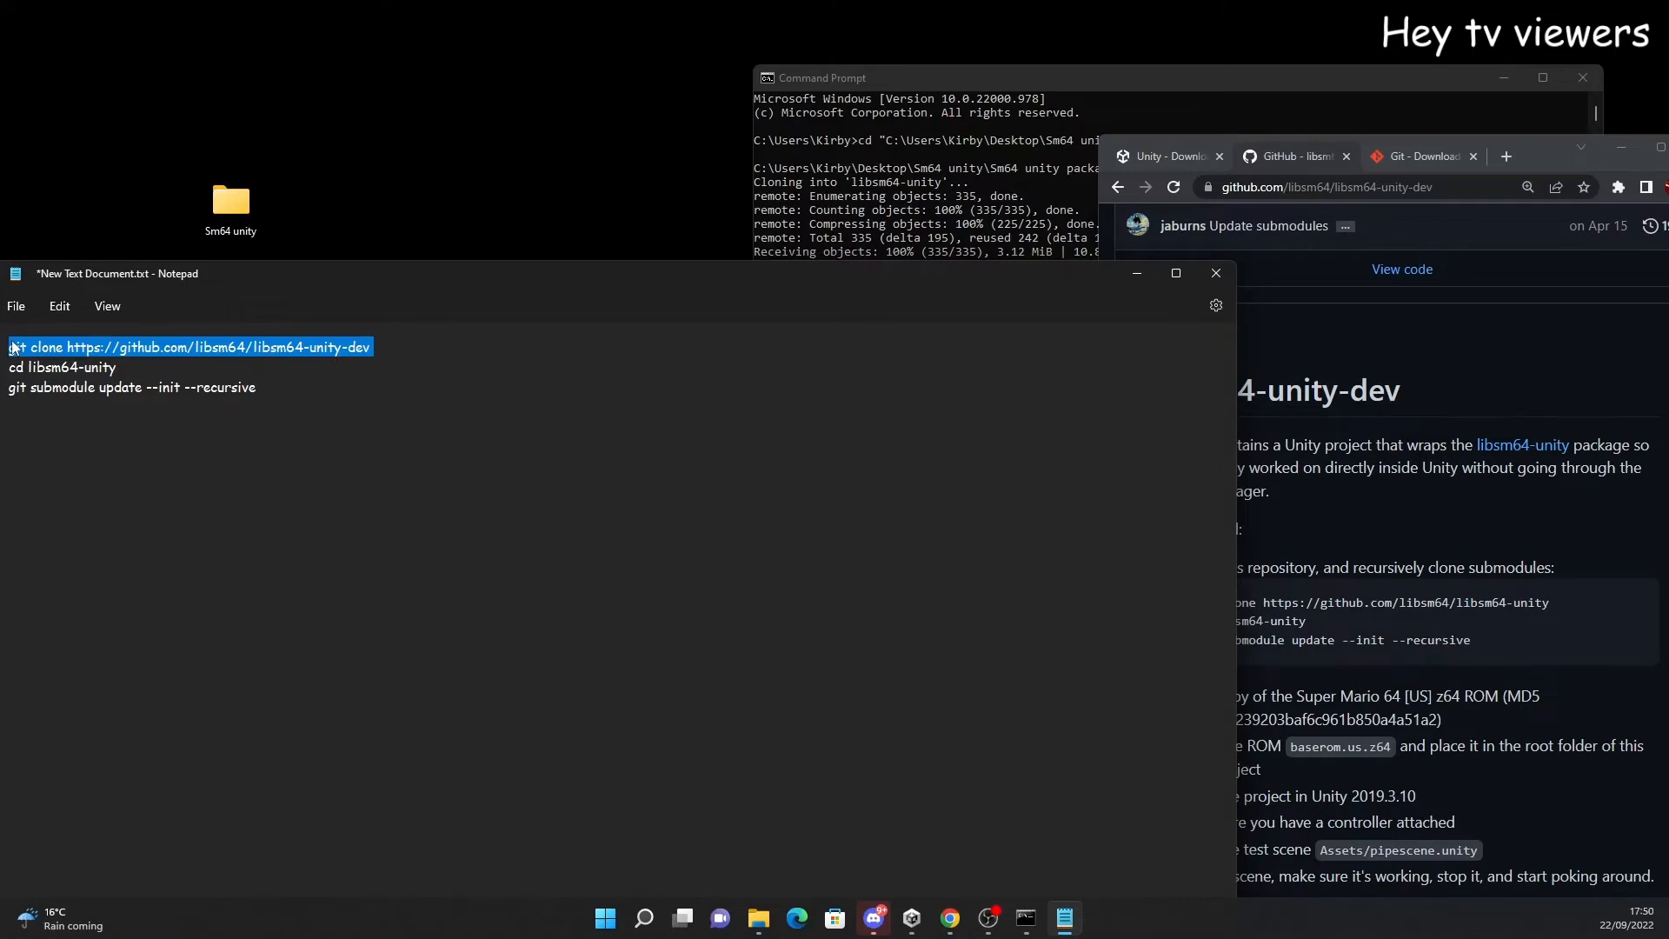
left_click_drag(13, 352, 36, 368)
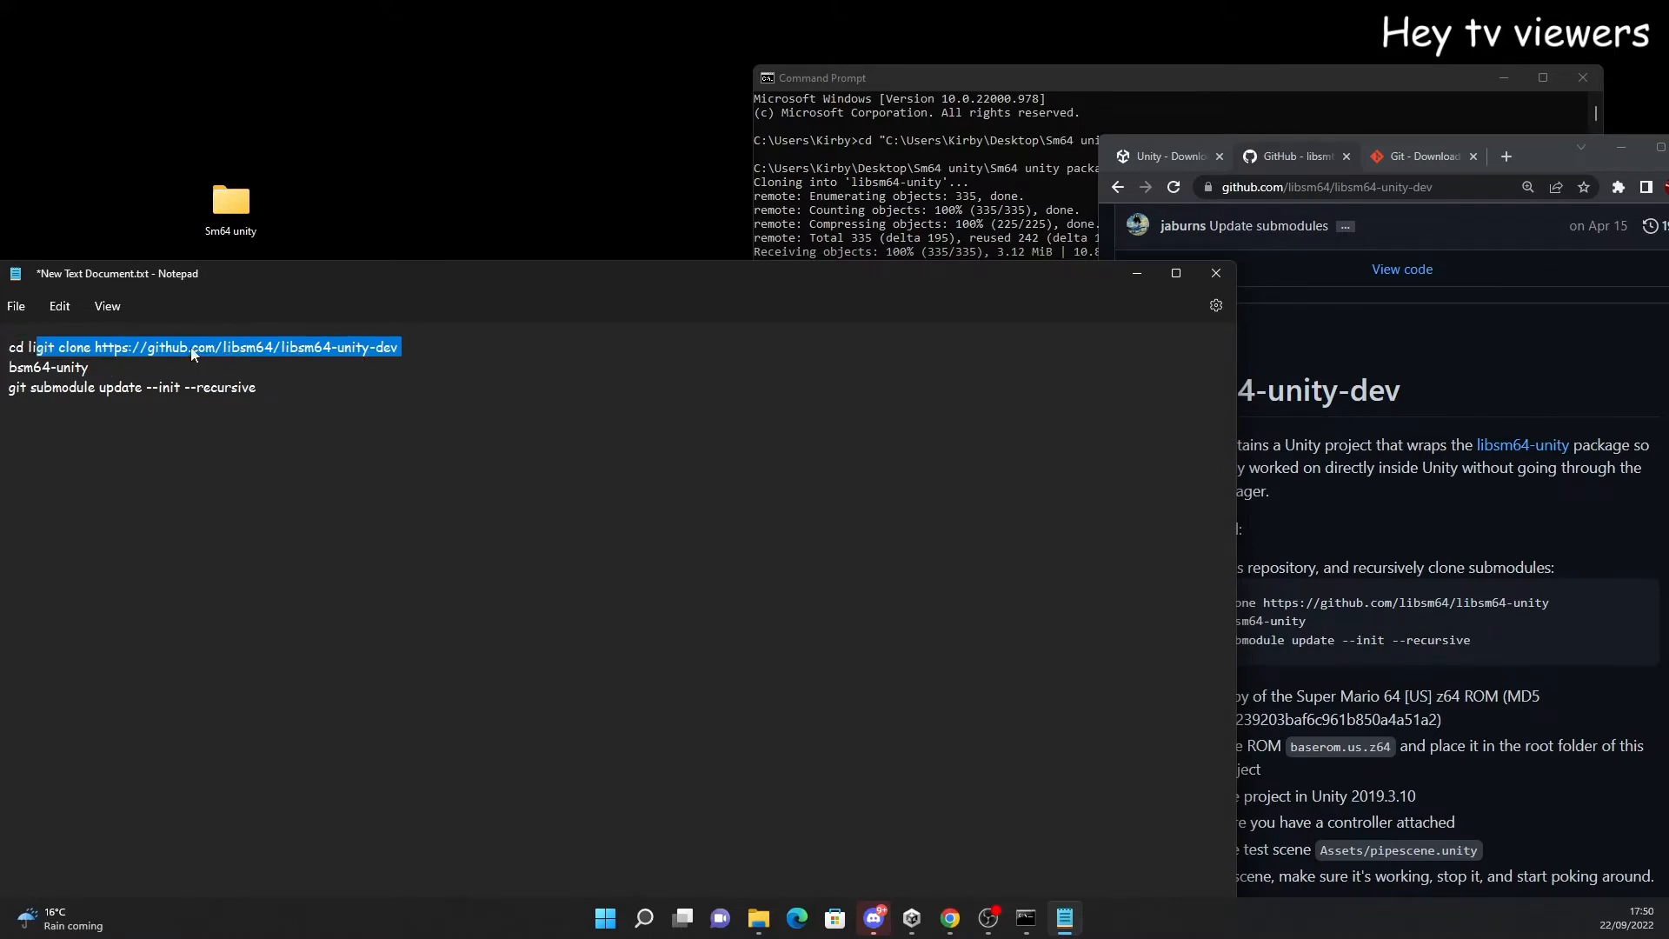
key("ctrl+z")
left_click(225, 387)
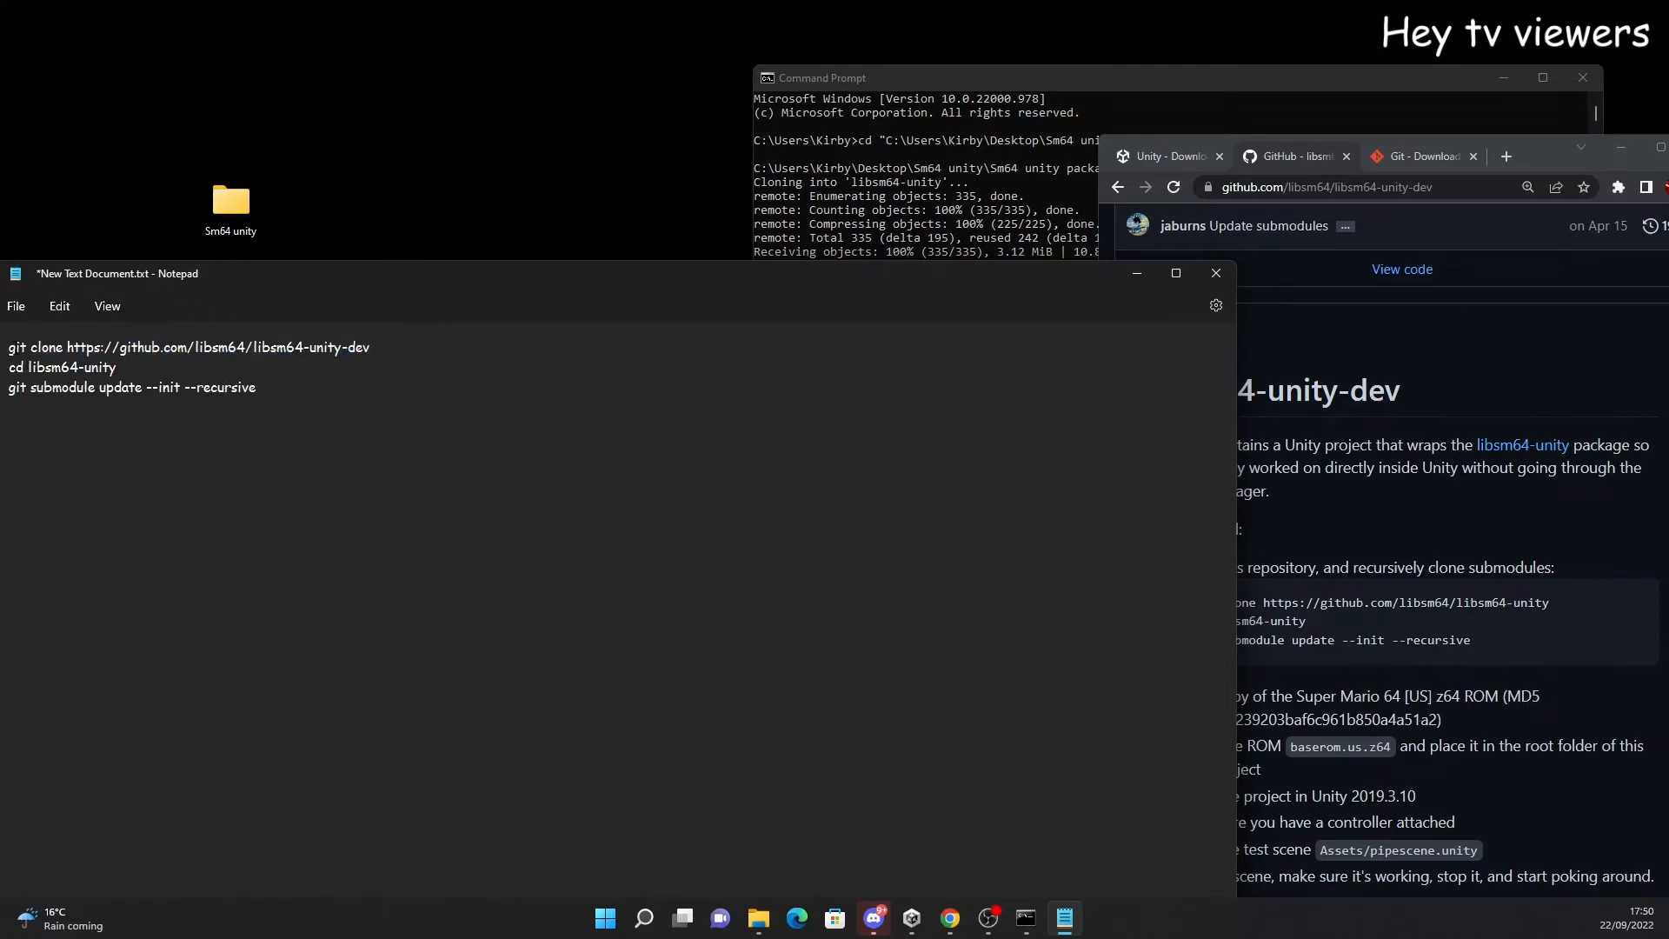
Copy all three commands from Notepad and run them in Command Prompt to clone libsm64-unity-dev into the Sm64 unity project folder
left_click_drag(8, 346, 262, 388)
key("ctrl+c")
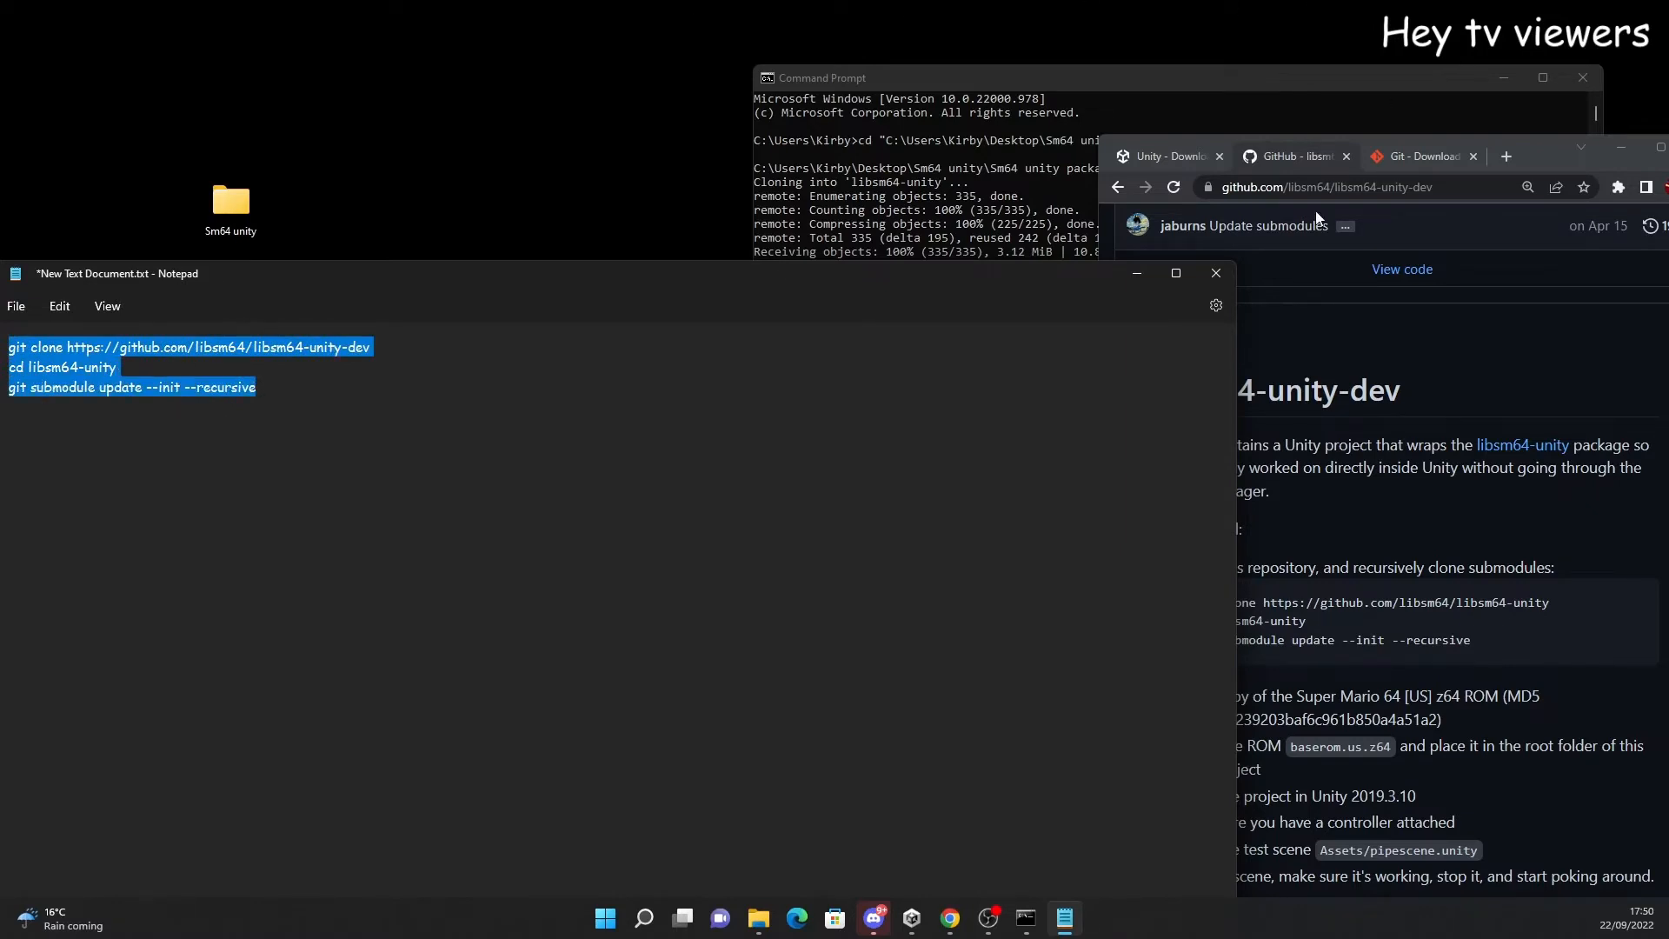
left_click(1278, 76)
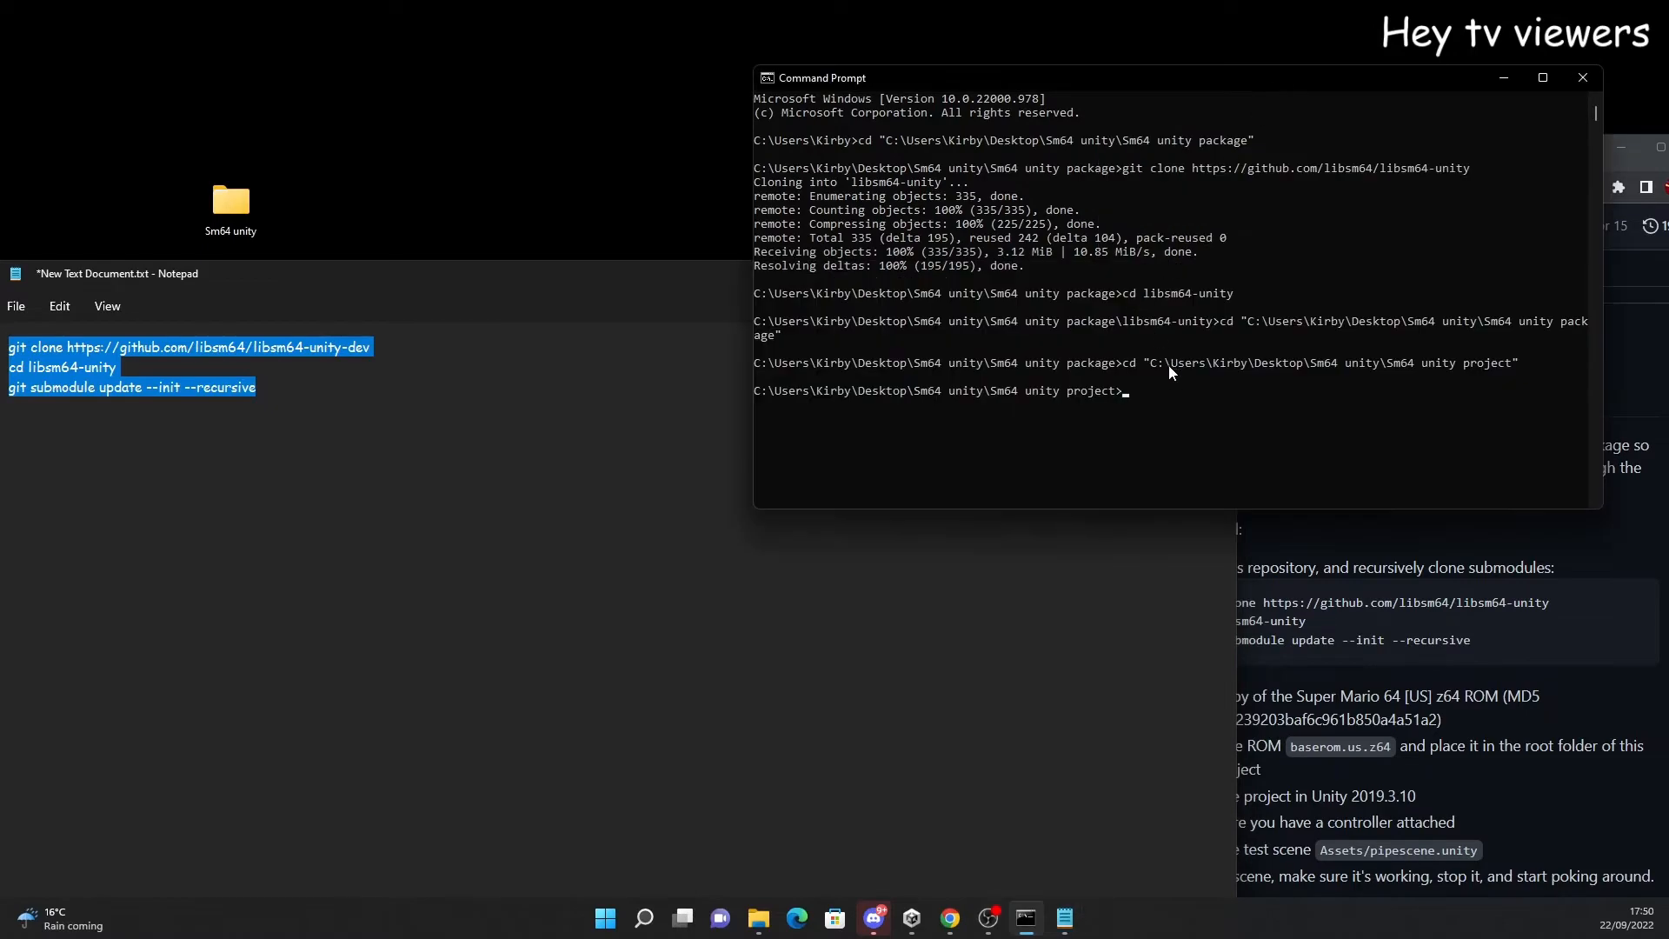
key("ctrl+v")
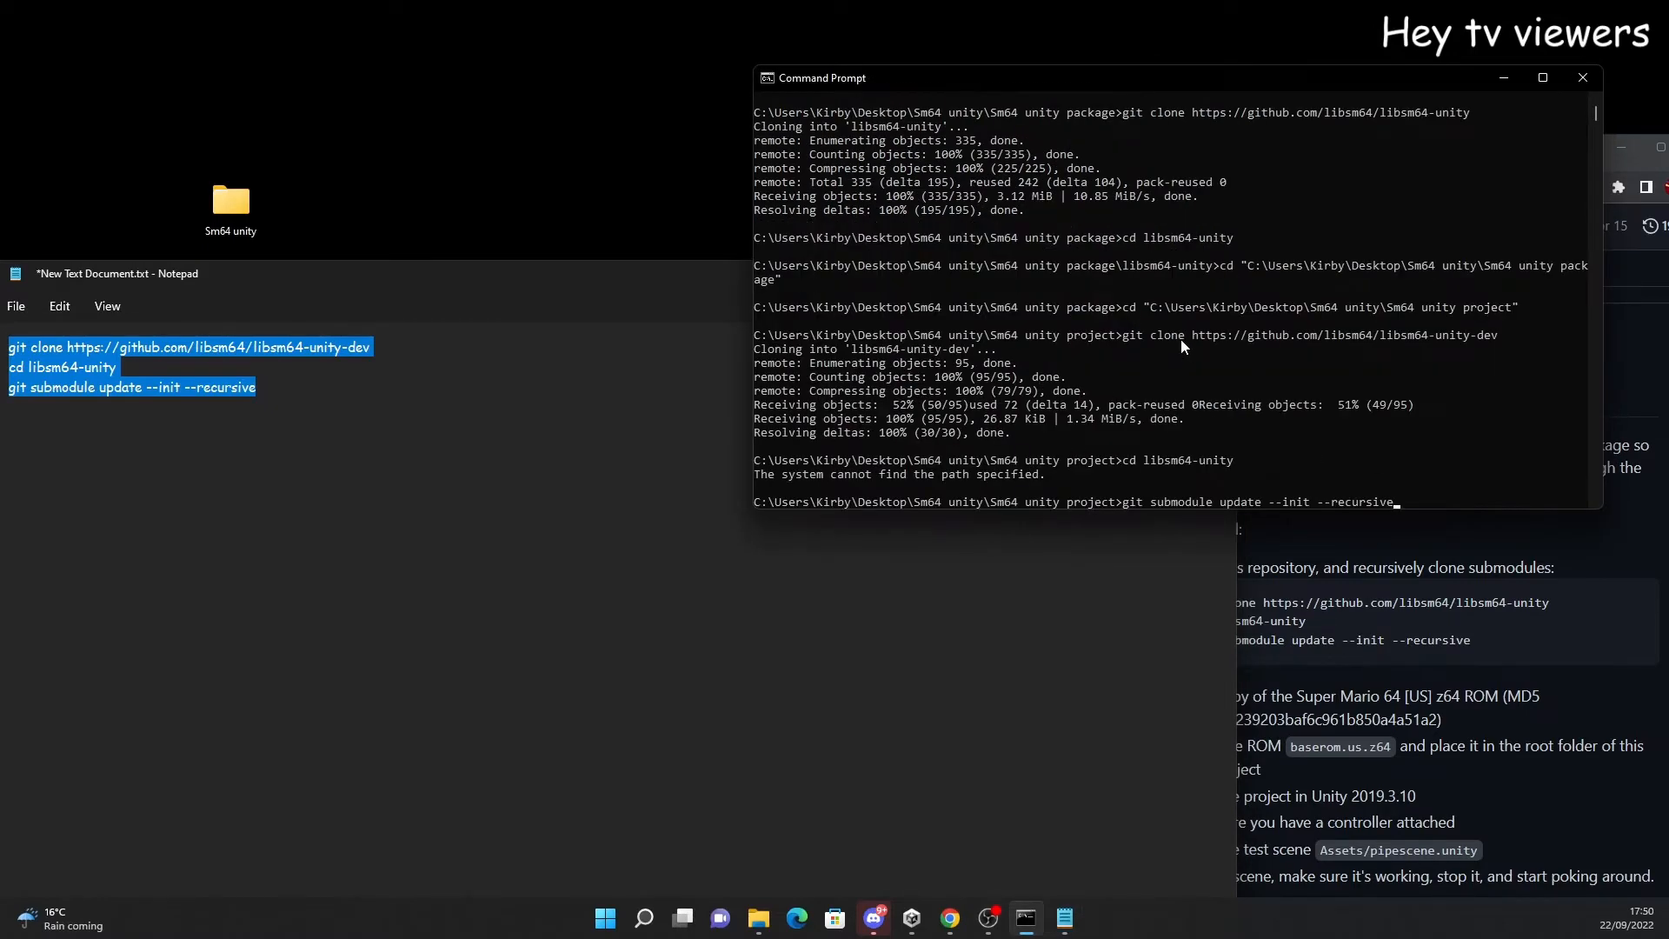
scroll(1187, 331, "down", 3)
scroll(1211, 364, "up", 1)
Rename the libsm64-unity folder inside Sm64 unity package to libsm64 package
left_click_drag(714, 275, 730, 806)
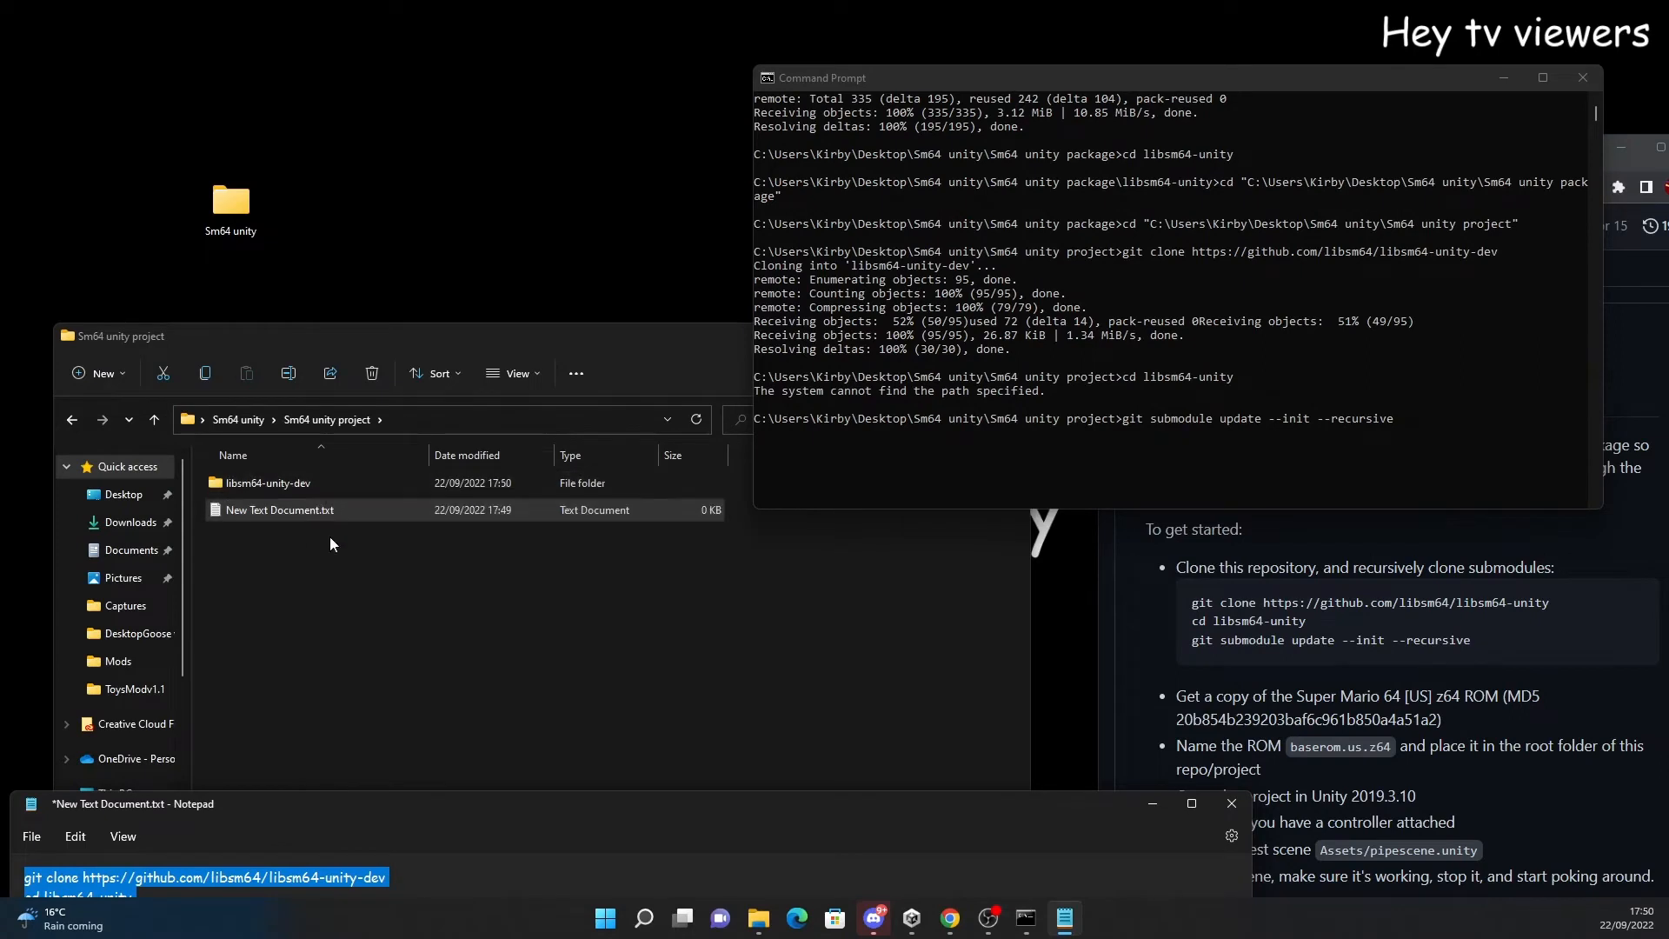
left_click(238, 421)
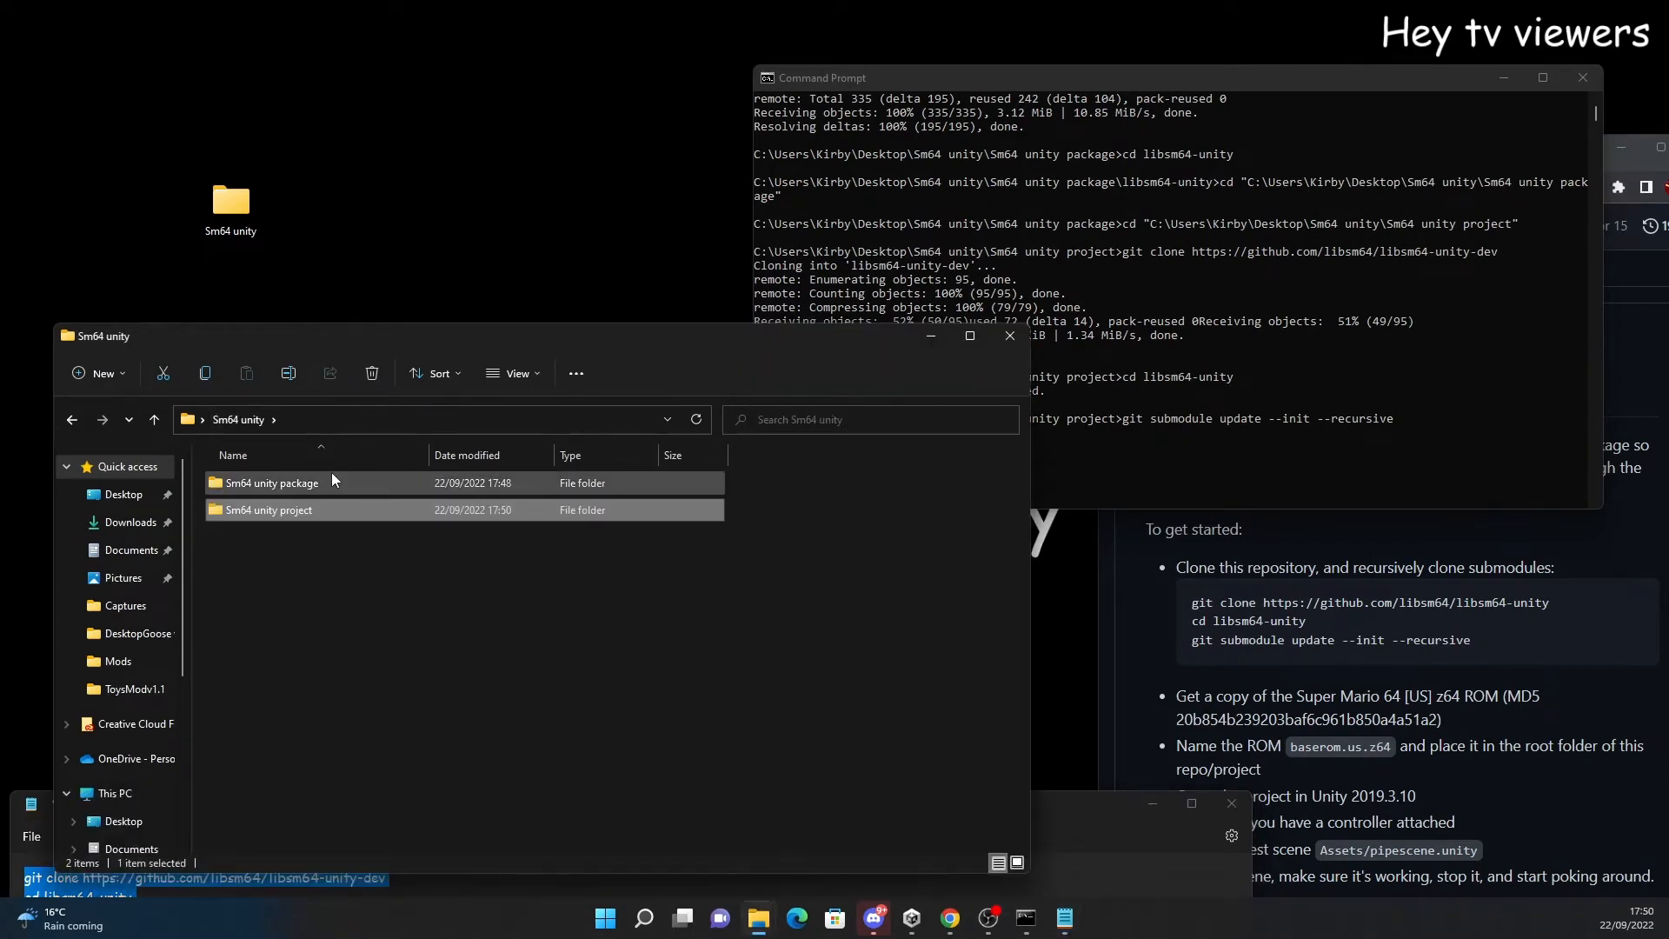
double_click(331, 479)
left_click(278, 487)
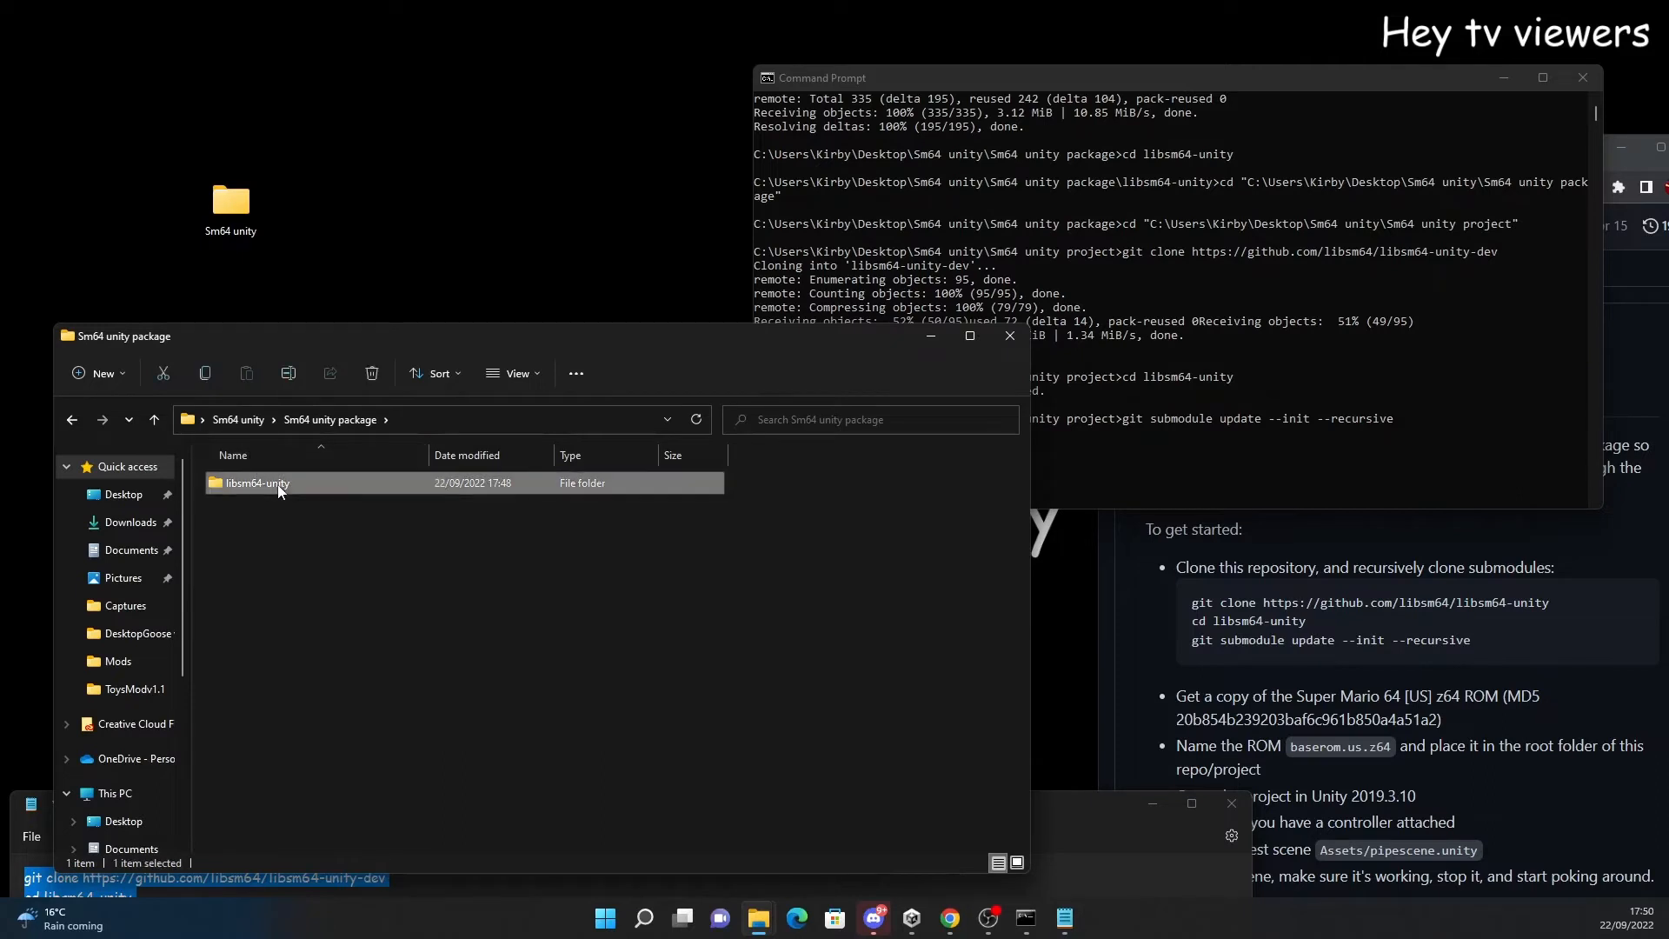
key("F2")
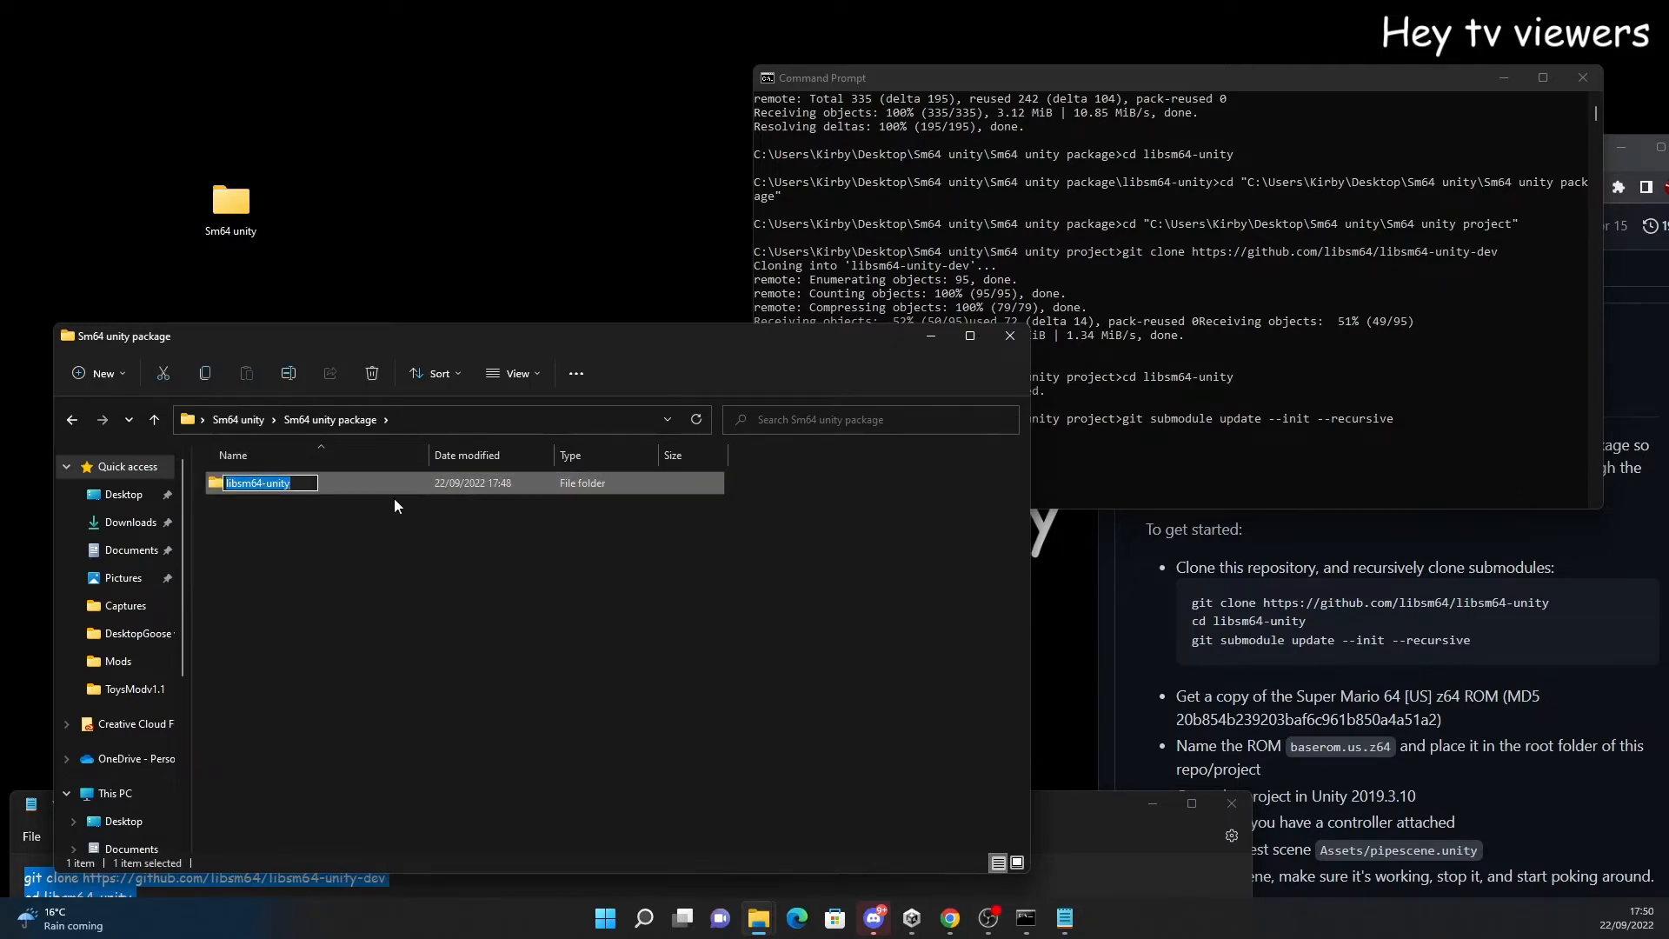
type("Pac")
key("BackSpace")
key("BackSpace")
key("BackSpace")
type("libsm64 package")
key("Return")
Rename the libsm64-unity-dev folder inside Sm64 unity project to Libsm64 project
left_click(226, 420)
double_click(300, 511)
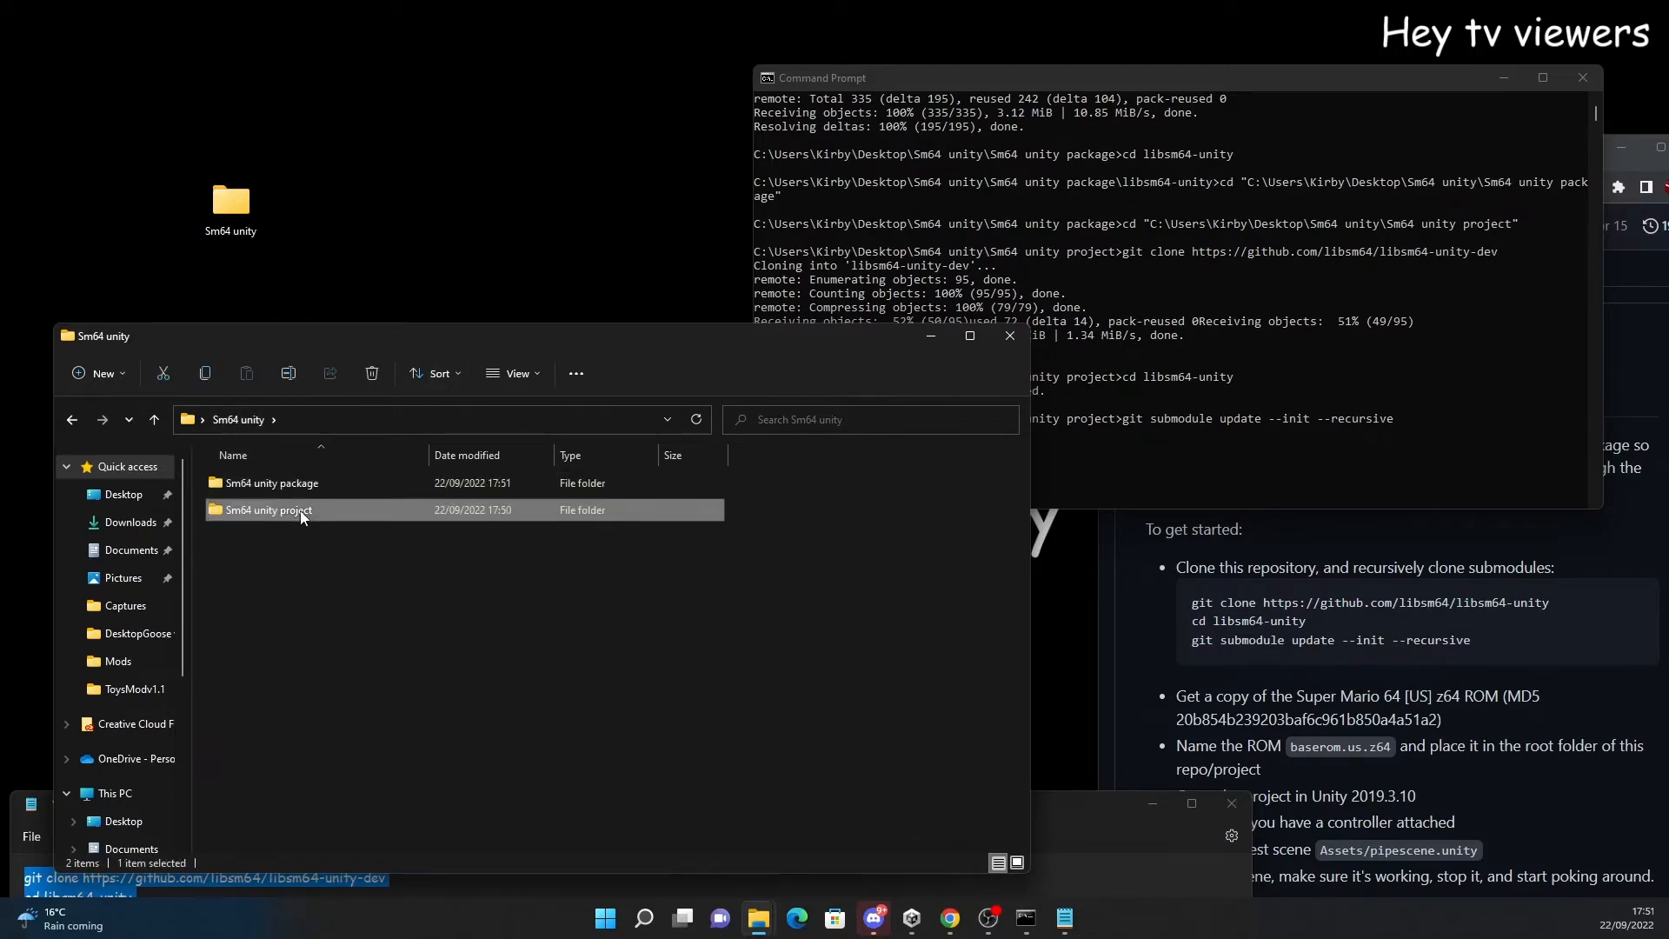
double_click(307, 481)
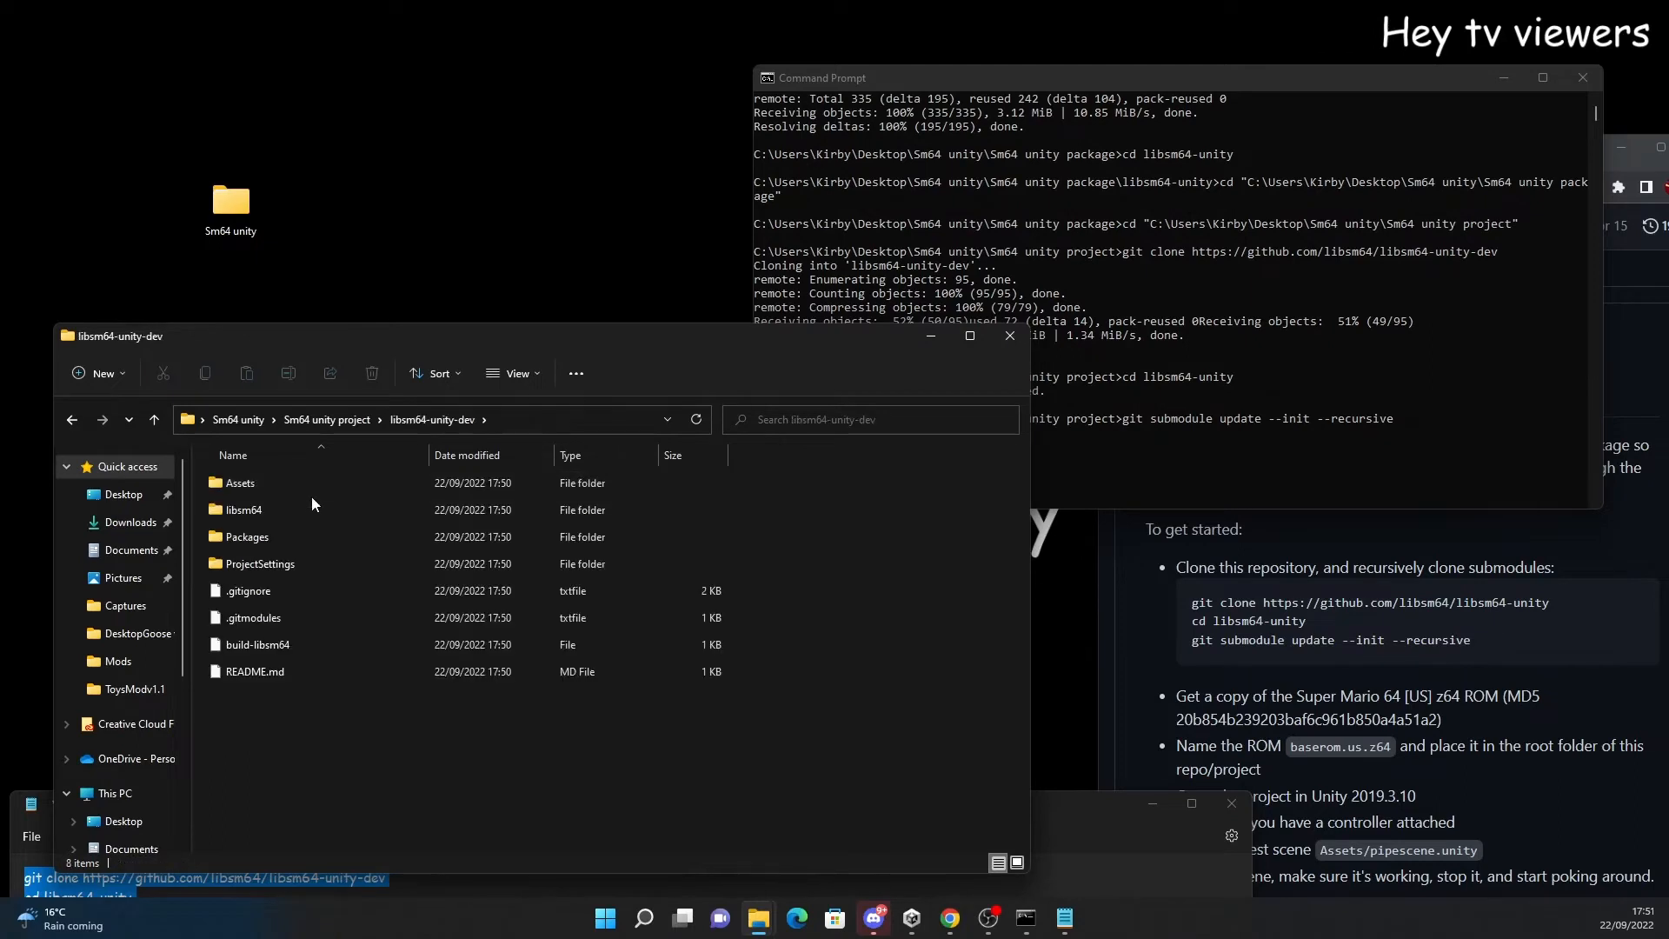
key("alt+Left")
left_click(289, 485)
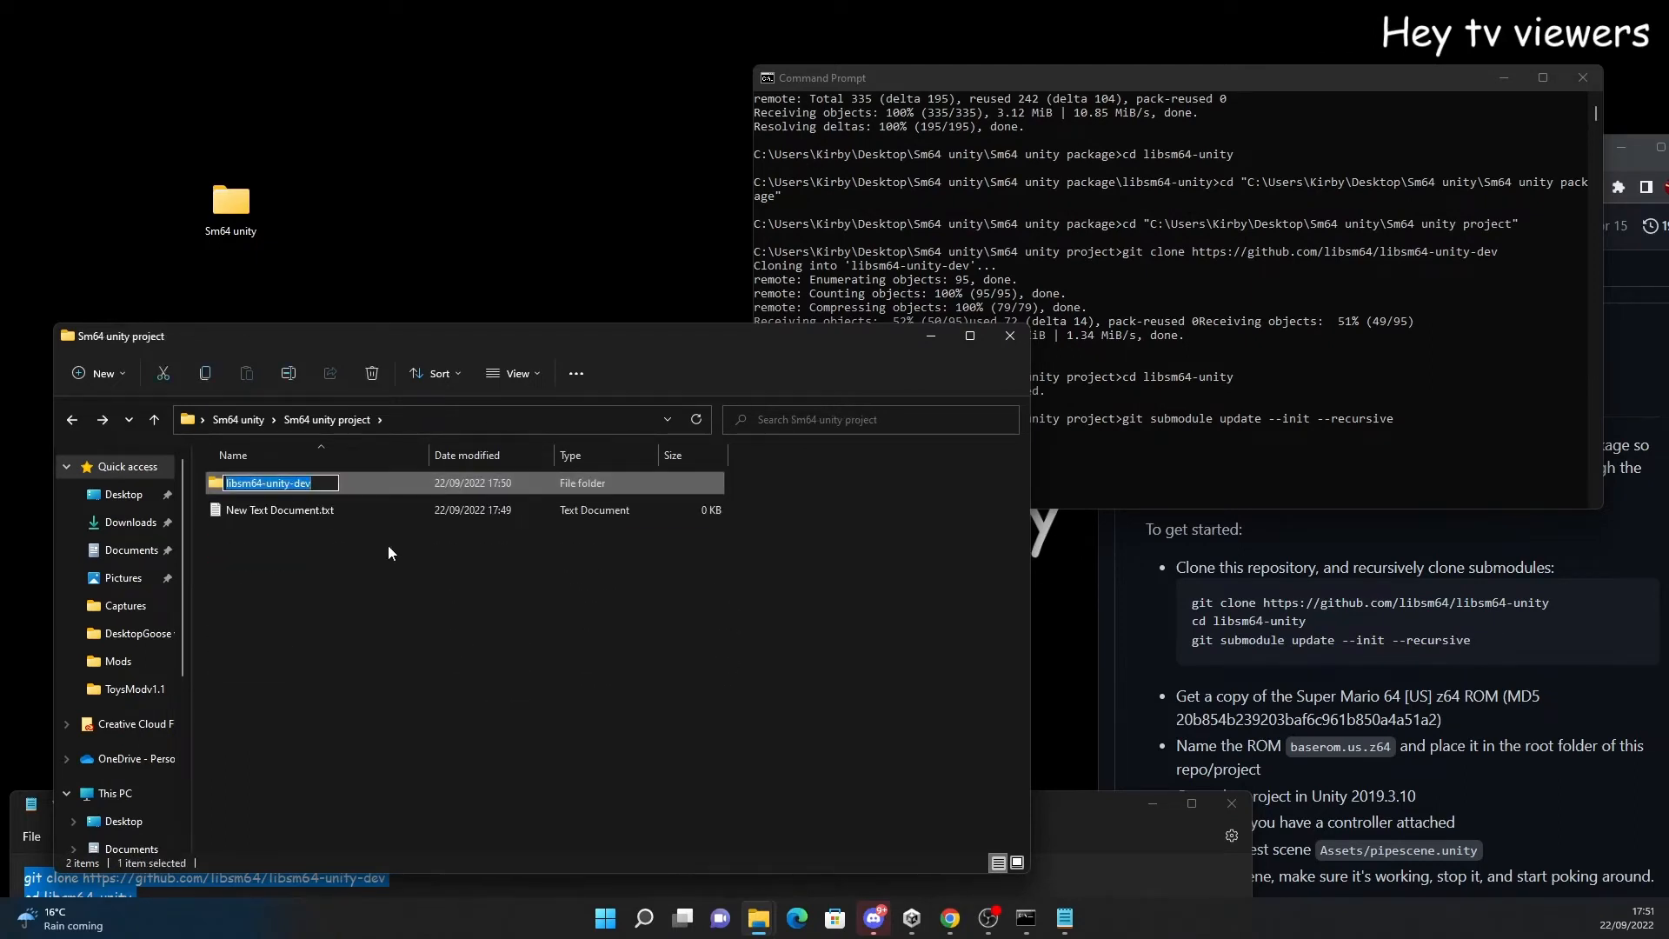
type("L")
key("BackSpace")
type("=")
key("BackSpace")
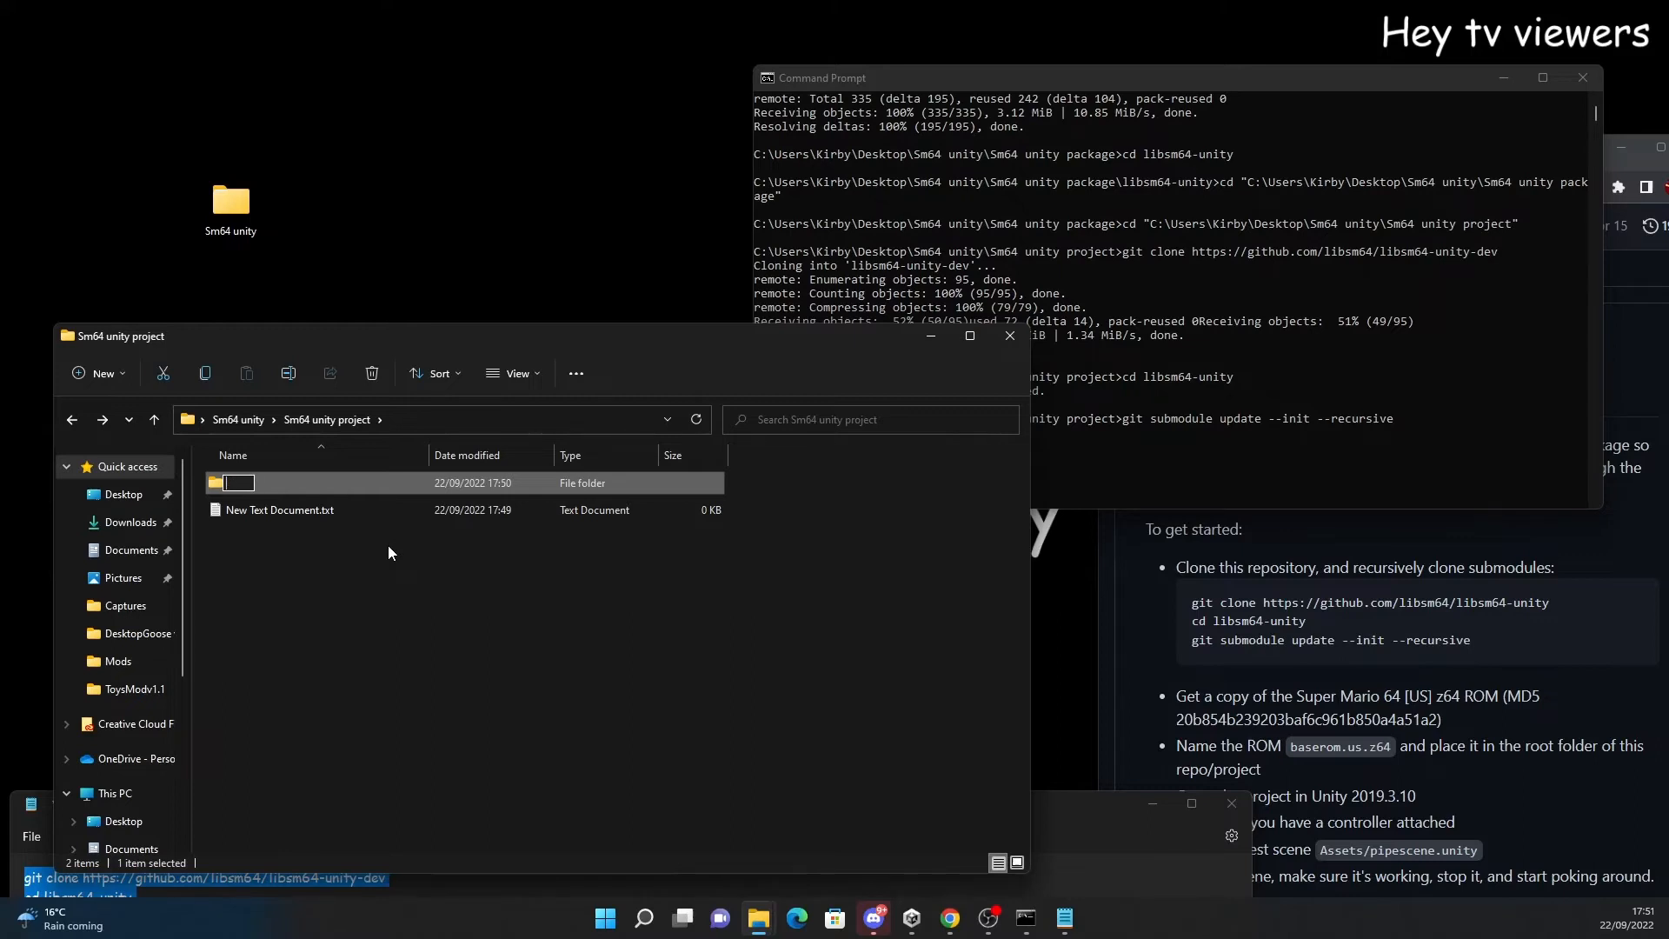
type("Libsm64 project")
key("Return")
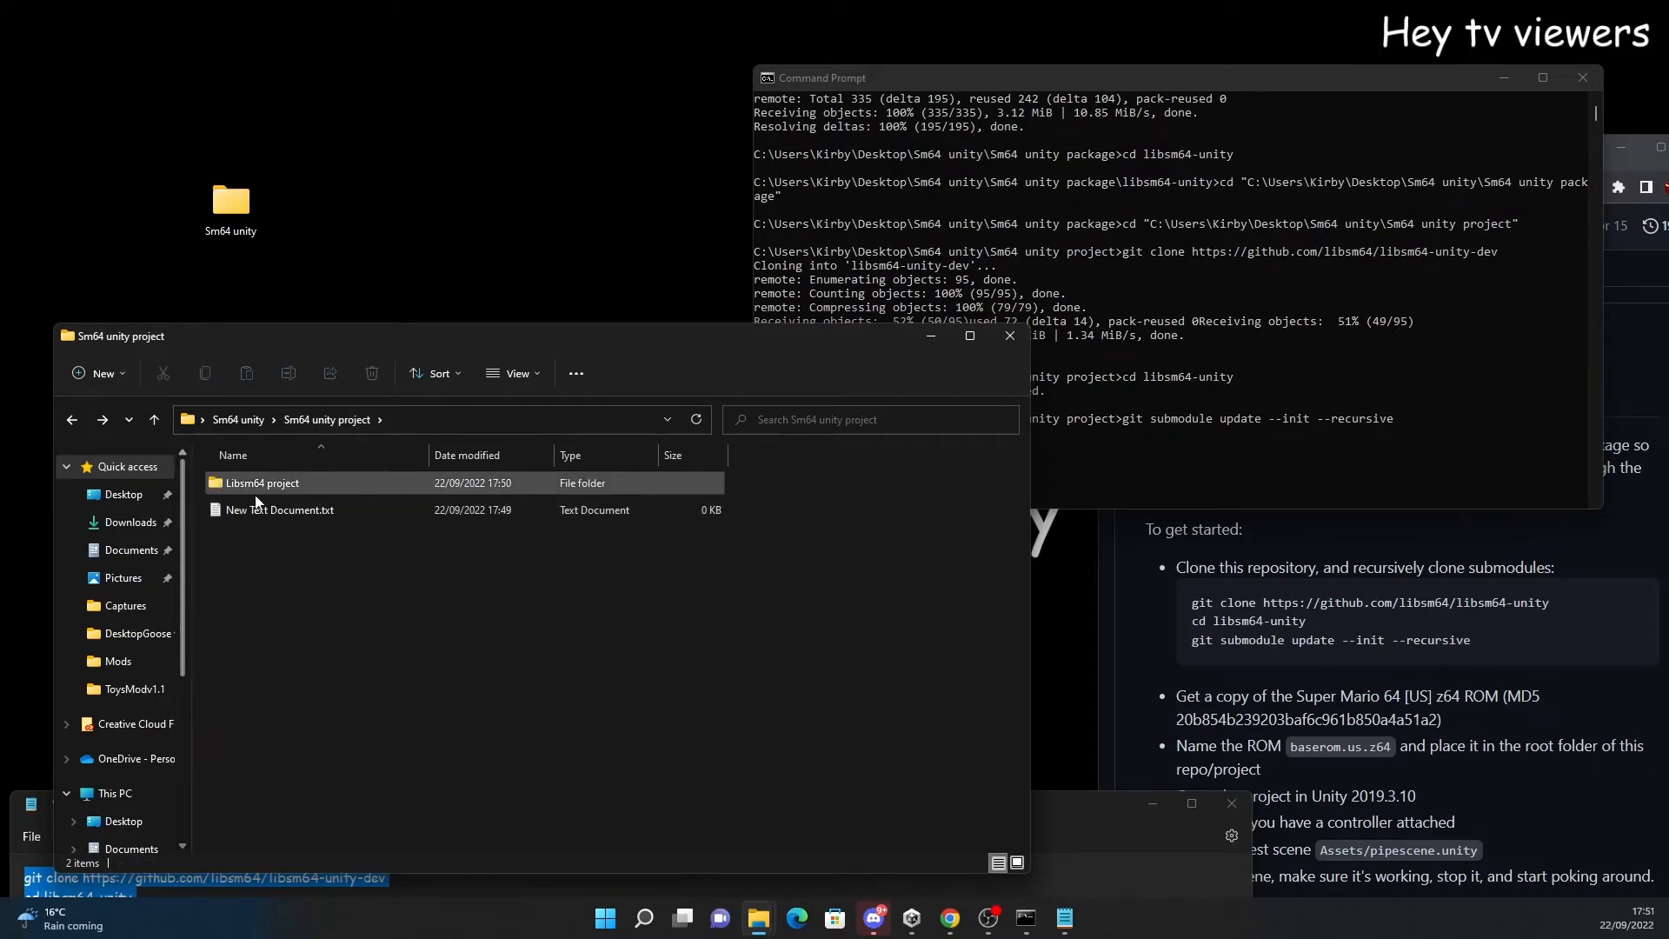
Delete New Text Document.txt from the Sm64 unity project folder, and close Notepad without saving as well as Command Prompt
left_click(272, 513)
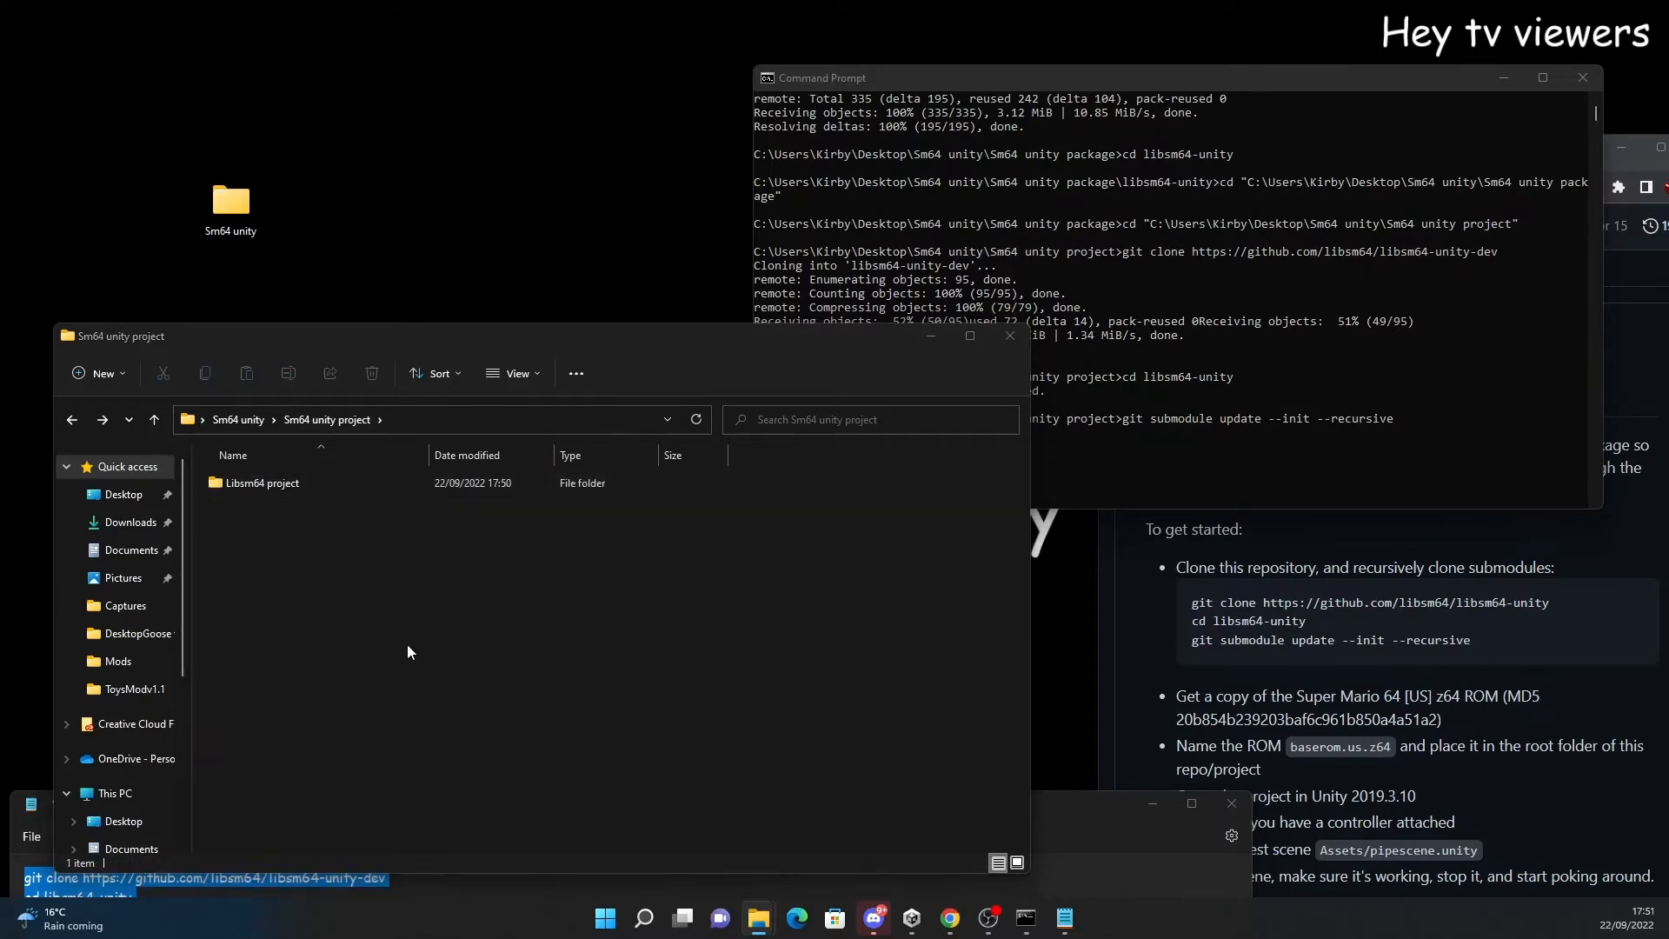
left_click(1066, 923)
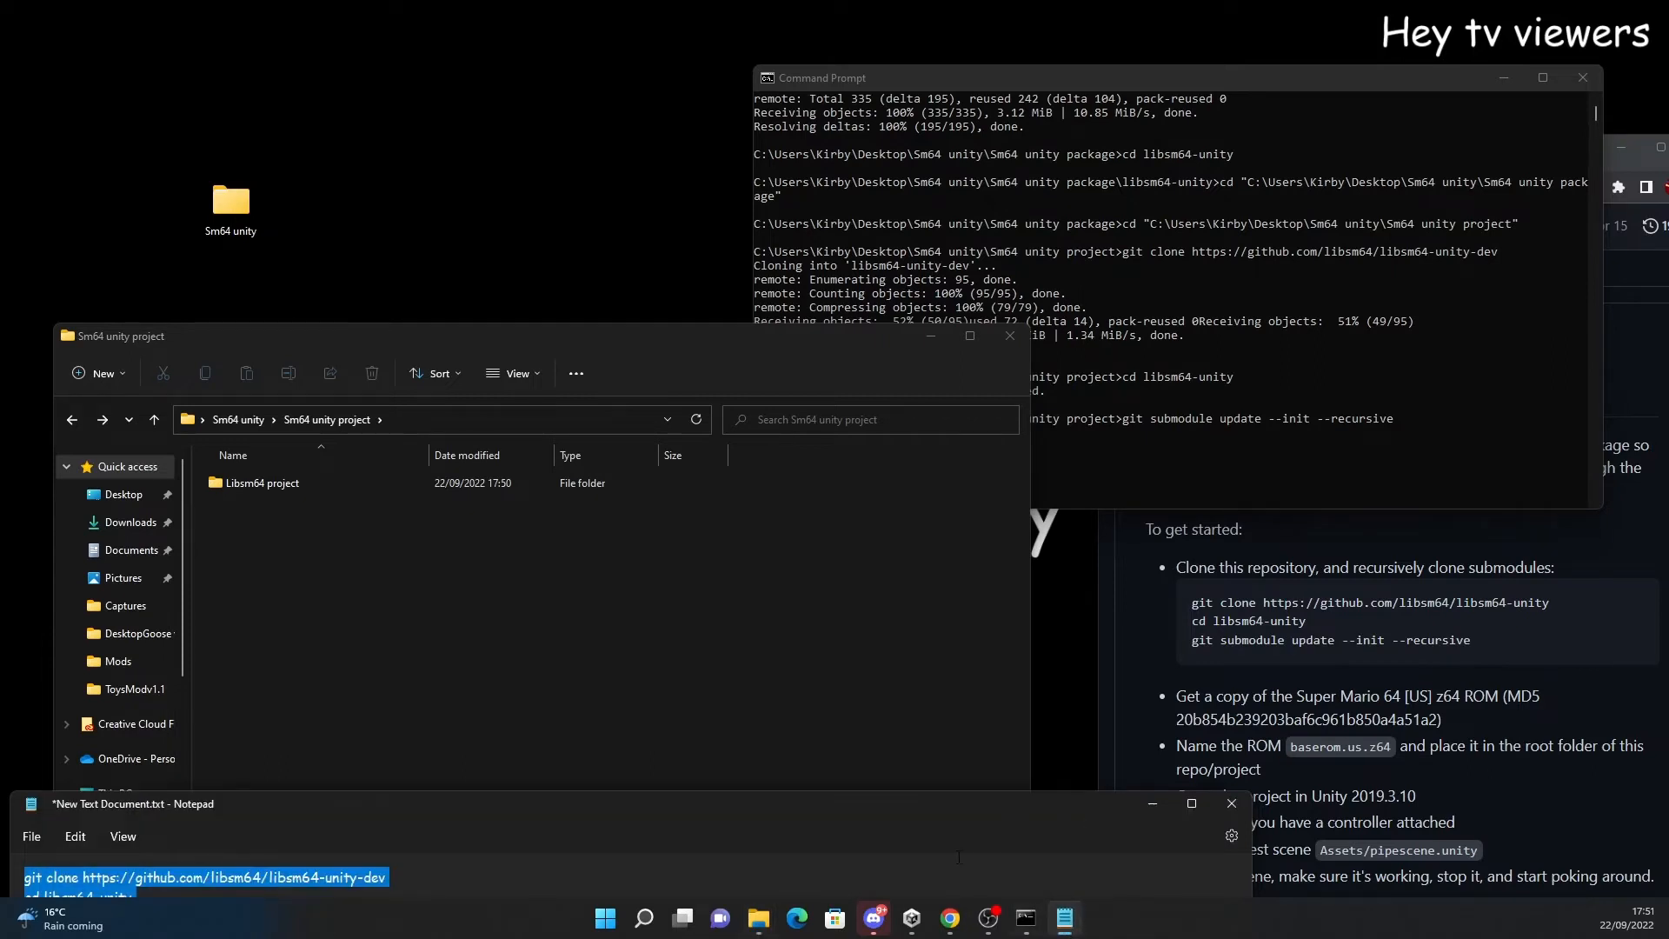
left_click(1232, 803)
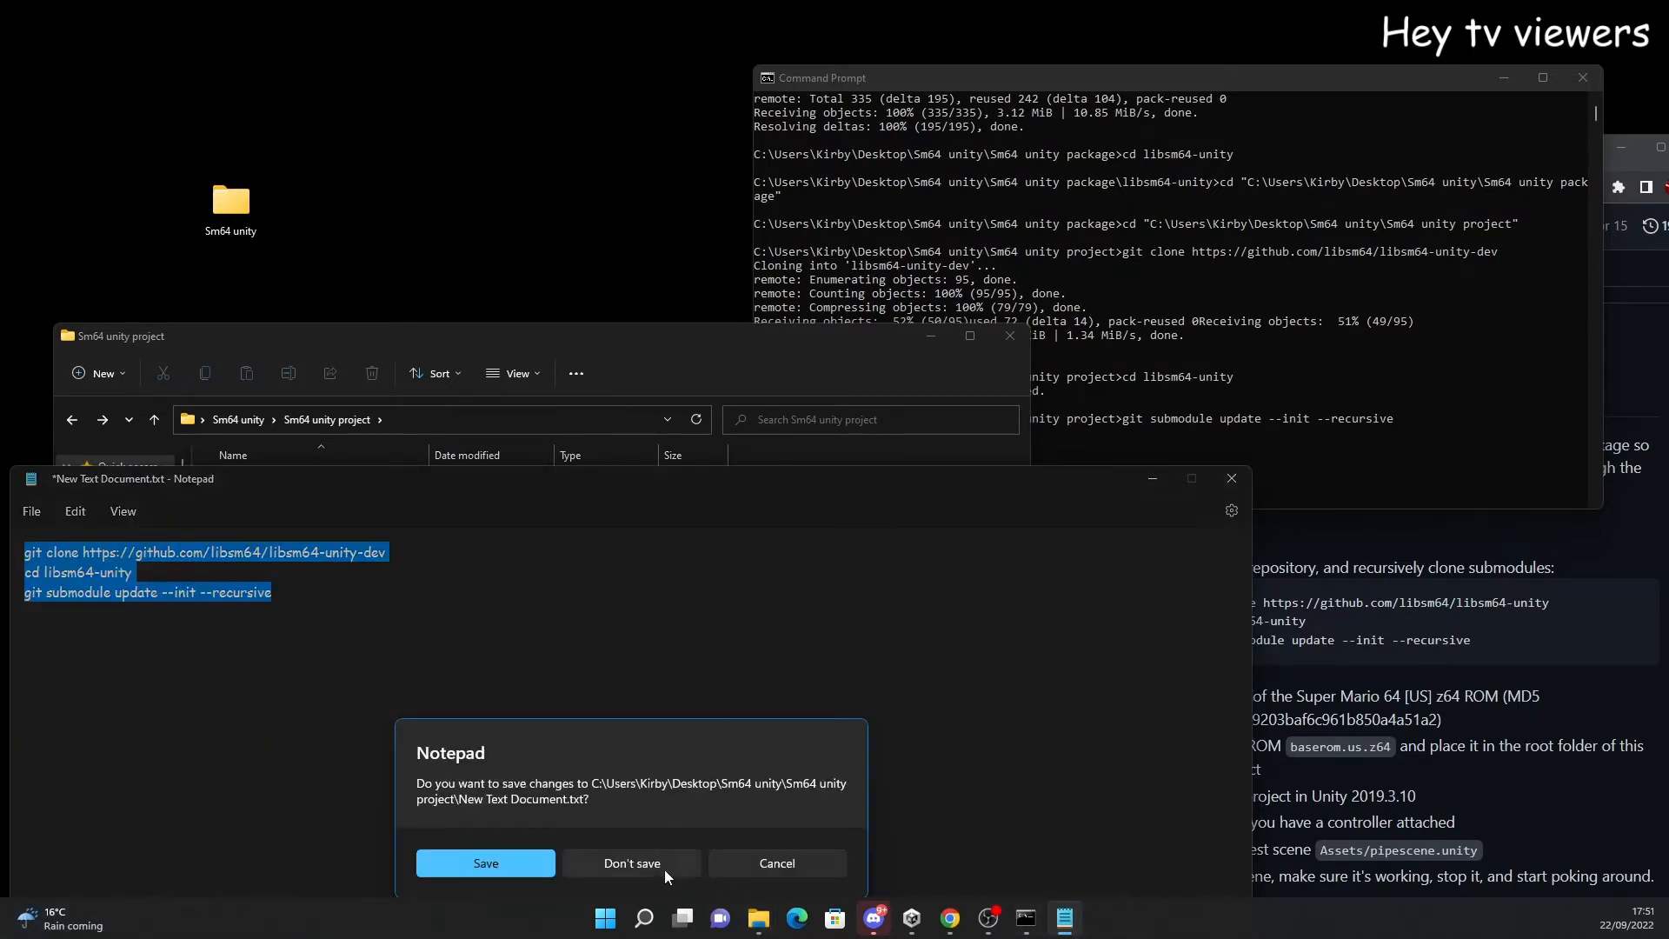
left_click(663, 873)
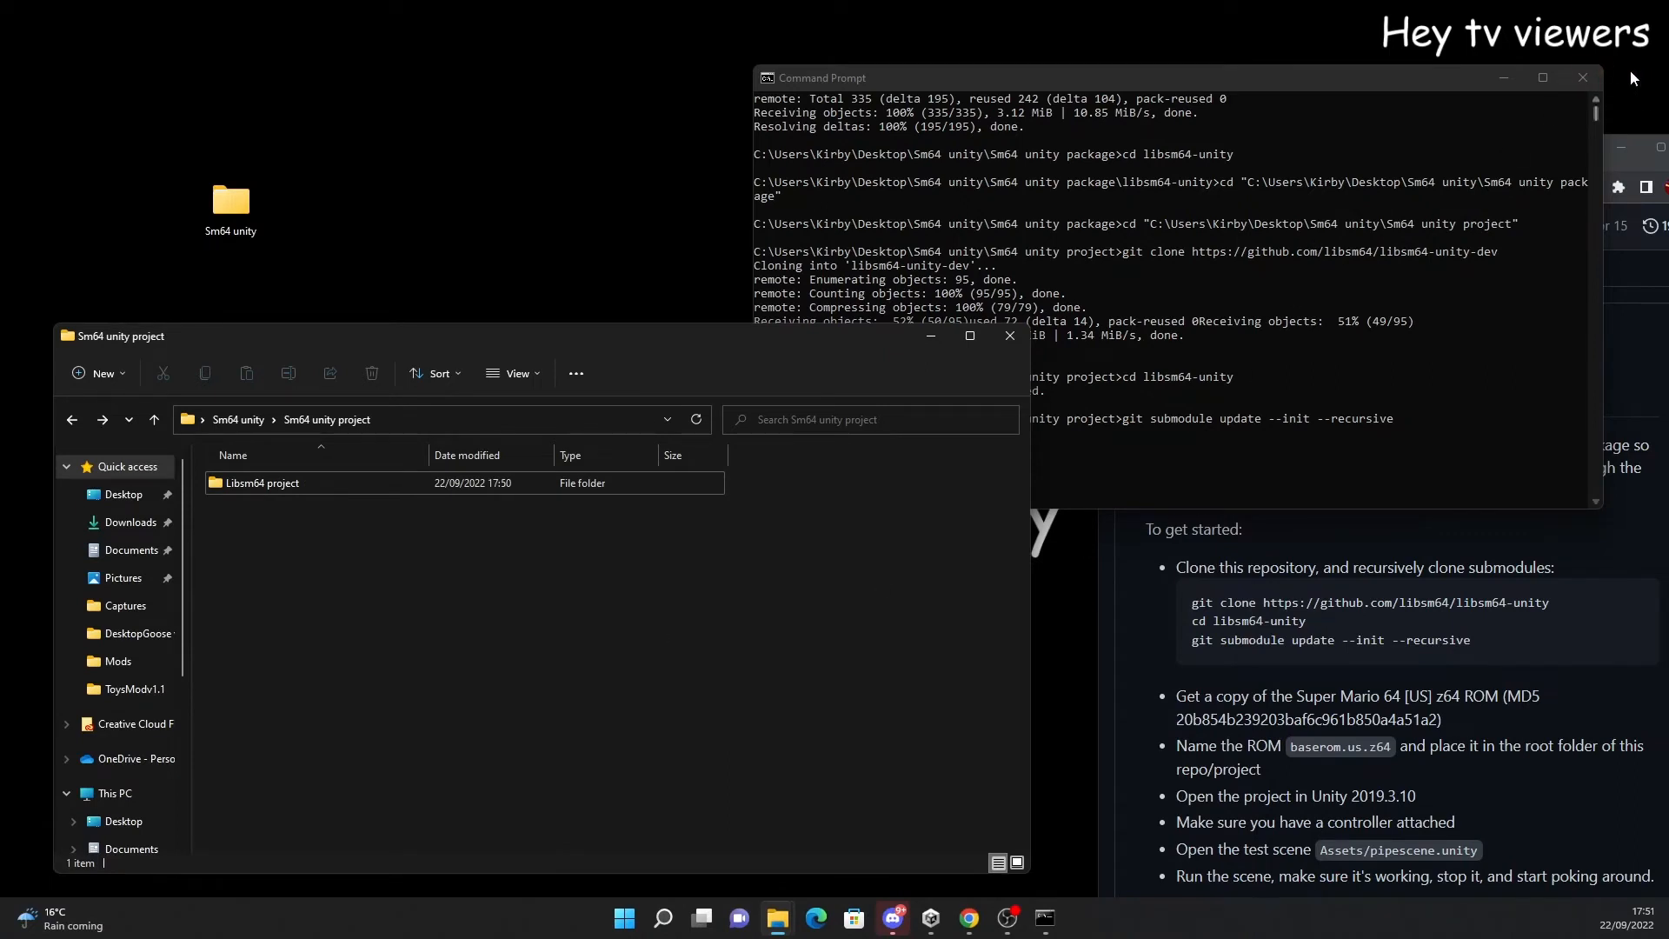
left_click(1584, 80)
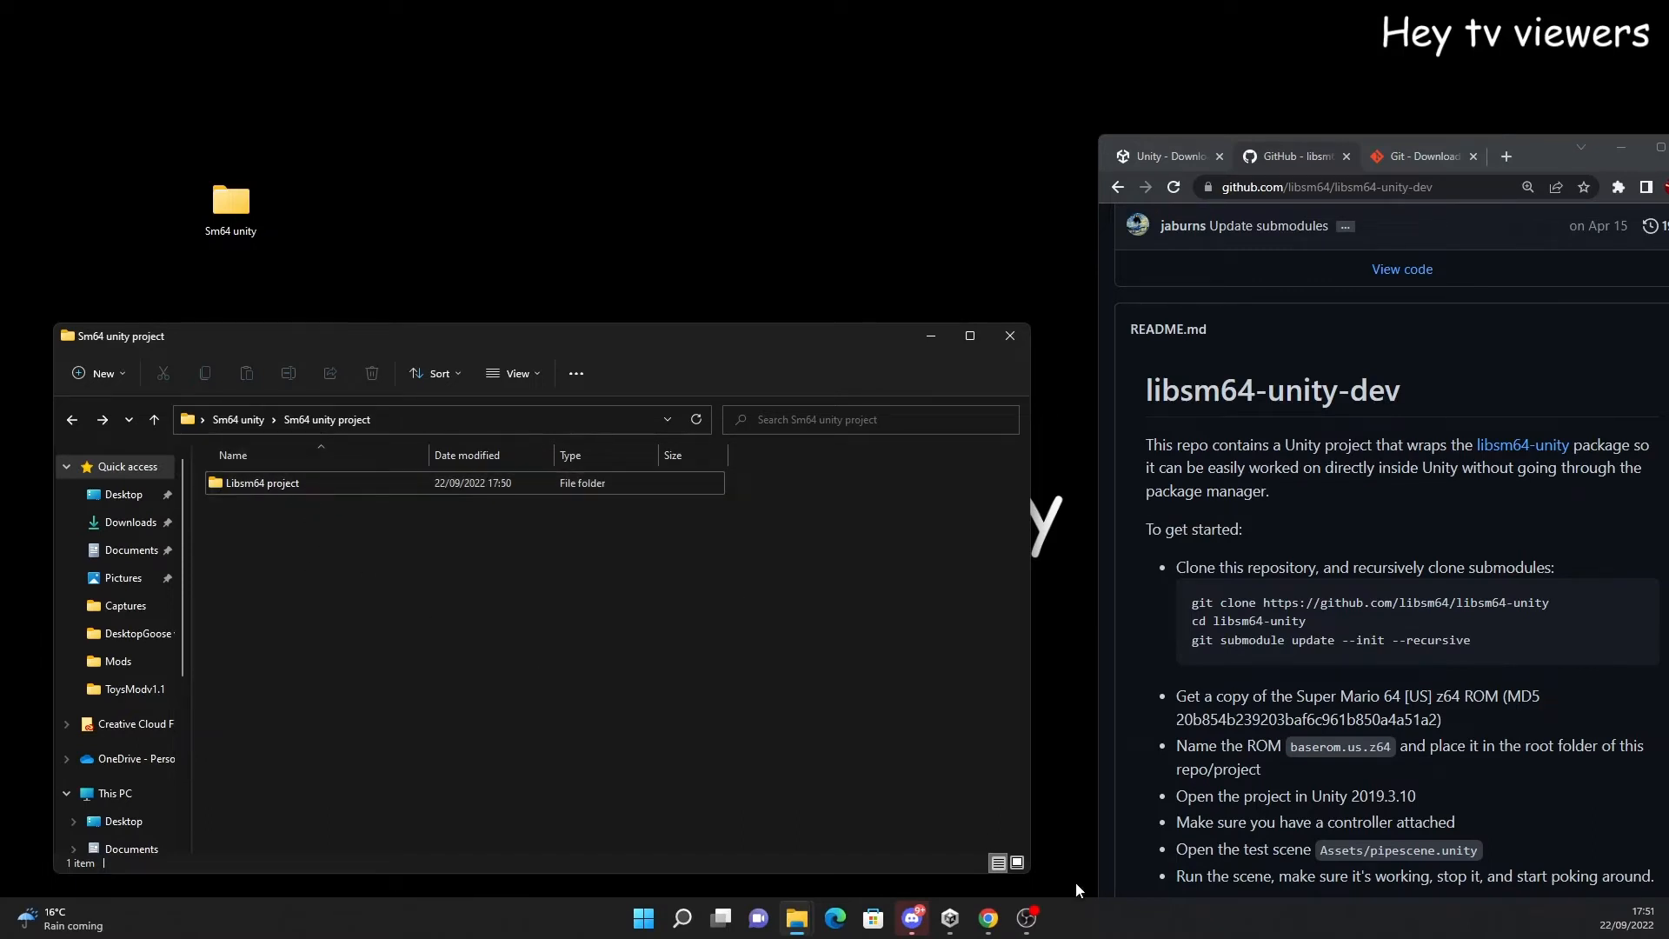
Switch to Unity Hub, open the Libsm64 project folder from Desktop > Sm64 unity > Sm64 unity project, and skip the offered editor update
left_click(948, 924)
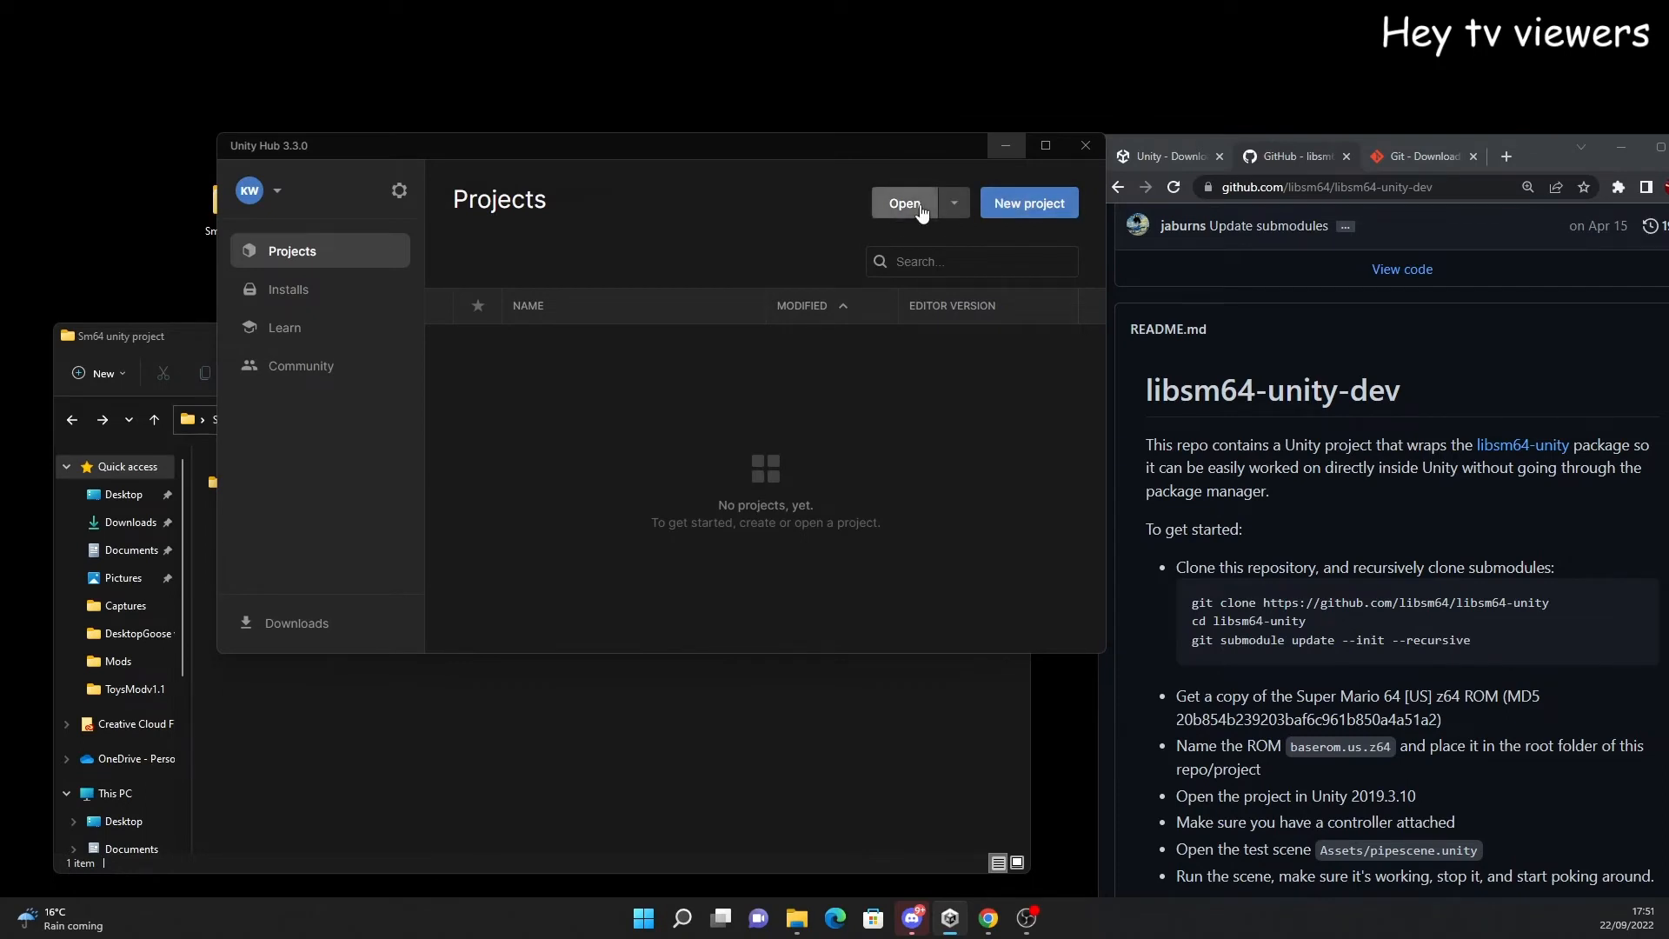
left_click_drag(809, 153, 1170, 135)
left_click(1271, 199)
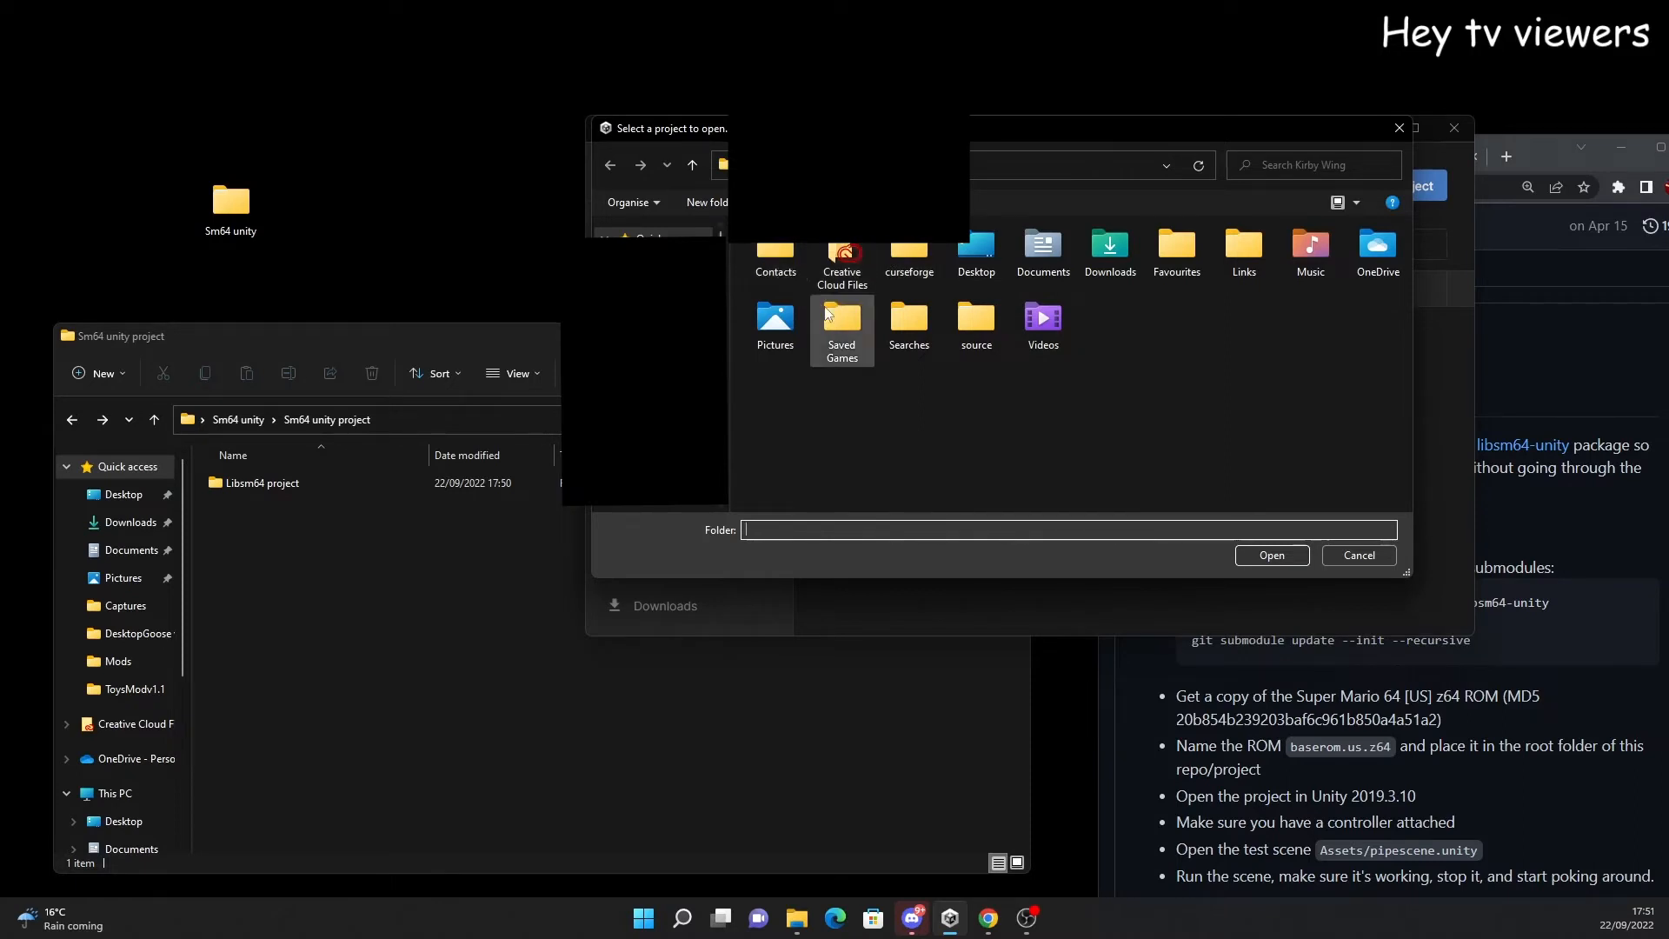
left_click(966, 273)
double_click(967, 273)
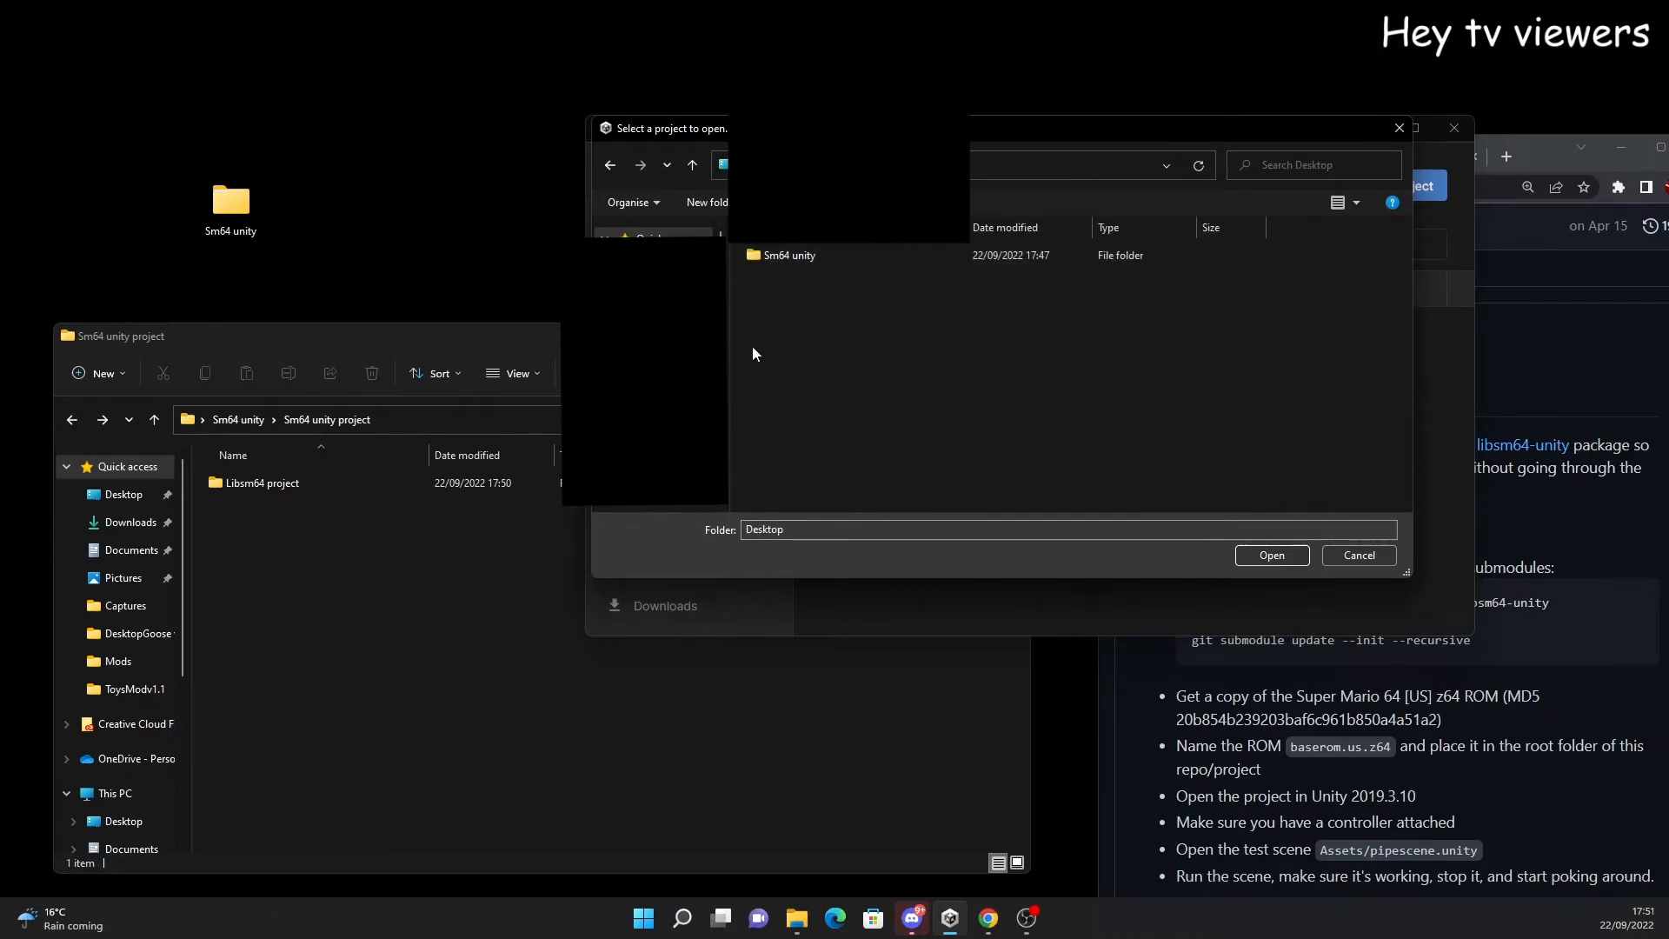
double_click(831, 254)
double_click(856, 292)
left_click(828, 256)
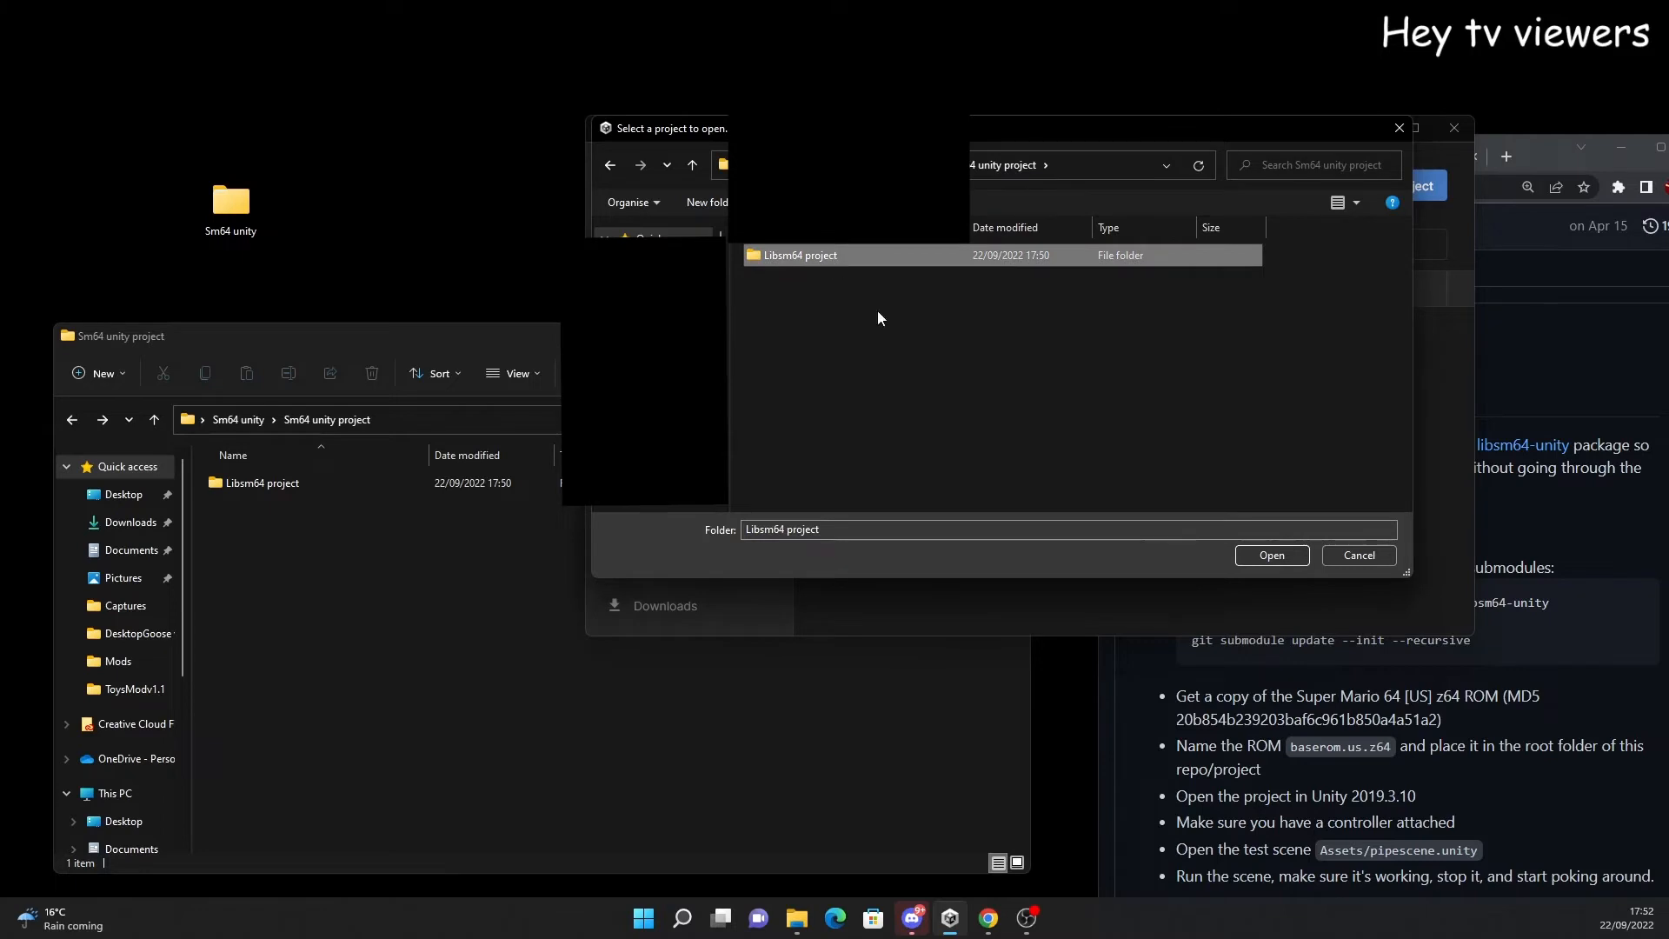
left_click(1278, 556)
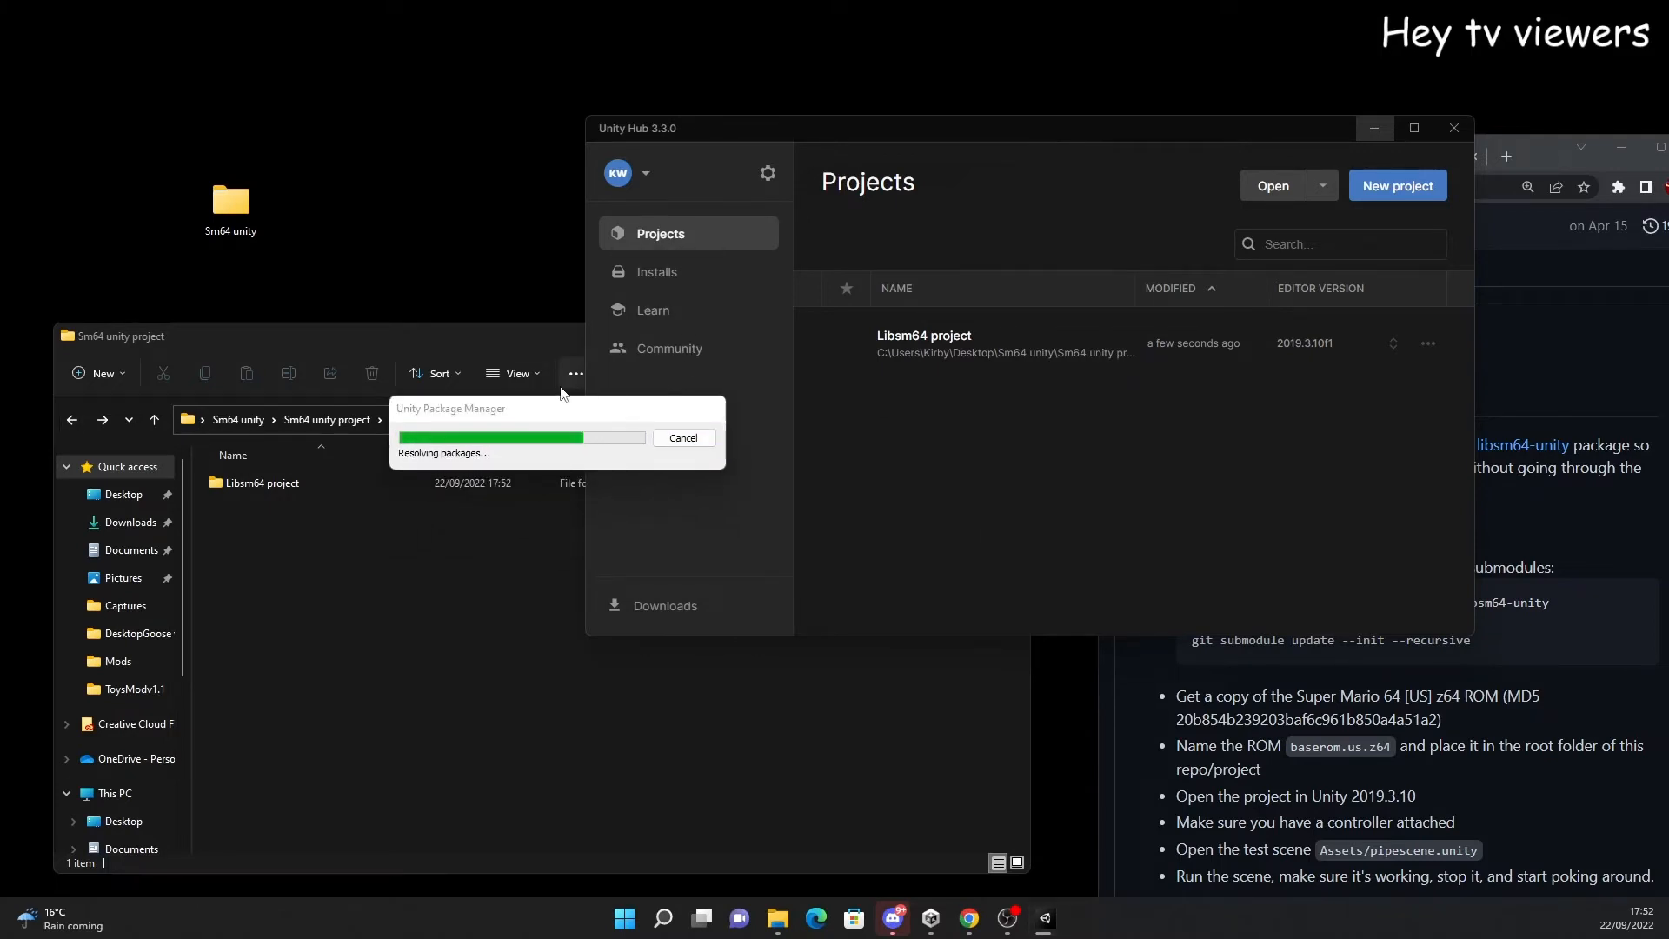
left_click_drag(572, 408, 106, 384)
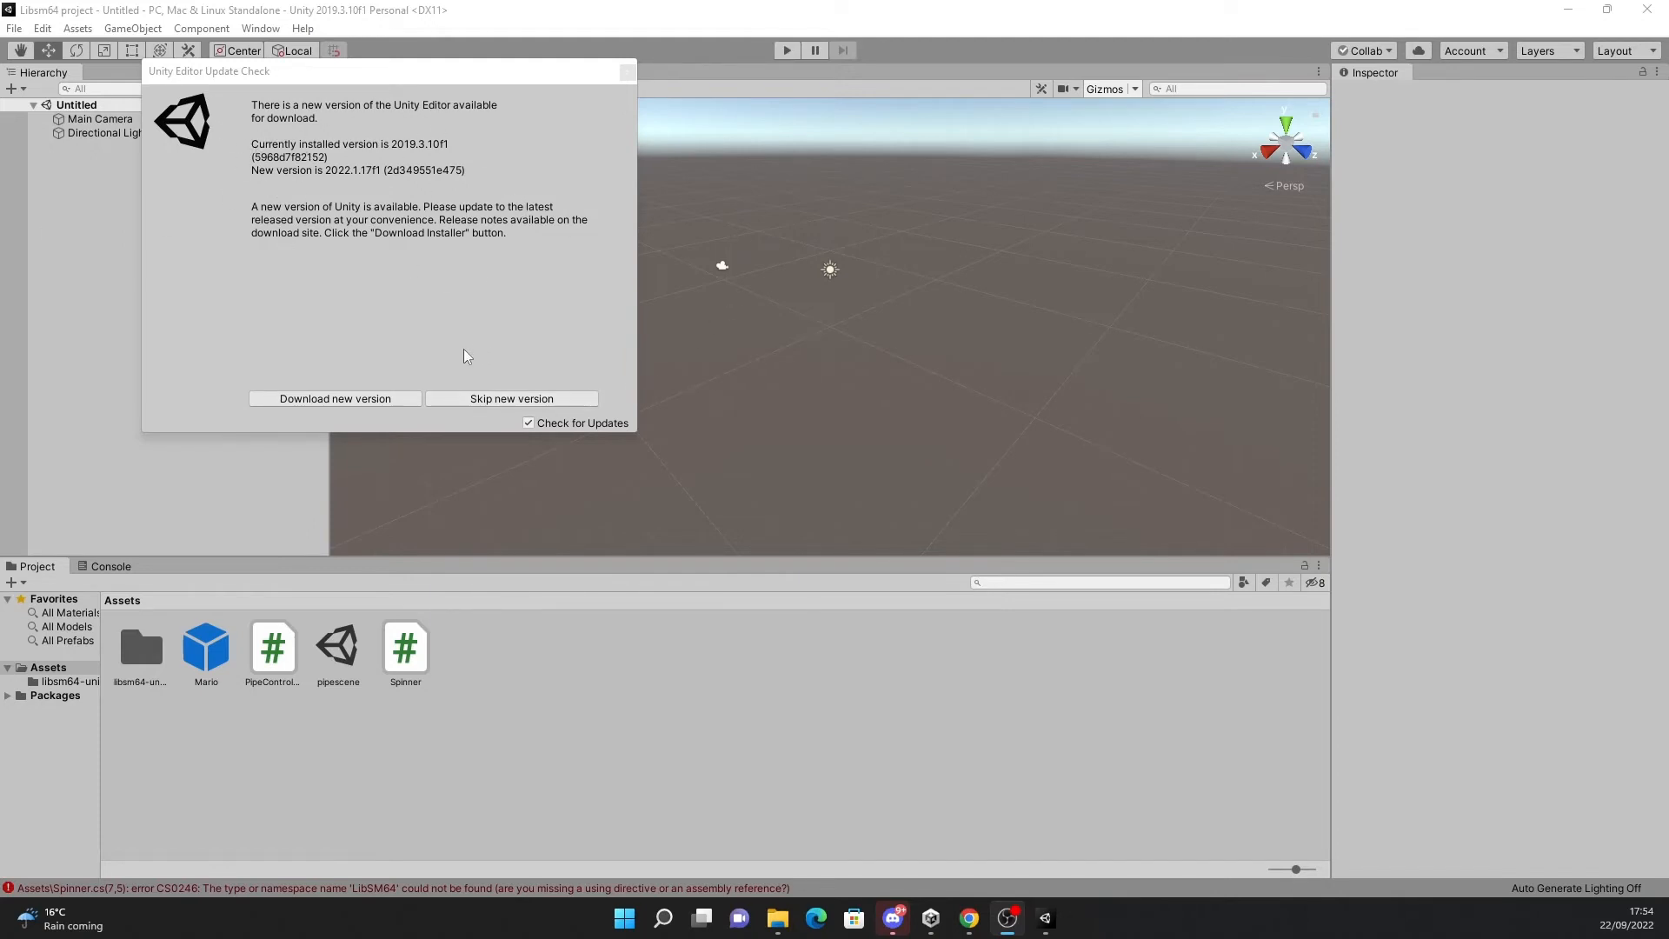
left_click(540, 400)
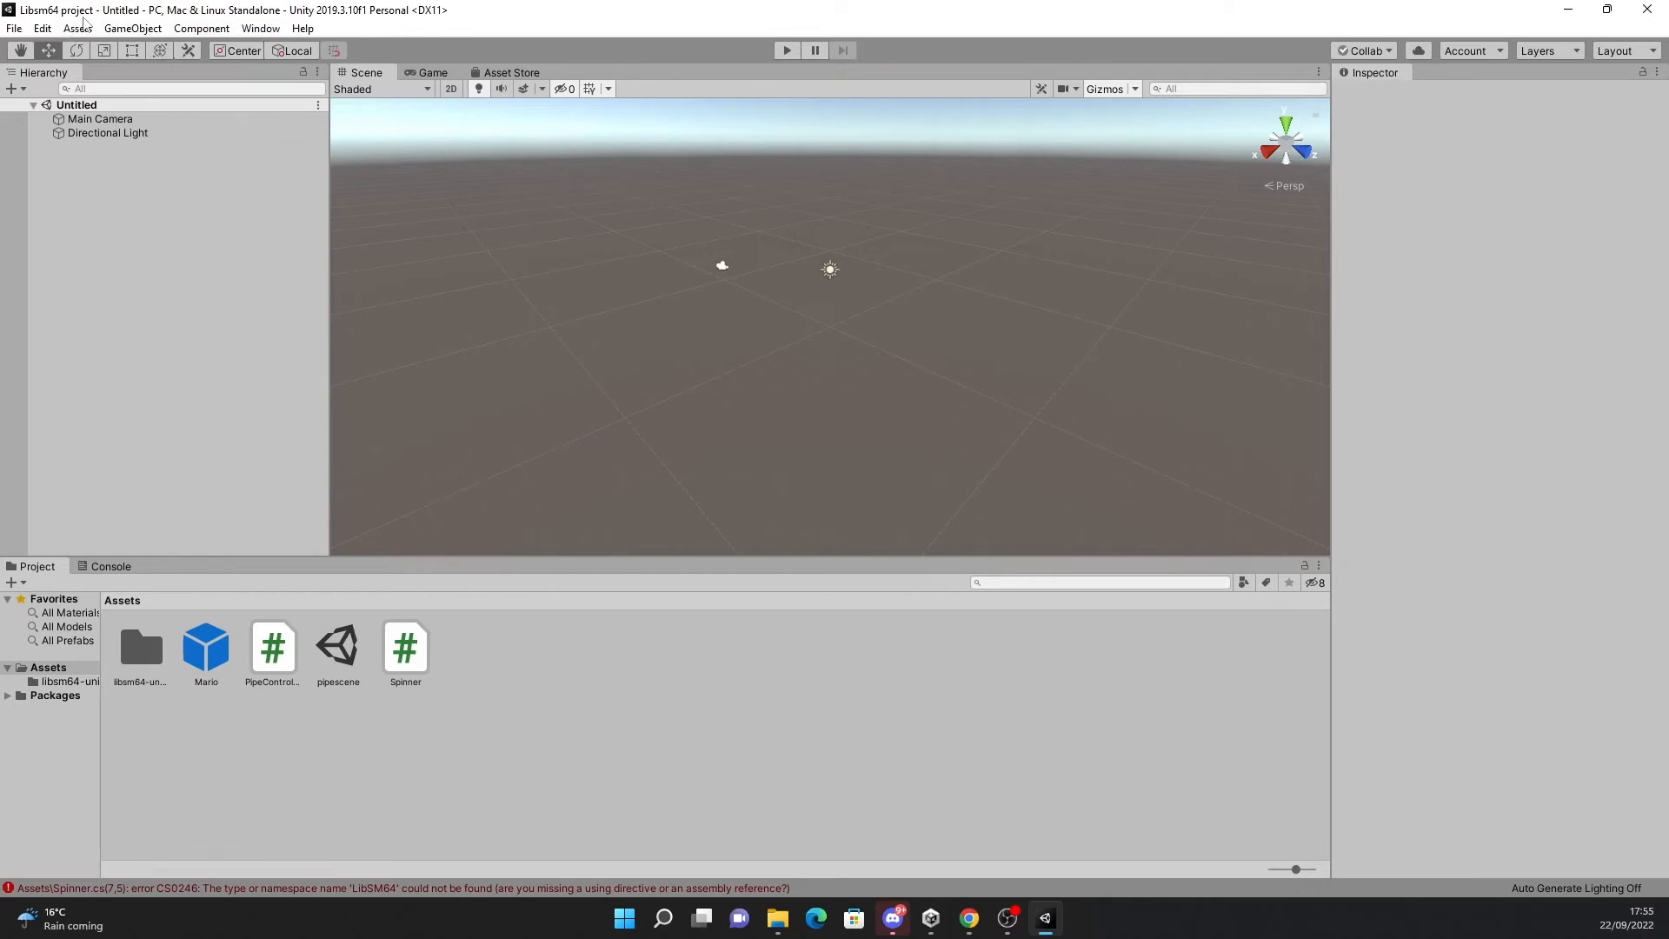
Add package.json from the libsm64 package folder as a package from disk in Package Manager and import its Sample Scene
left_click(260, 27)
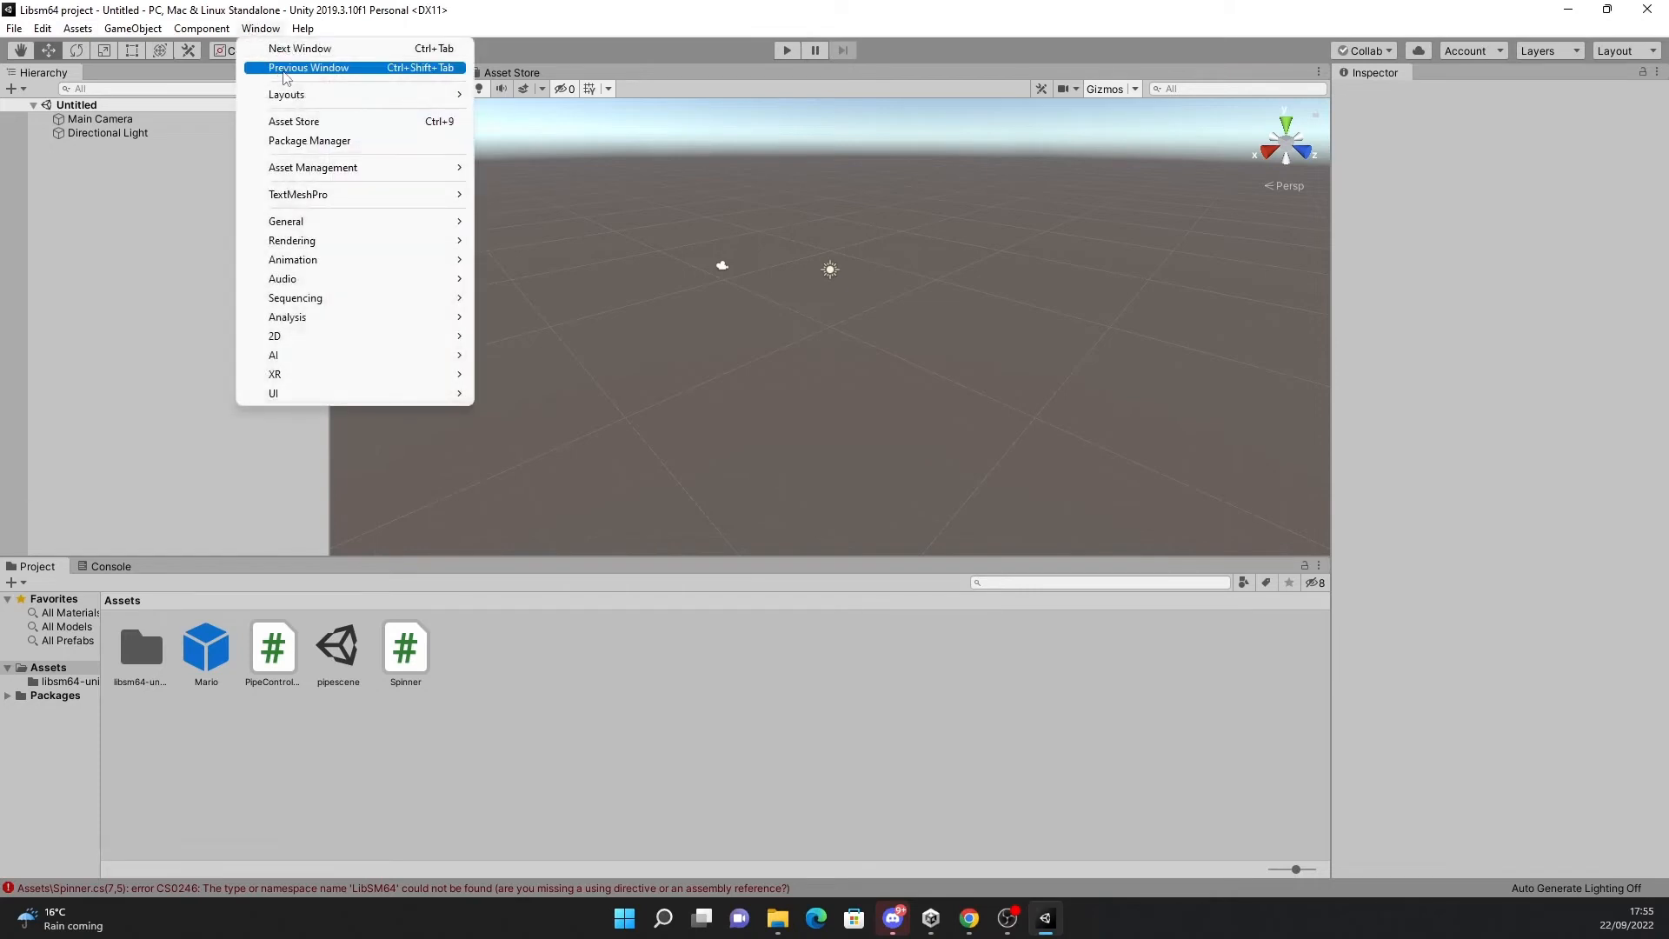
left_click(332, 144)
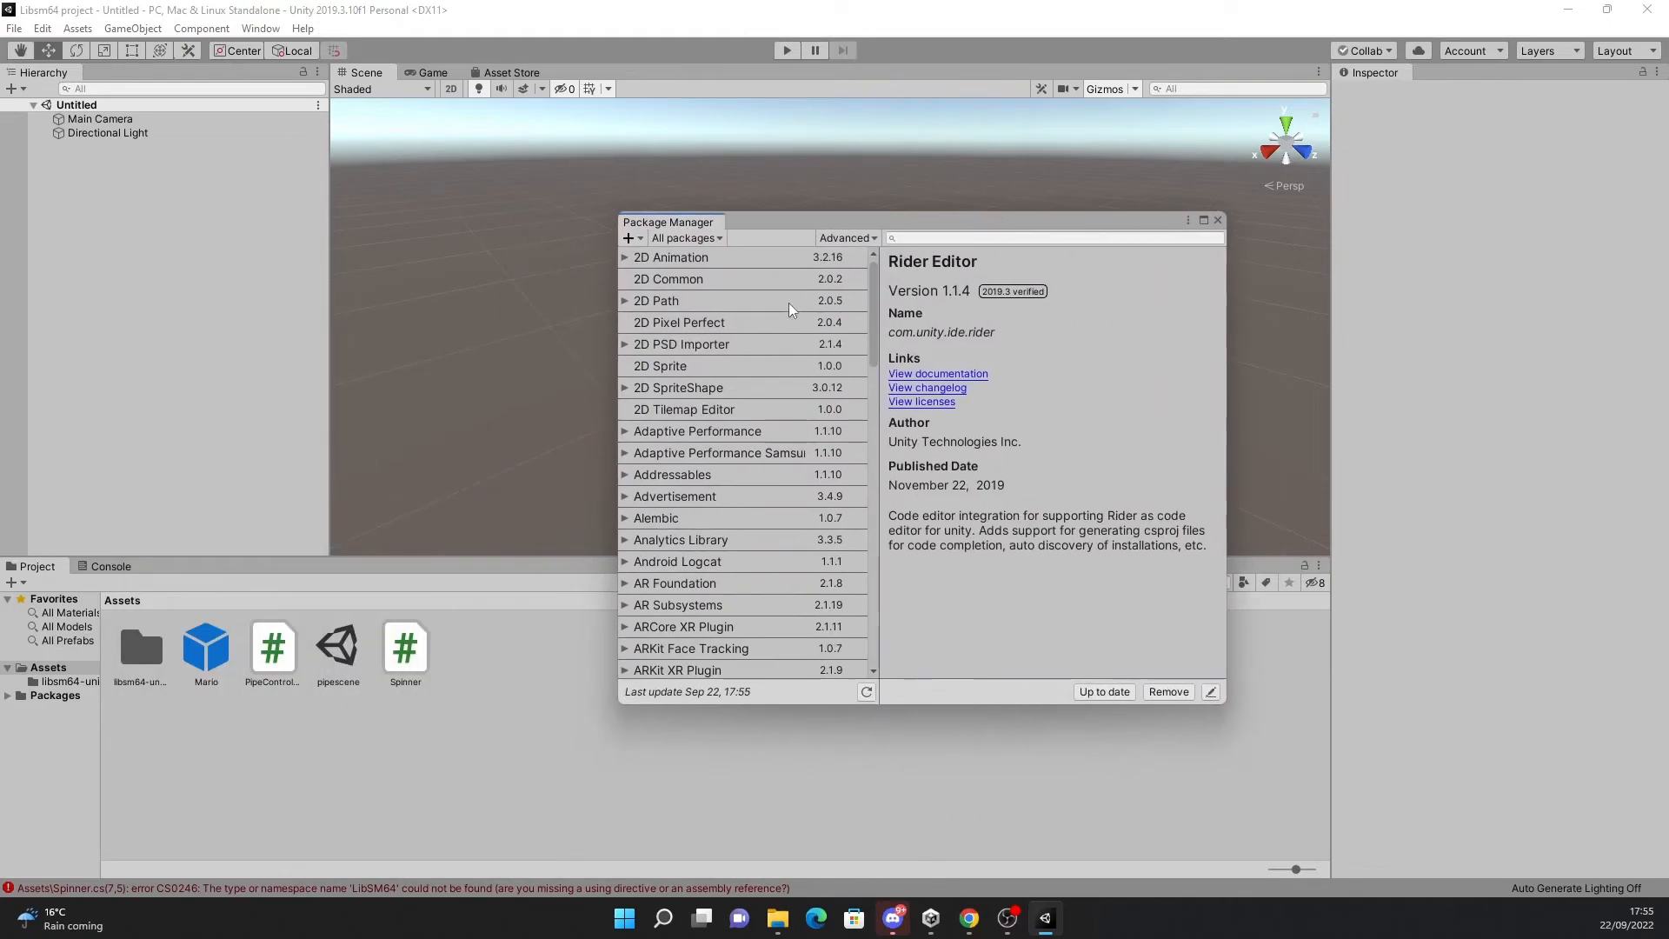
left_click(632, 238)
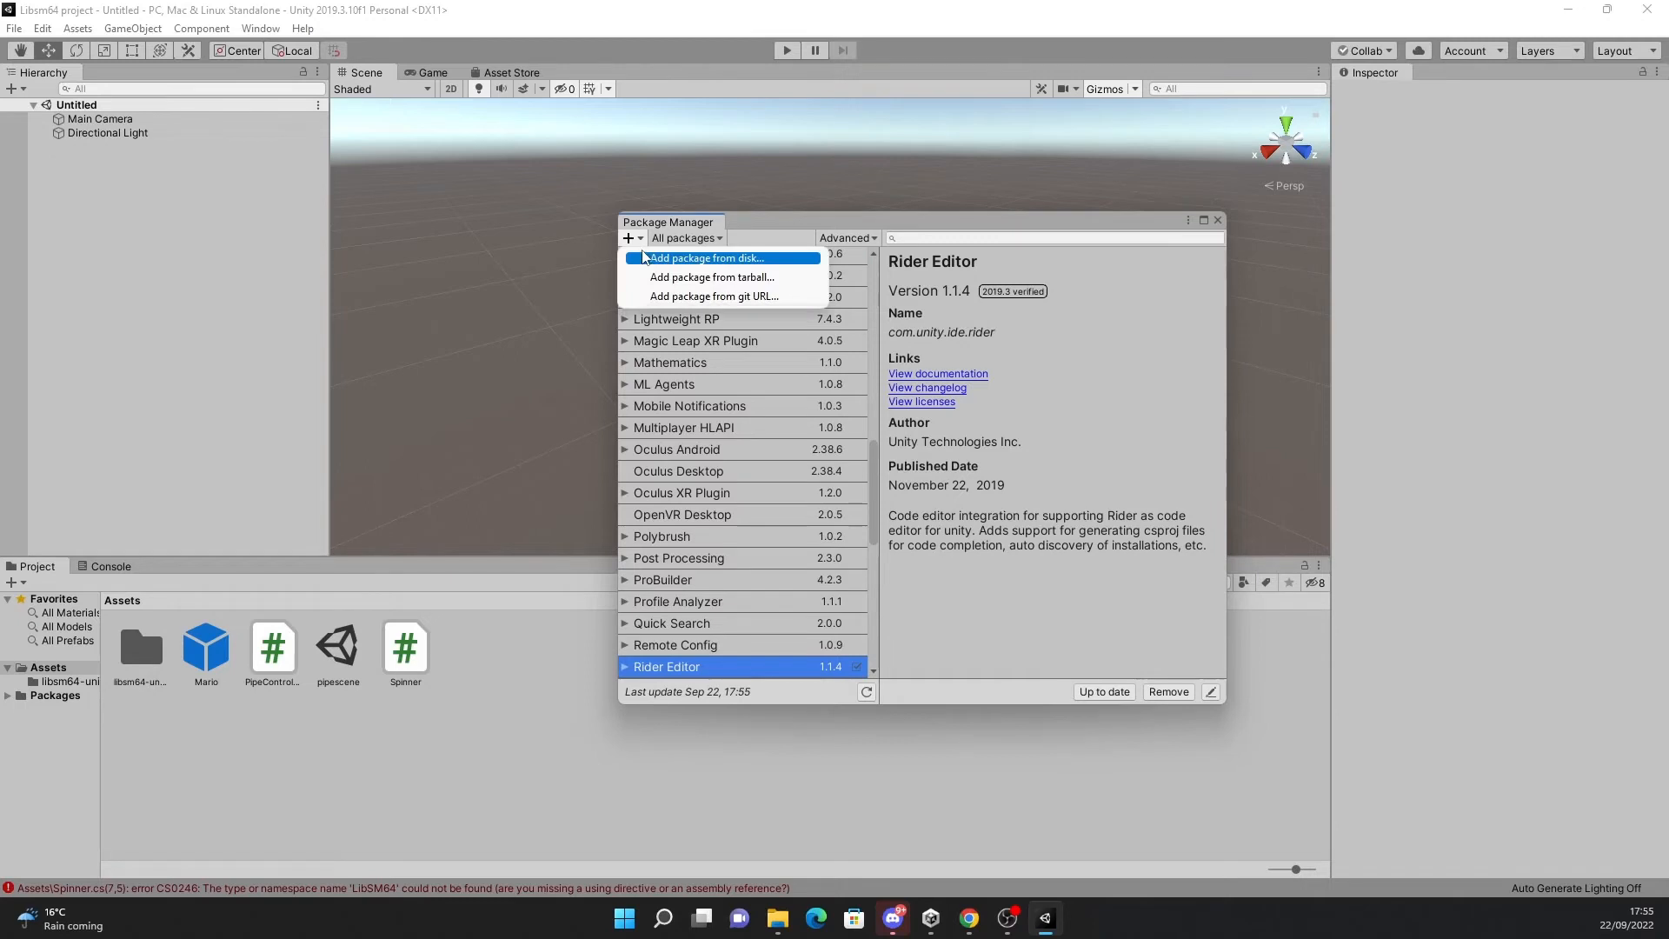
left_click(696, 259)
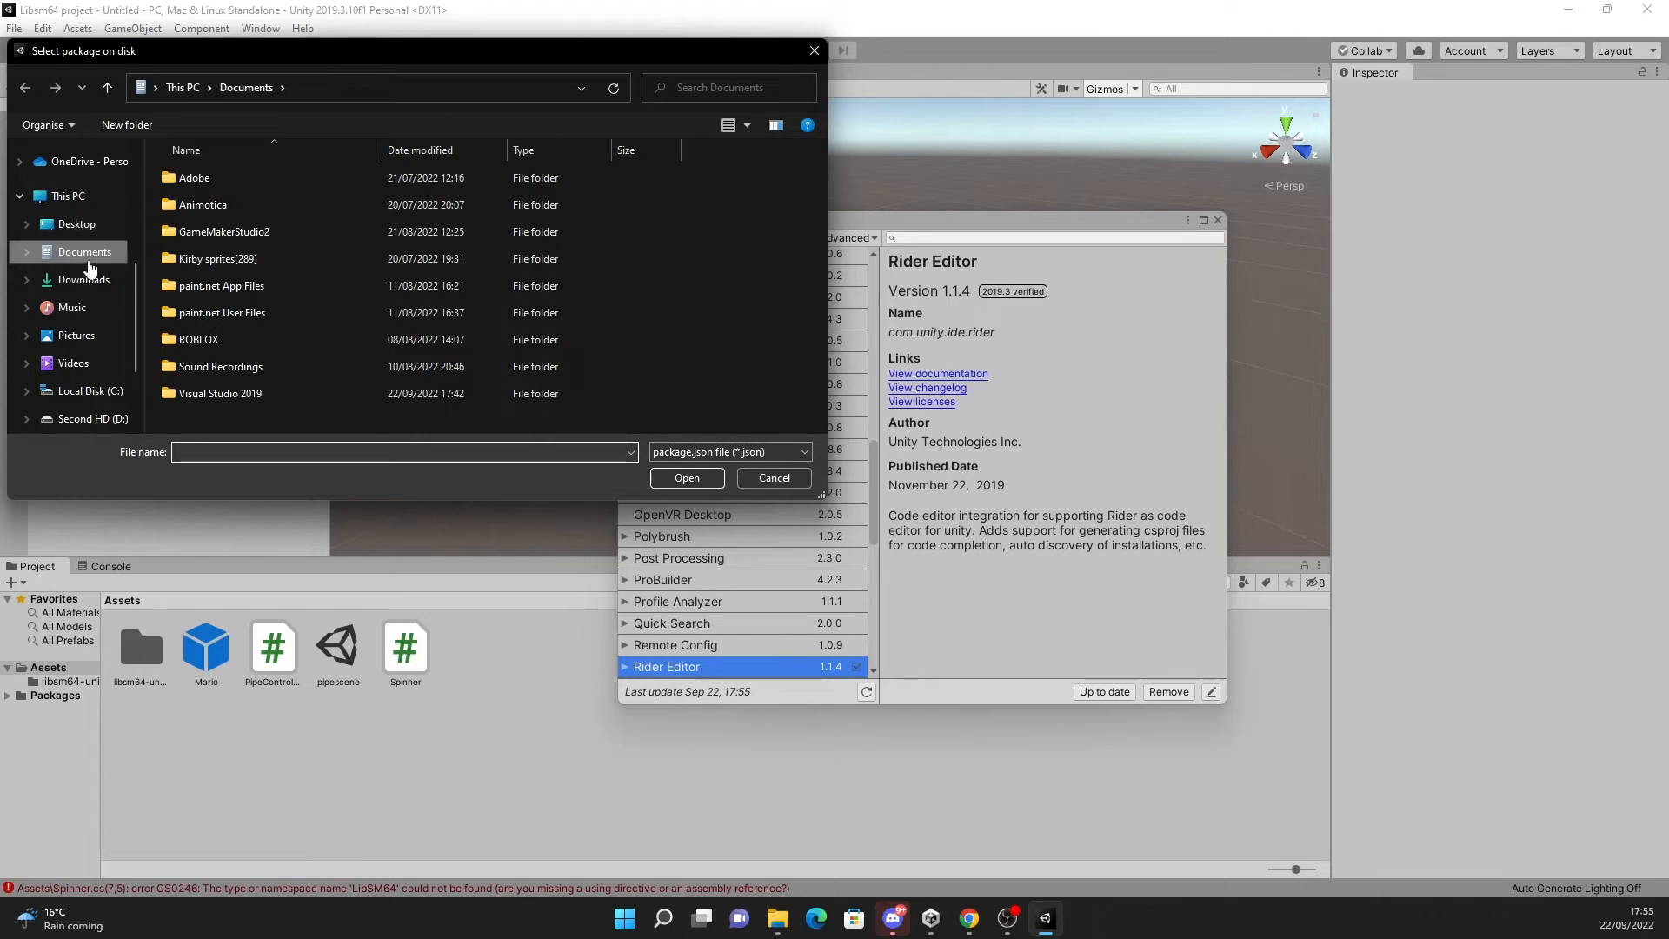
left_click(87, 231)
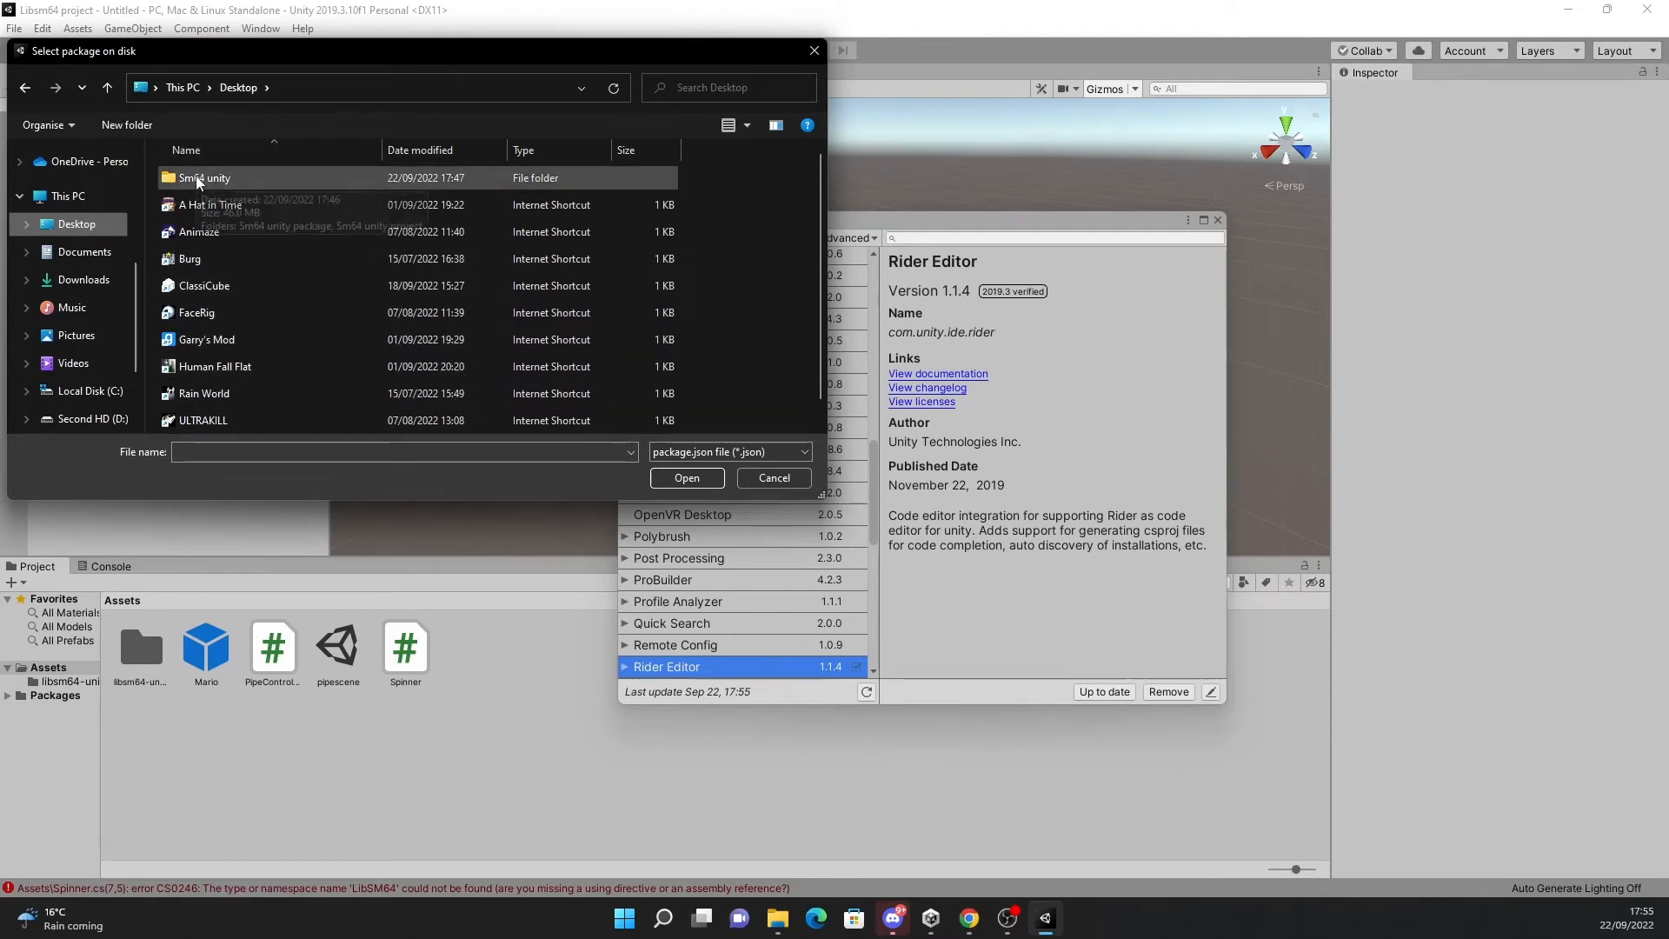
double_click(198, 179)
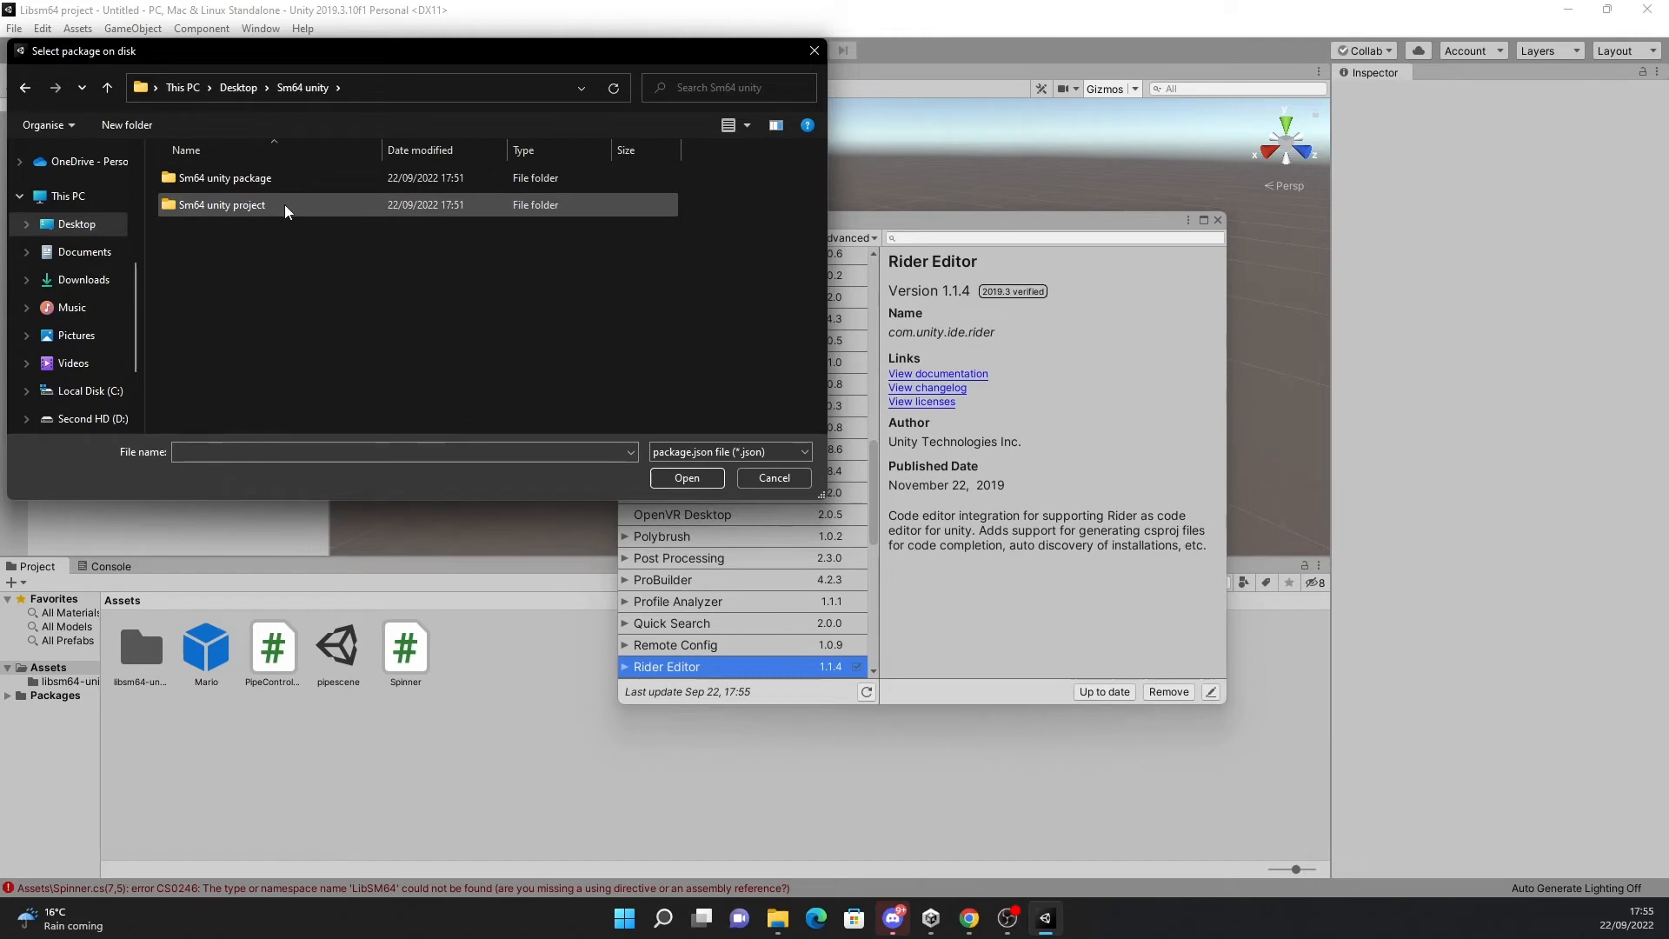
double_click(285, 180)
double_click(208, 179)
left_click(245, 290)
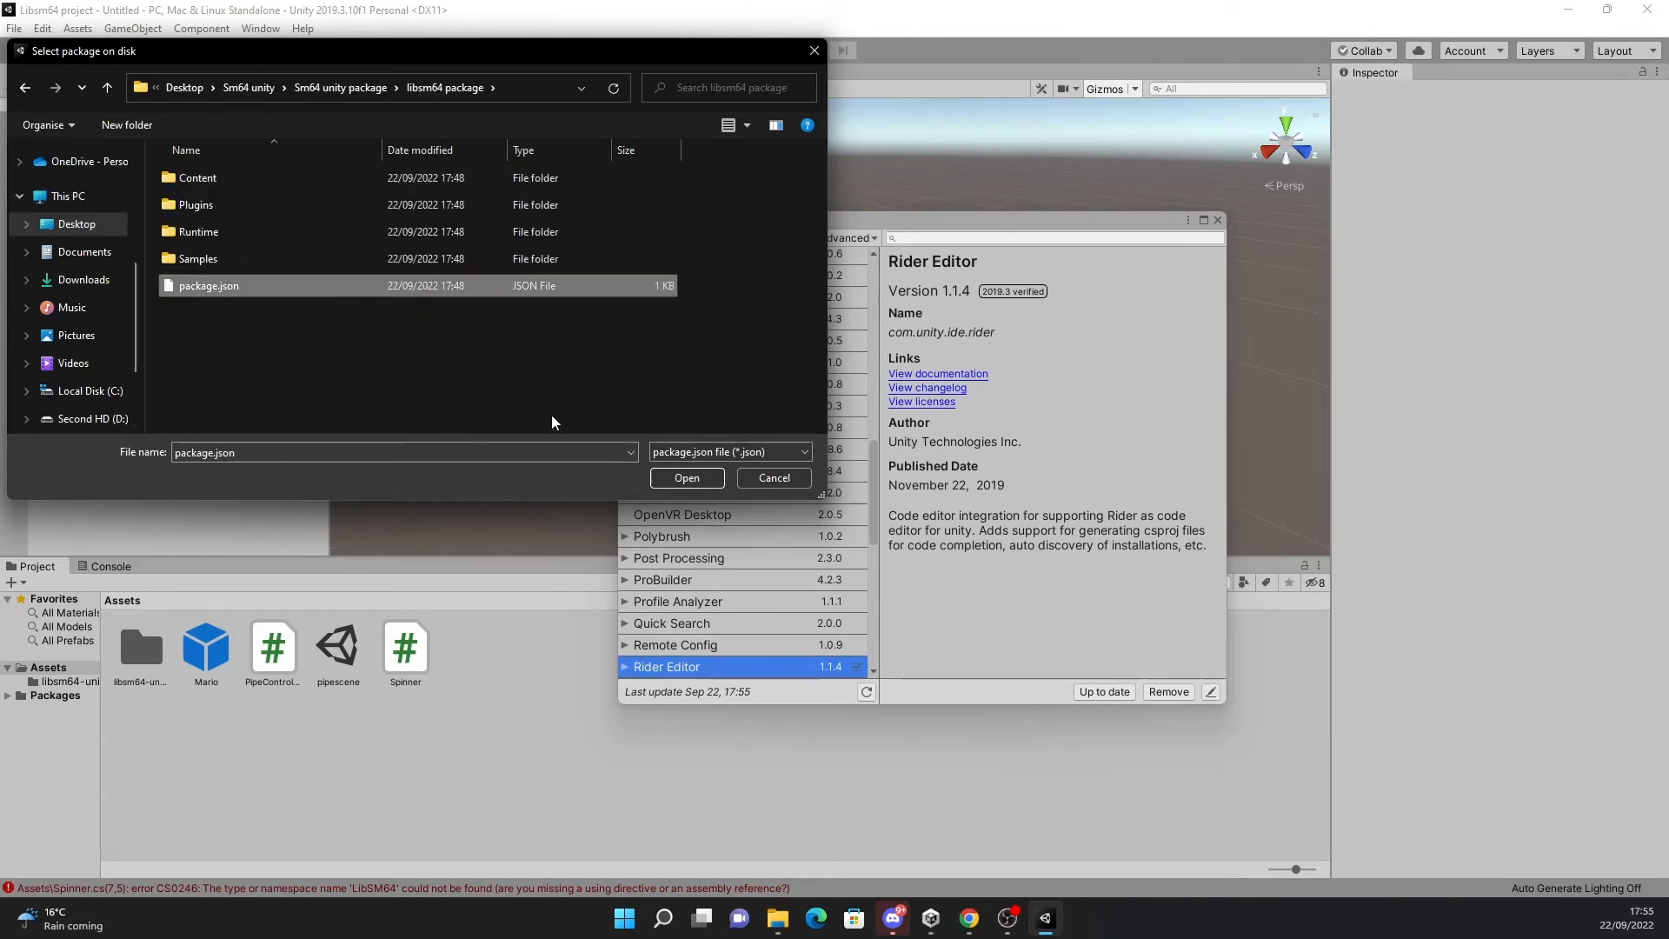
left_click(687, 478)
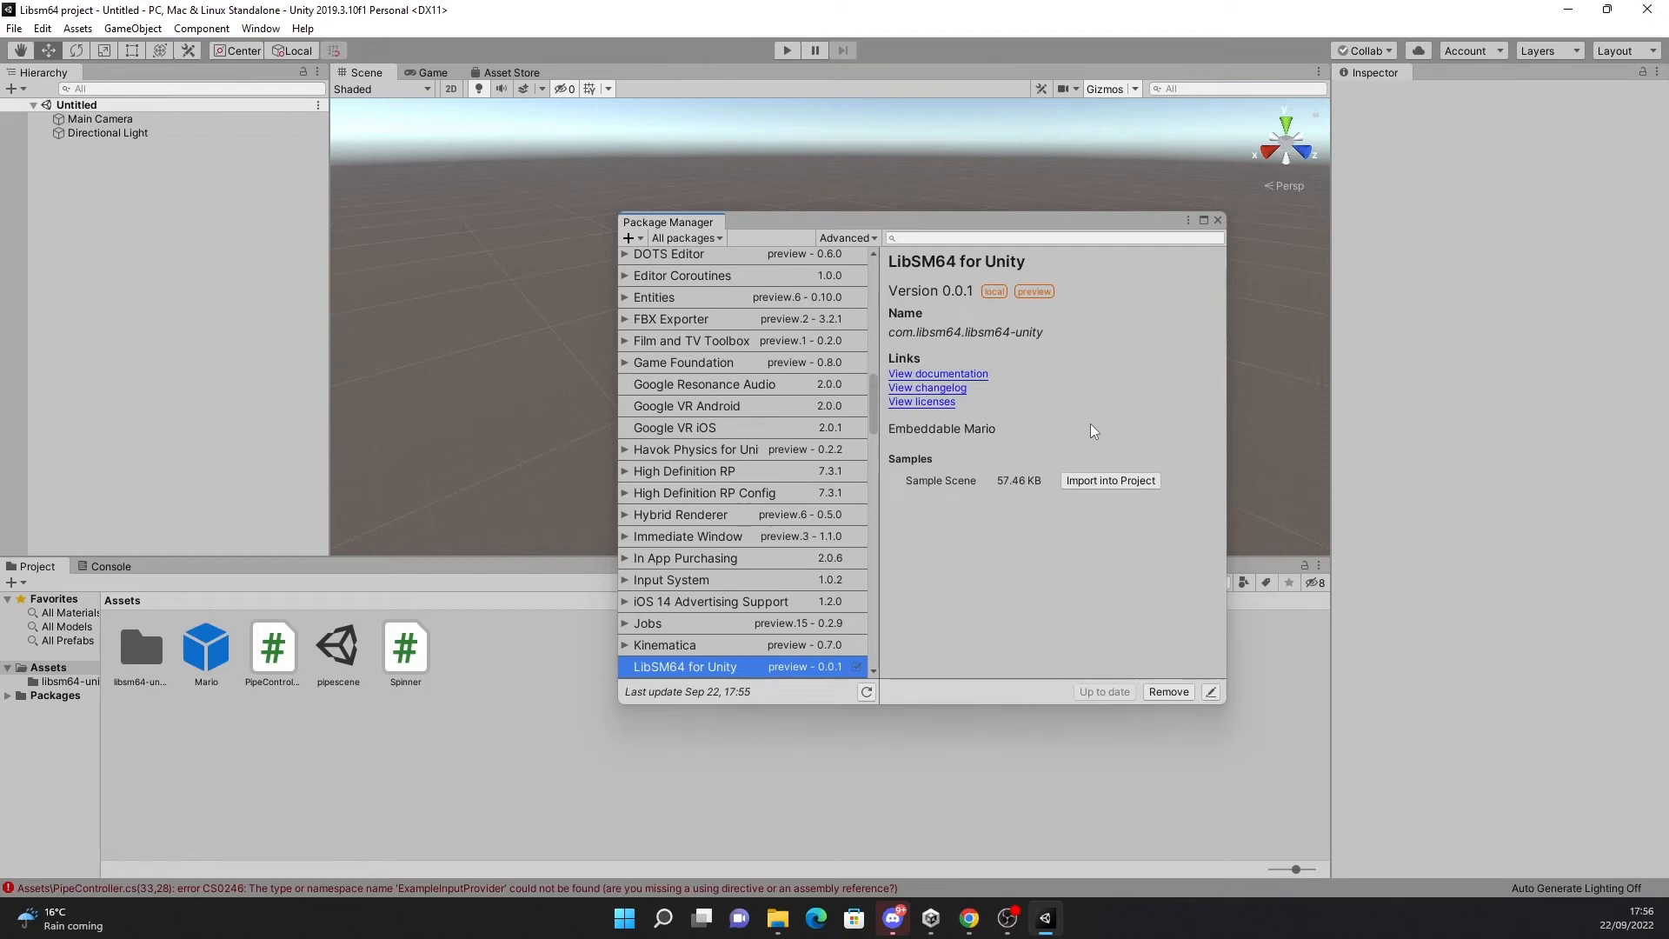
left_click(1113, 481)
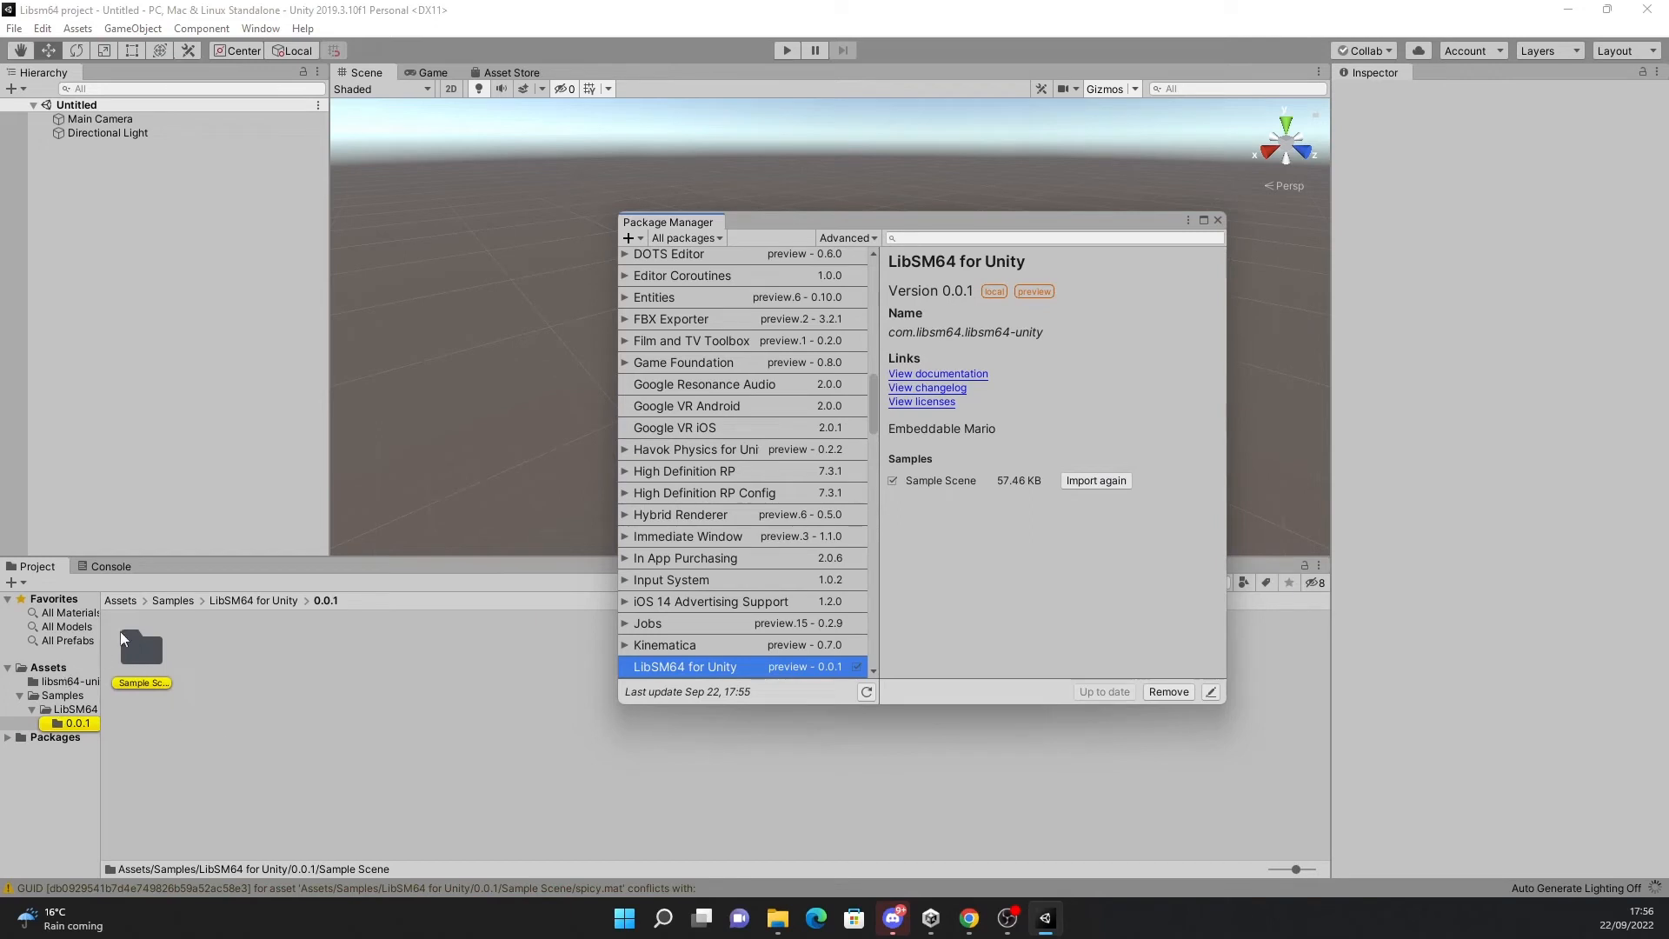
left_click(1216, 219)
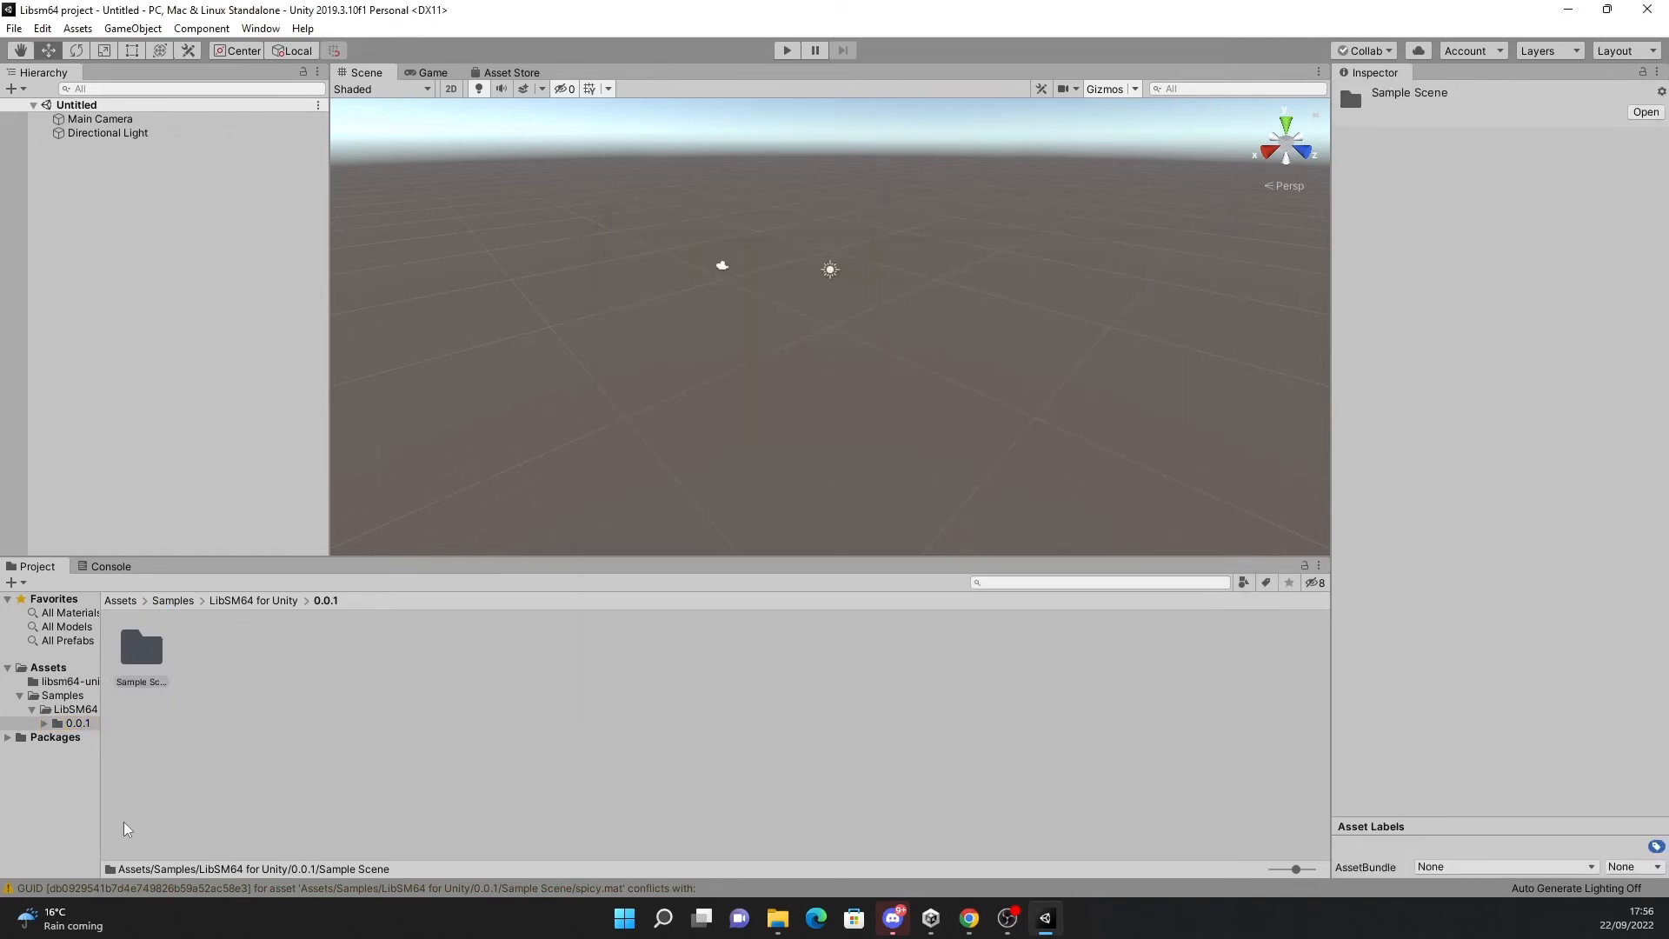
Open ExampleScene from the imported Sample Scene folder and test it briefly in Play mode
double_click(165, 654)
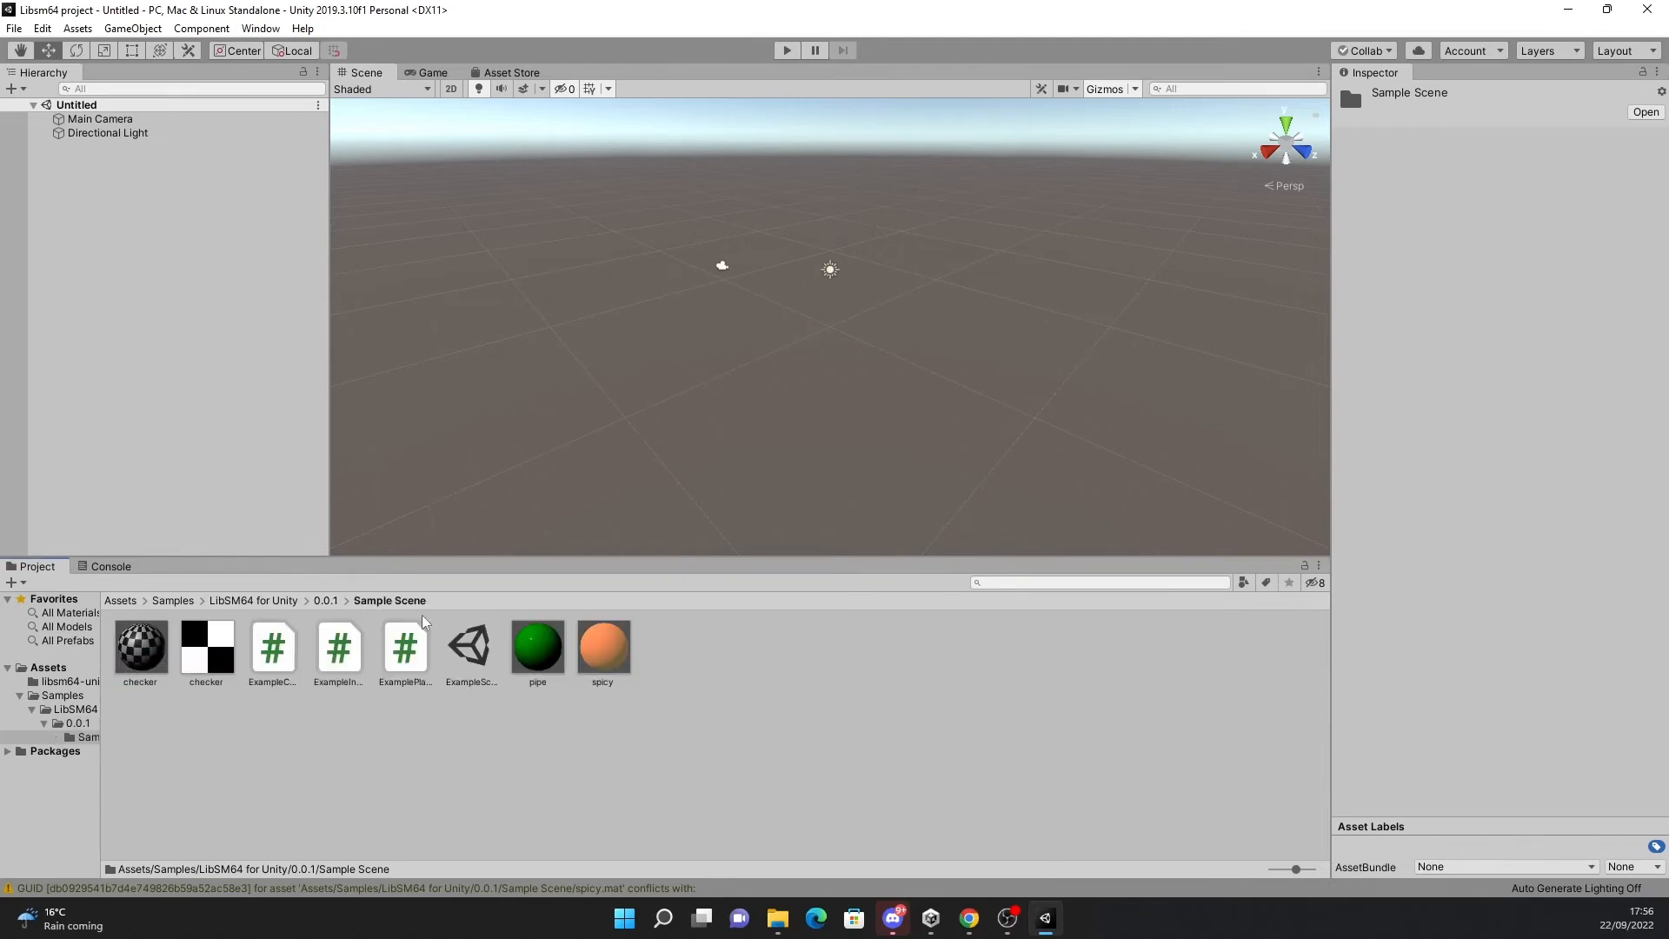
double_click(470, 652)
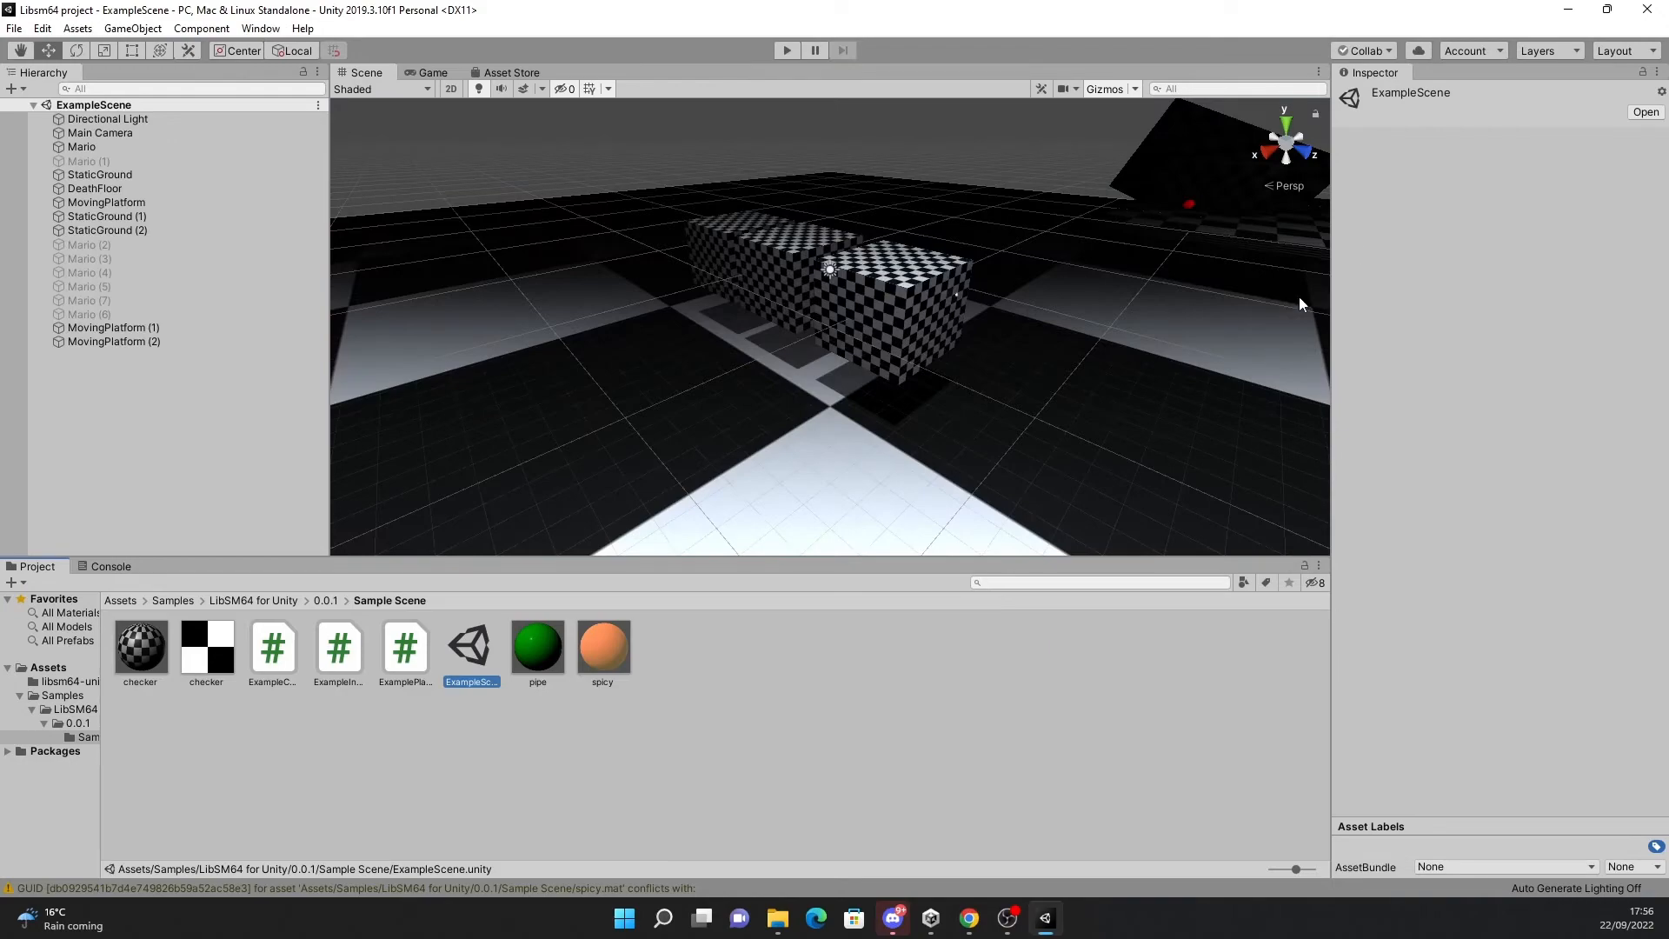
left_click(788, 52)
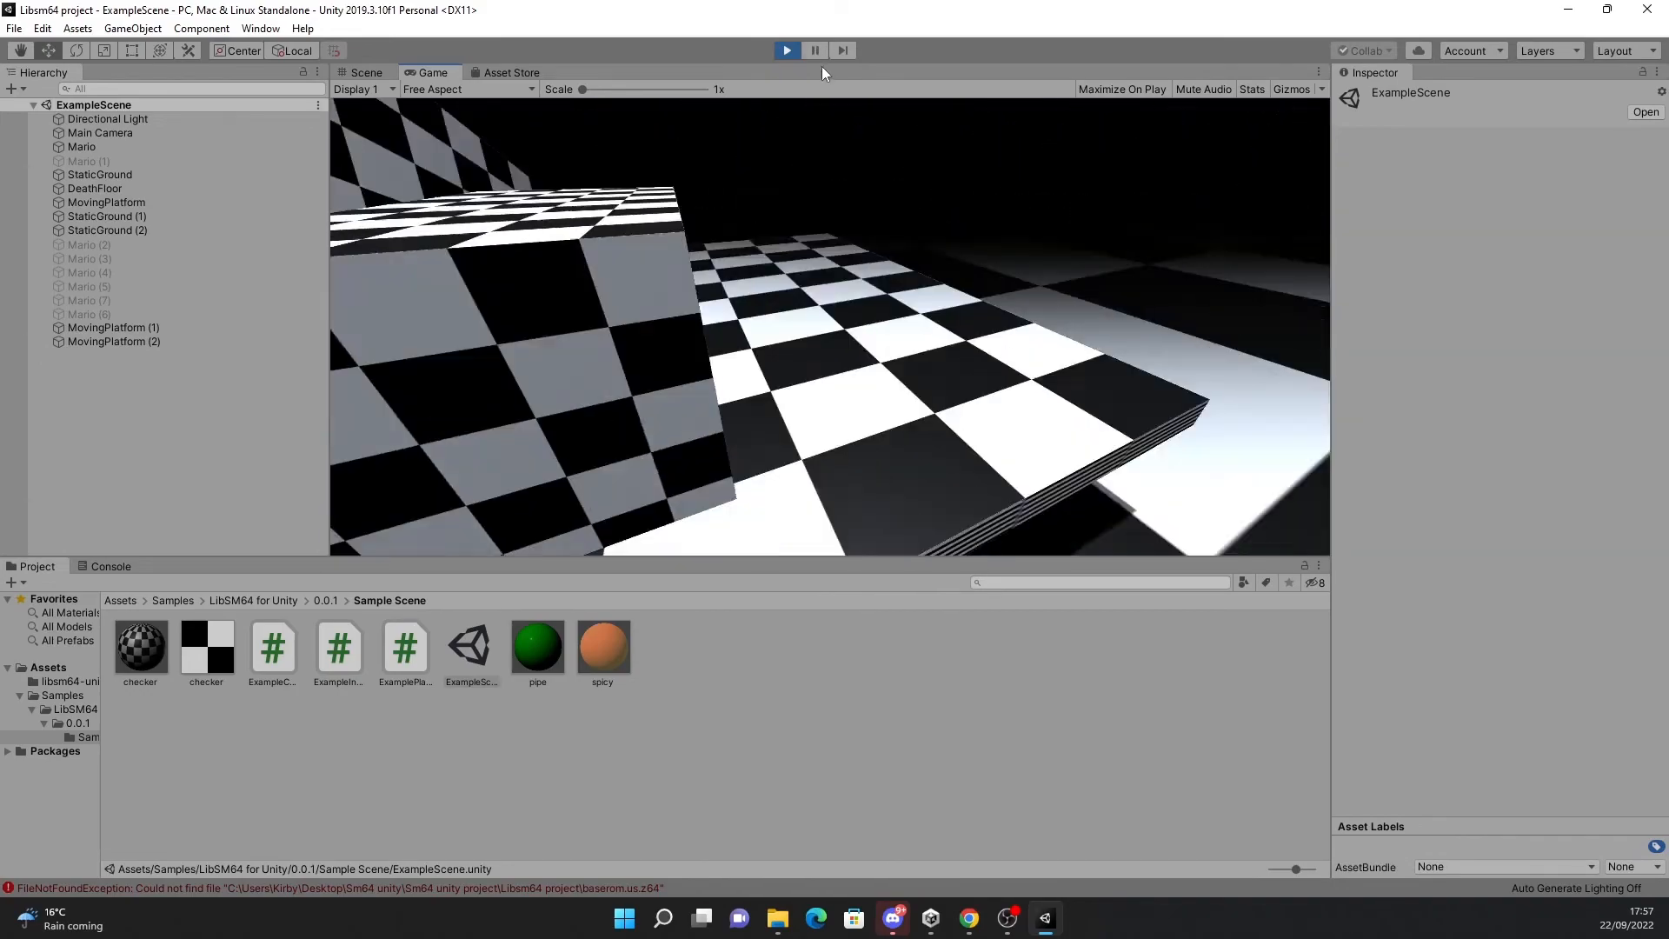
left_click(786, 50)
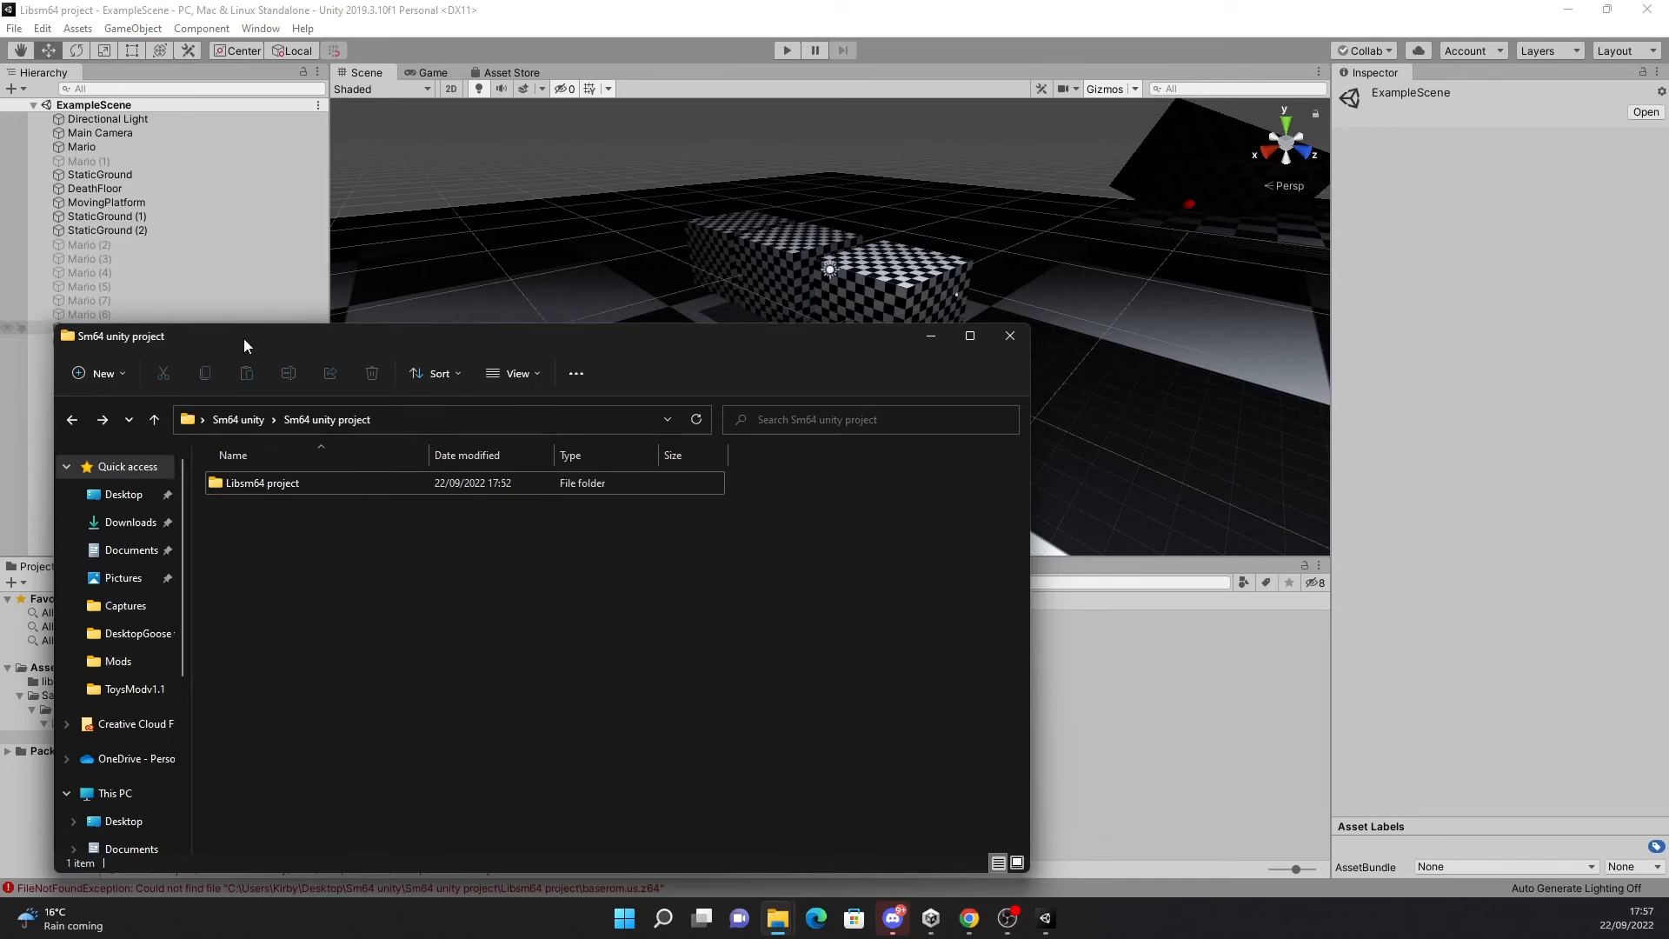
Move the open windows aside, open the Super Mario 64 (USA) folder on the desktop, and enlarge its file icons
left_click_drag(642, 347, 0, 643)
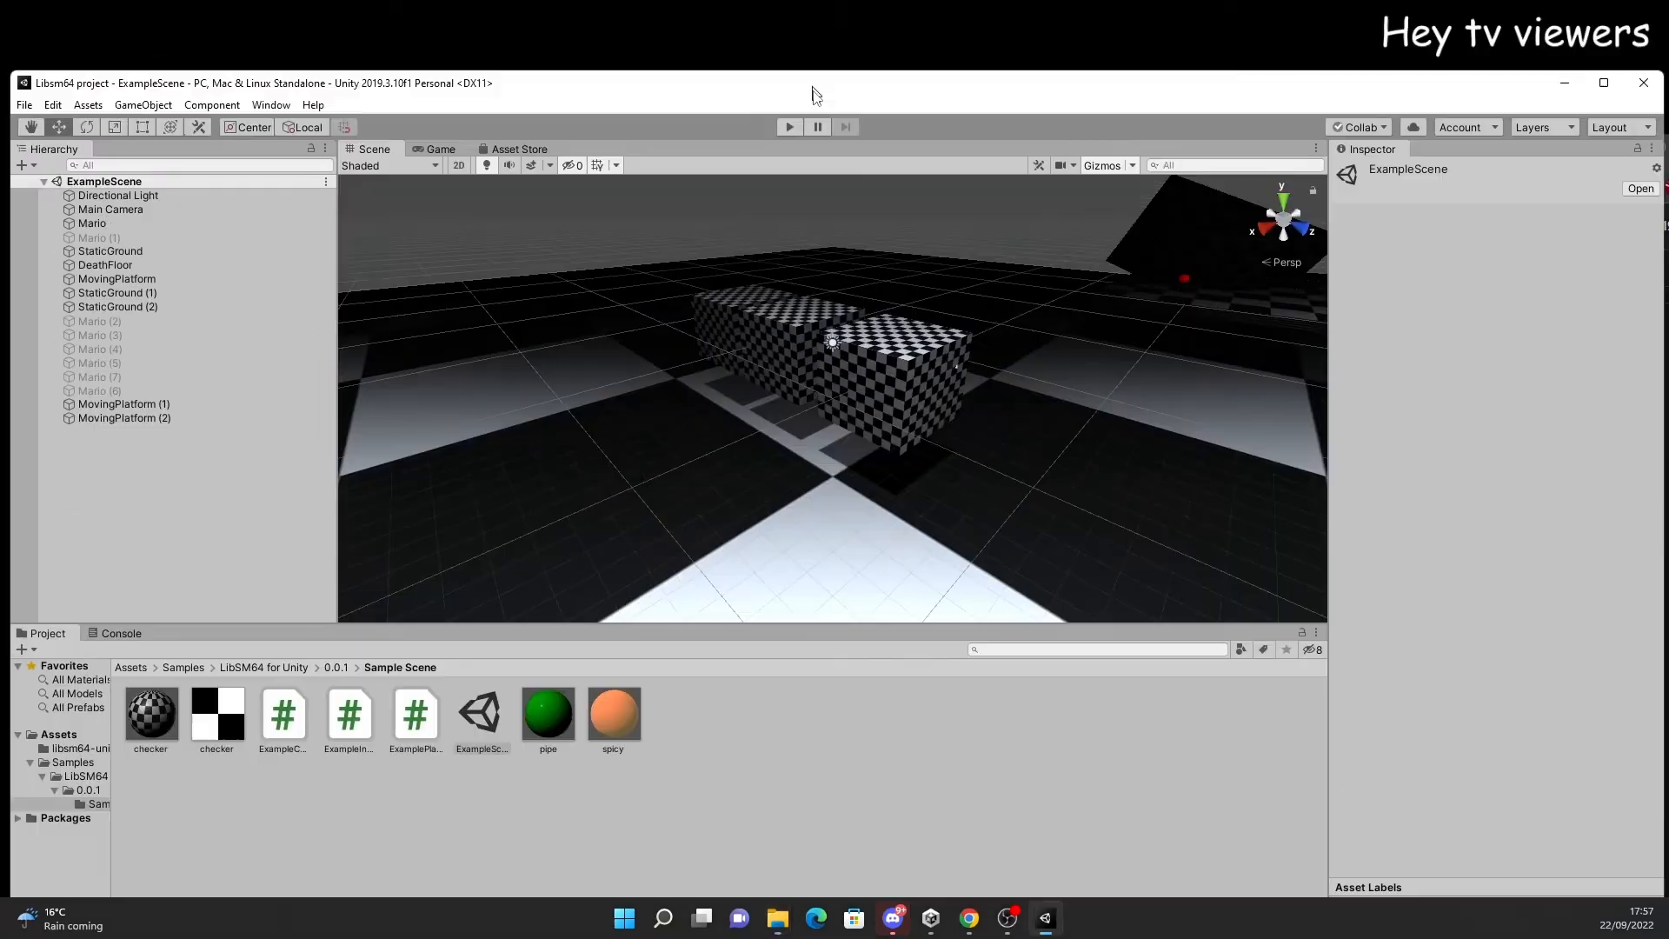
left_click_drag(805, 16, 1119, 352)
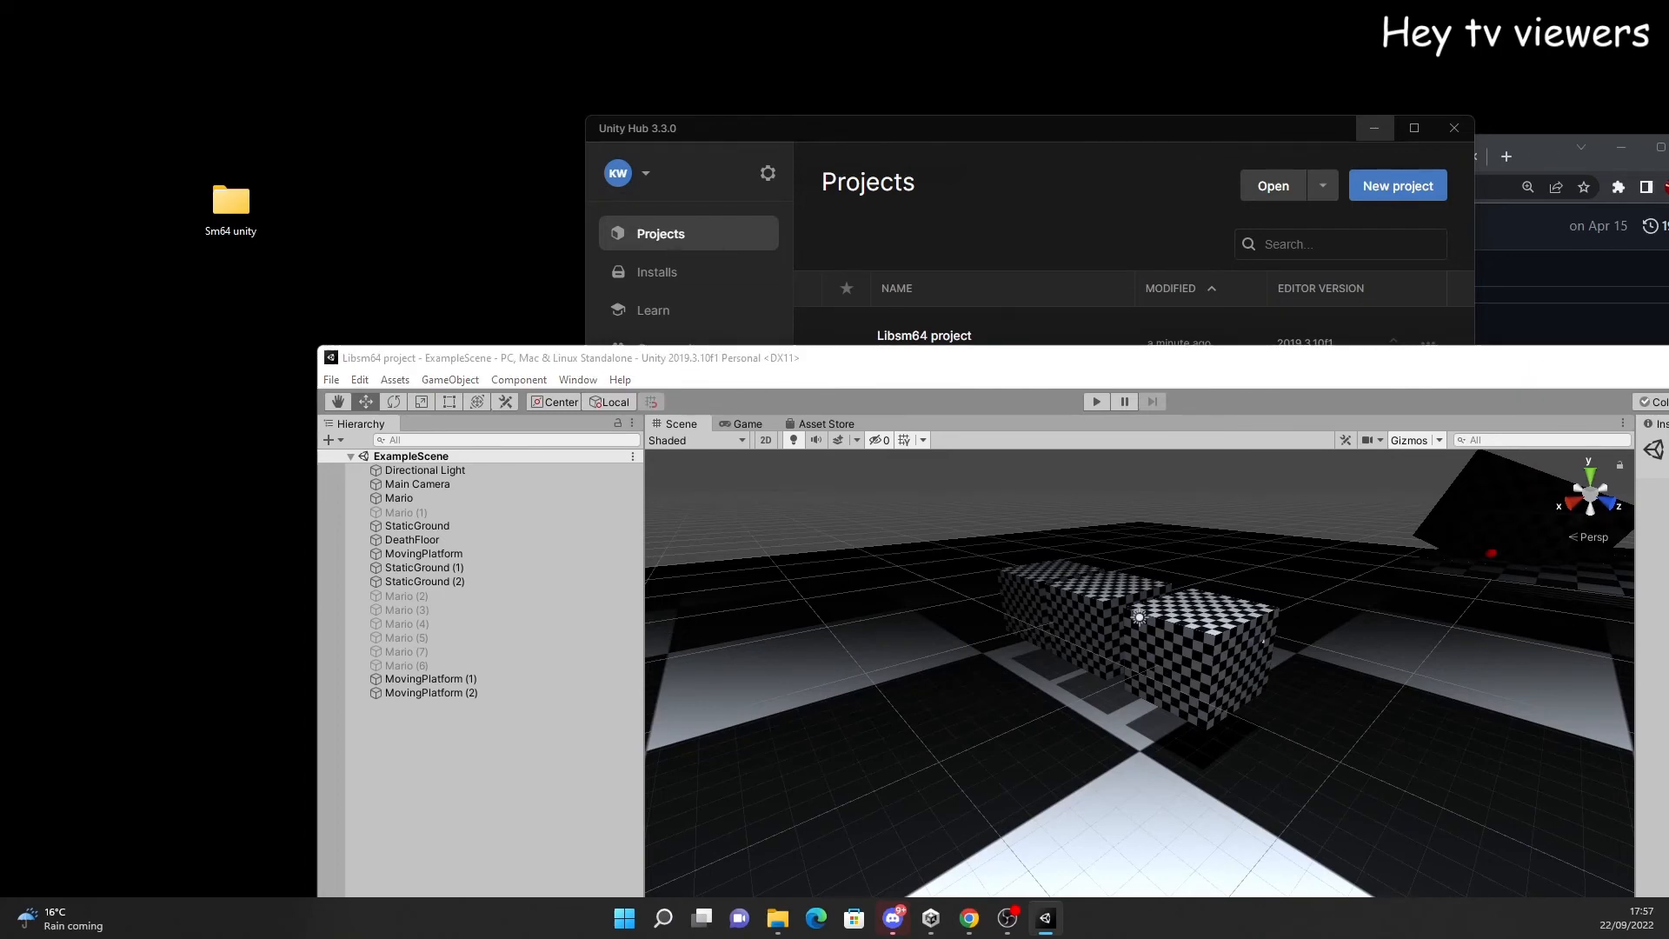
left_click_drag(206, 353, 120, 106)
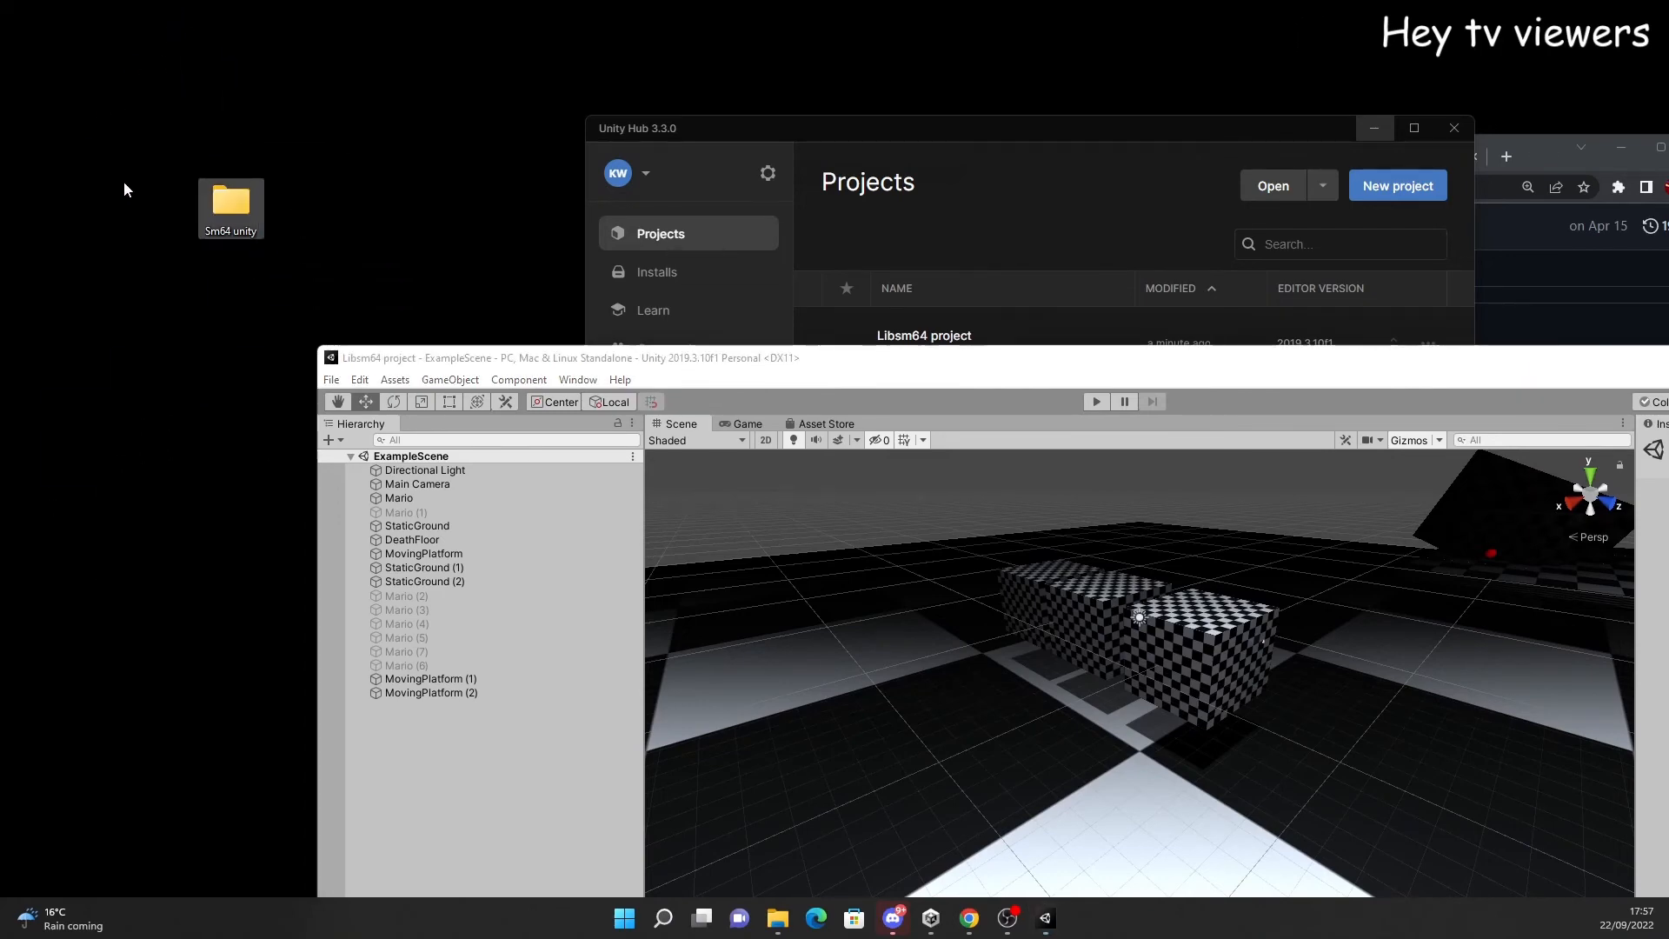
double_click(96, 37)
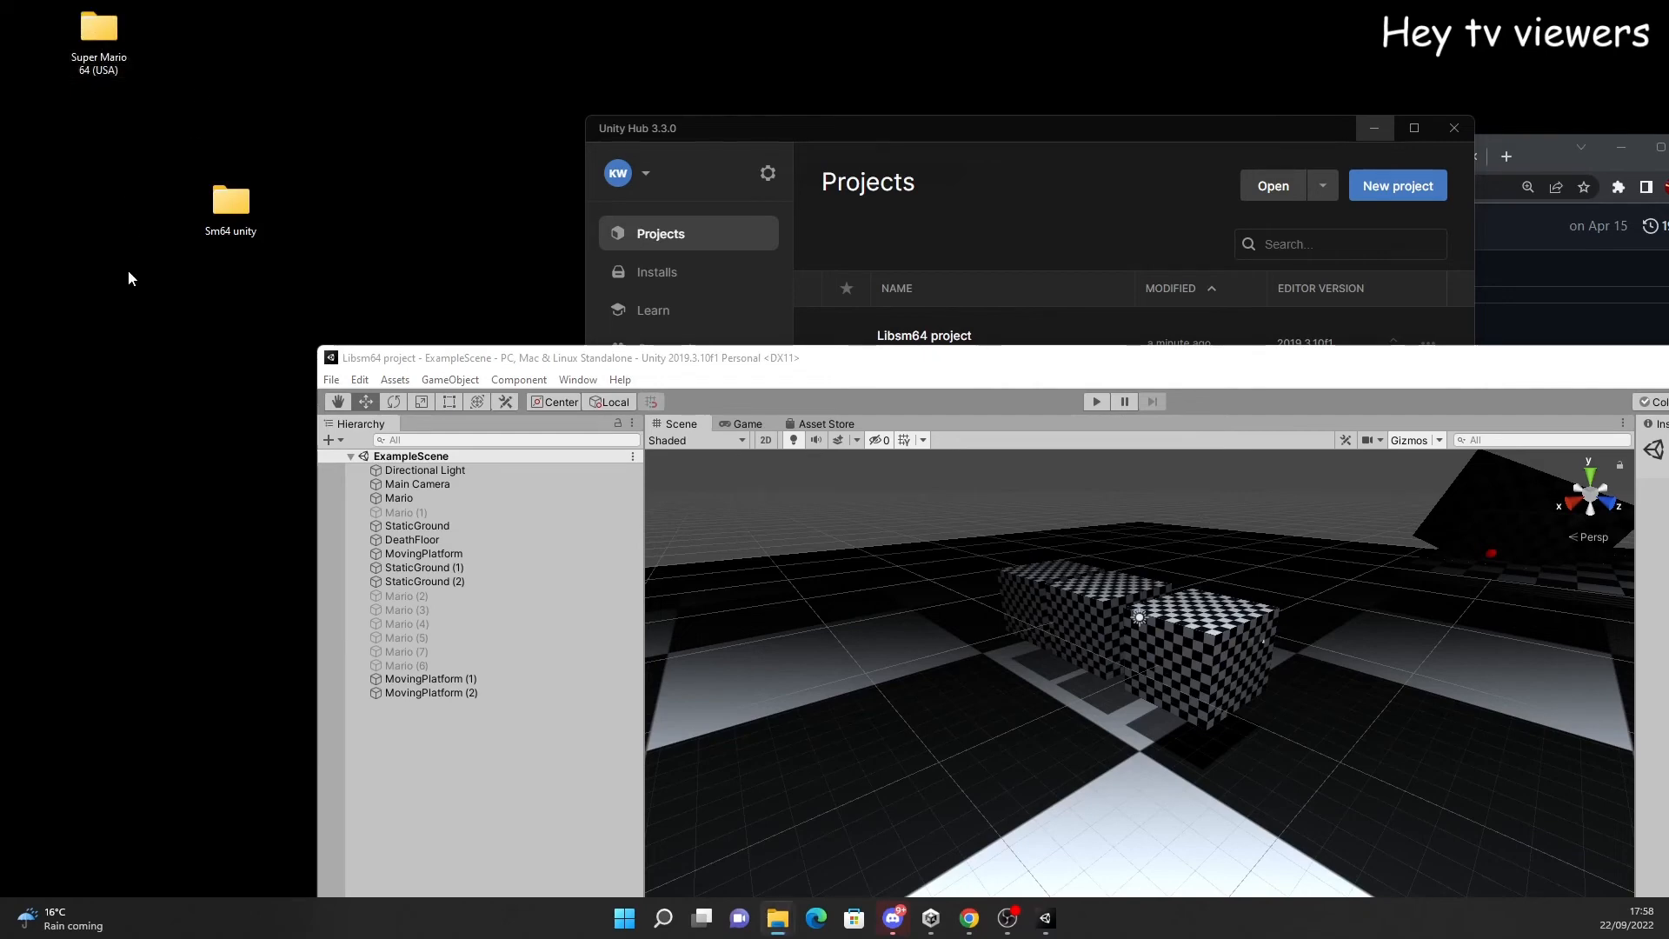
left_click_drag(0, 327, 652, 160)
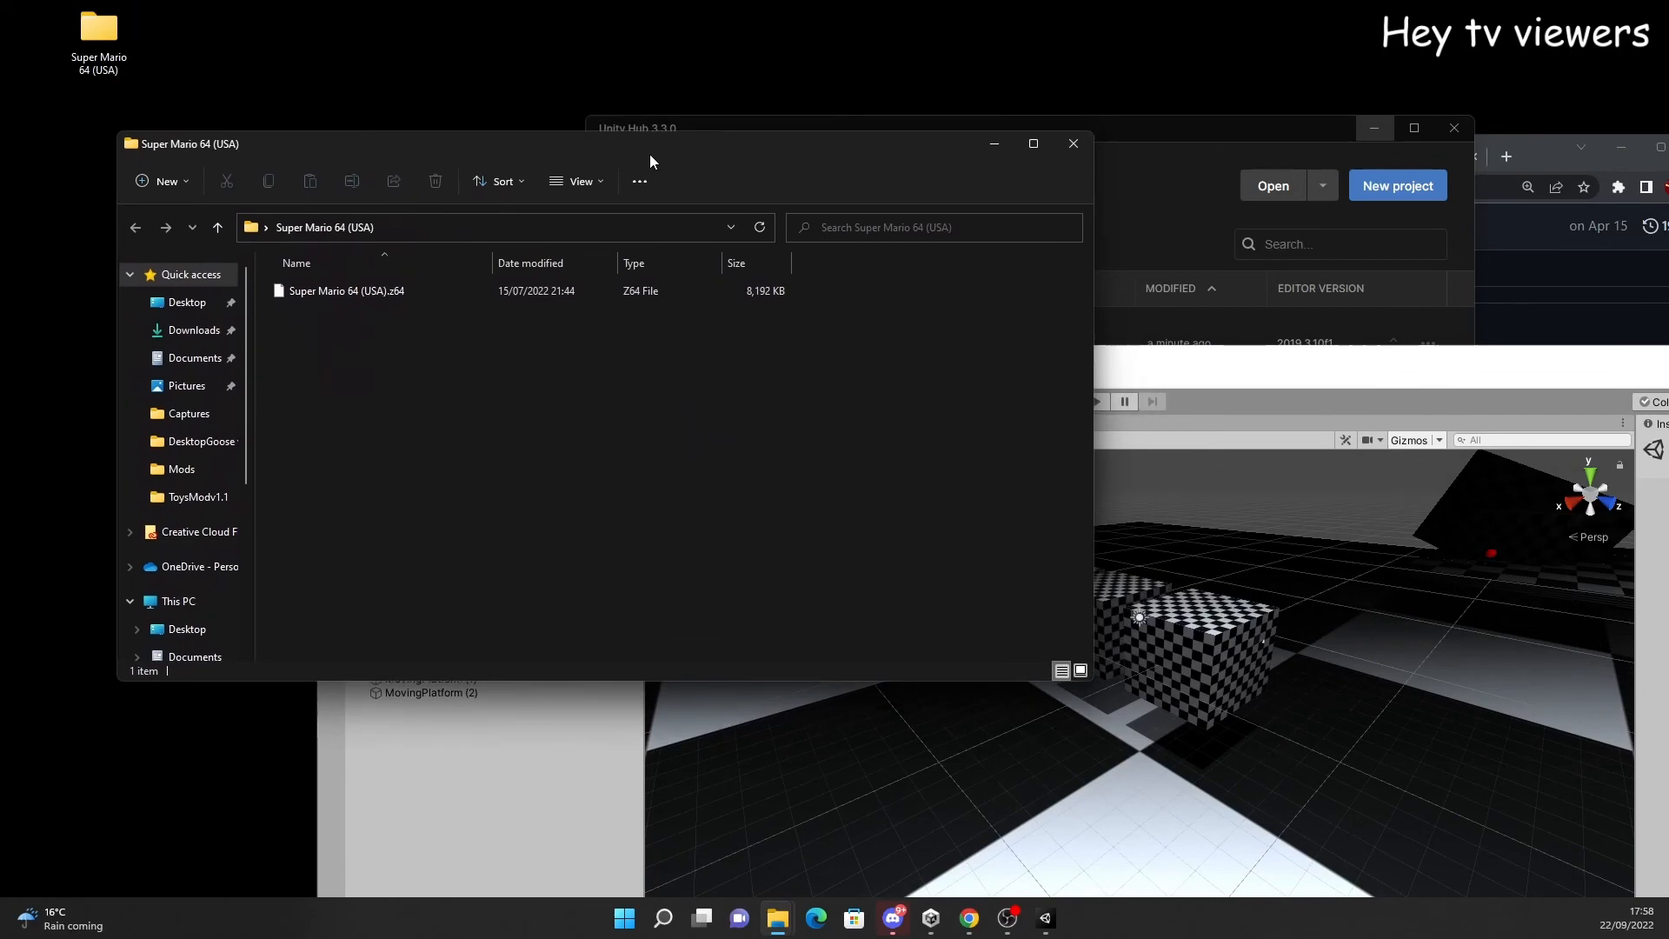
scroll(539, 432, "up", 4, "ctrl")
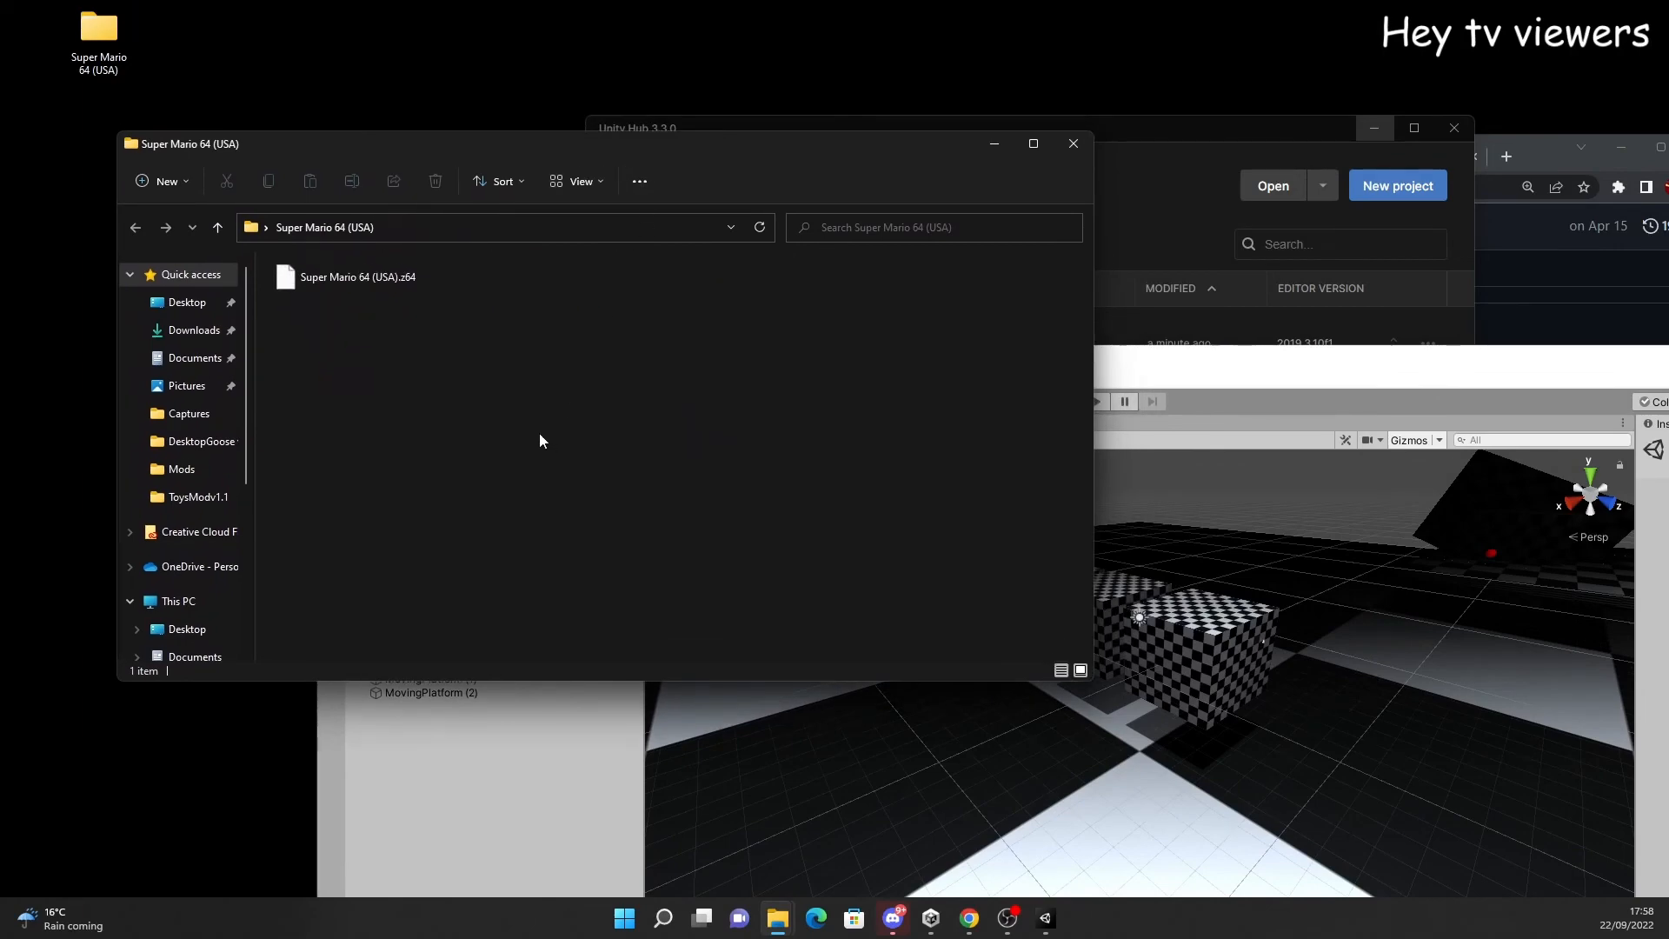
scroll(383, 420, "up", 2, "ctrl")
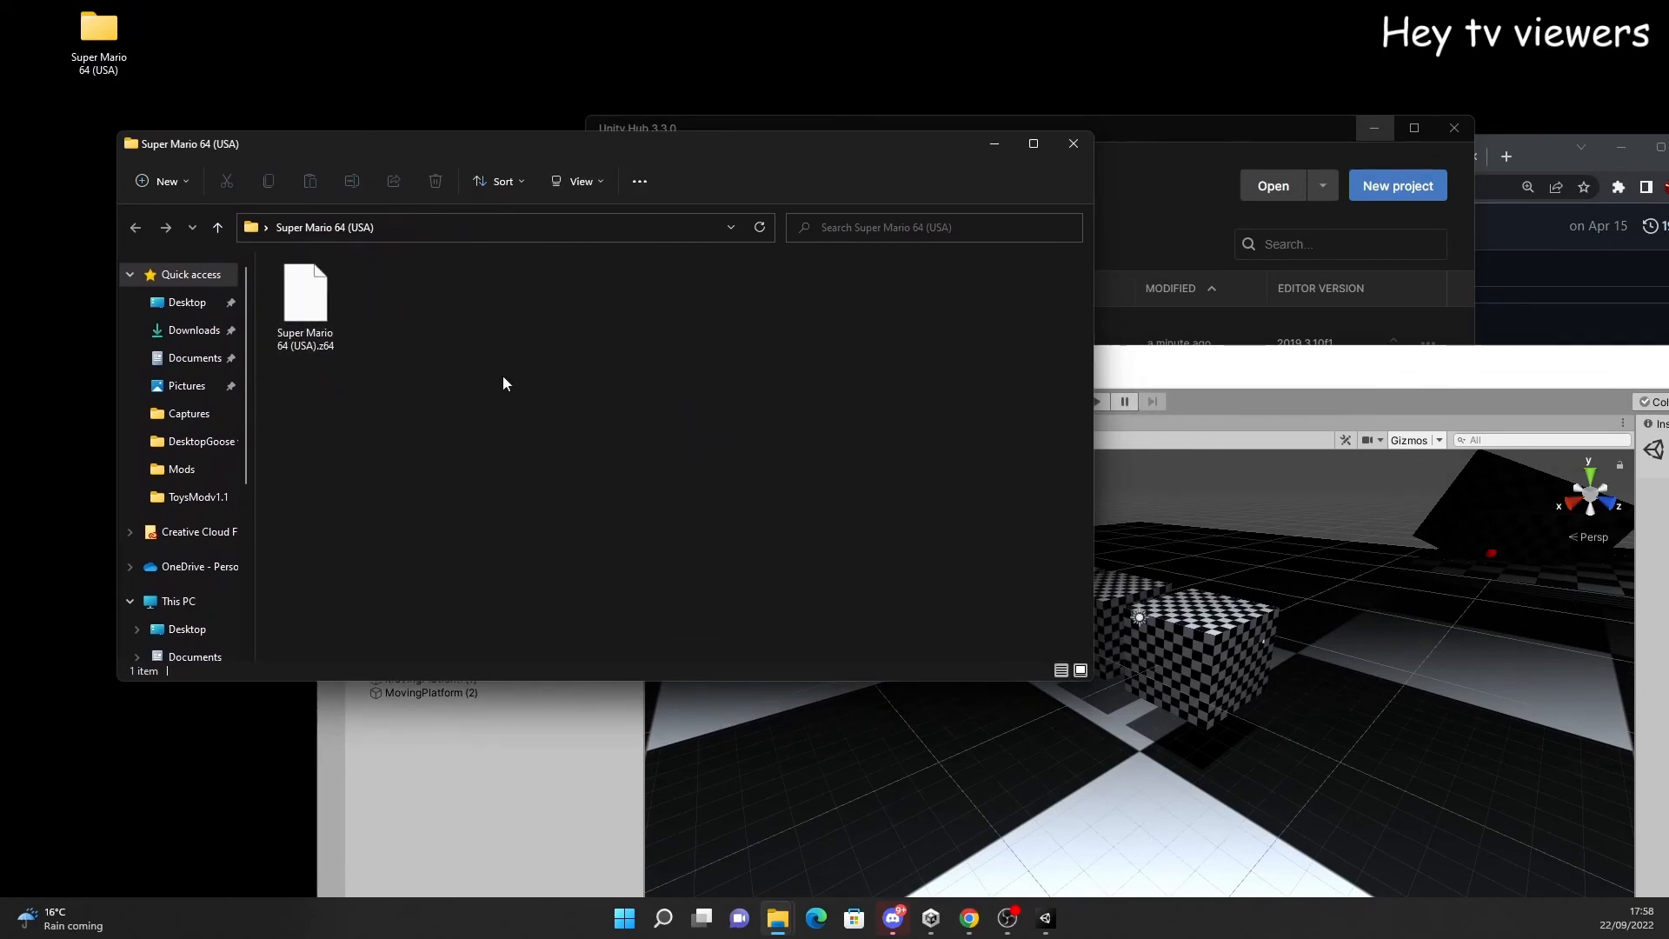
Bring the libsm64-unity-dev README into view beside the folder and rename the Super Mario 64 ROM to baserom.us.z64
left_click(1583, 151)
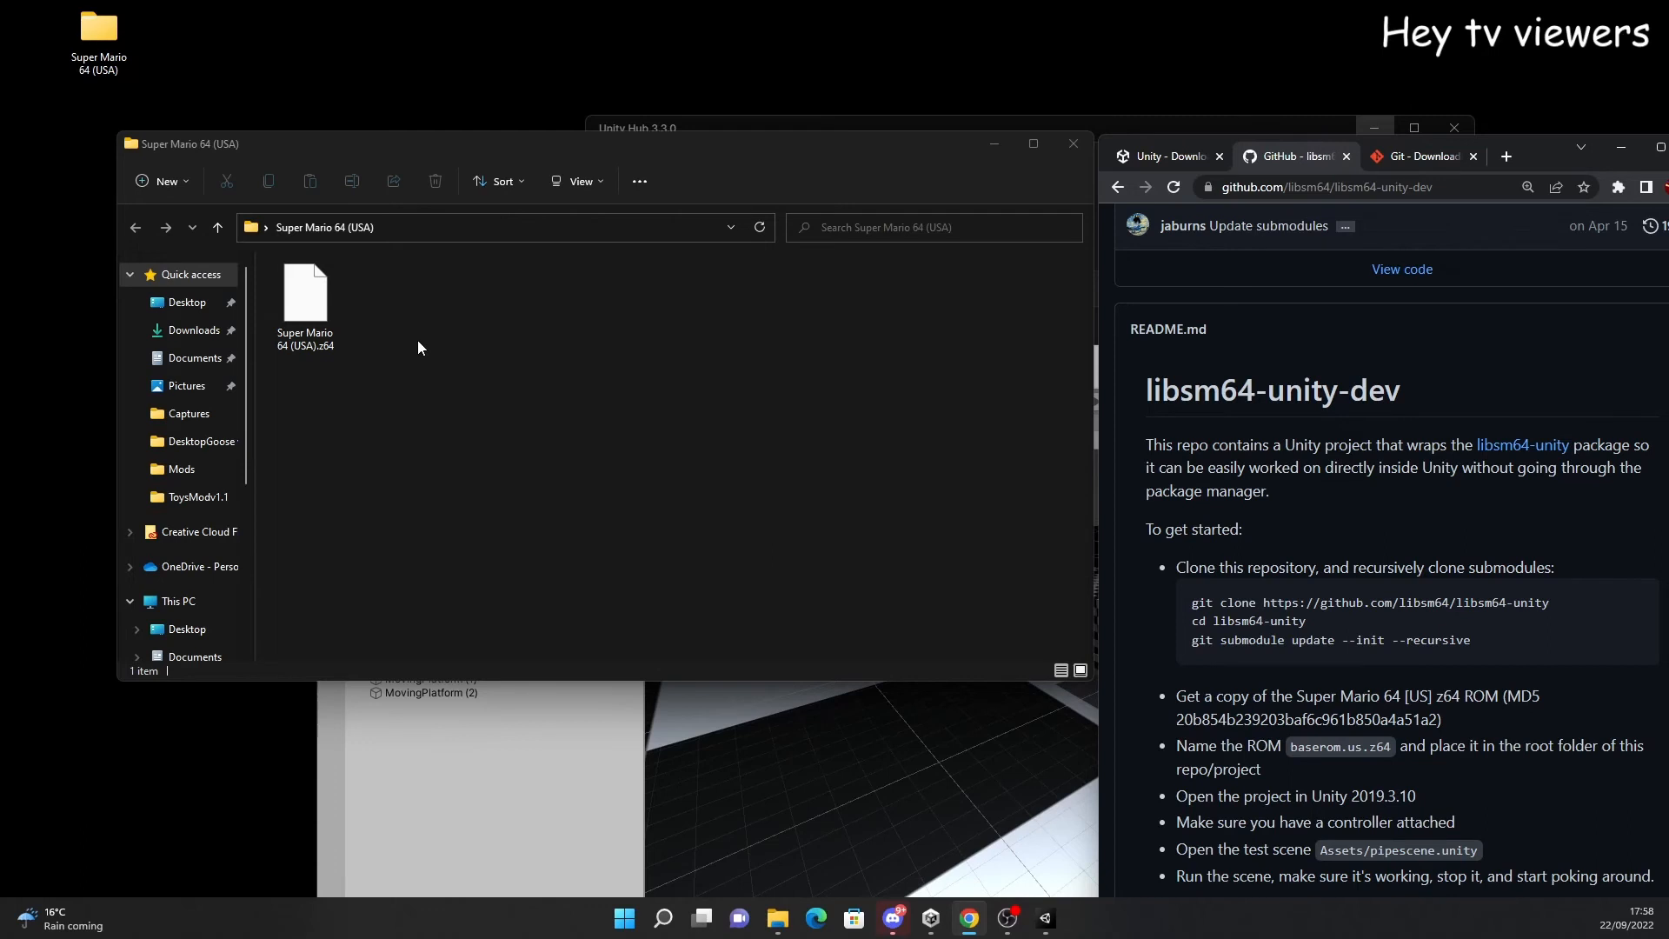
left_click(298, 344)
left_click(298, 343)
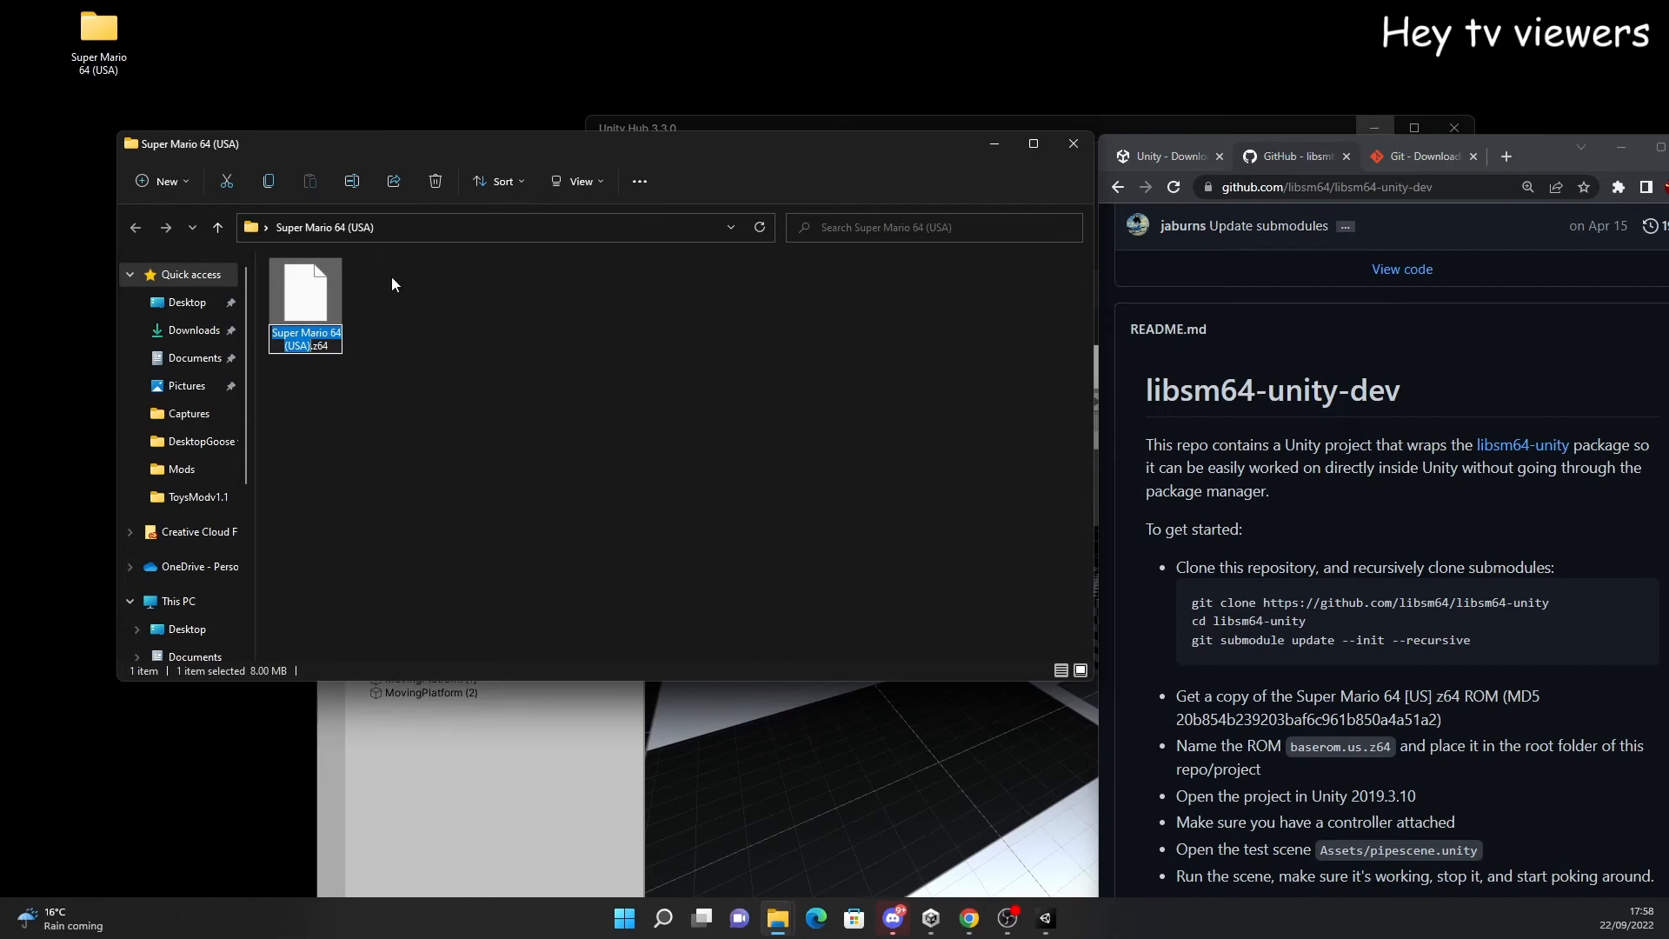
type("bas")
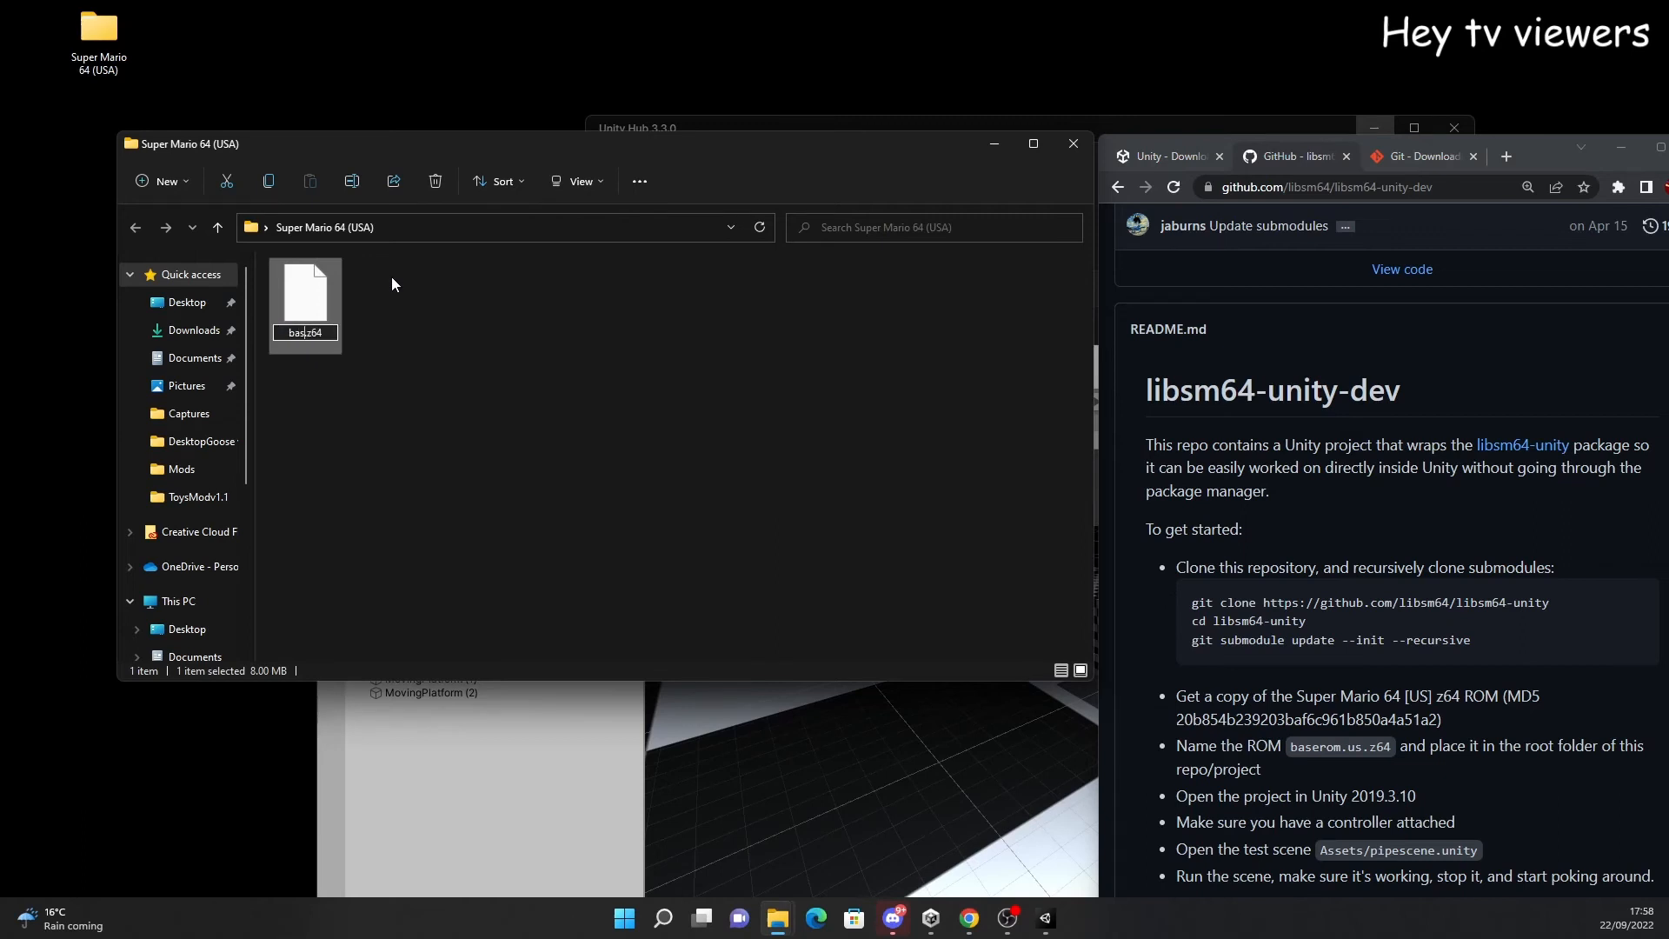
type("erom.us")
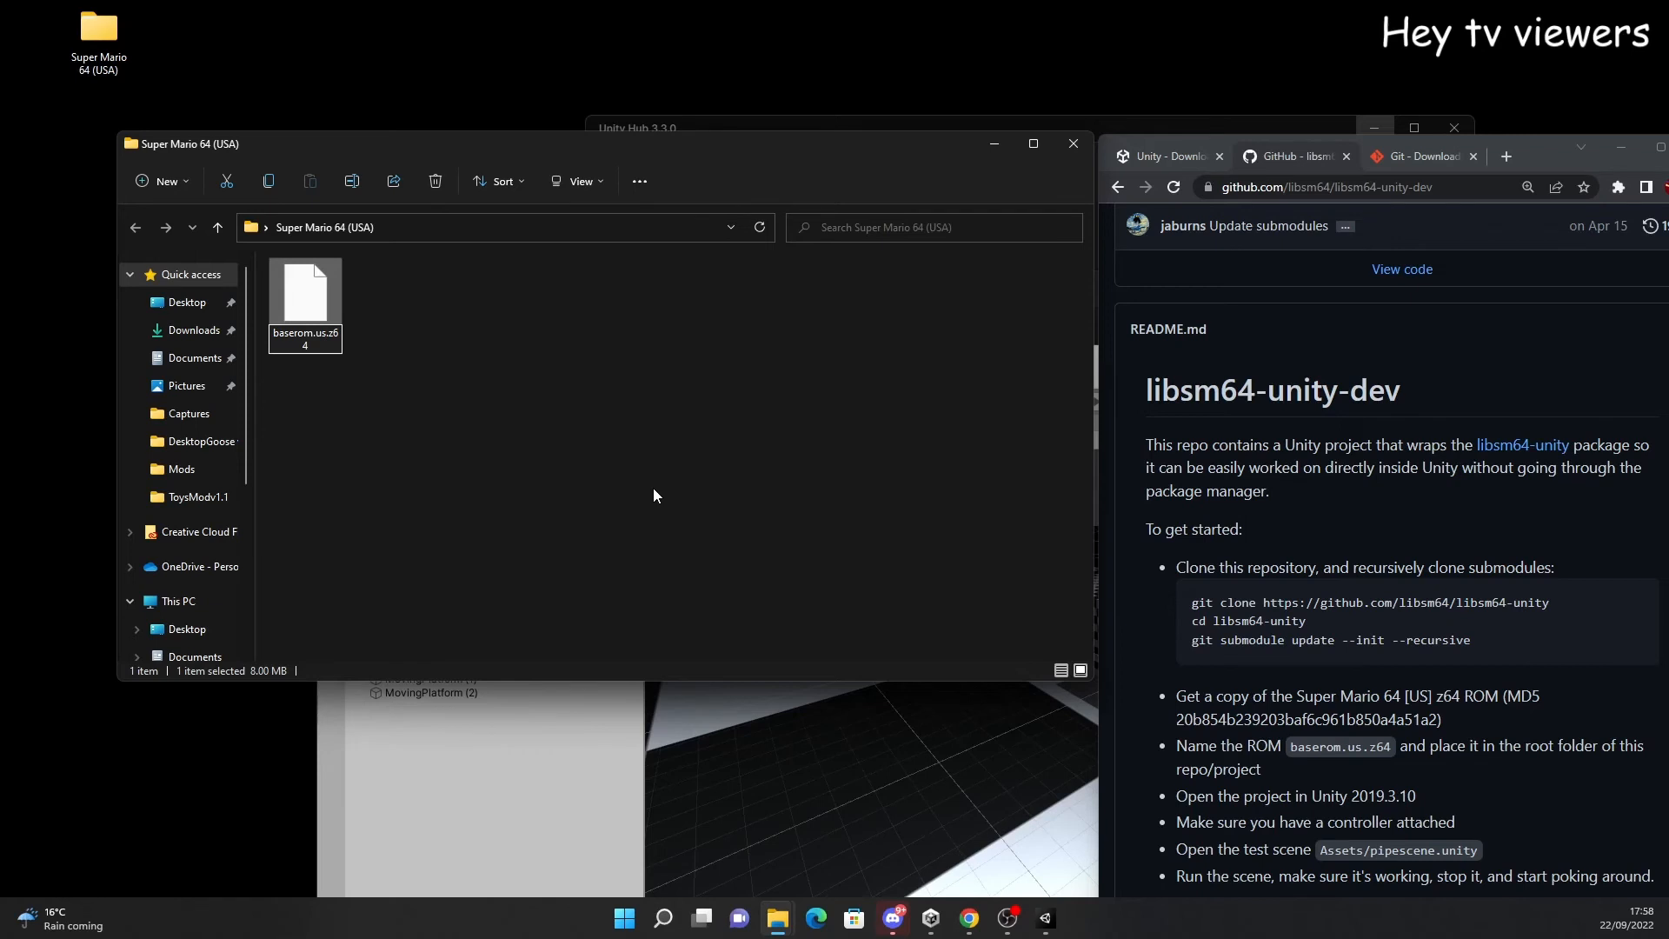
left_click(415, 256)
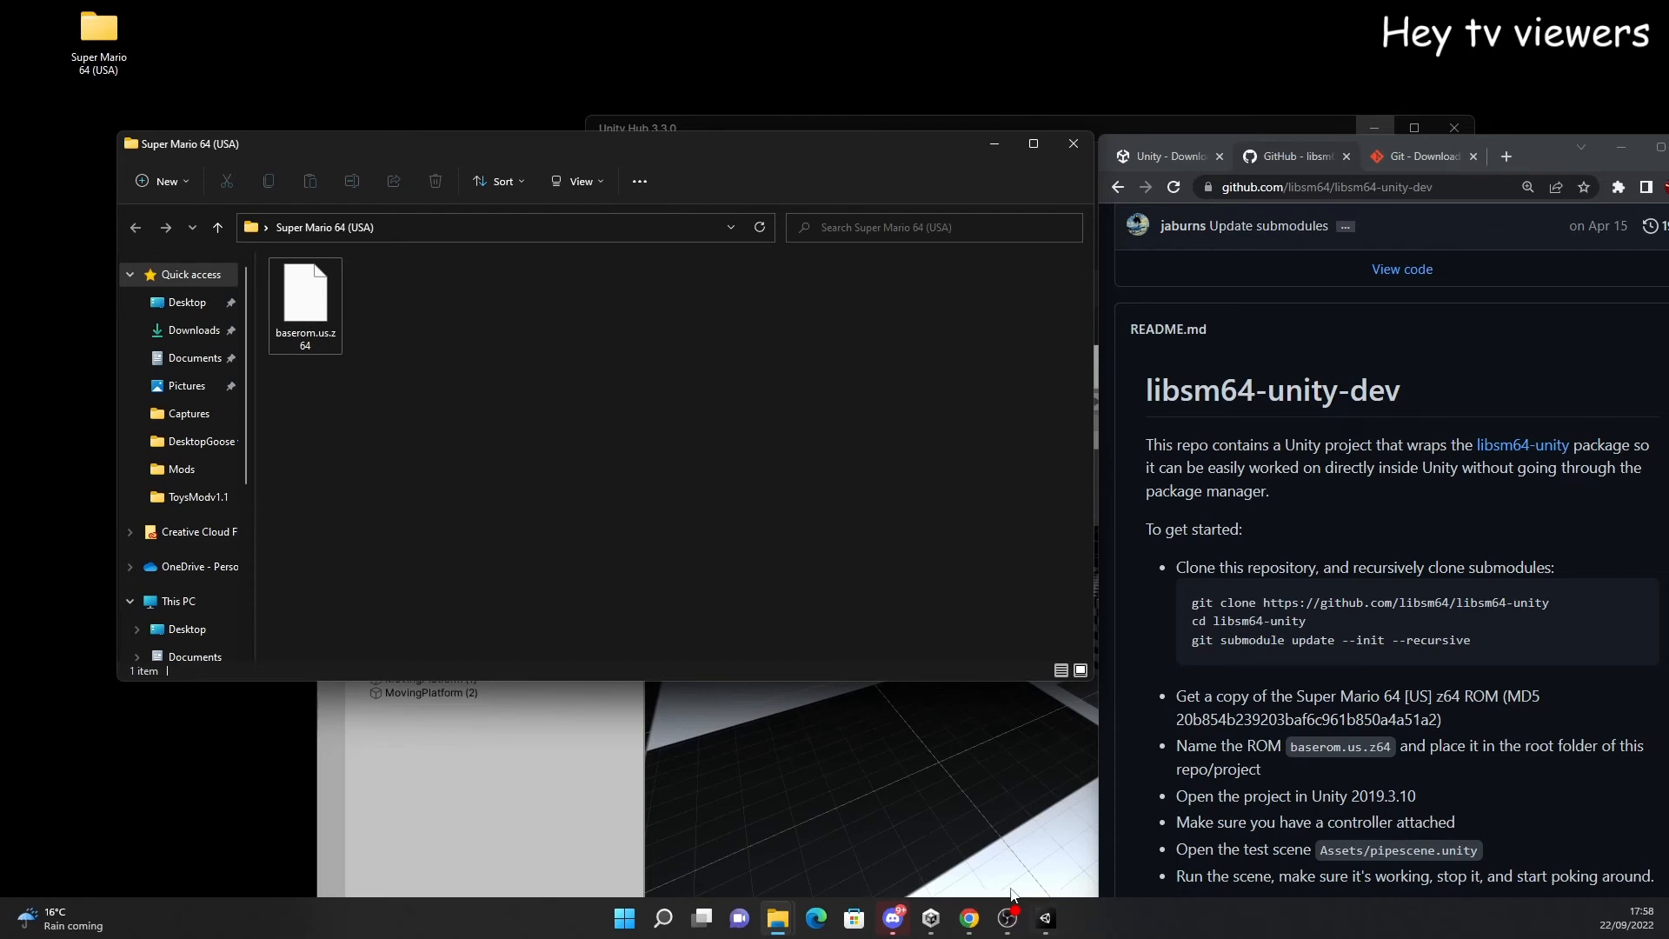
Show the Libsm64 project in Explorer from Unity Hub, open its root folder, and move baserom.us.z64 into it
left_click(946, 915)
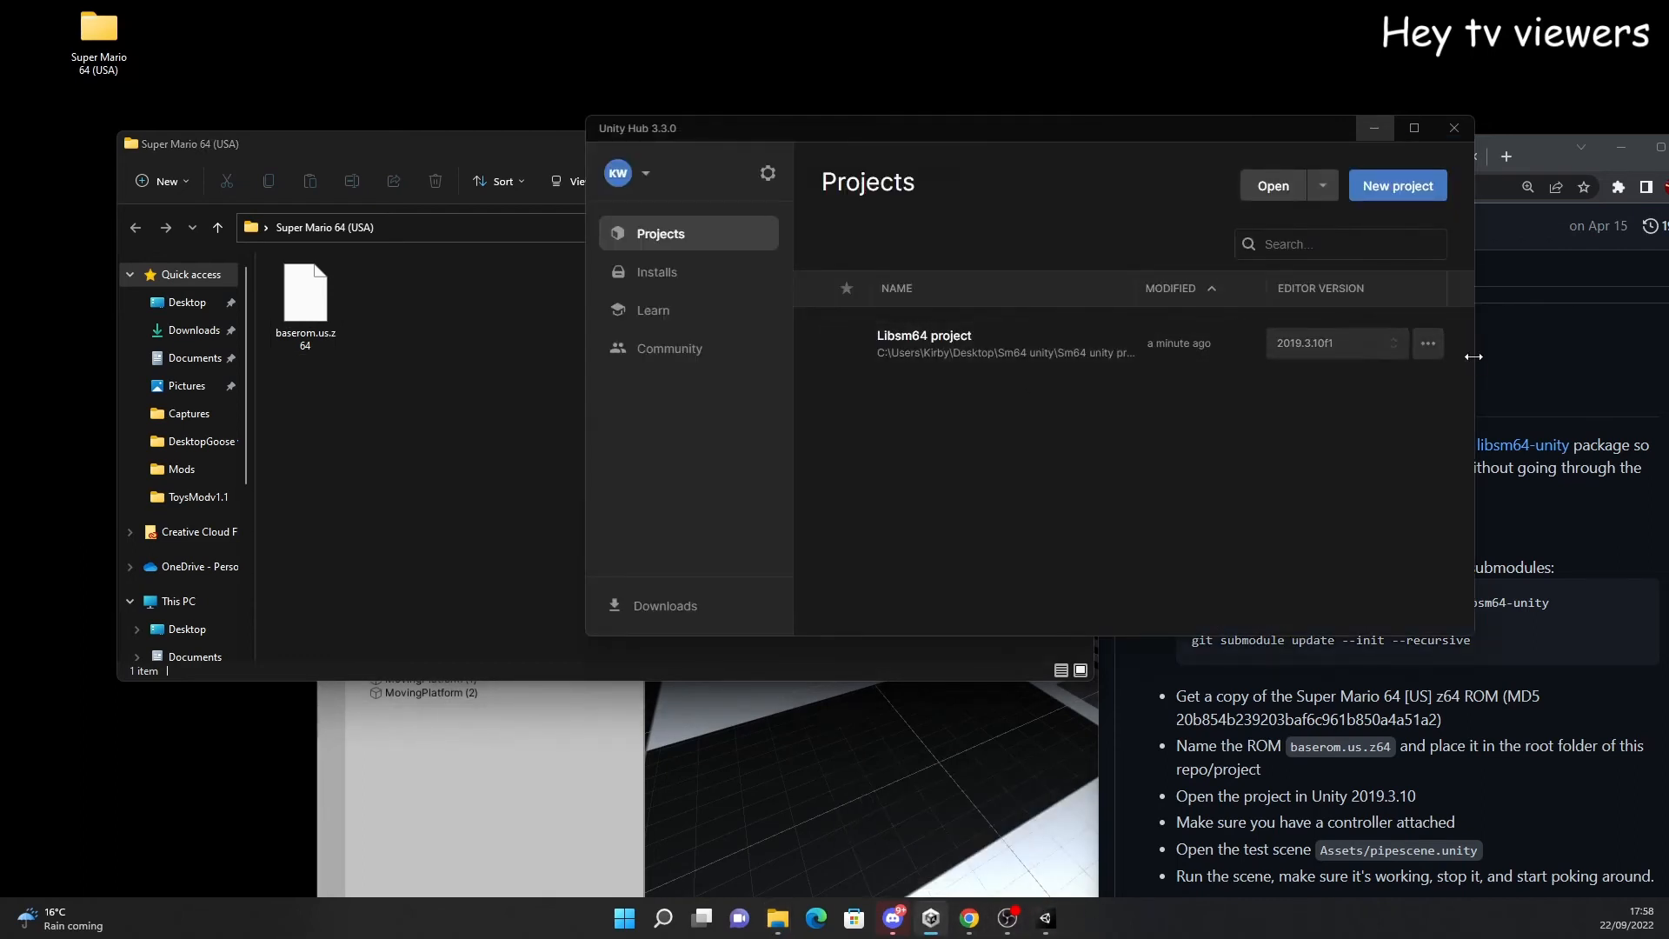
left_click(1429, 343)
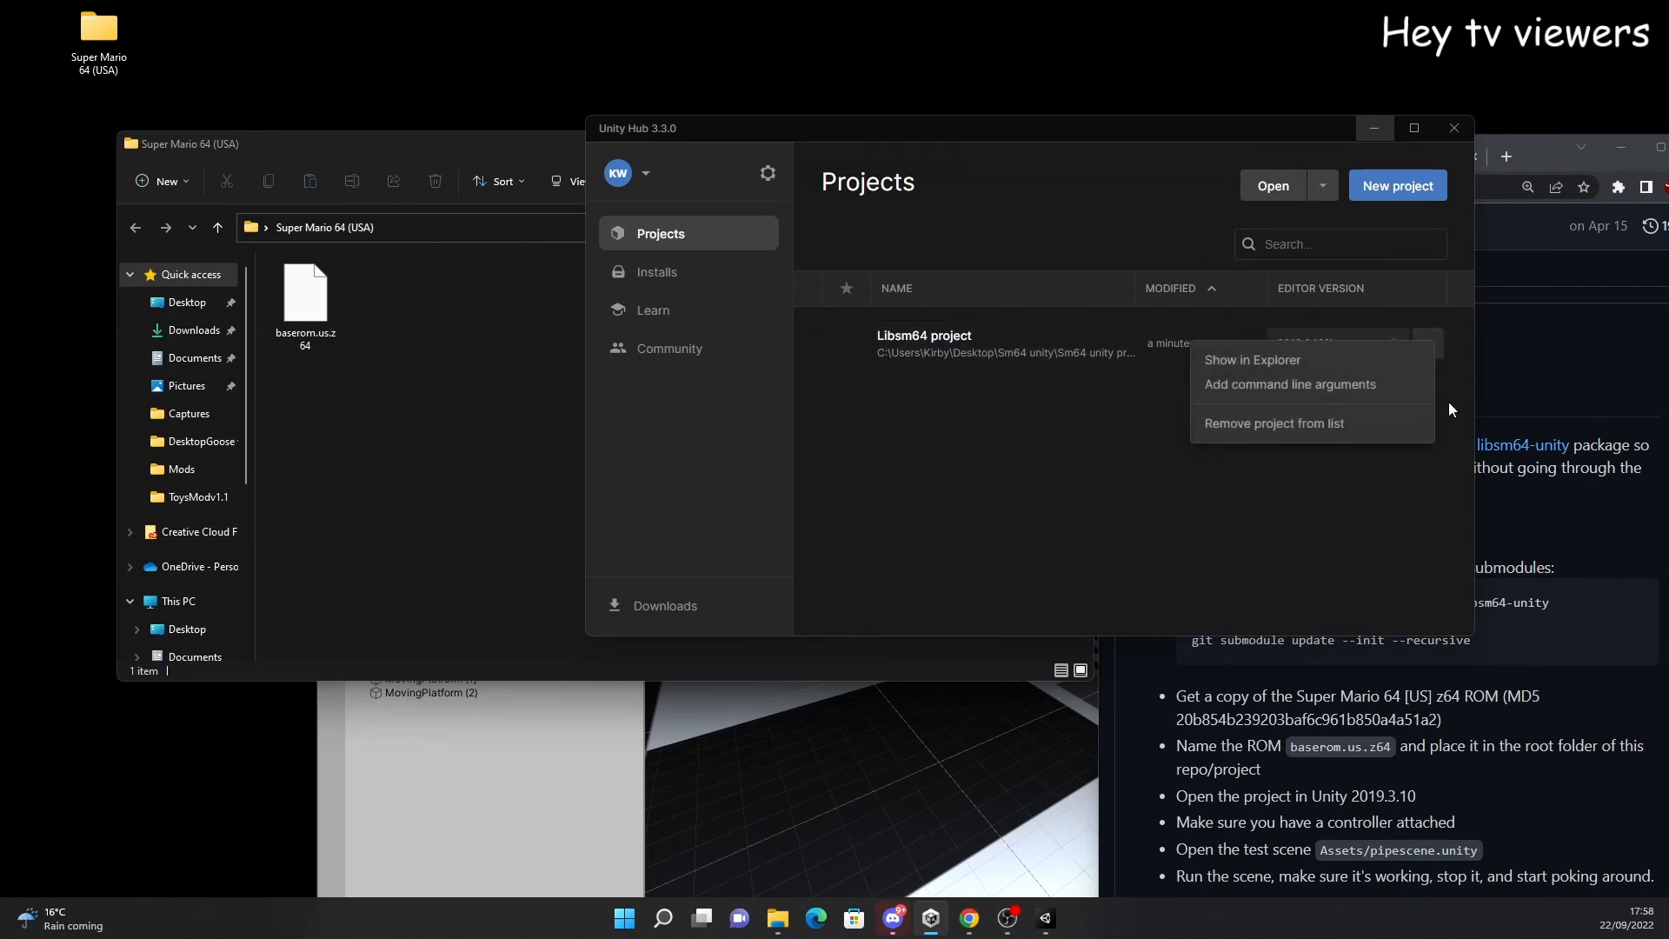
left_click(1278, 360)
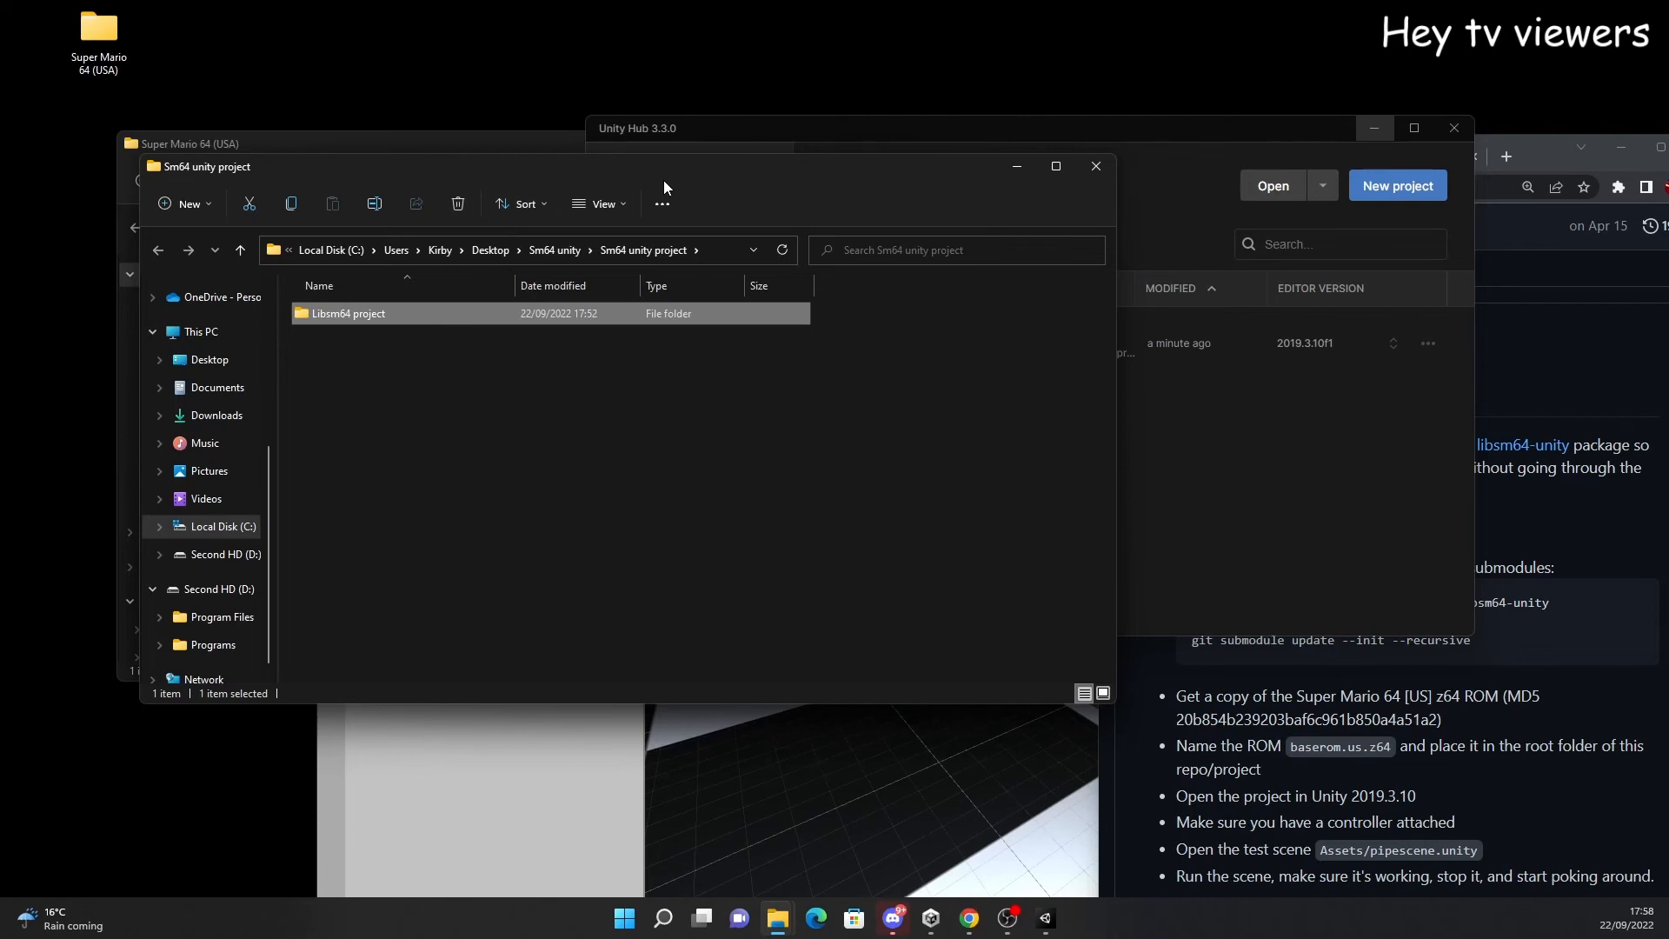
left_click_drag(786, 169, 1429, 414)
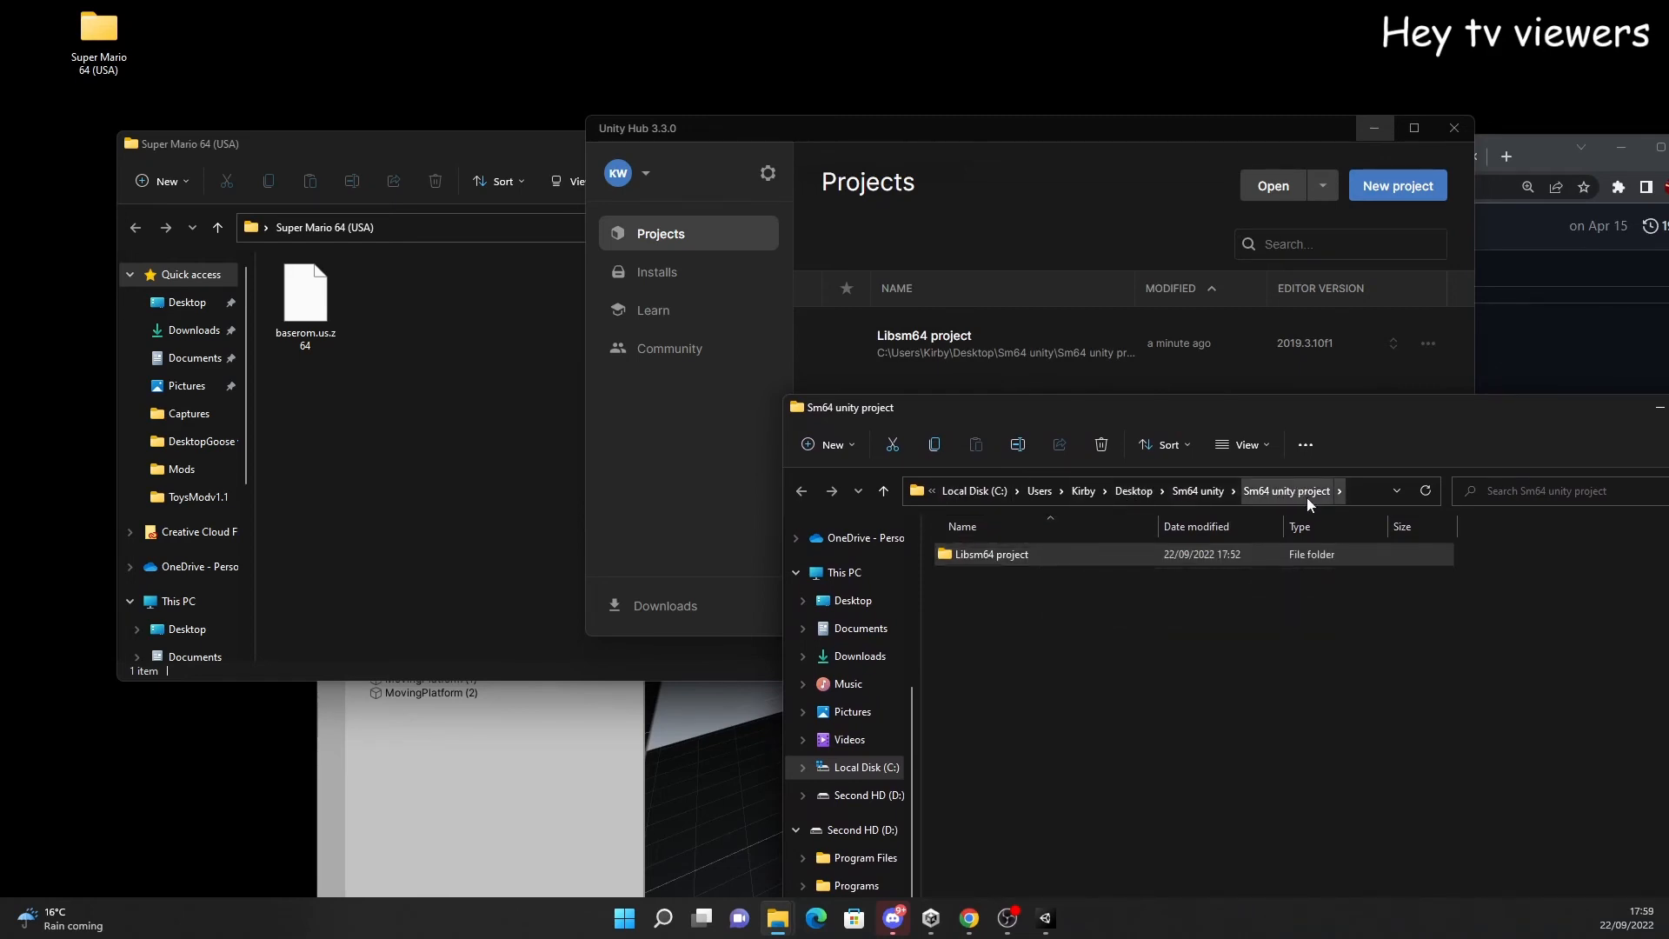
double_click(1057, 556)
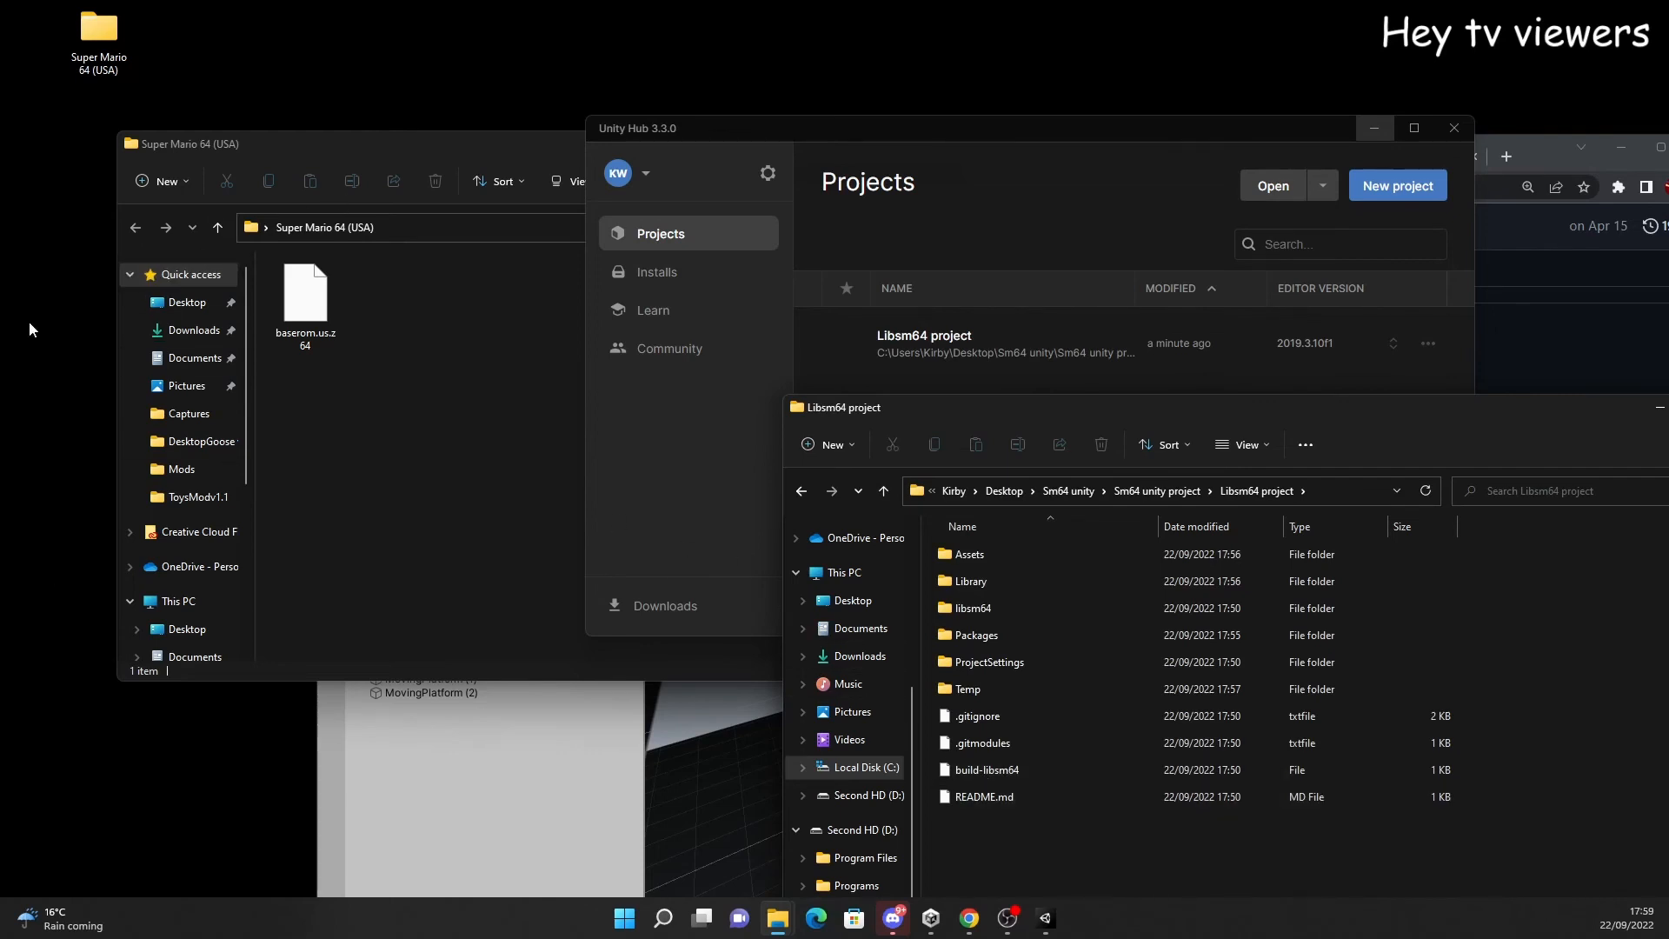
left_click(300, 309)
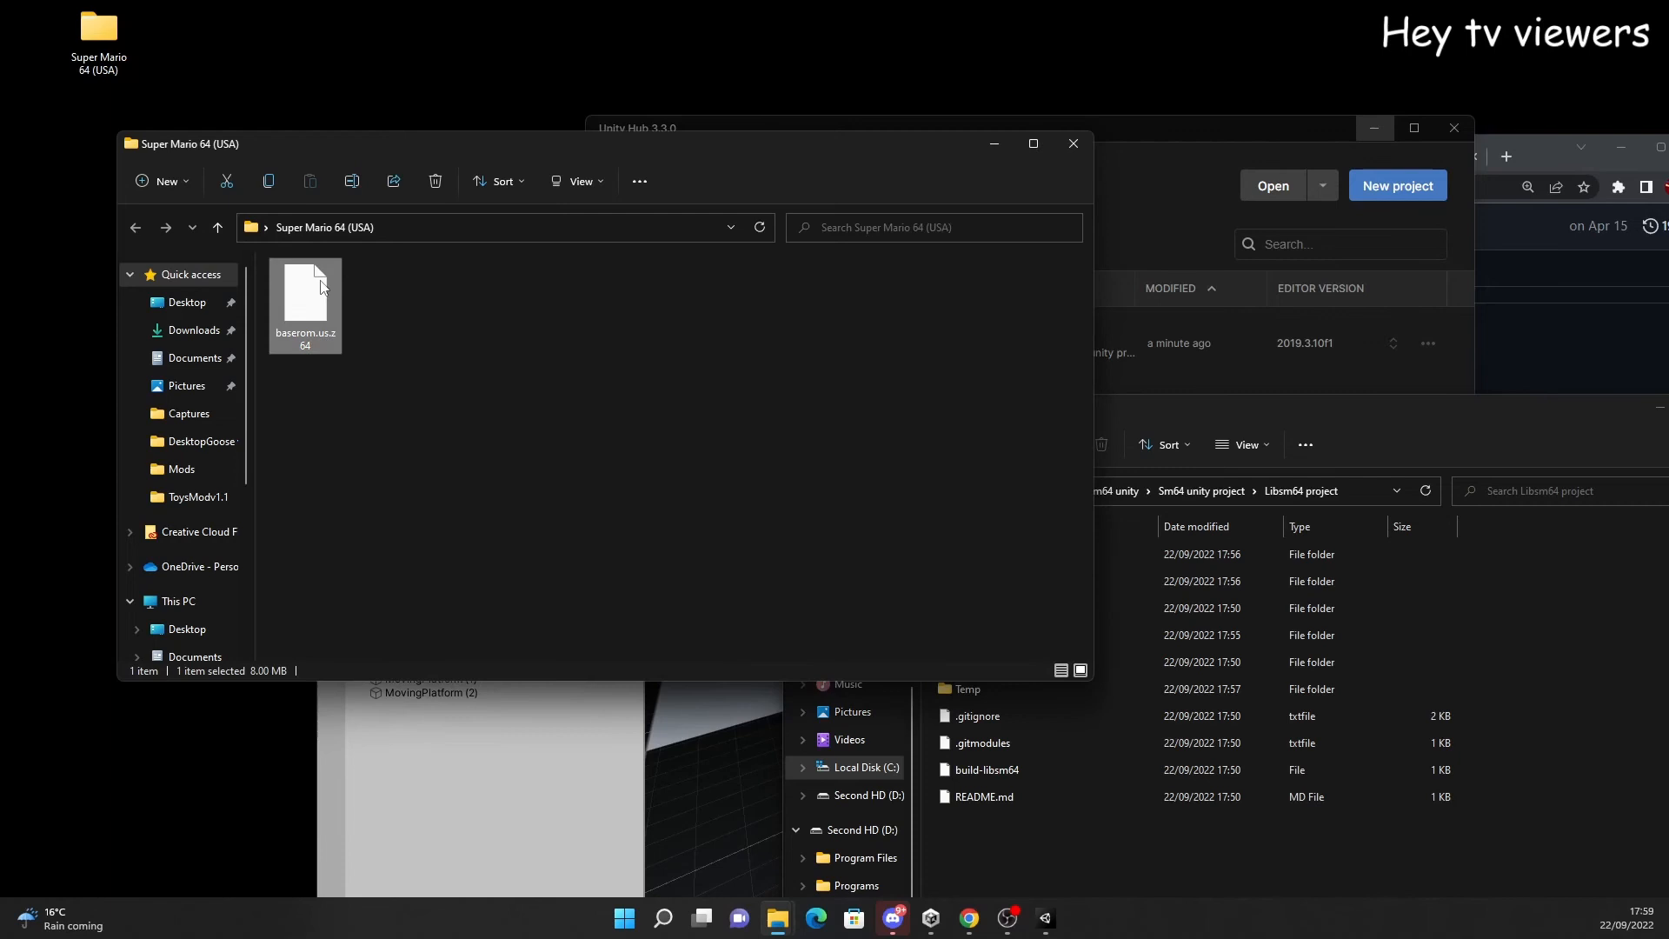
left_click_drag(296, 320, 1046, 864)
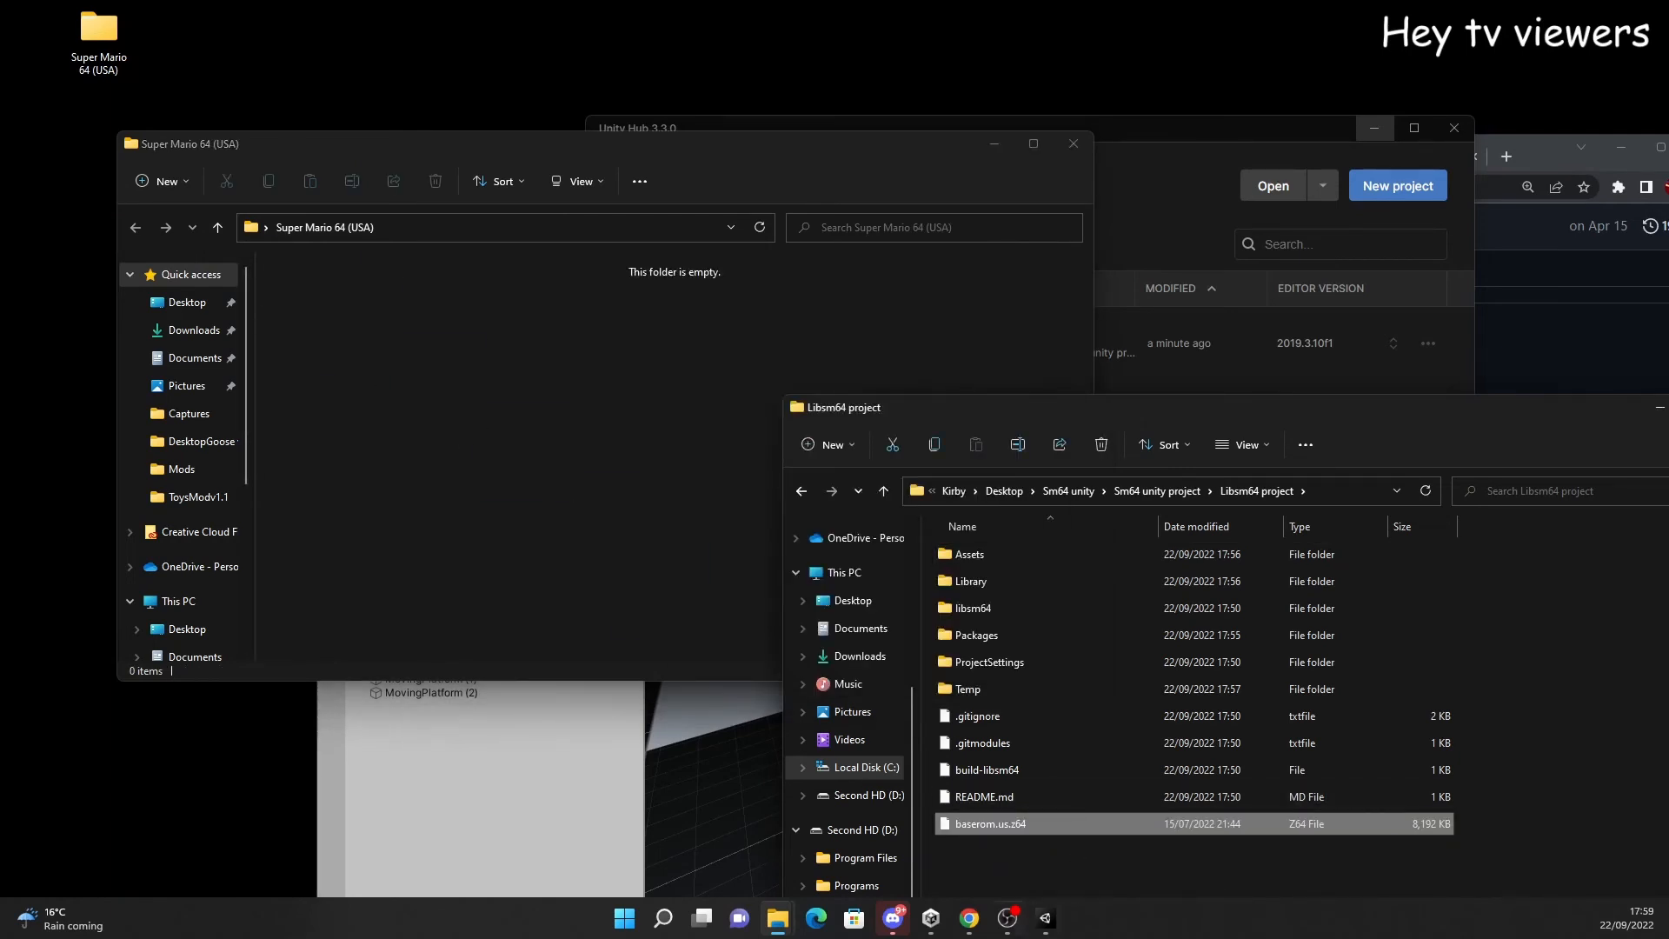
Switch back to the Unity editor, maximize its window, and run ExampleScene in Play mode
left_click(1046, 923)
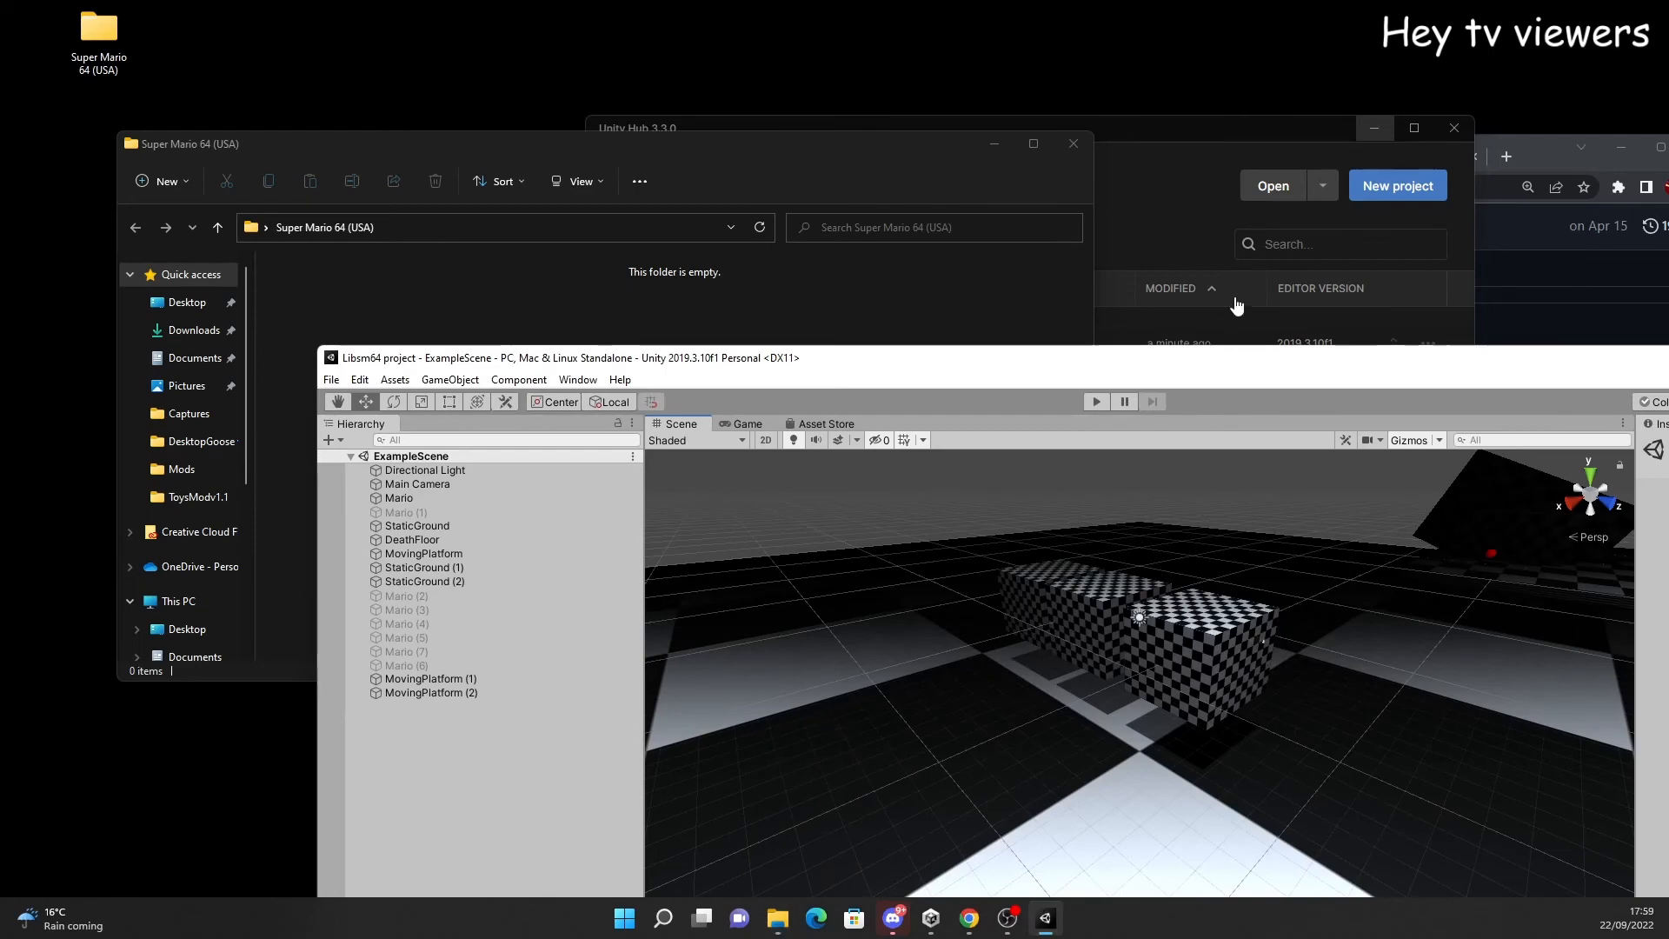
left_click_drag(1258, 378, 957, 3)
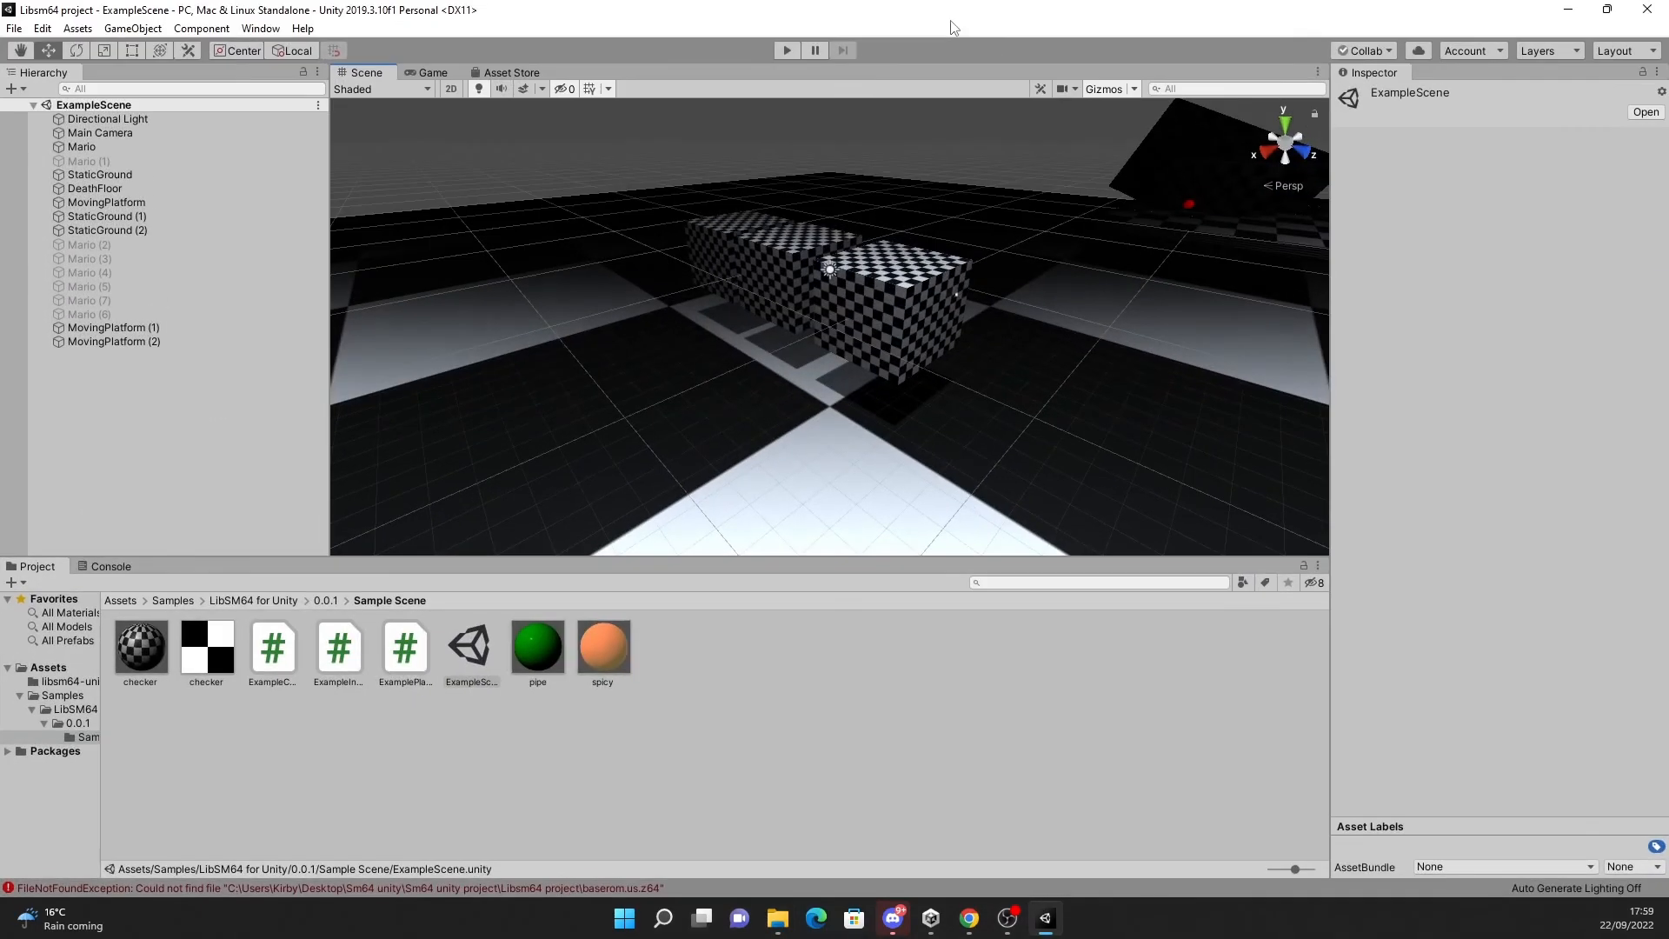
left_click(787, 53)
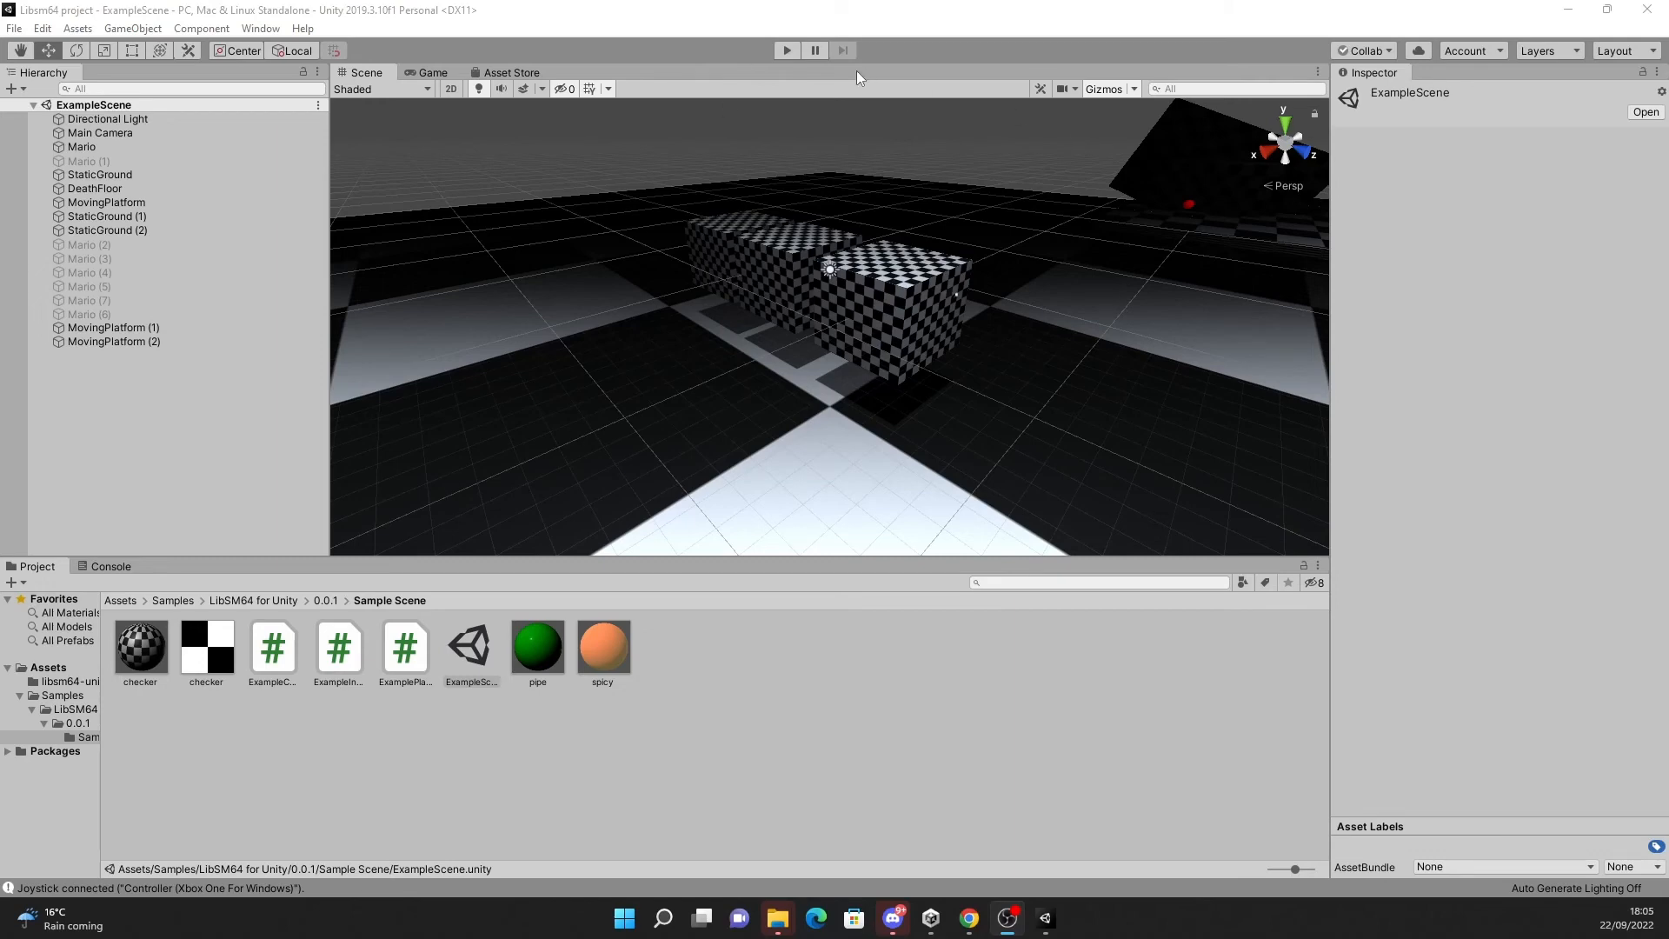
left_click(791, 51)
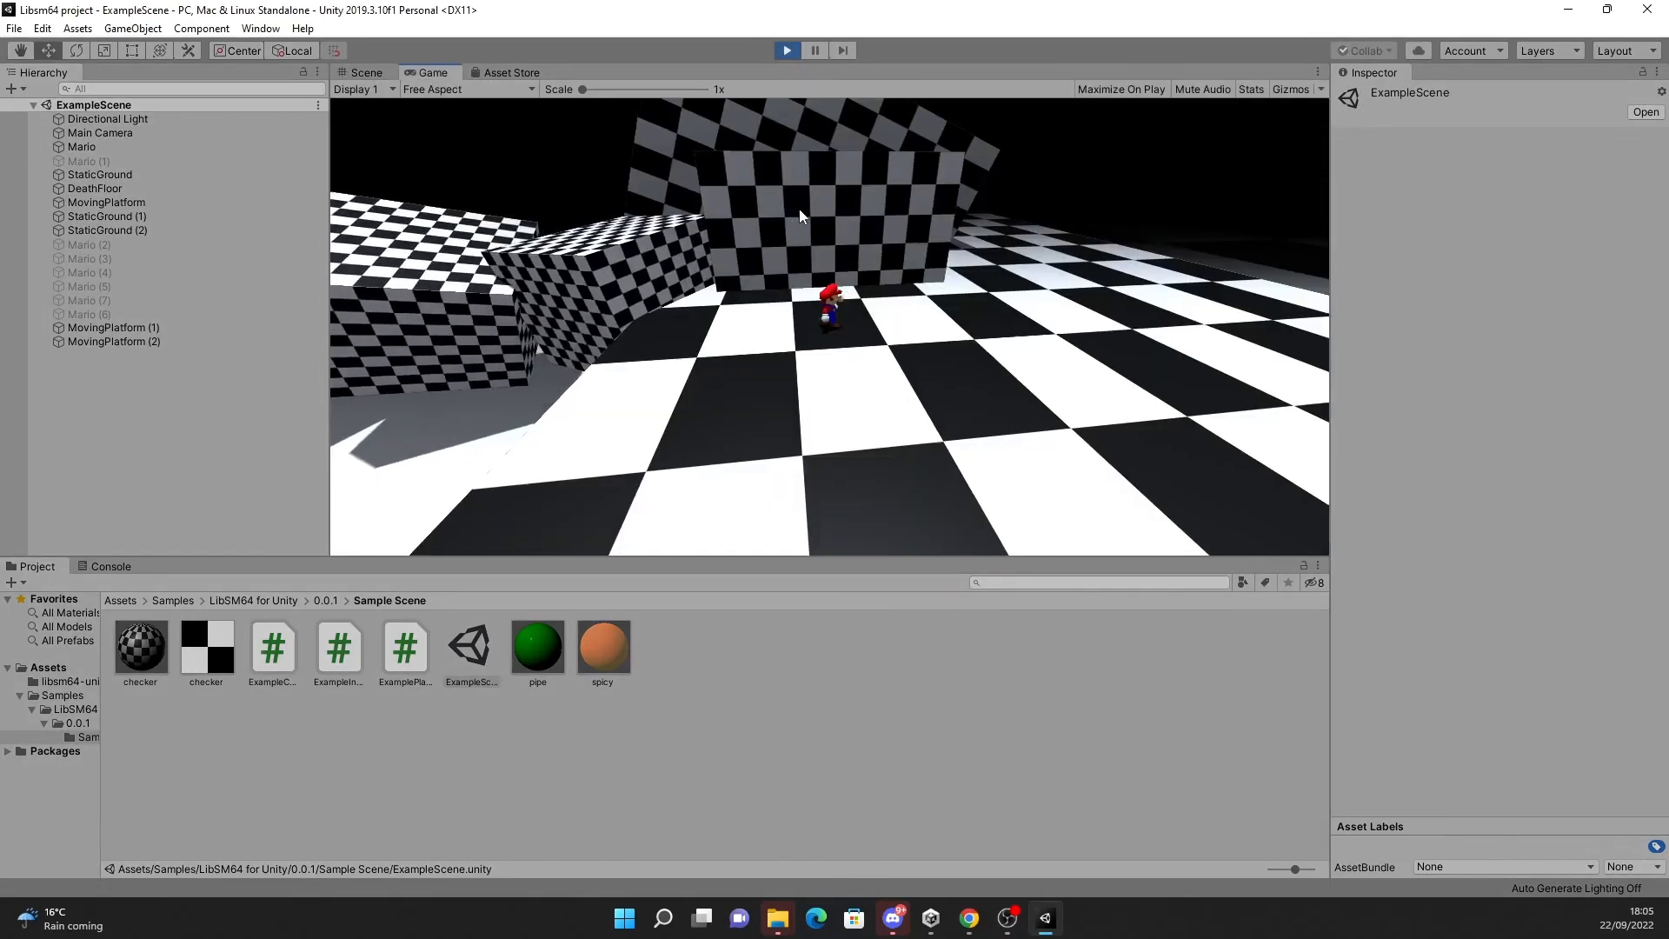
Test Mario's running and jumping across the checkered ground, beside the blocks, and up onto the sloped platform
key("a")
key("d")
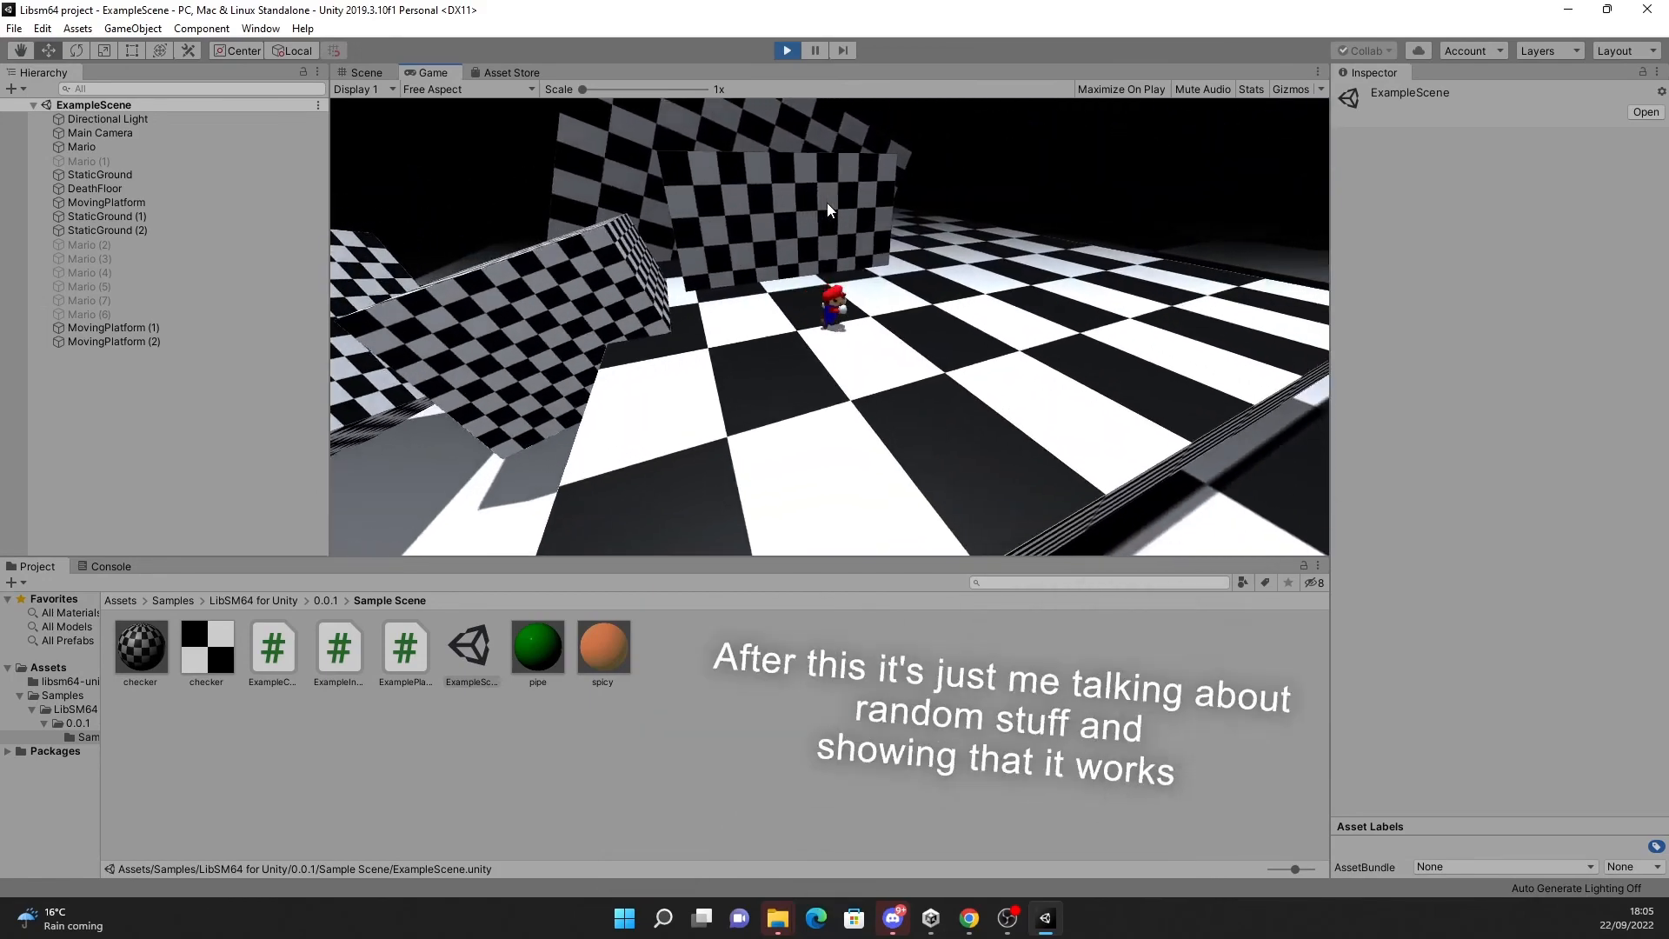
key("w")
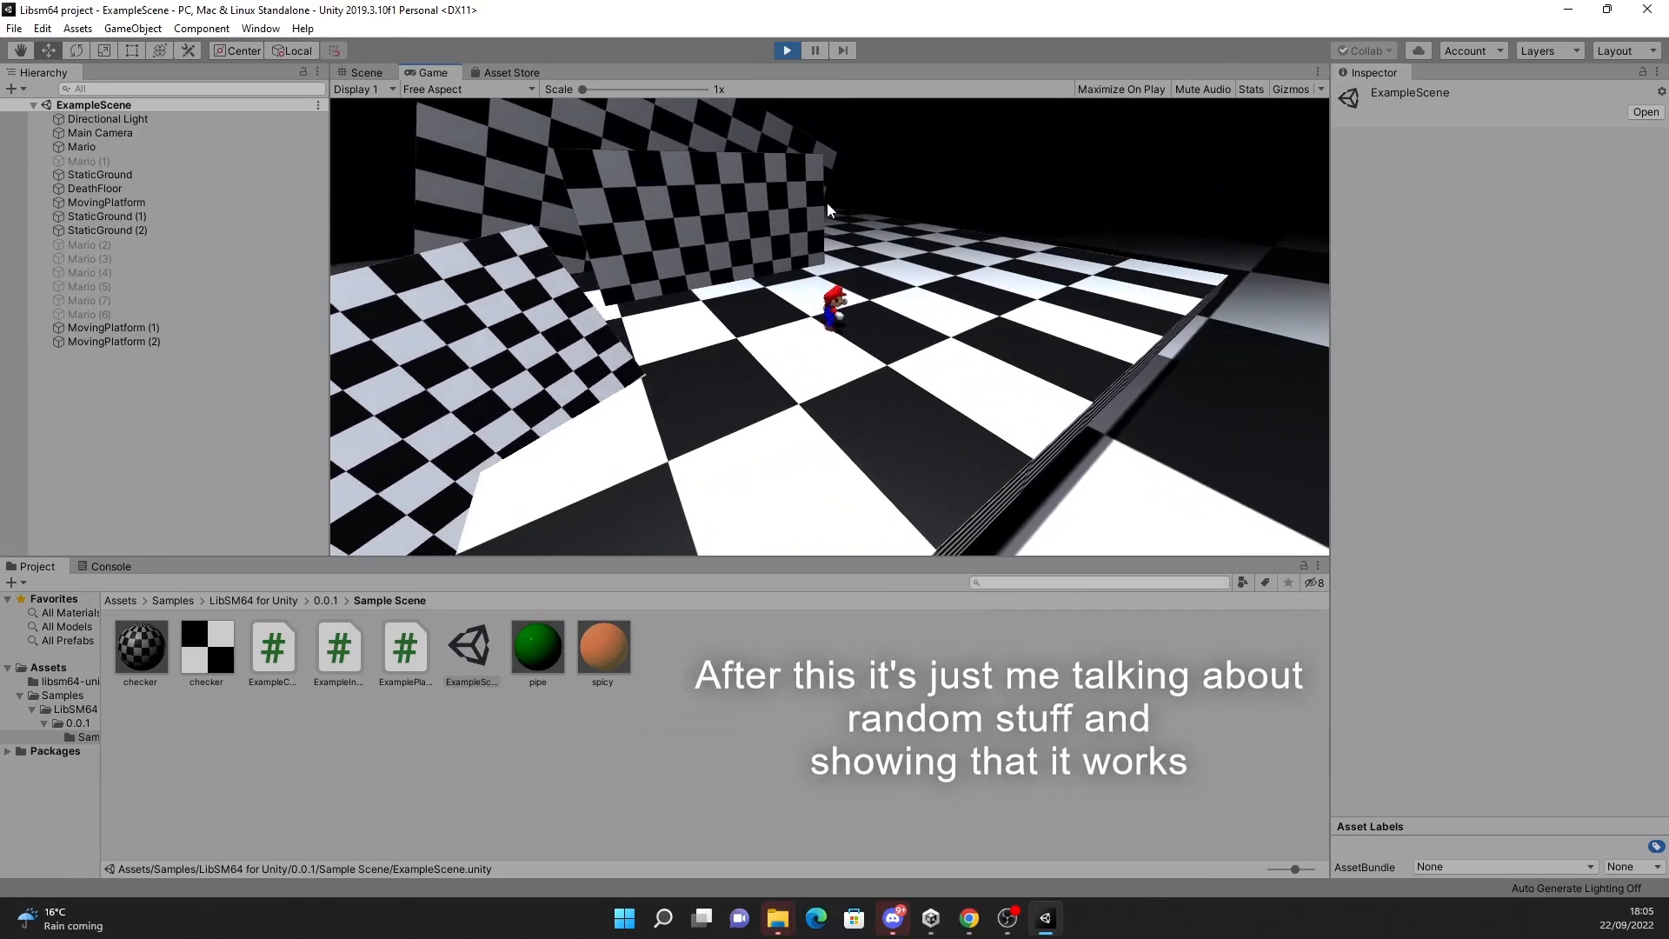
key("a")
key("space")
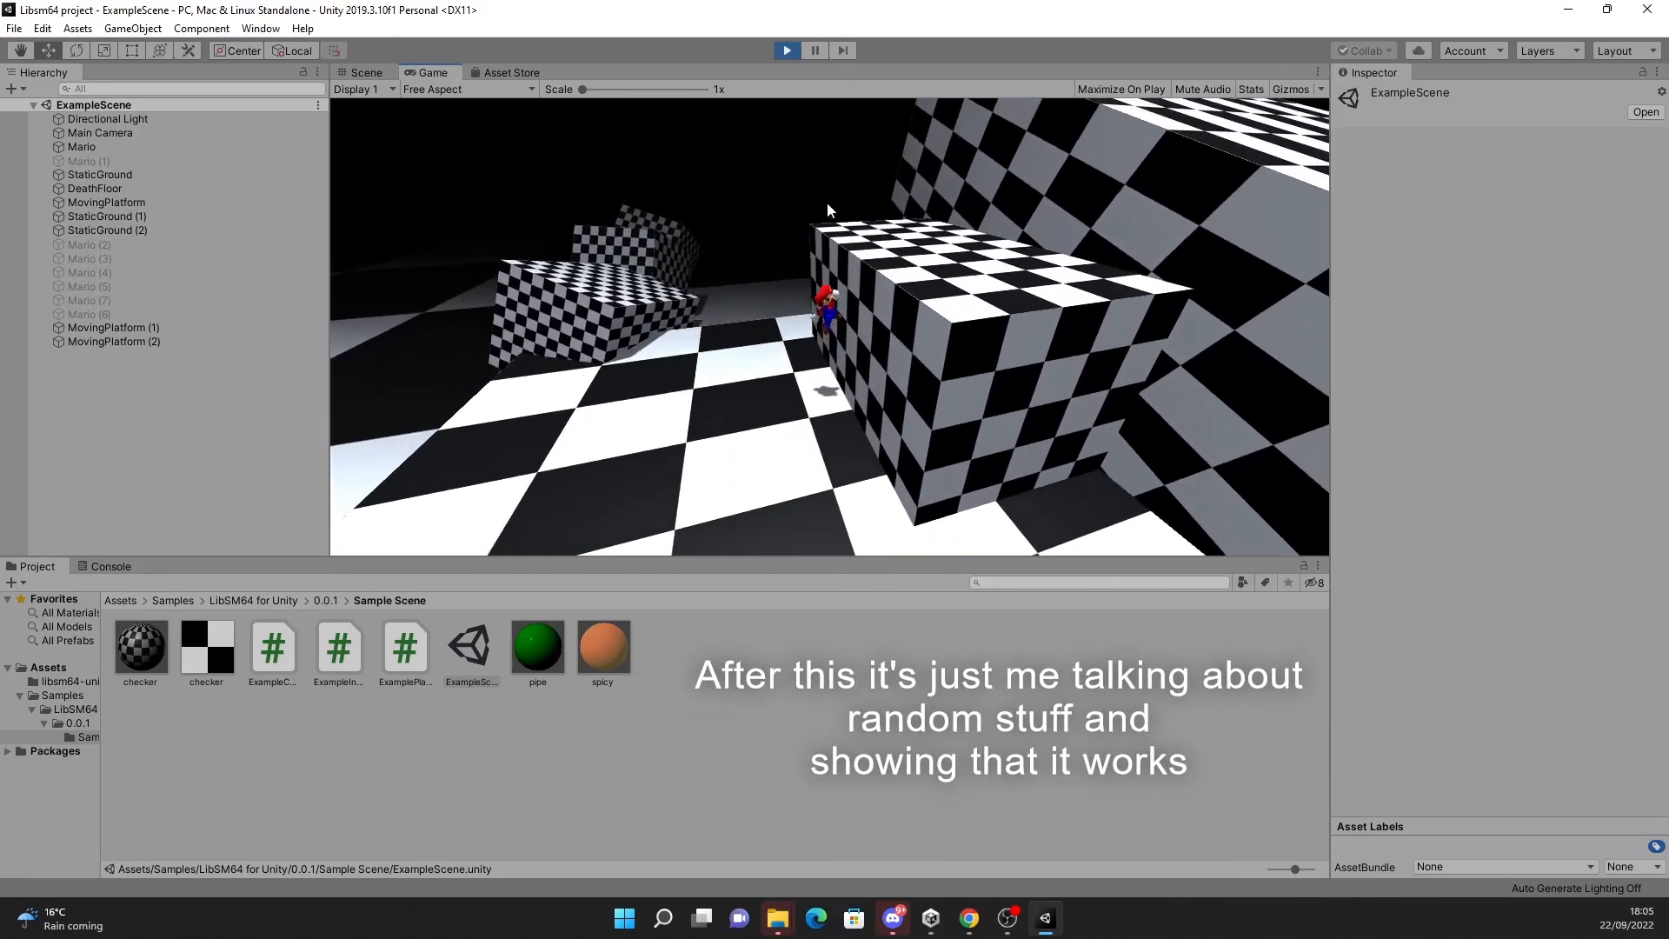
key("space")
key("space")
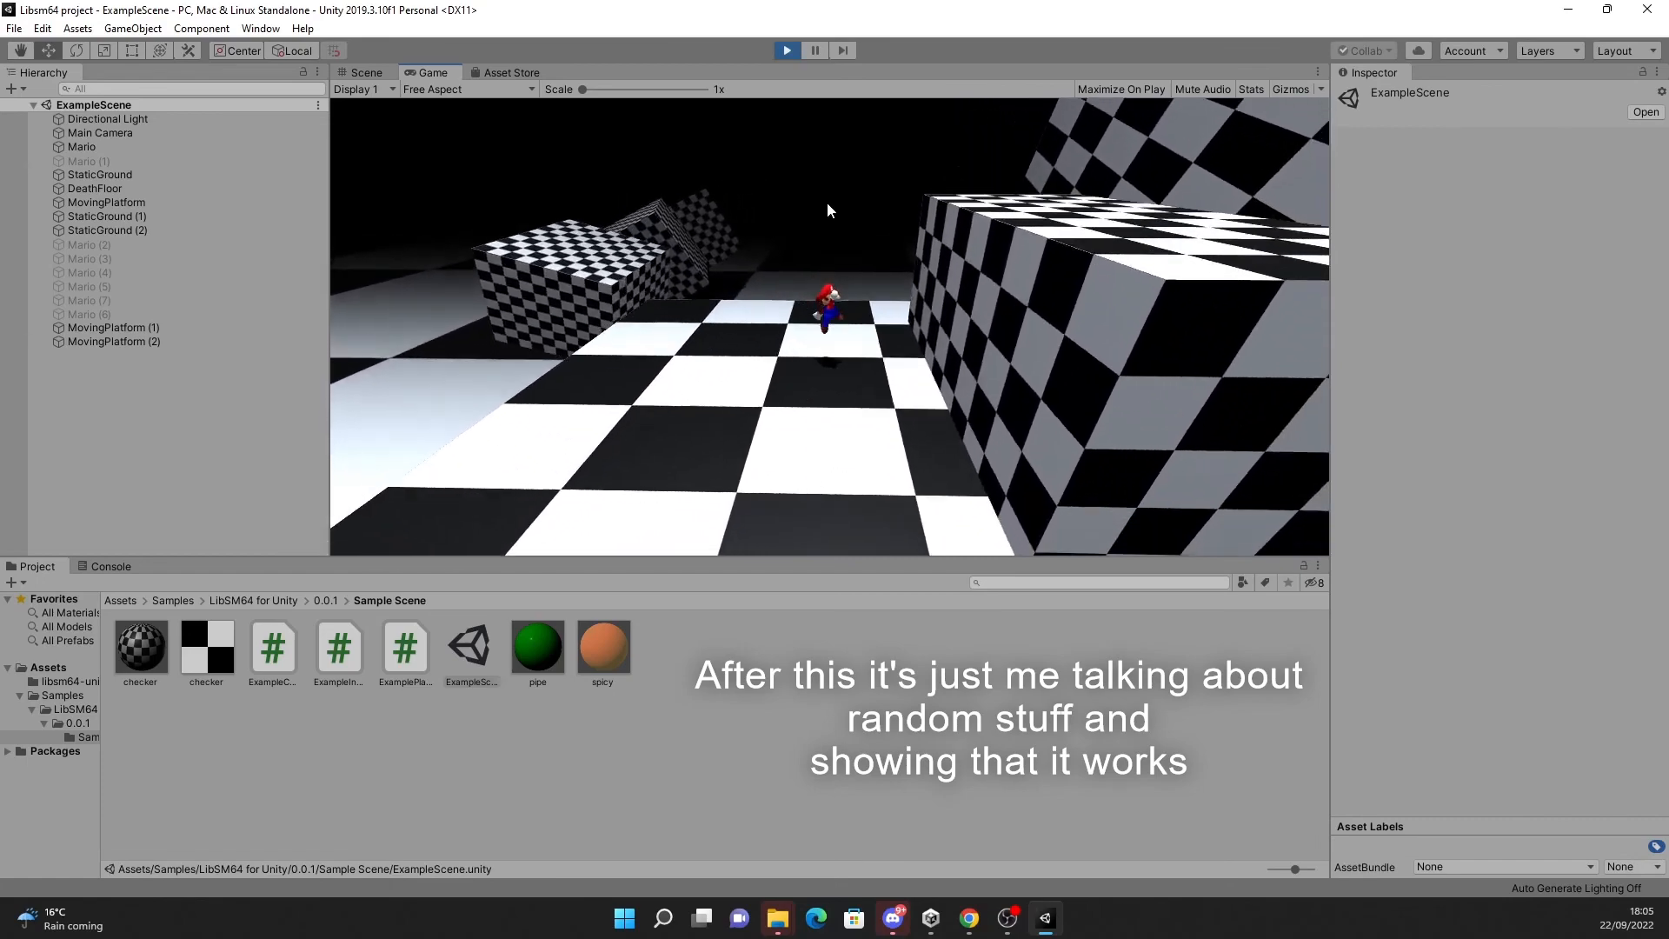
key("w")
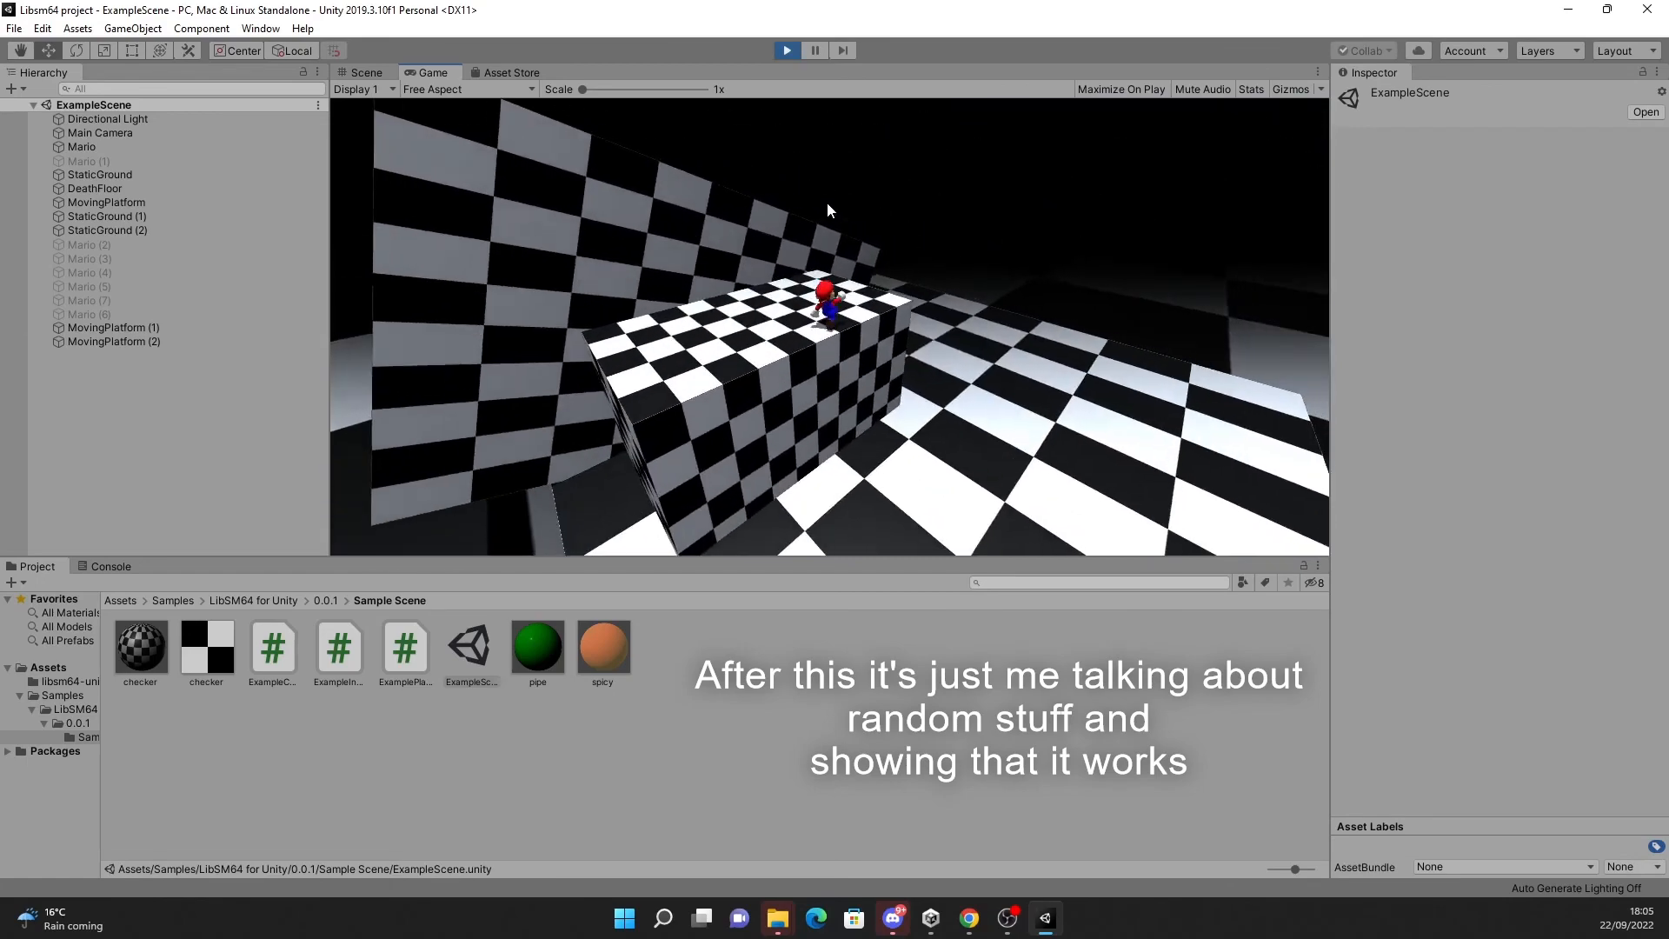
key("w")
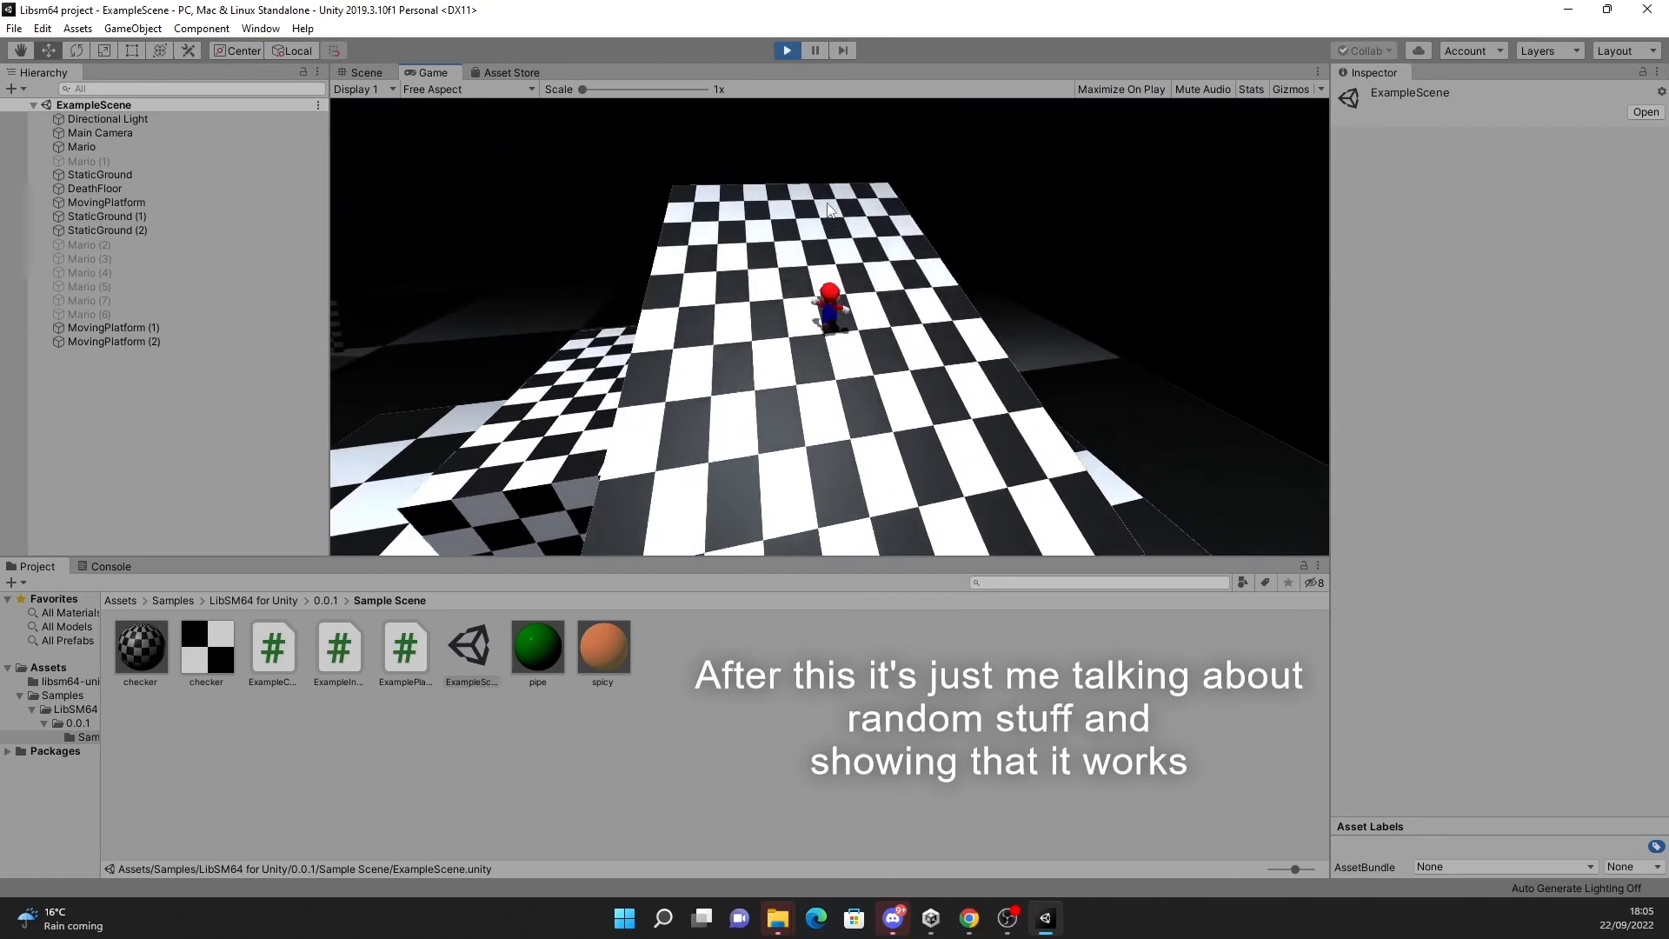
Test Mario's repeated jumps and changes of direction on the sloped checkered platform
key("s")
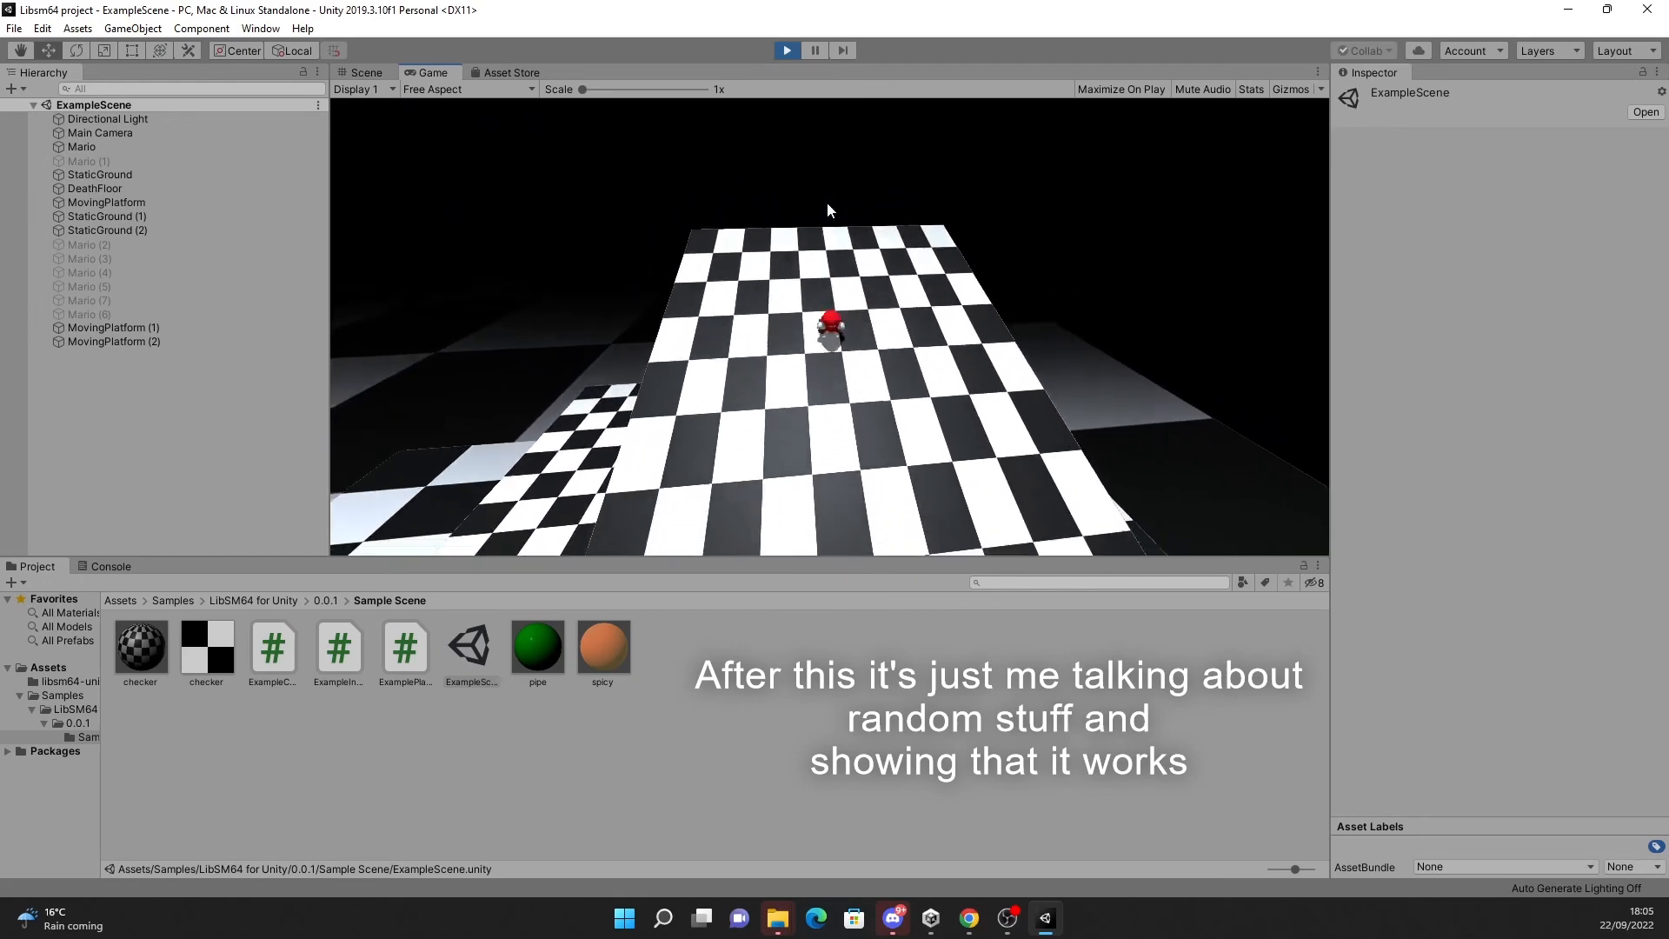
key("space")
key("space")
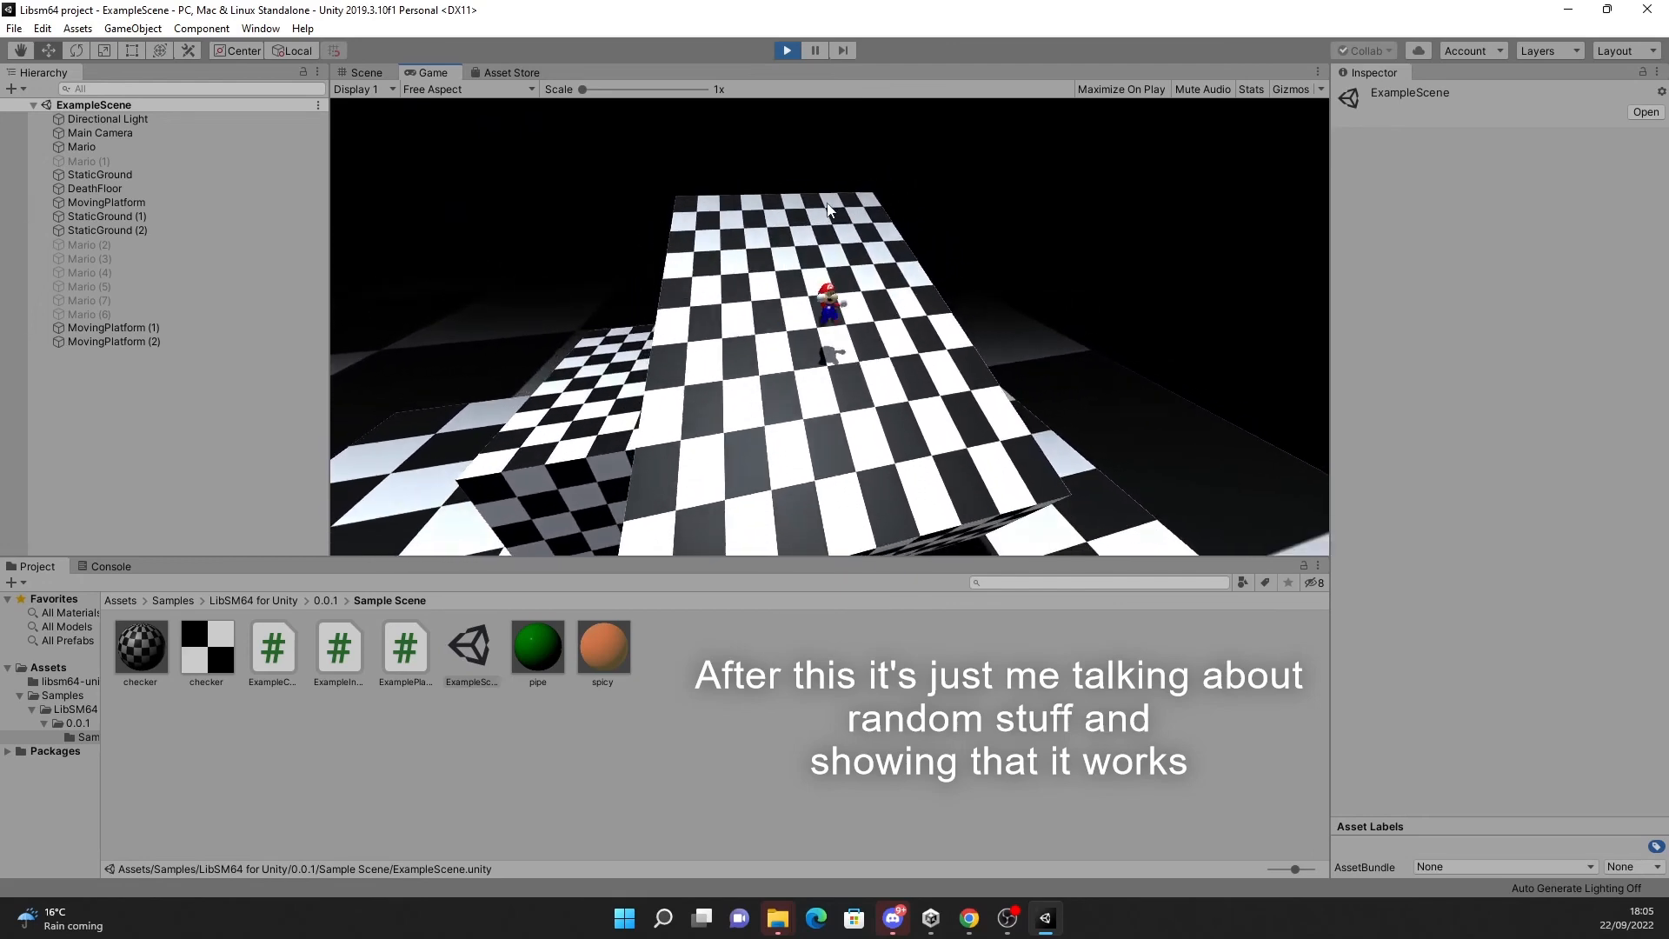
key("w")
key("space")
key("space")
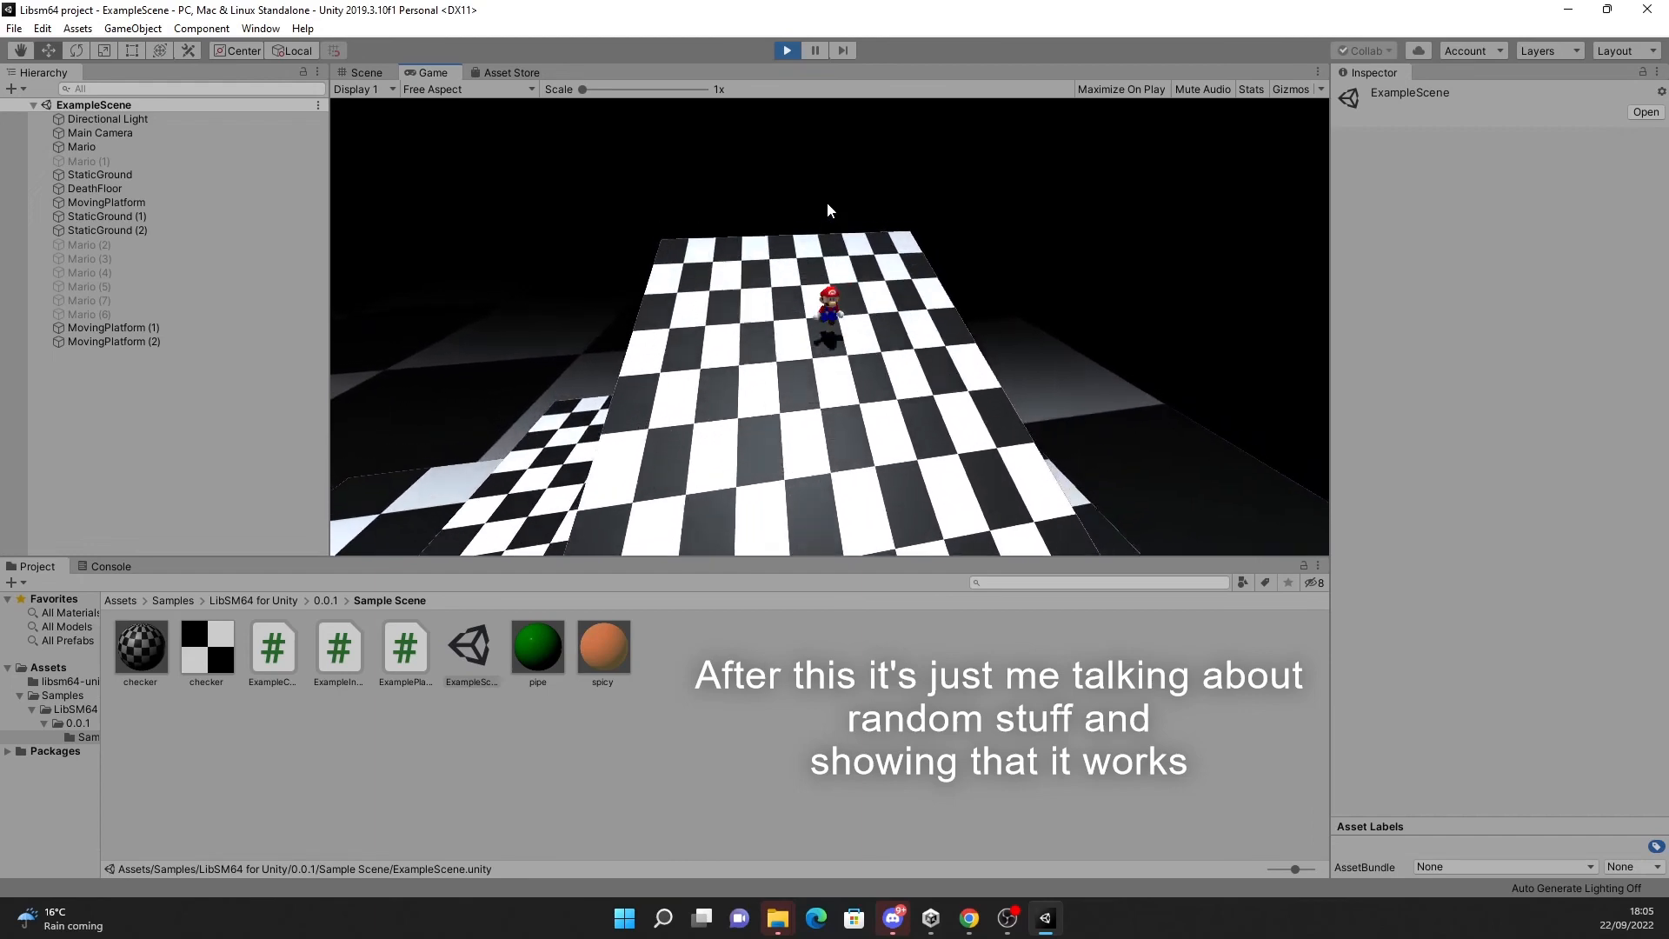
key("space")
key("d")
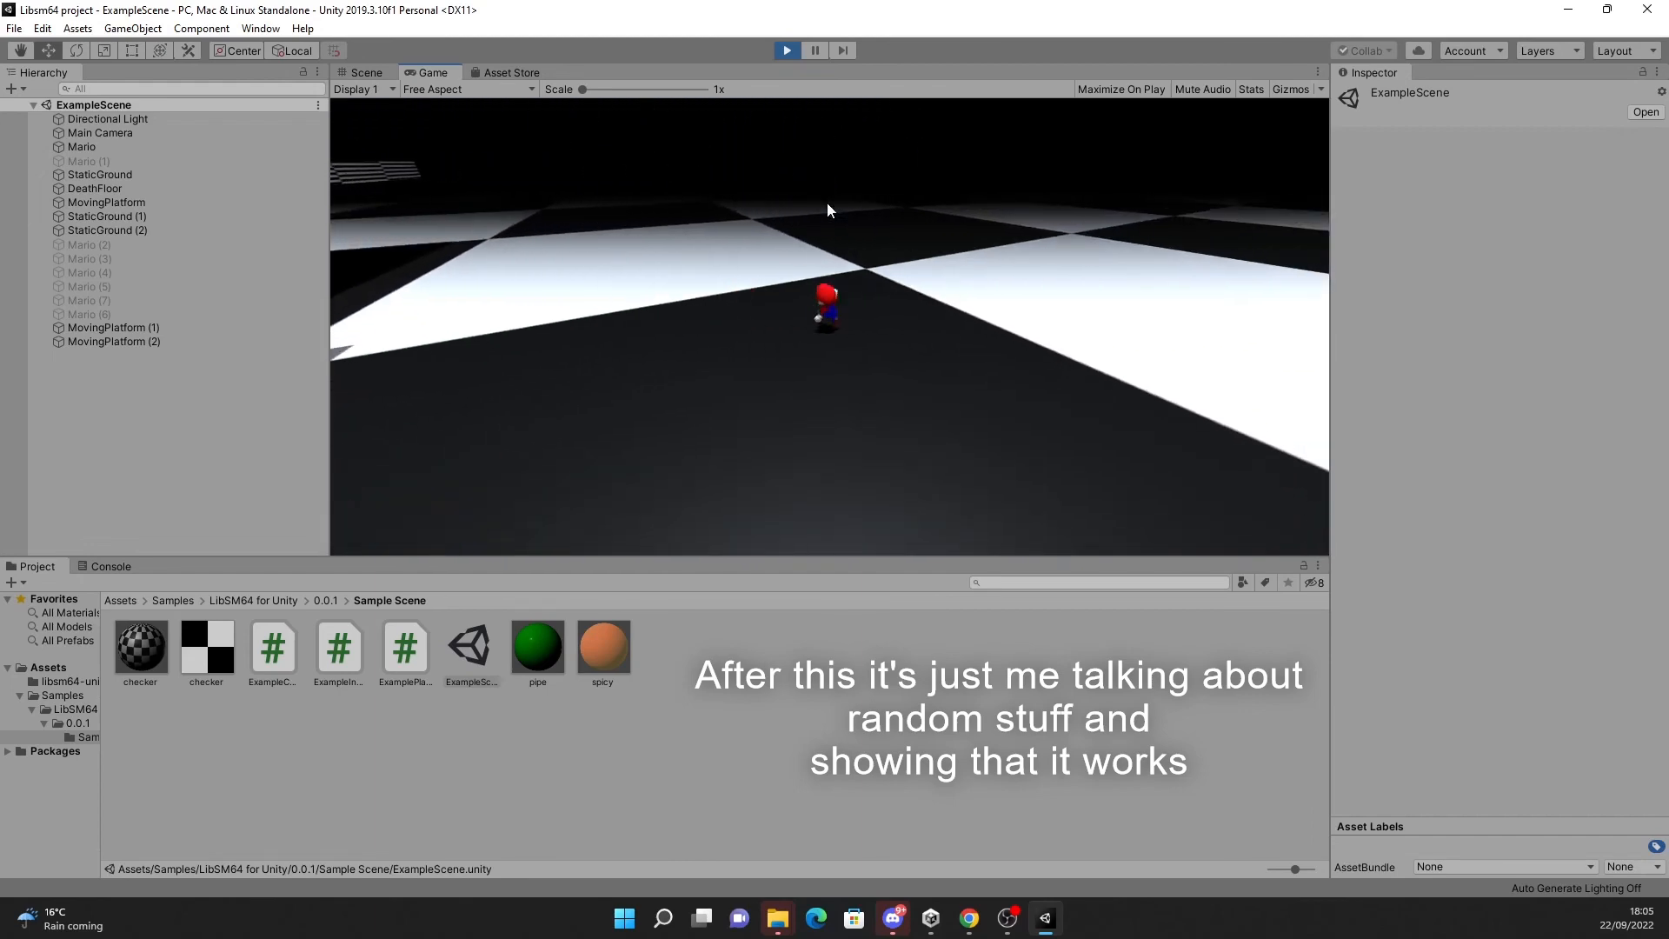
Run Mario over the lower floor and beneath the raised ground, and jump back onto the checkered platform
key("a")
key("w")
key("space")
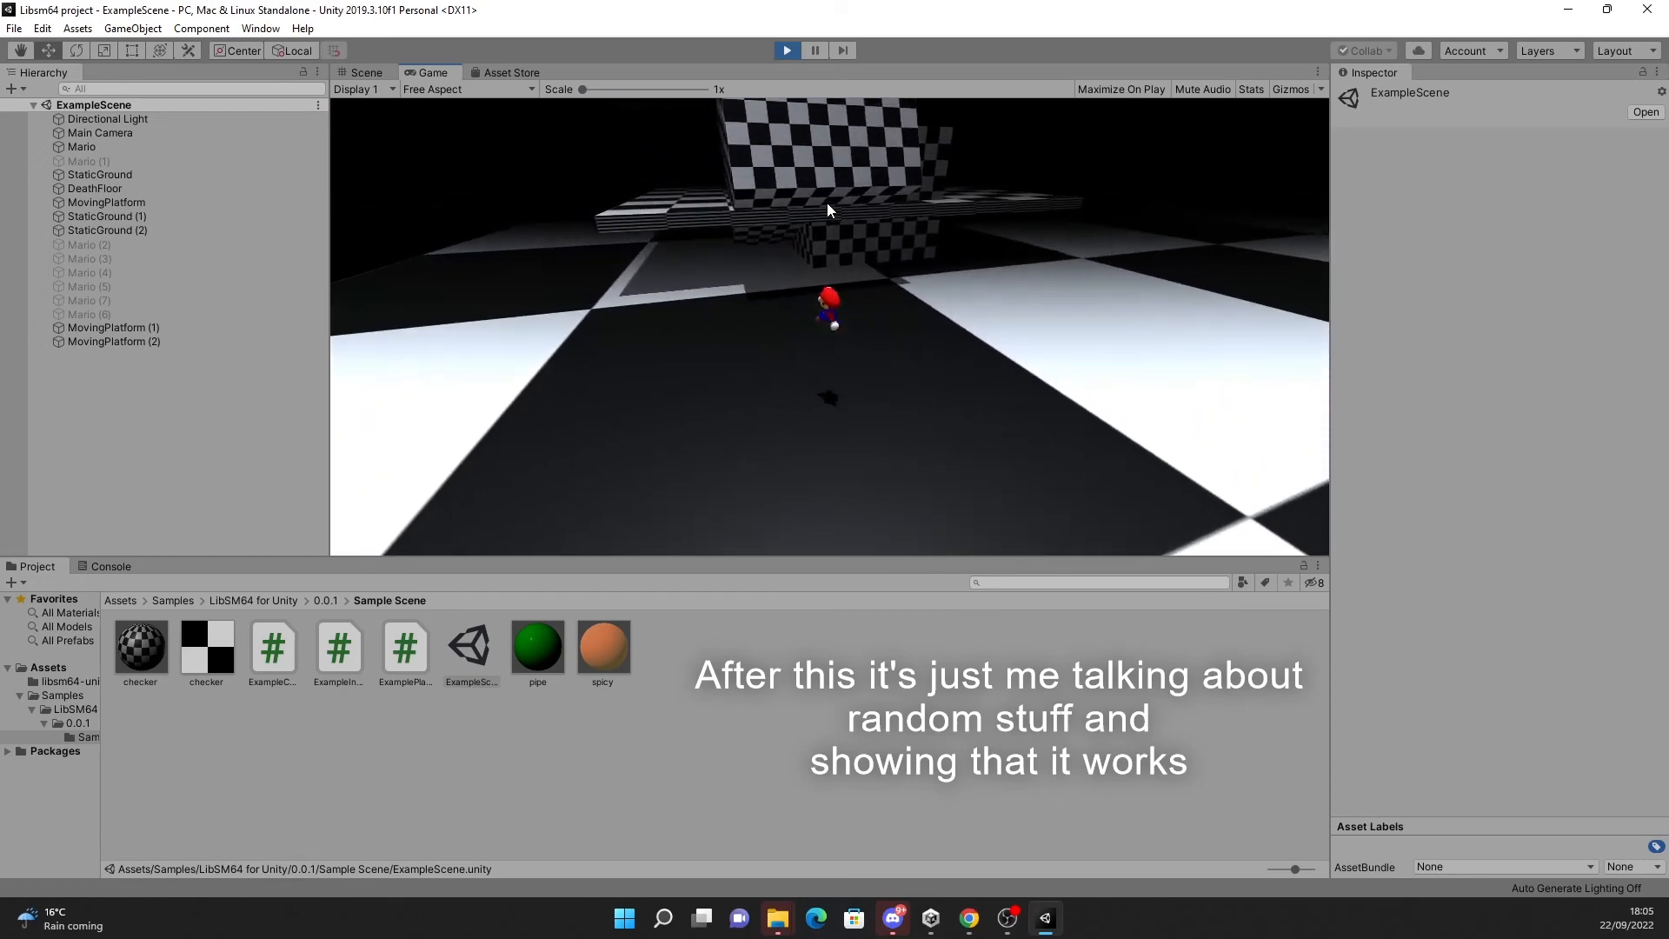
key("w")
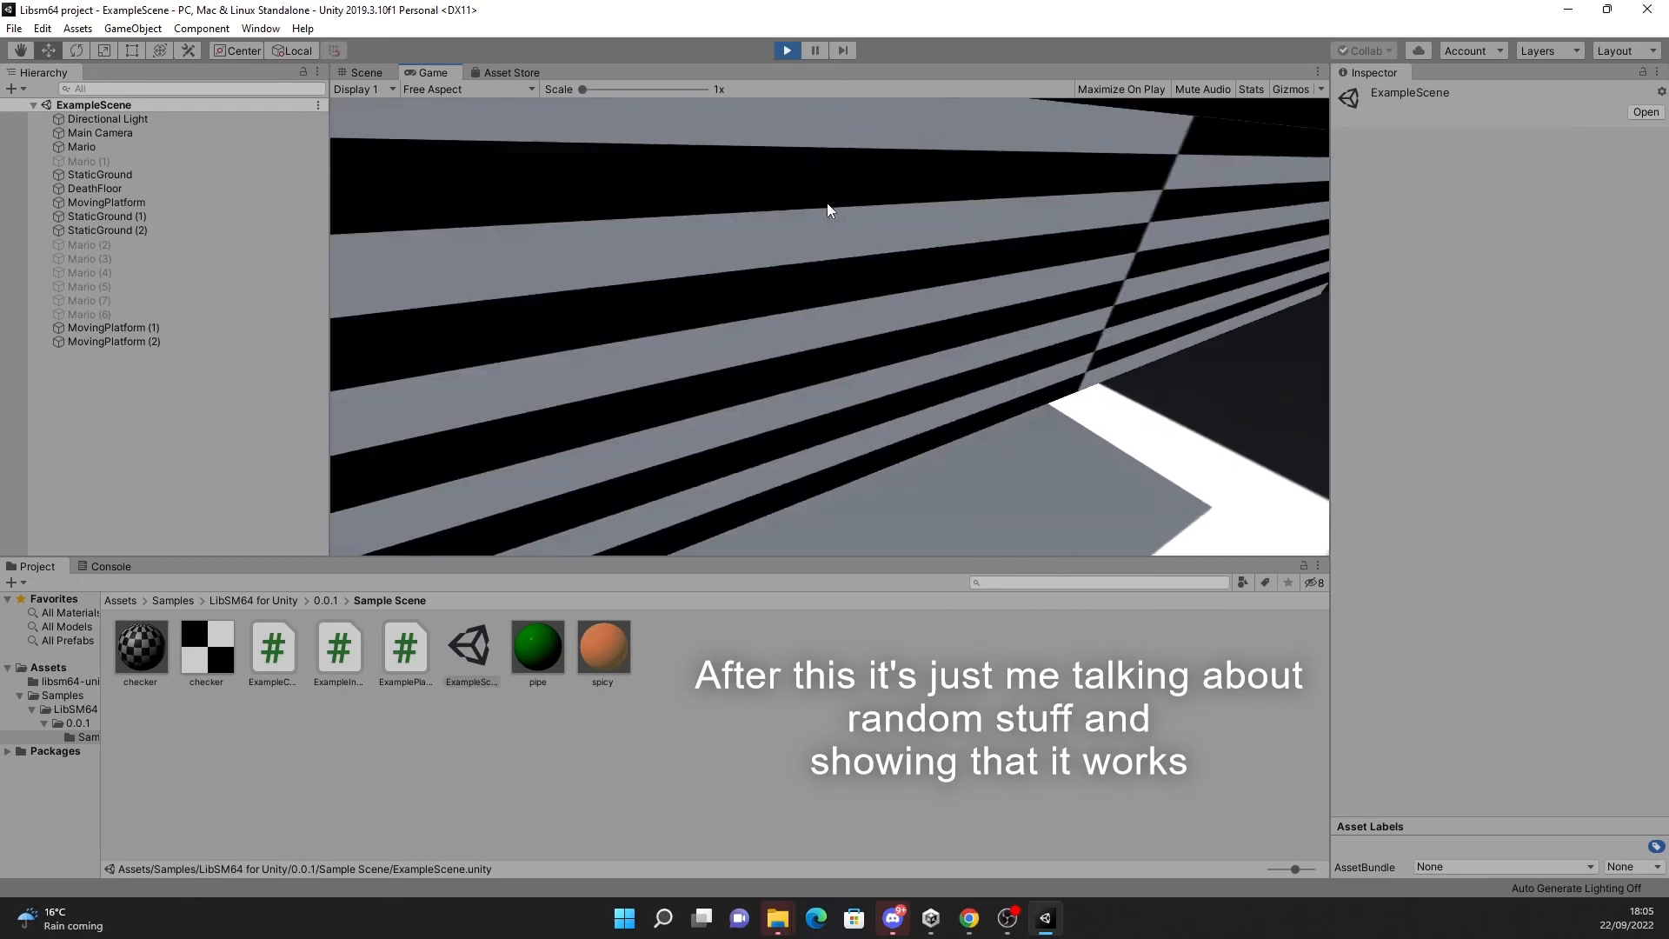
key("s")
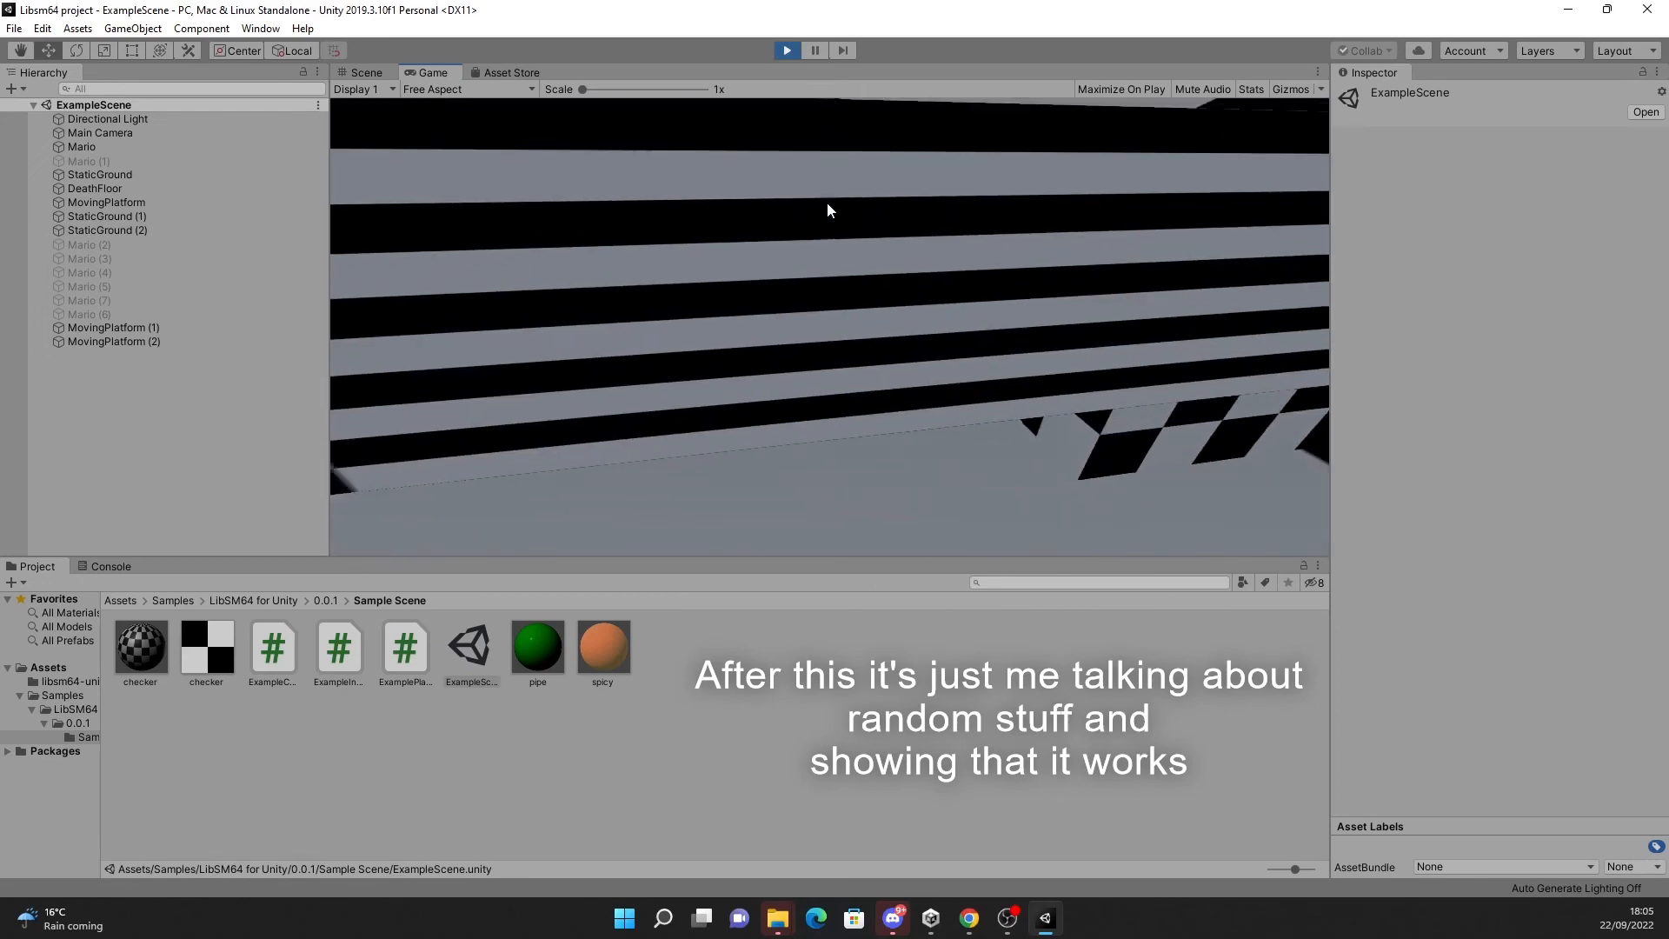
key("a")
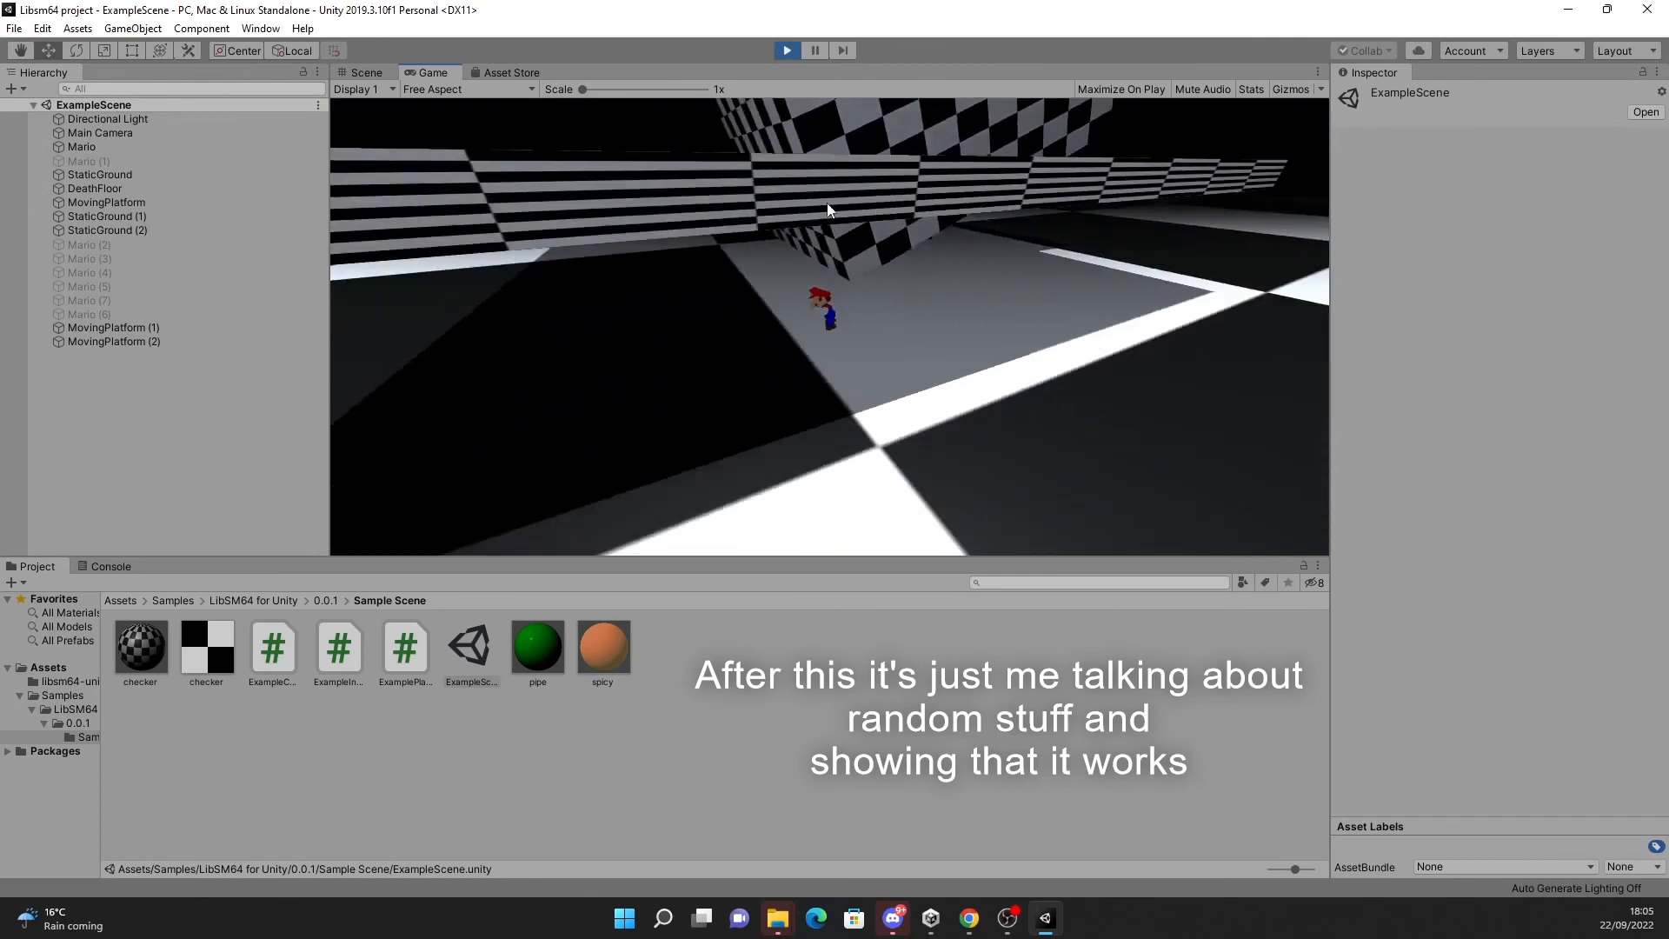
key("d")
key("a")
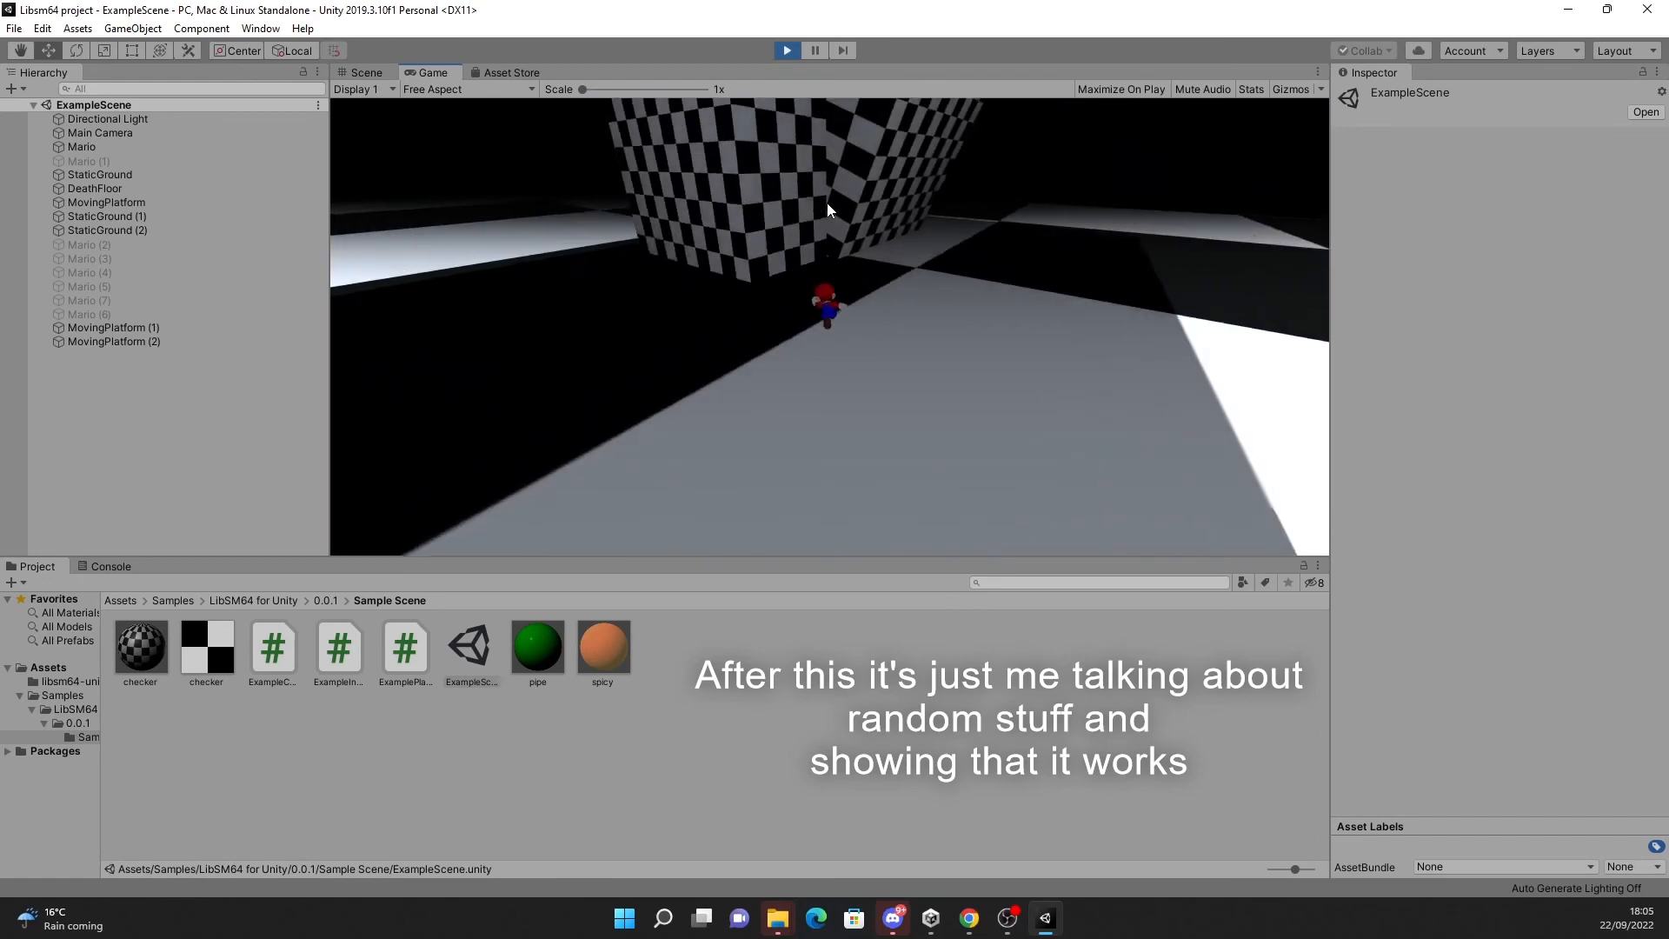
key("d")
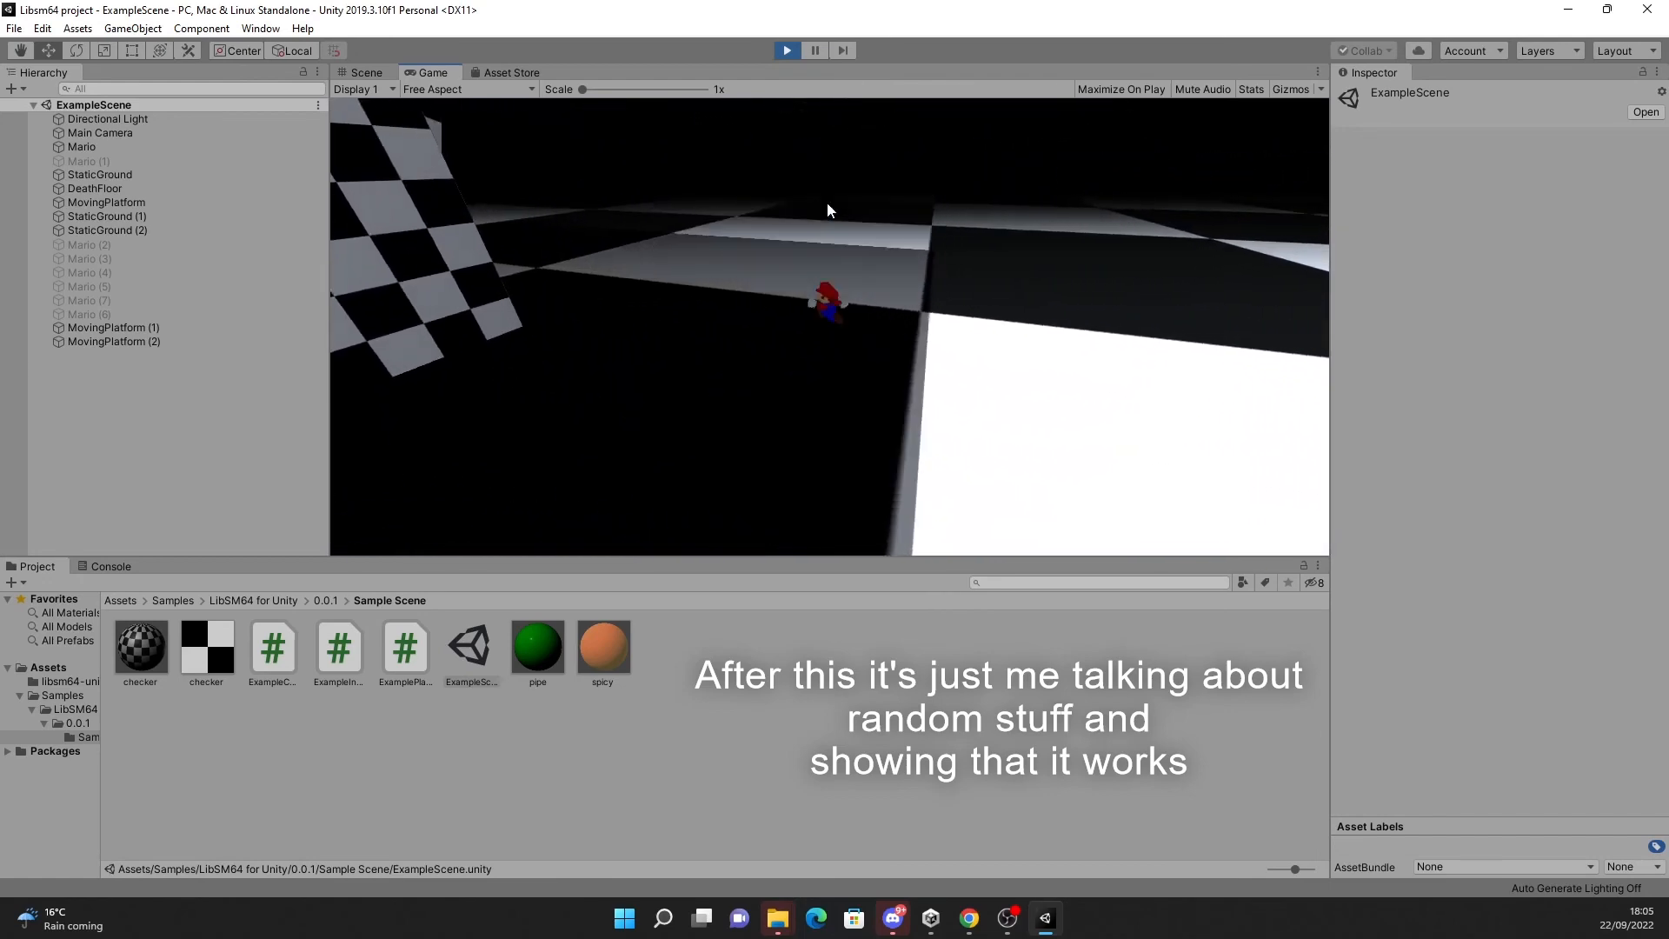
key("a")
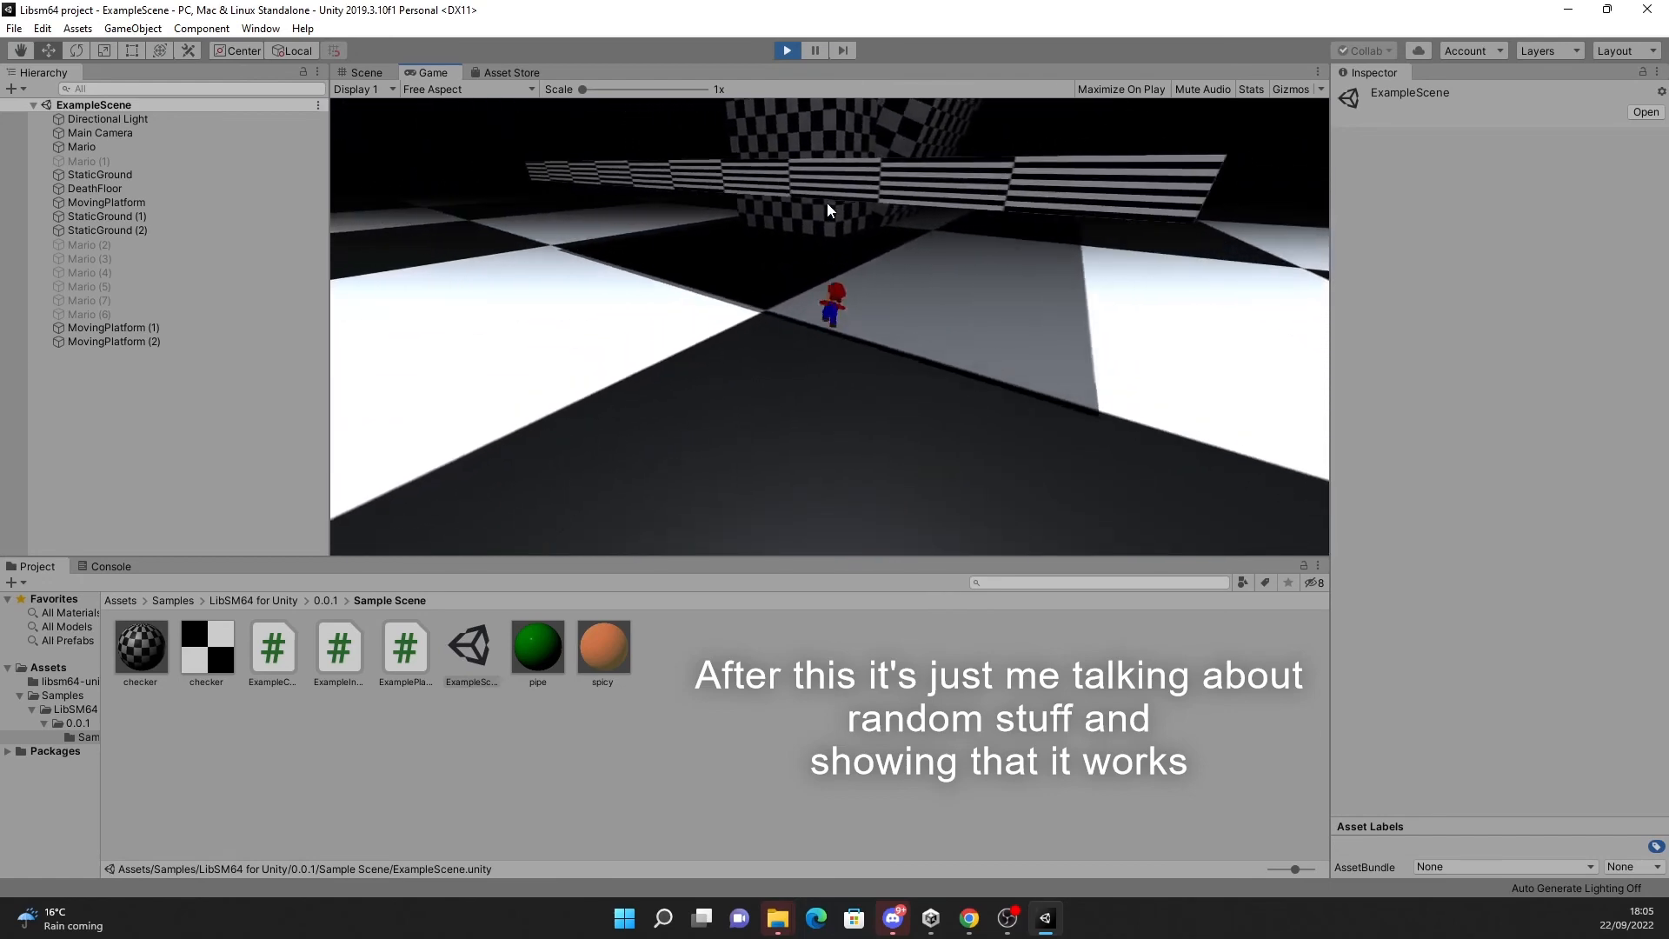
key("d")
key("space")
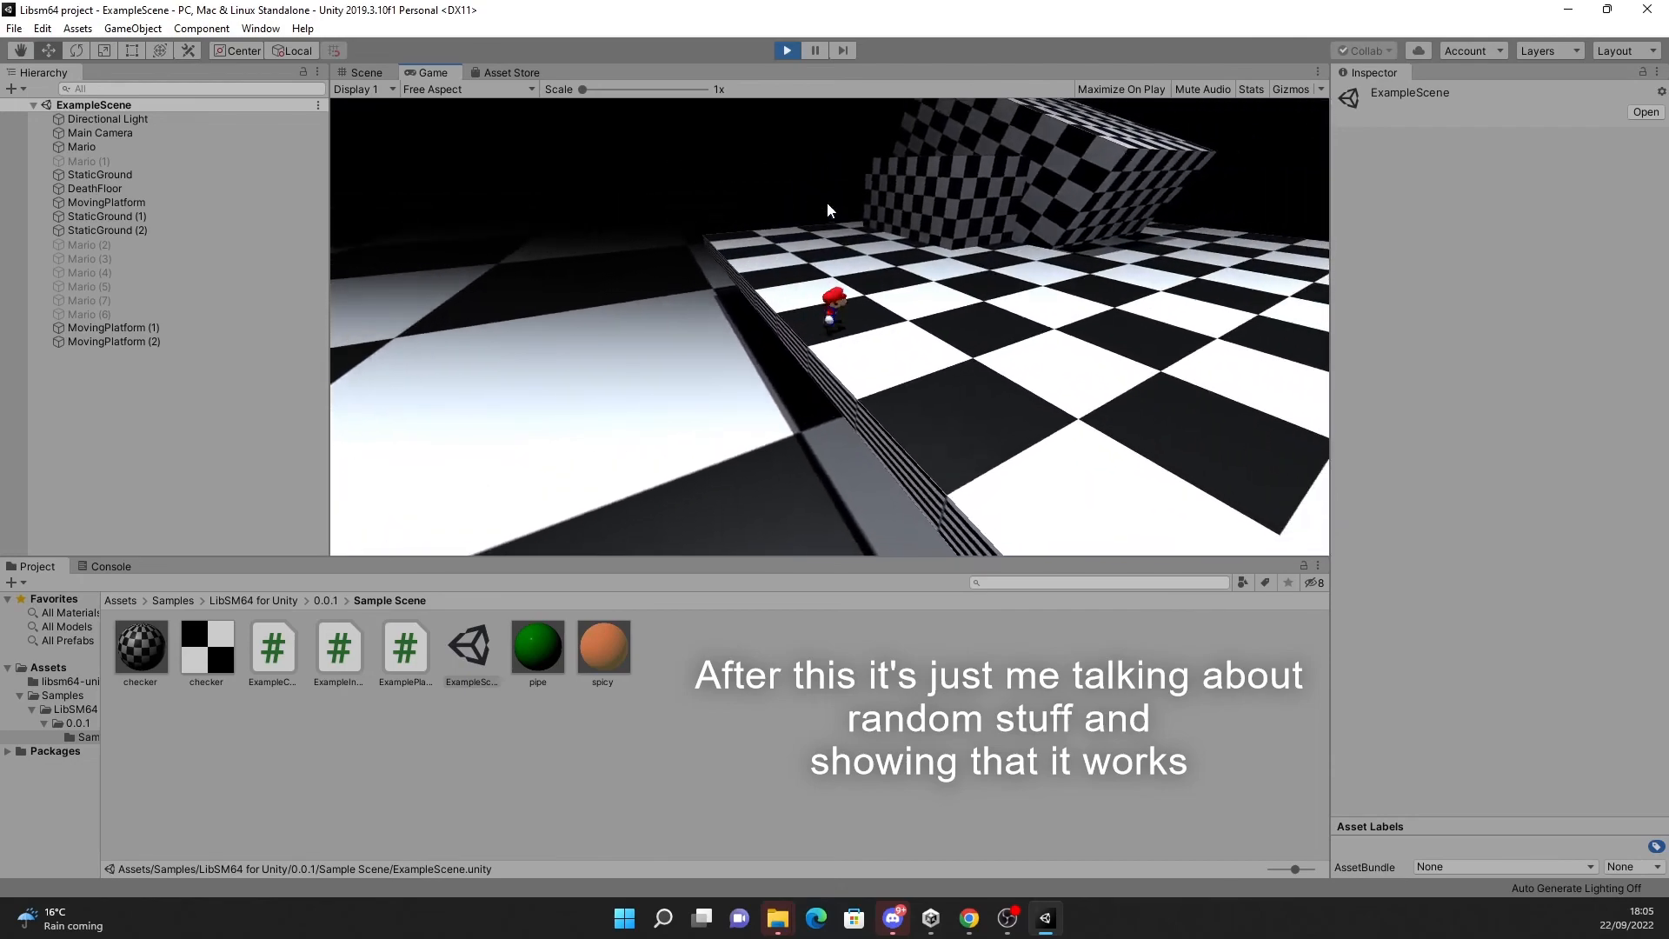
Run Mario around the blocks and off the platform's edge to the lower floor, and stop Play mode
key("a")
key("d")
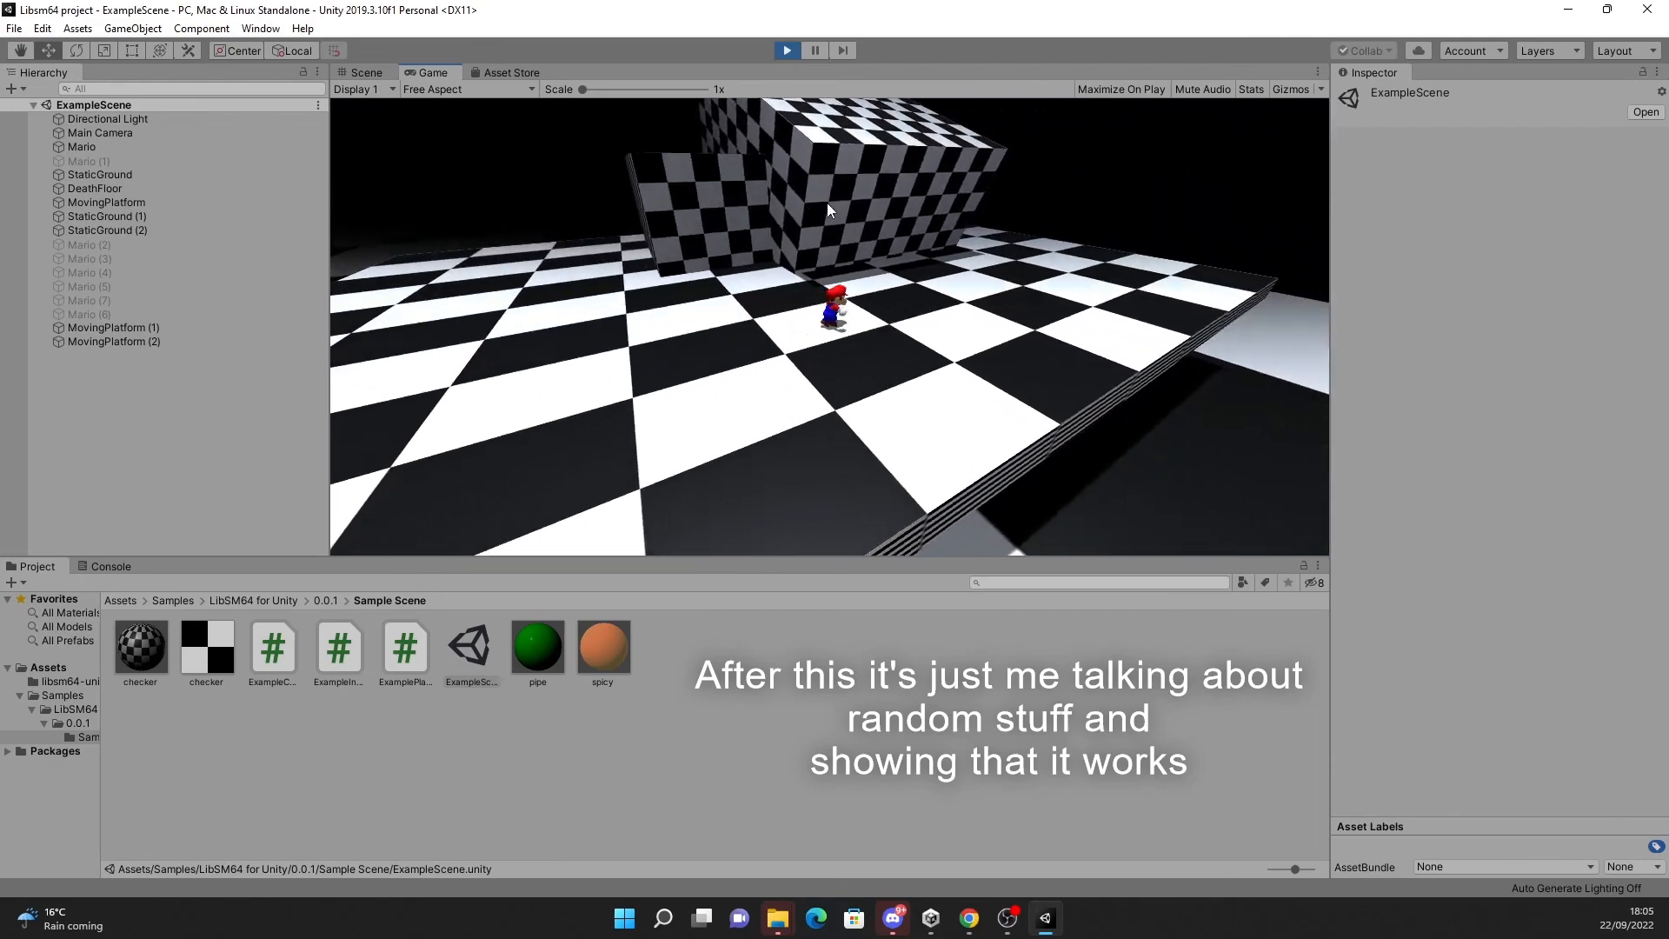
key("d")
key("a")
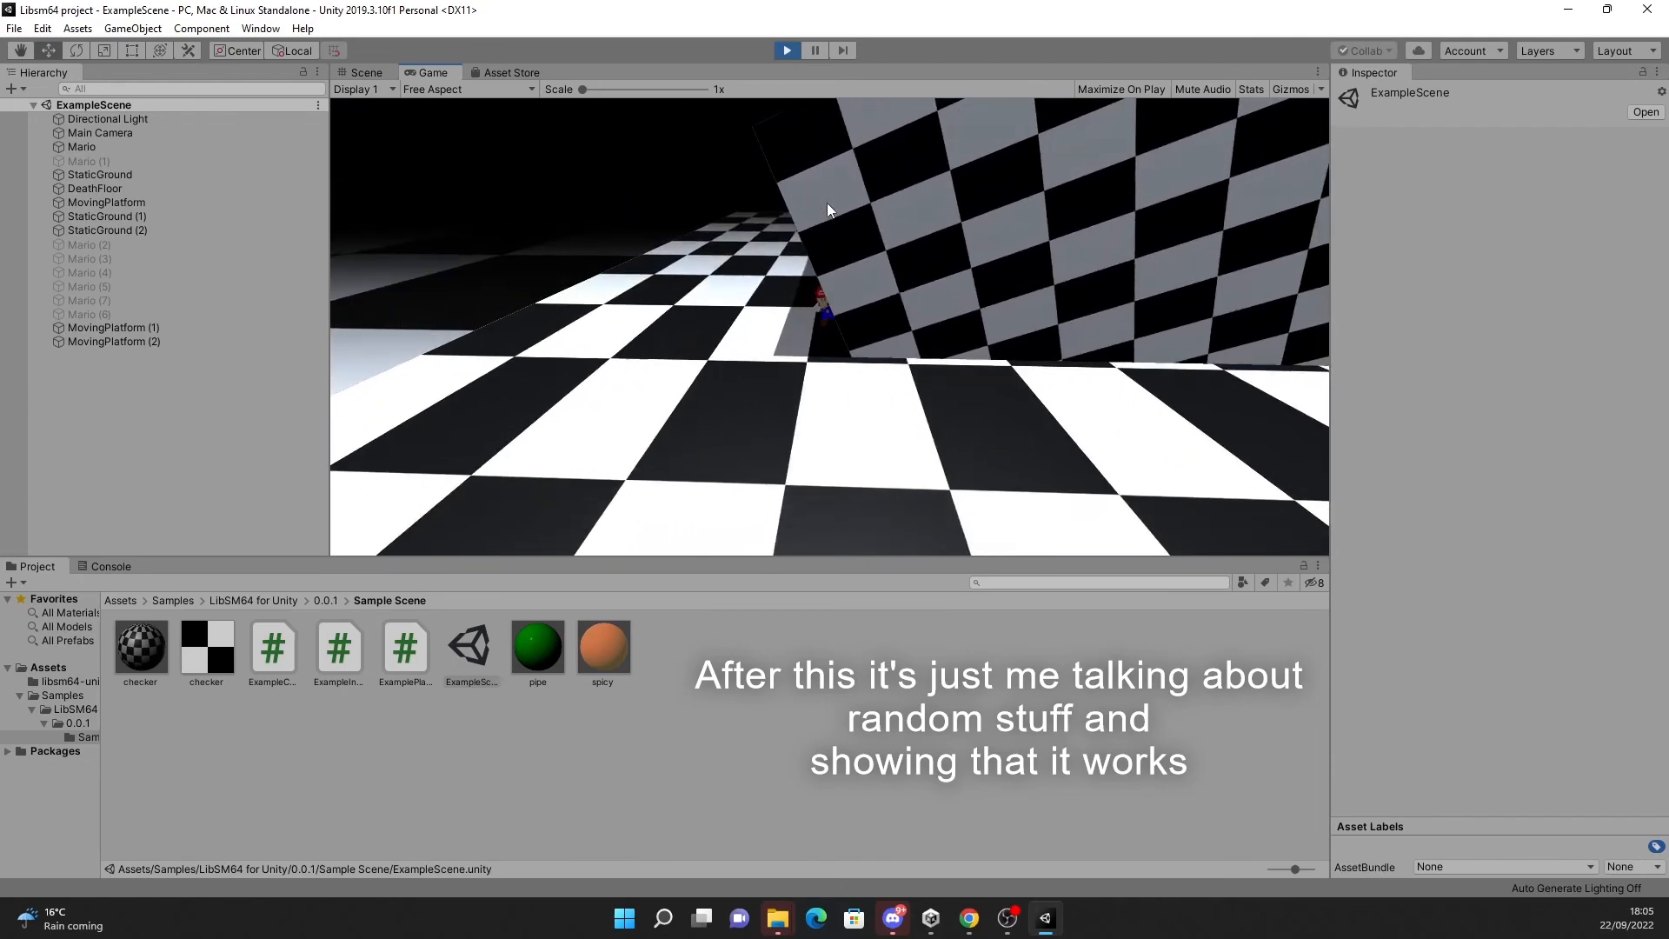
key("d")
key("a")
key("d")
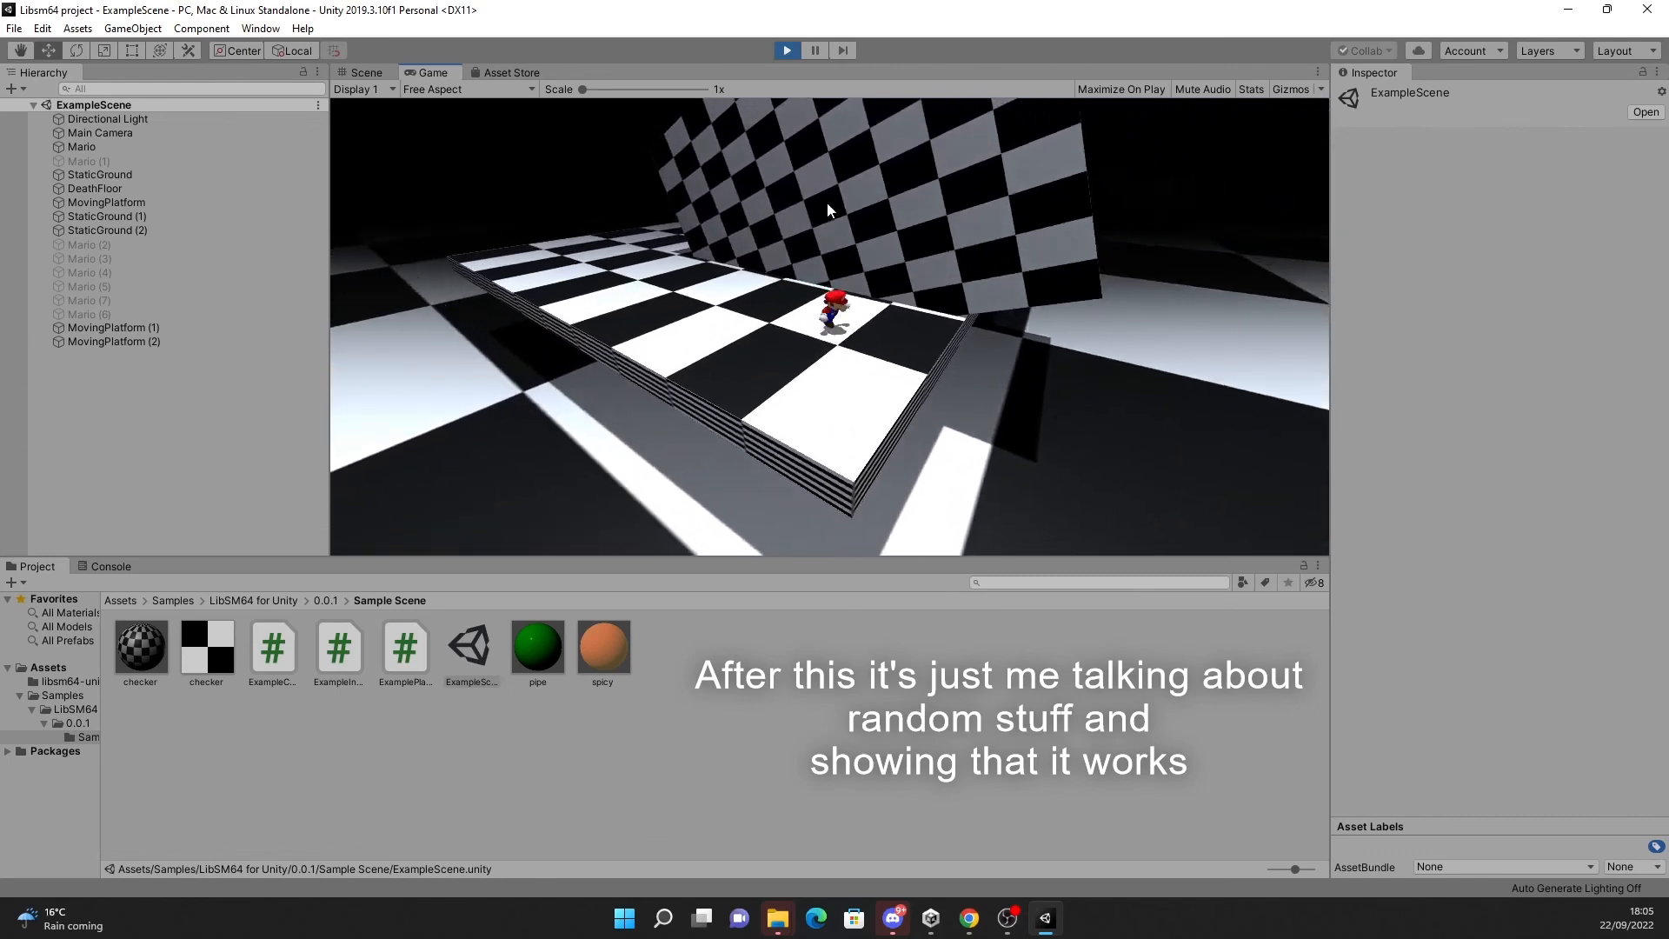
key("a")
key("w")
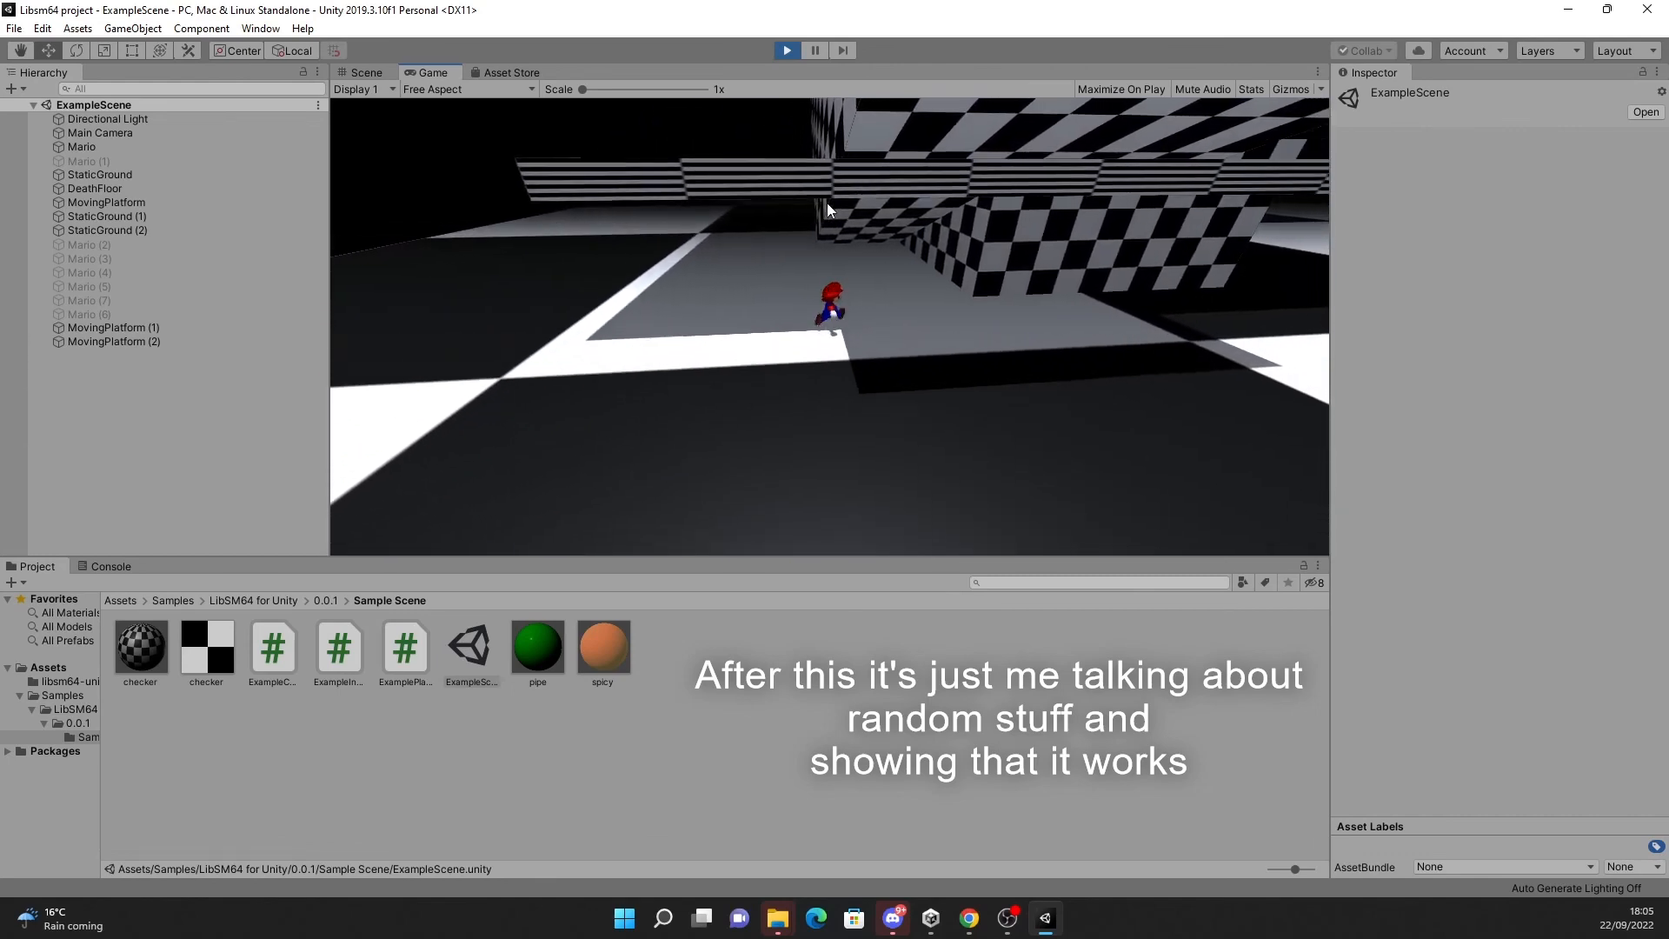
key("d")
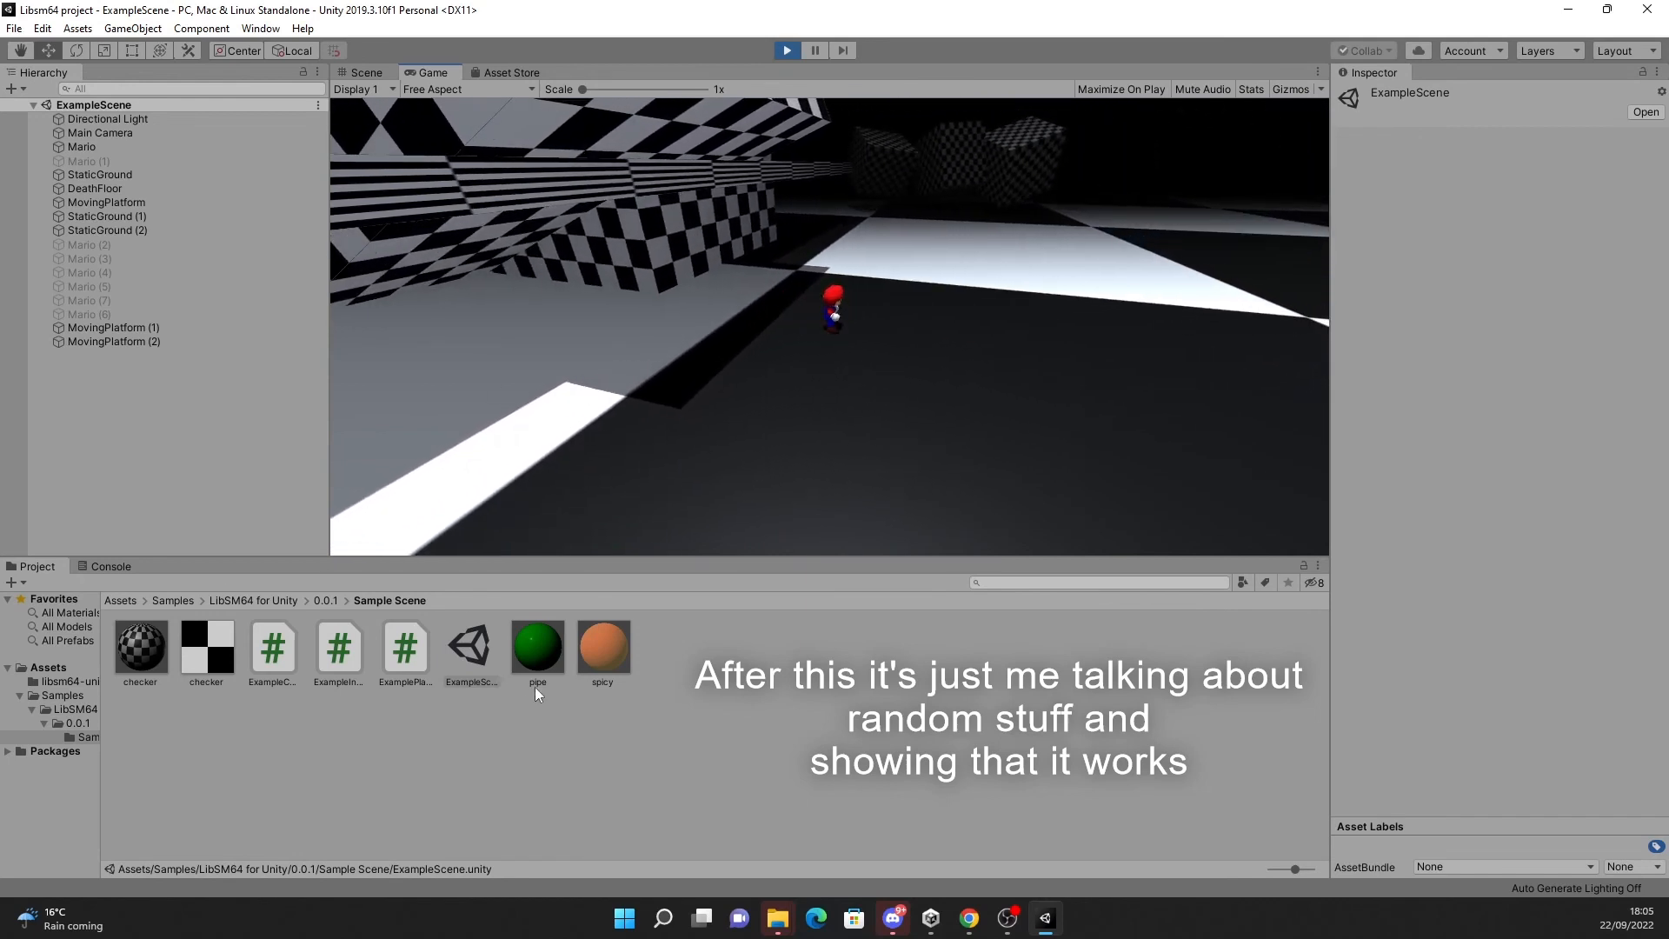
left_click(787, 50)
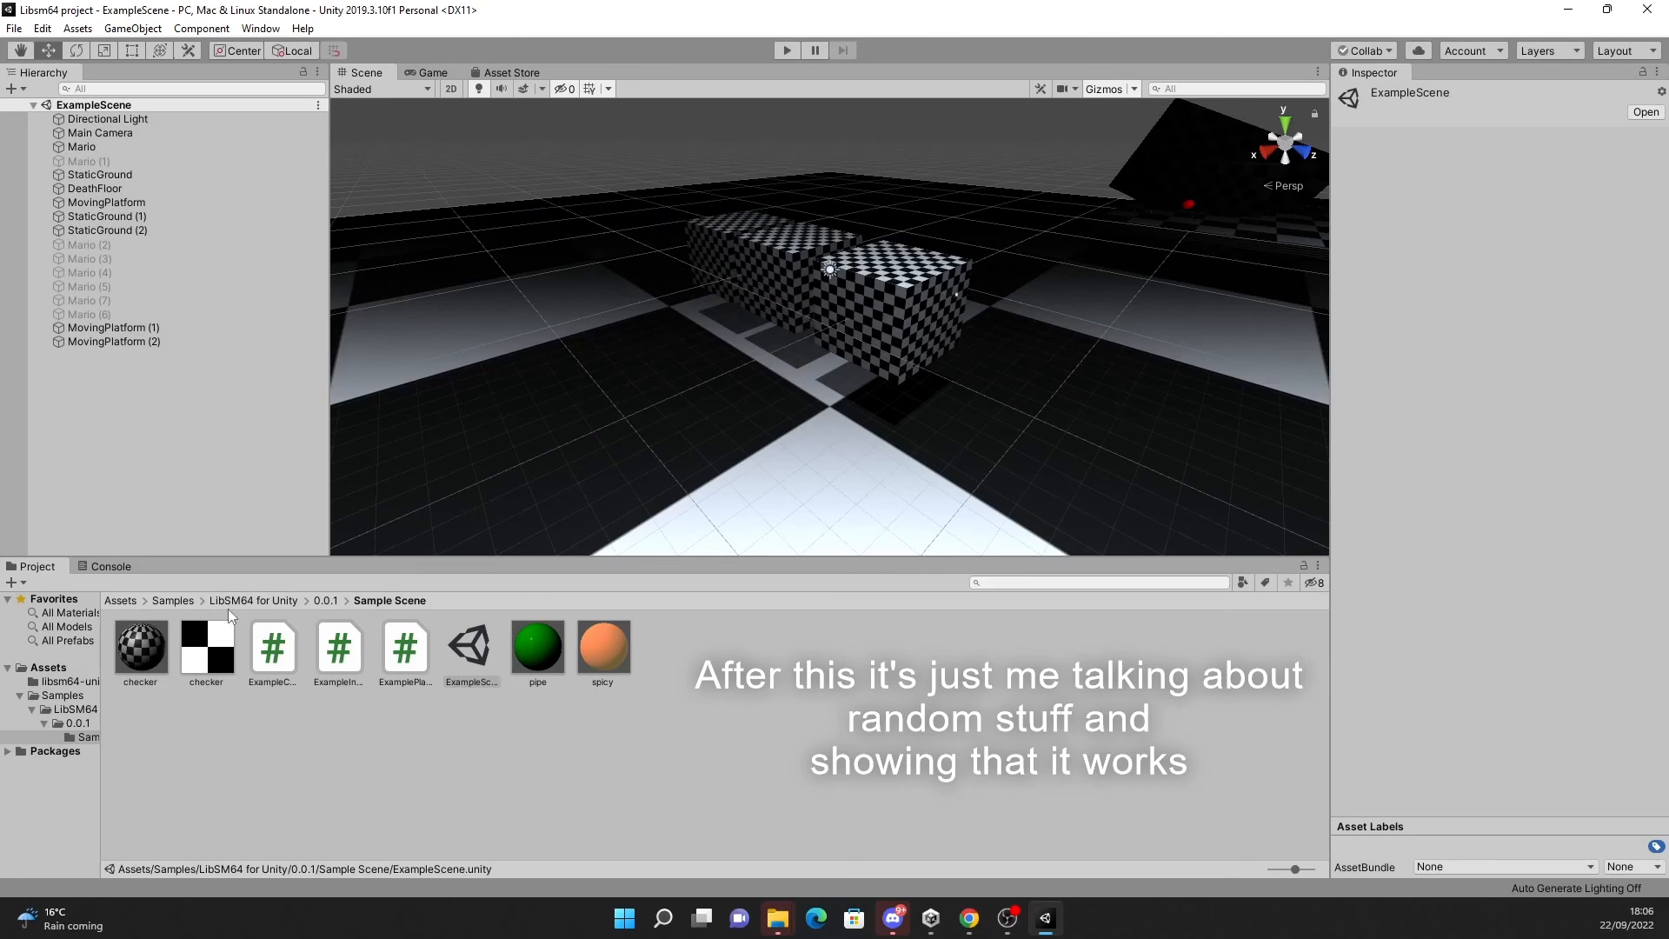
Locate pipescene in the project's root Assets folder and open it
left_click(71, 682)
left_click(76, 709)
double_click(137, 686)
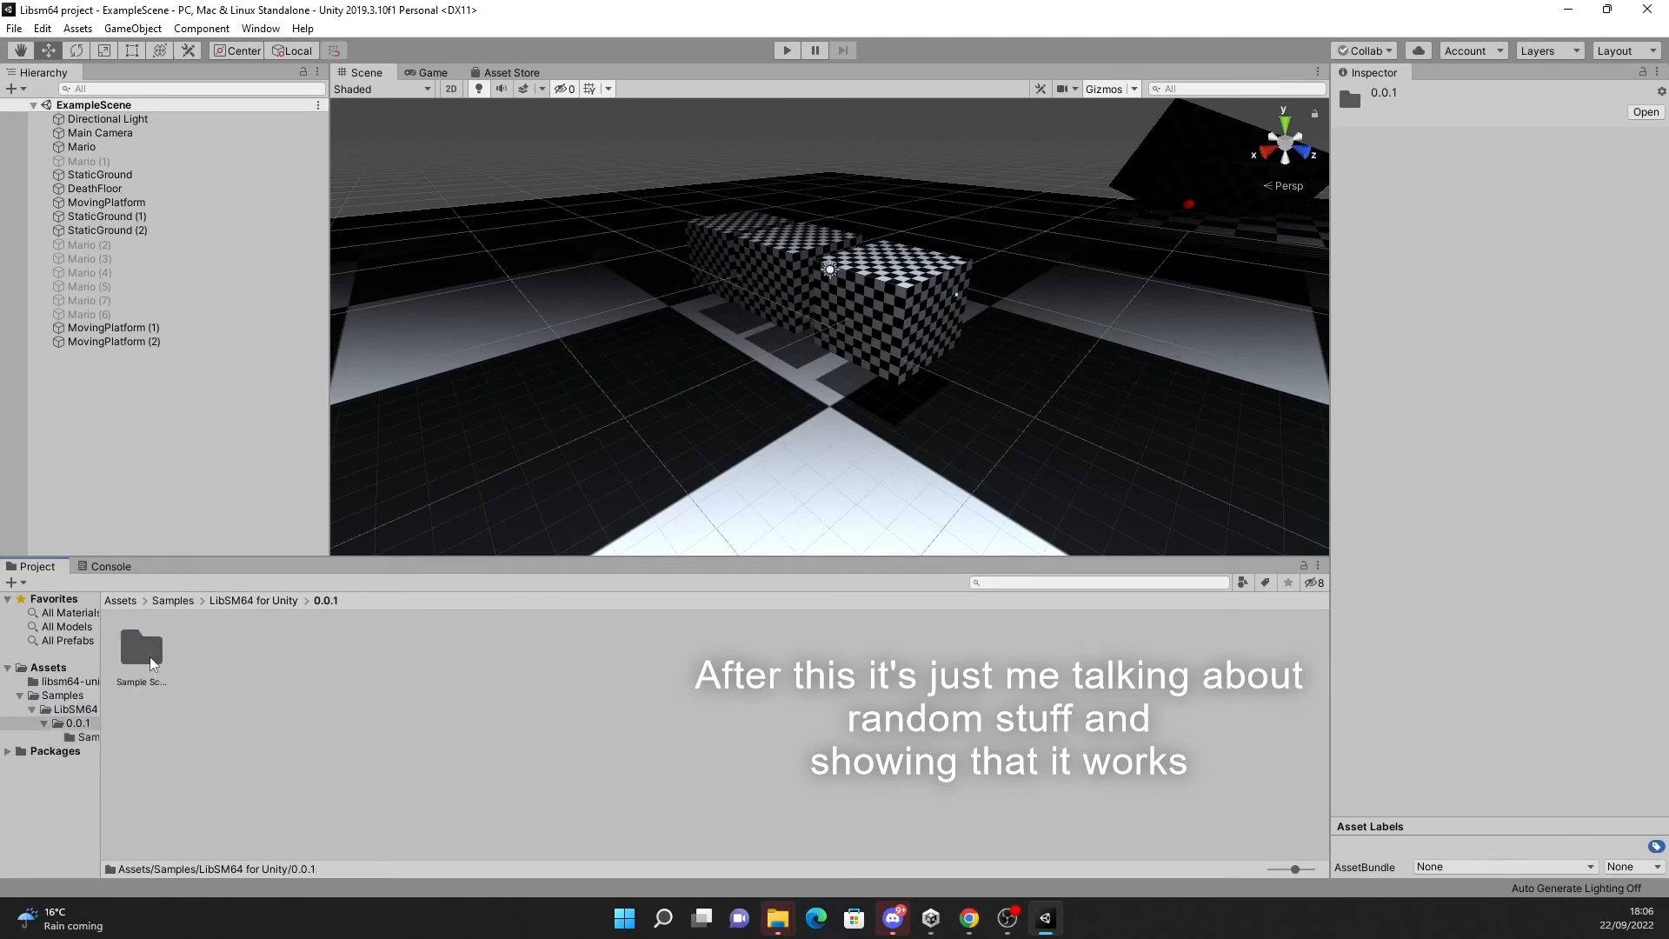
double_click(151, 665)
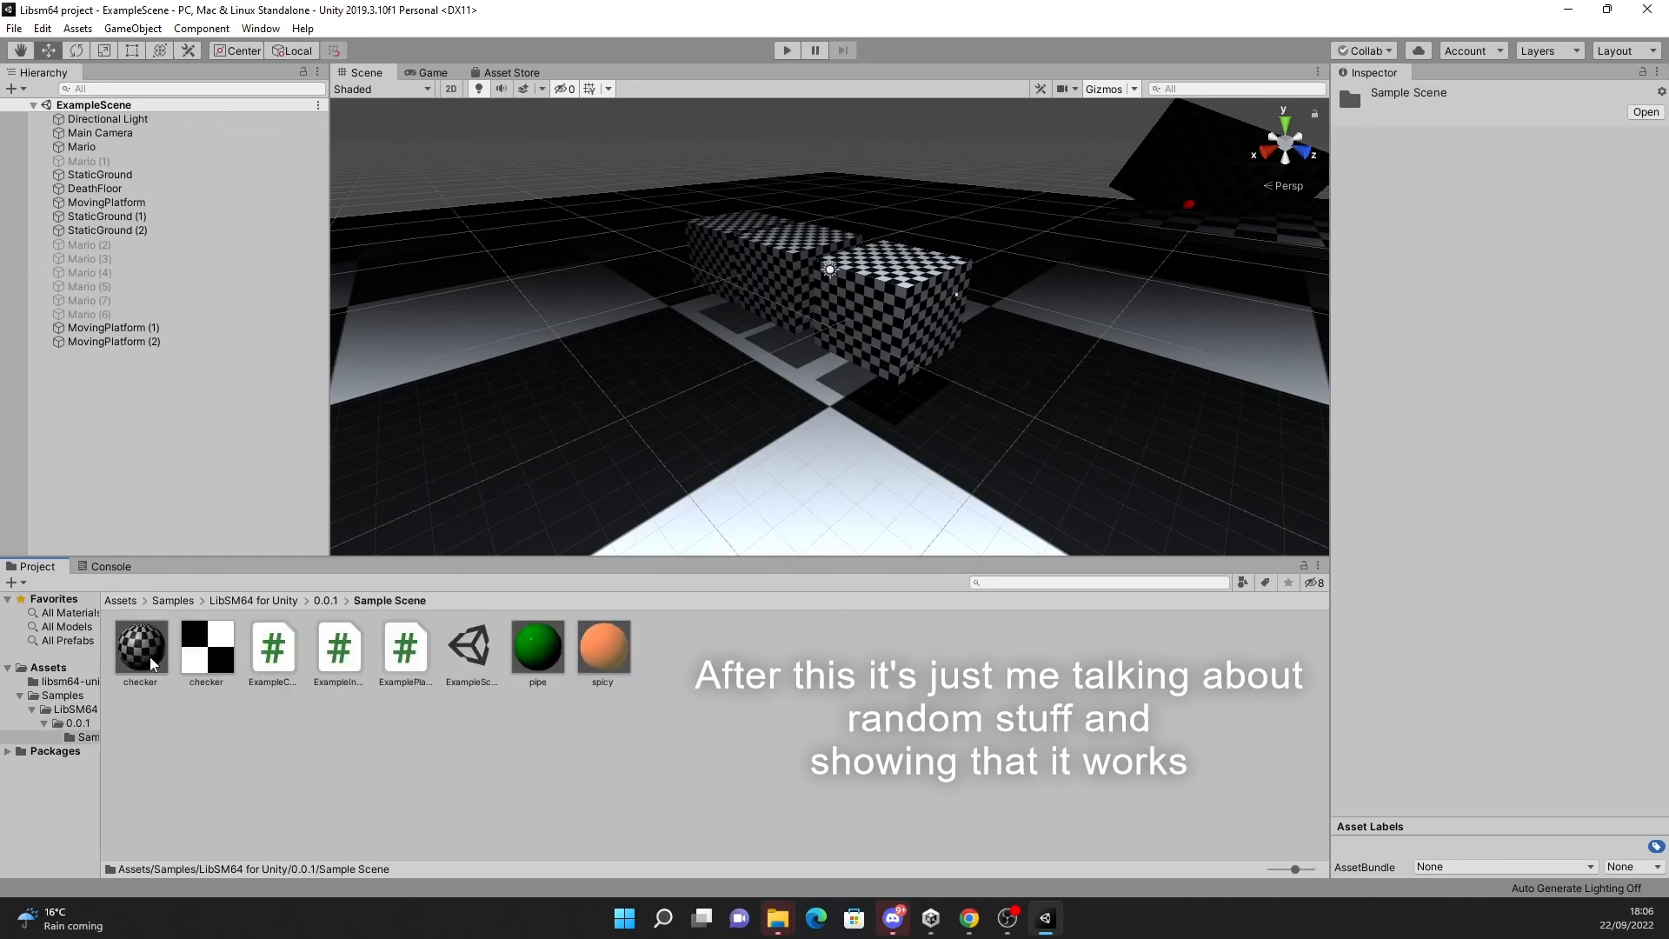
left_click(78, 709)
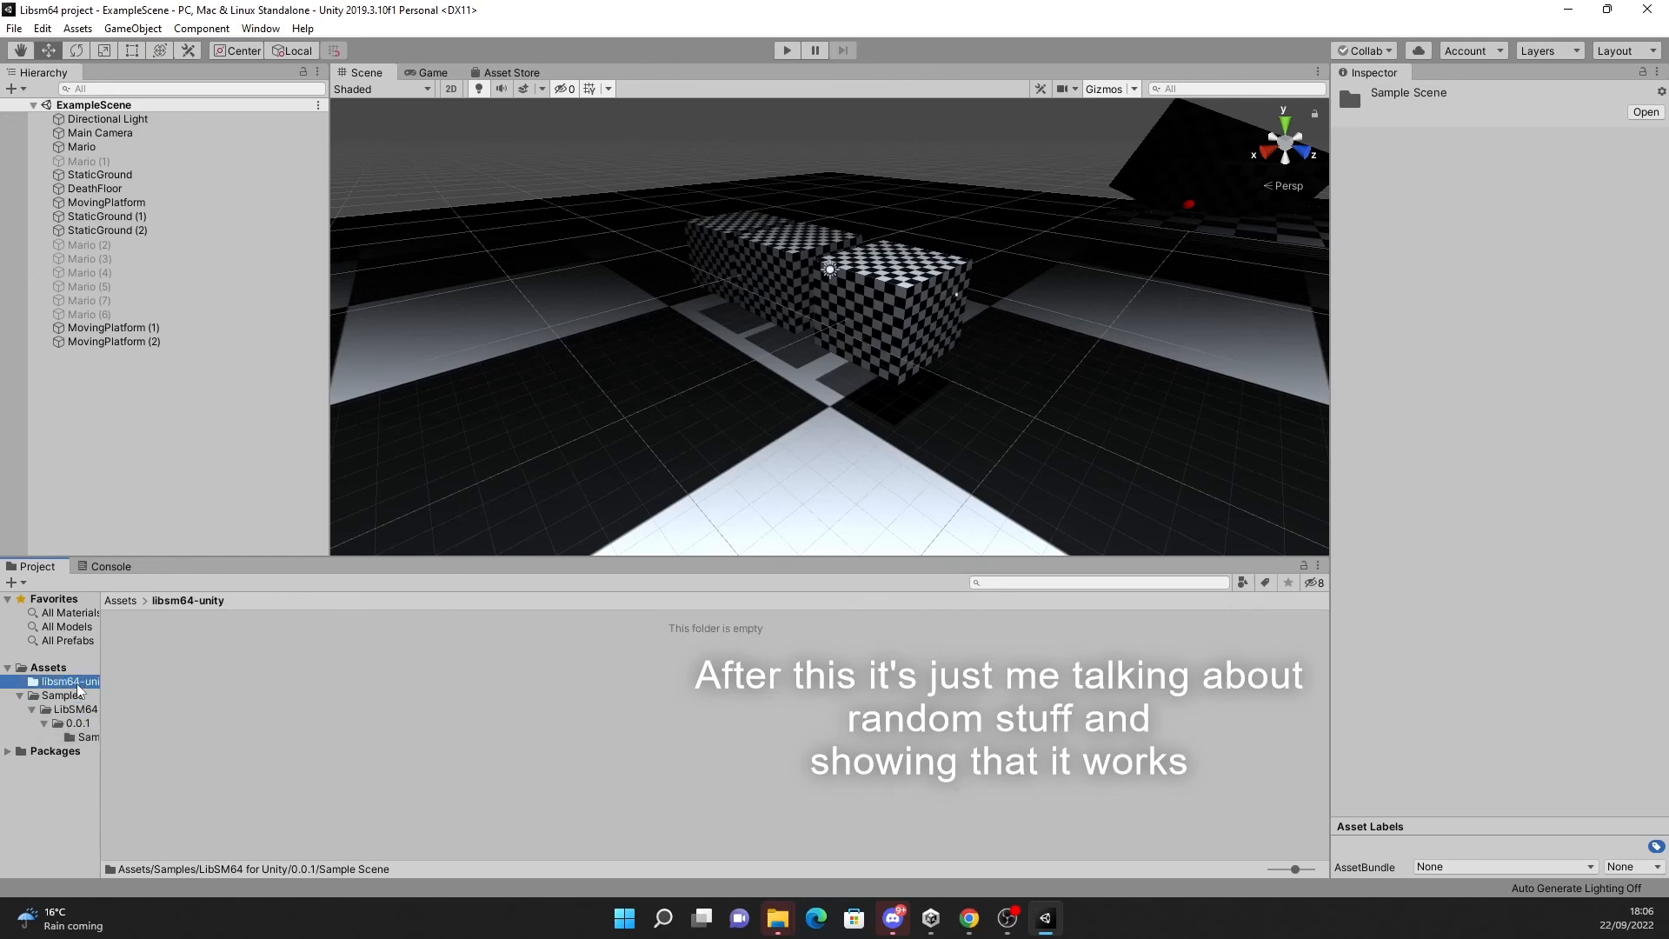
left_click(75, 667)
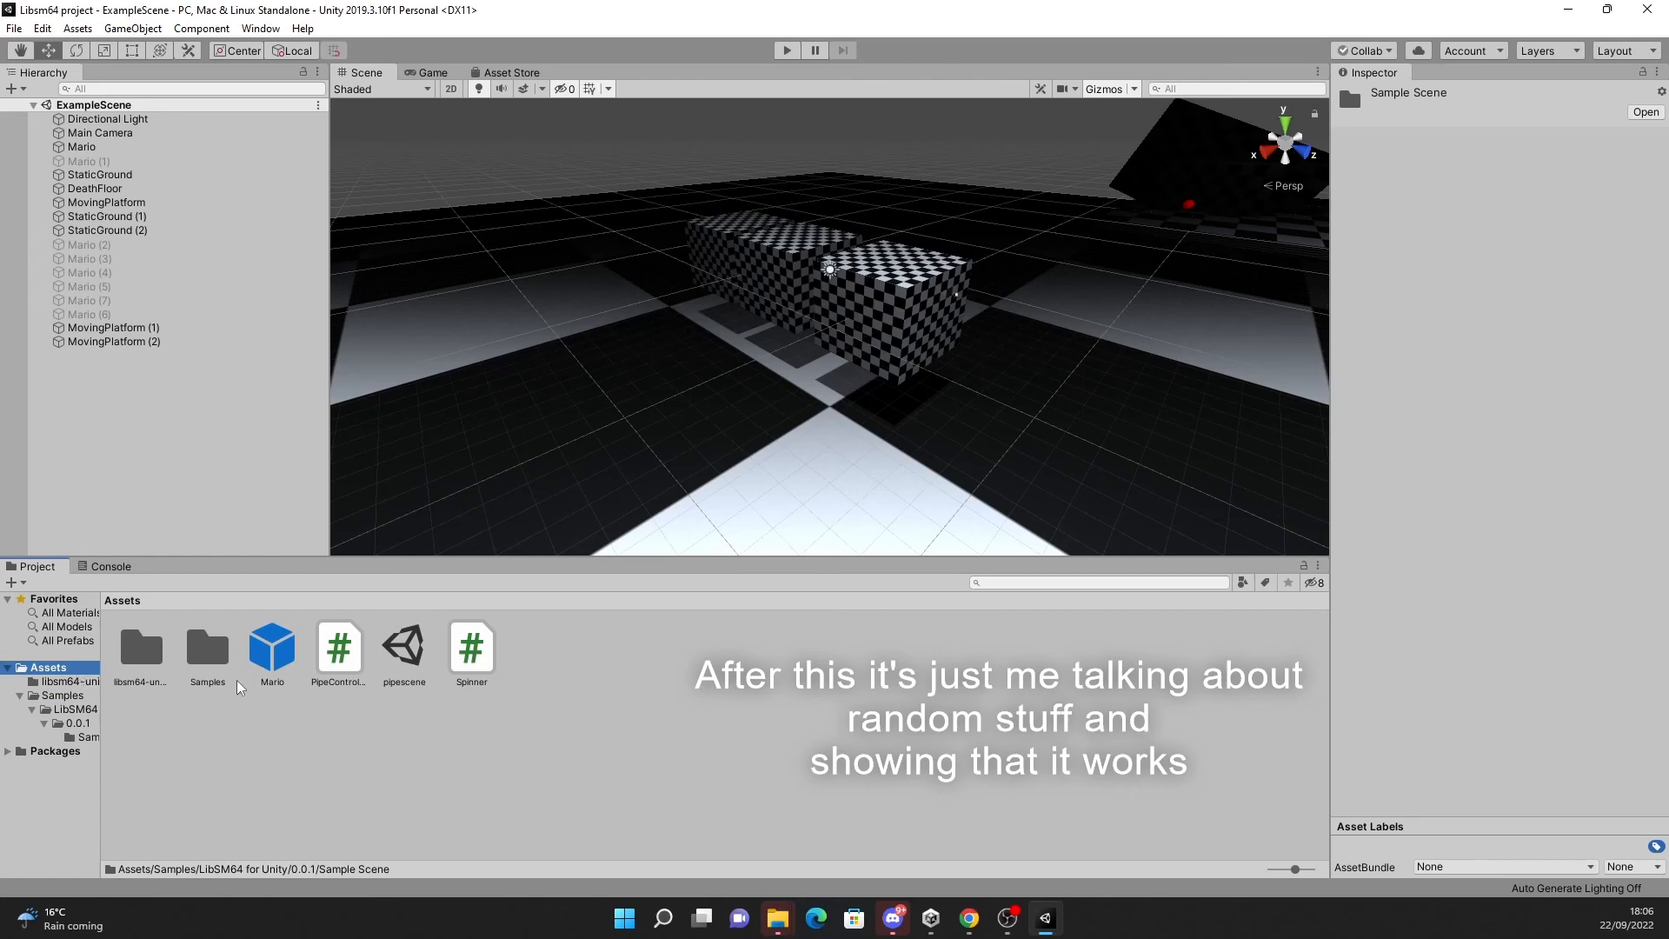
left_click(406, 644)
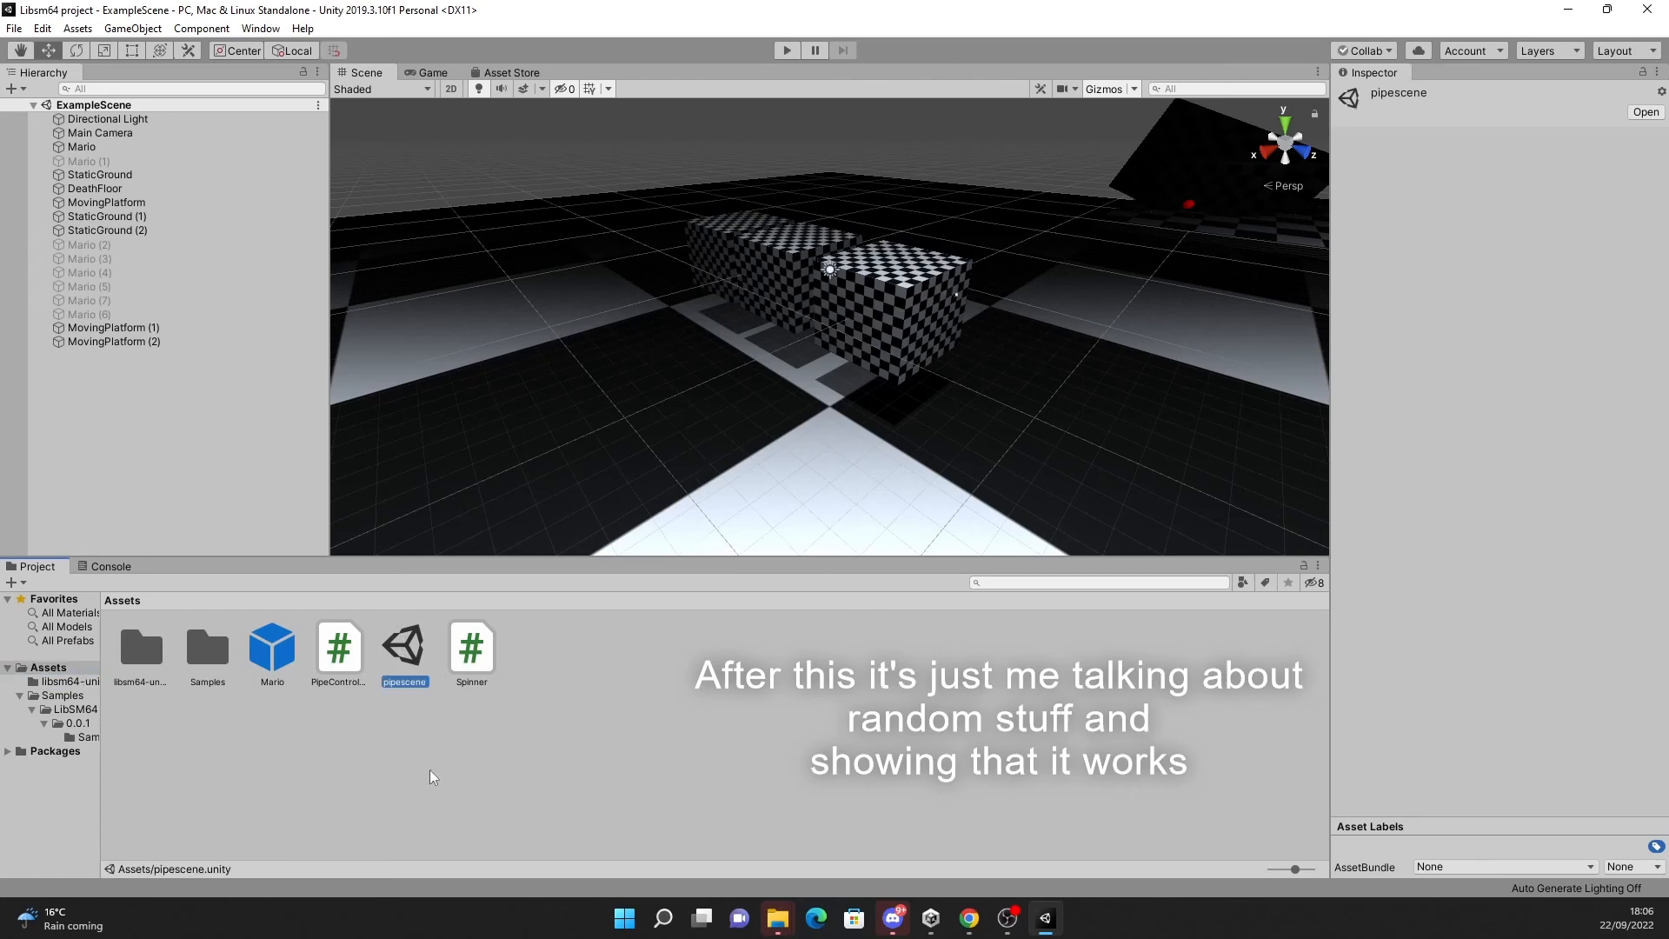
double_click(404, 660)
Inspect the green pipe level in the Scene view and run pipescene in Play mode
scroll(831, 335, "down", 12)
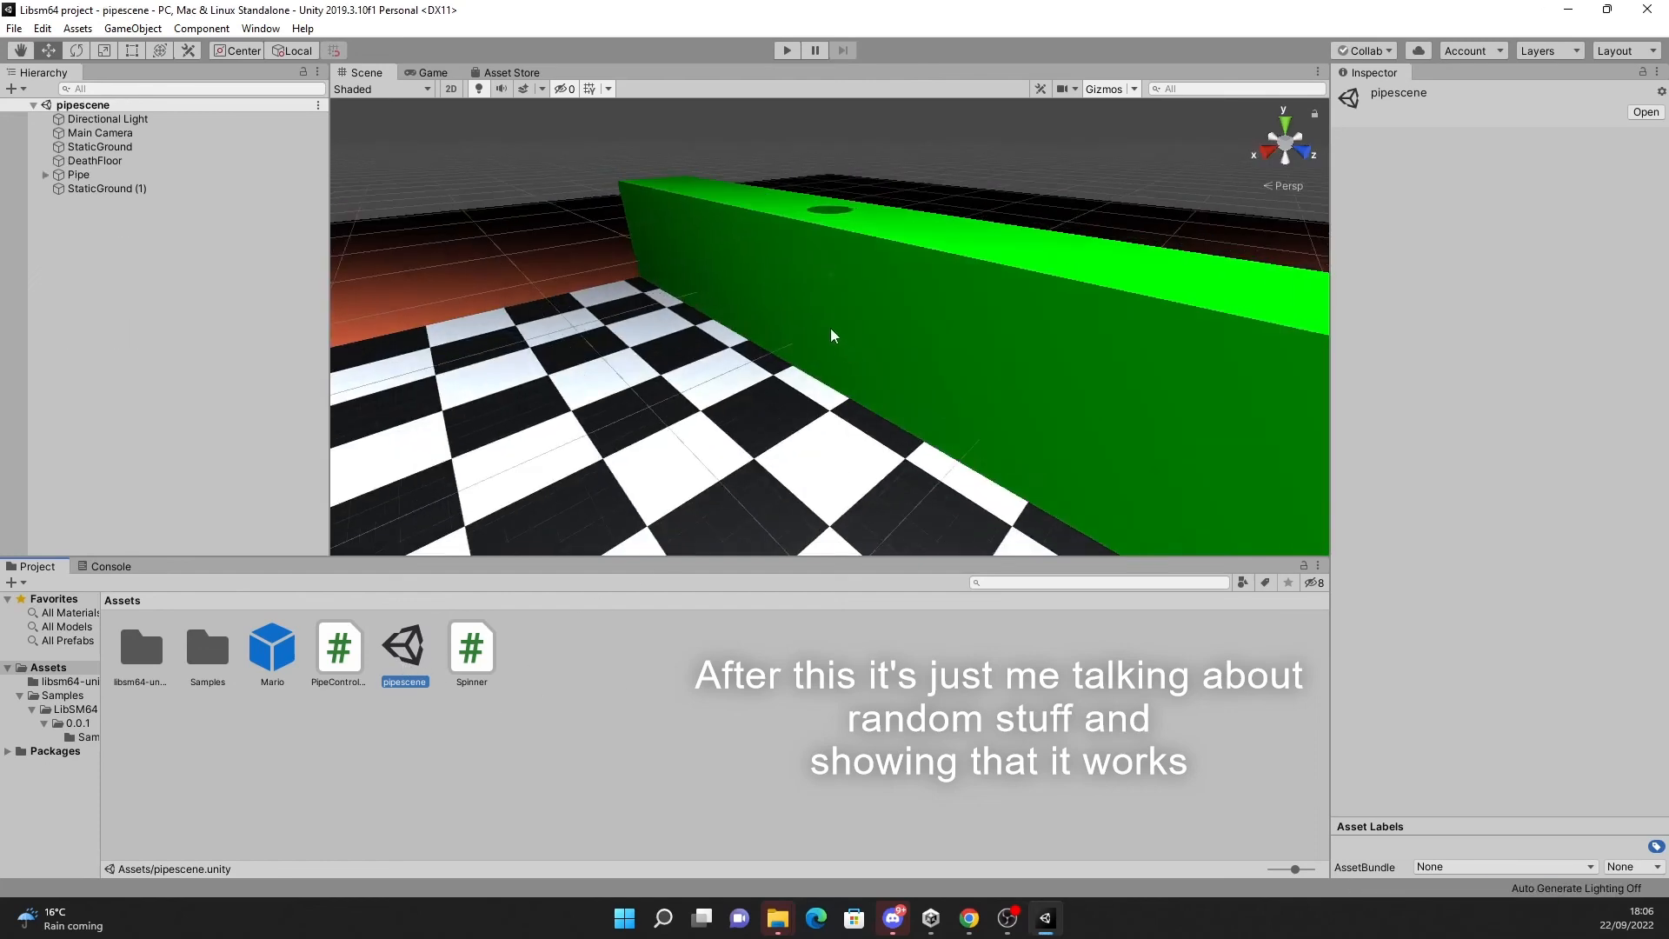
scroll(814, 287, "up", 6)
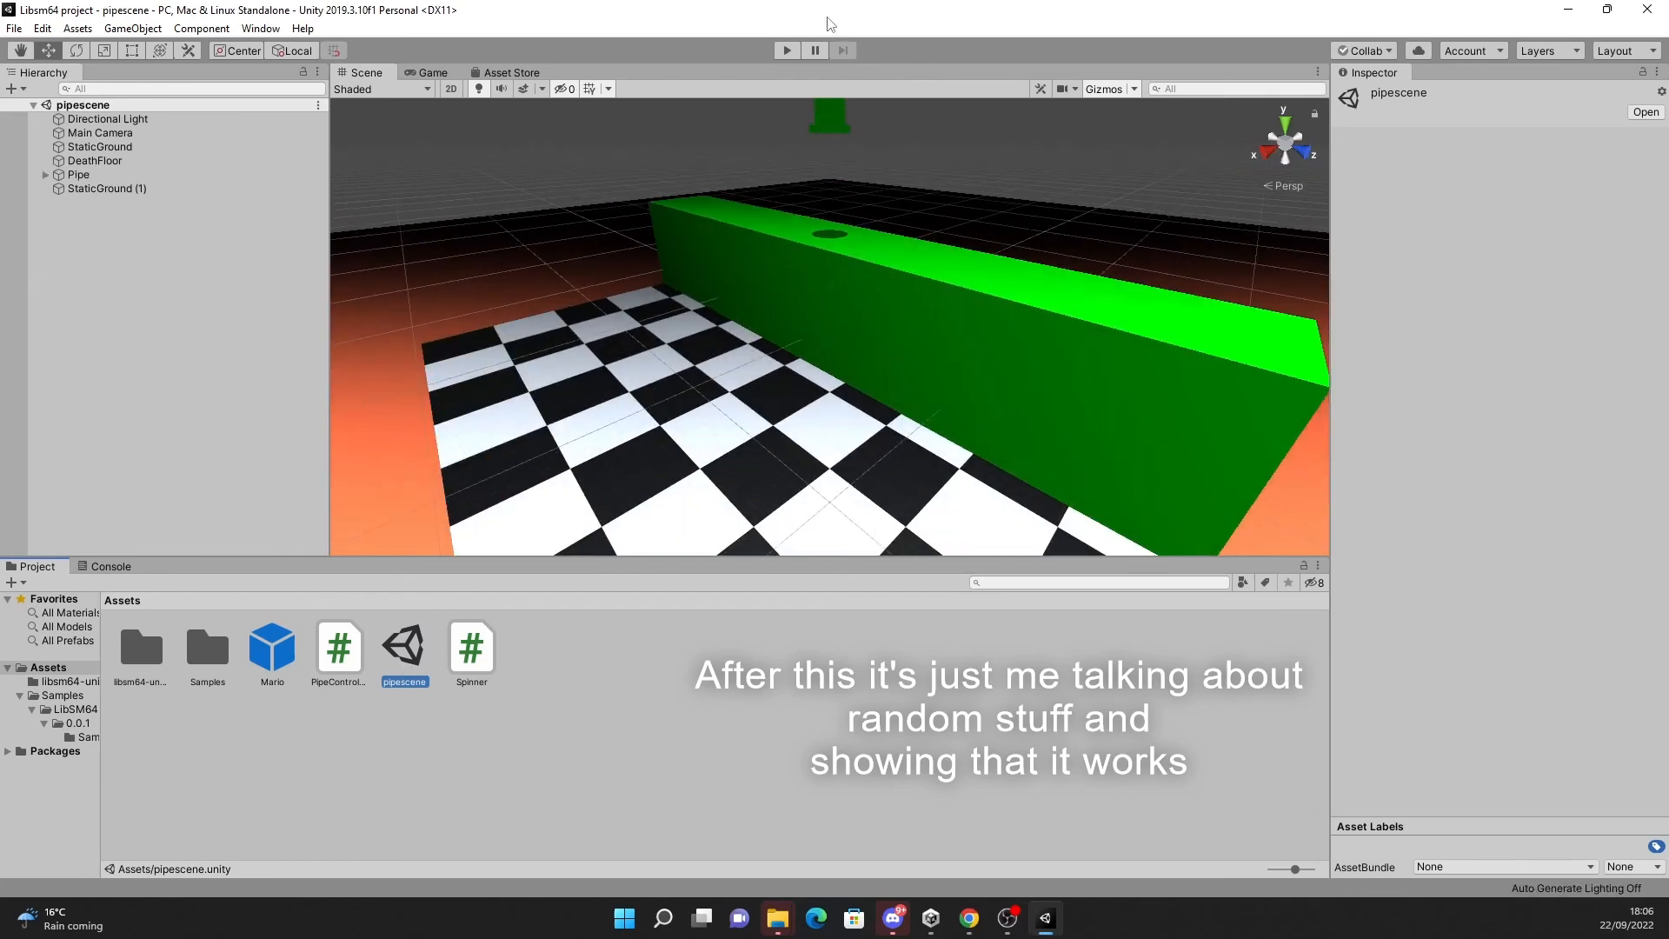
left_click(789, 50)
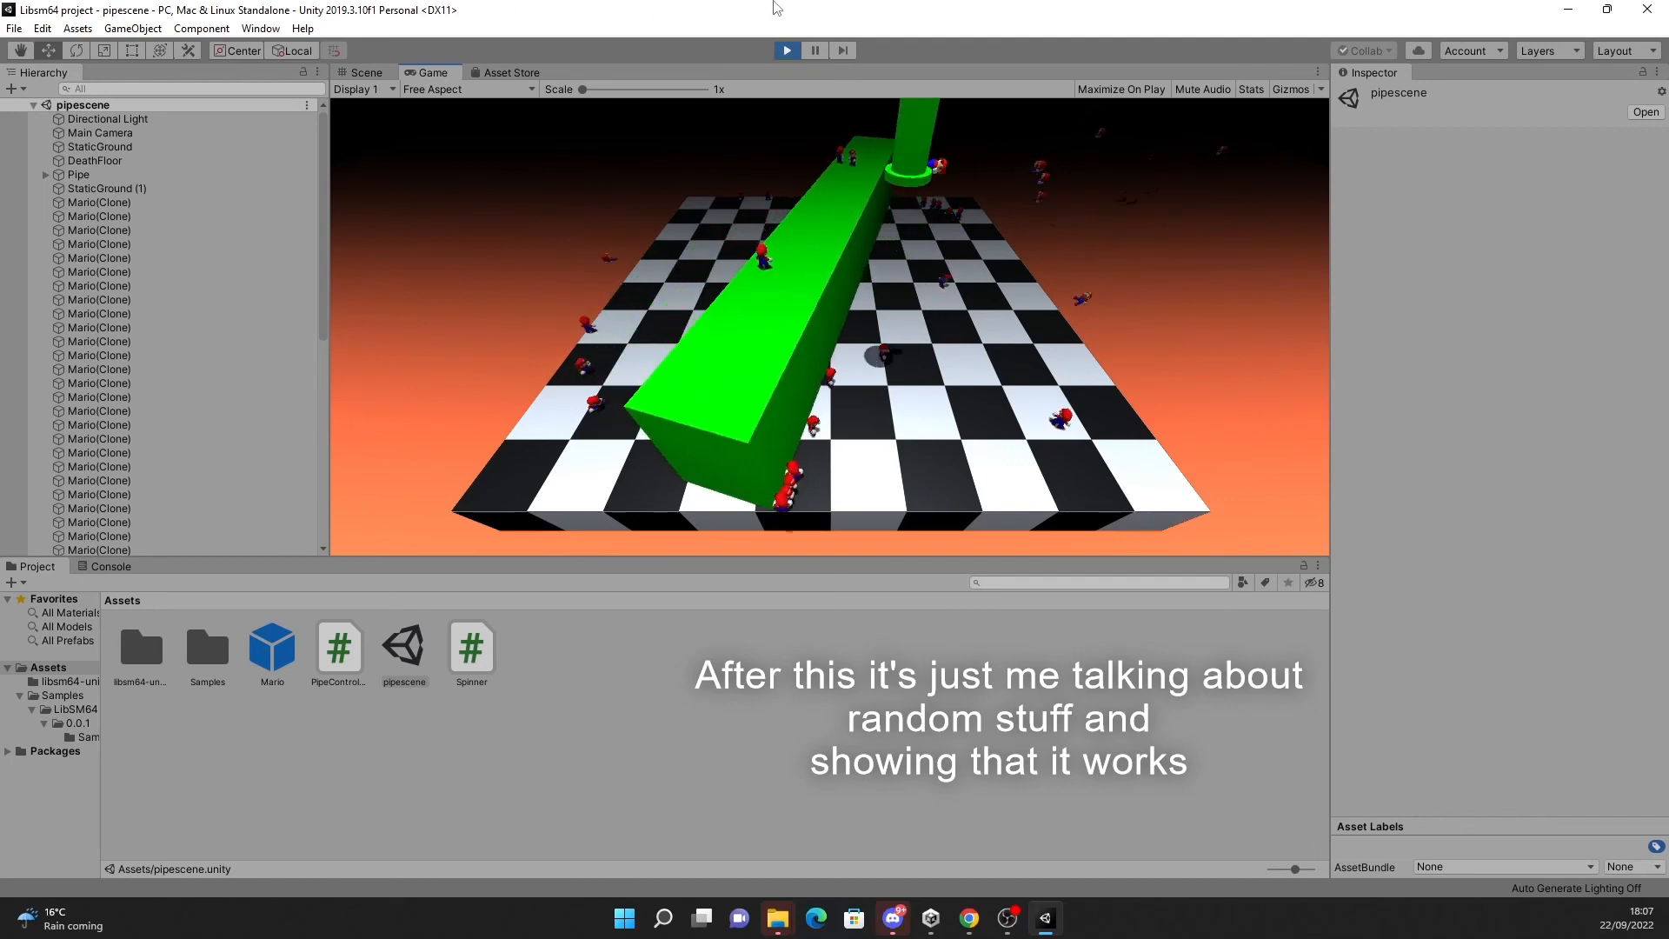
Move the Unity editor window out of the way and show the desktop
left_click_drag(794, 12, 947, 900)
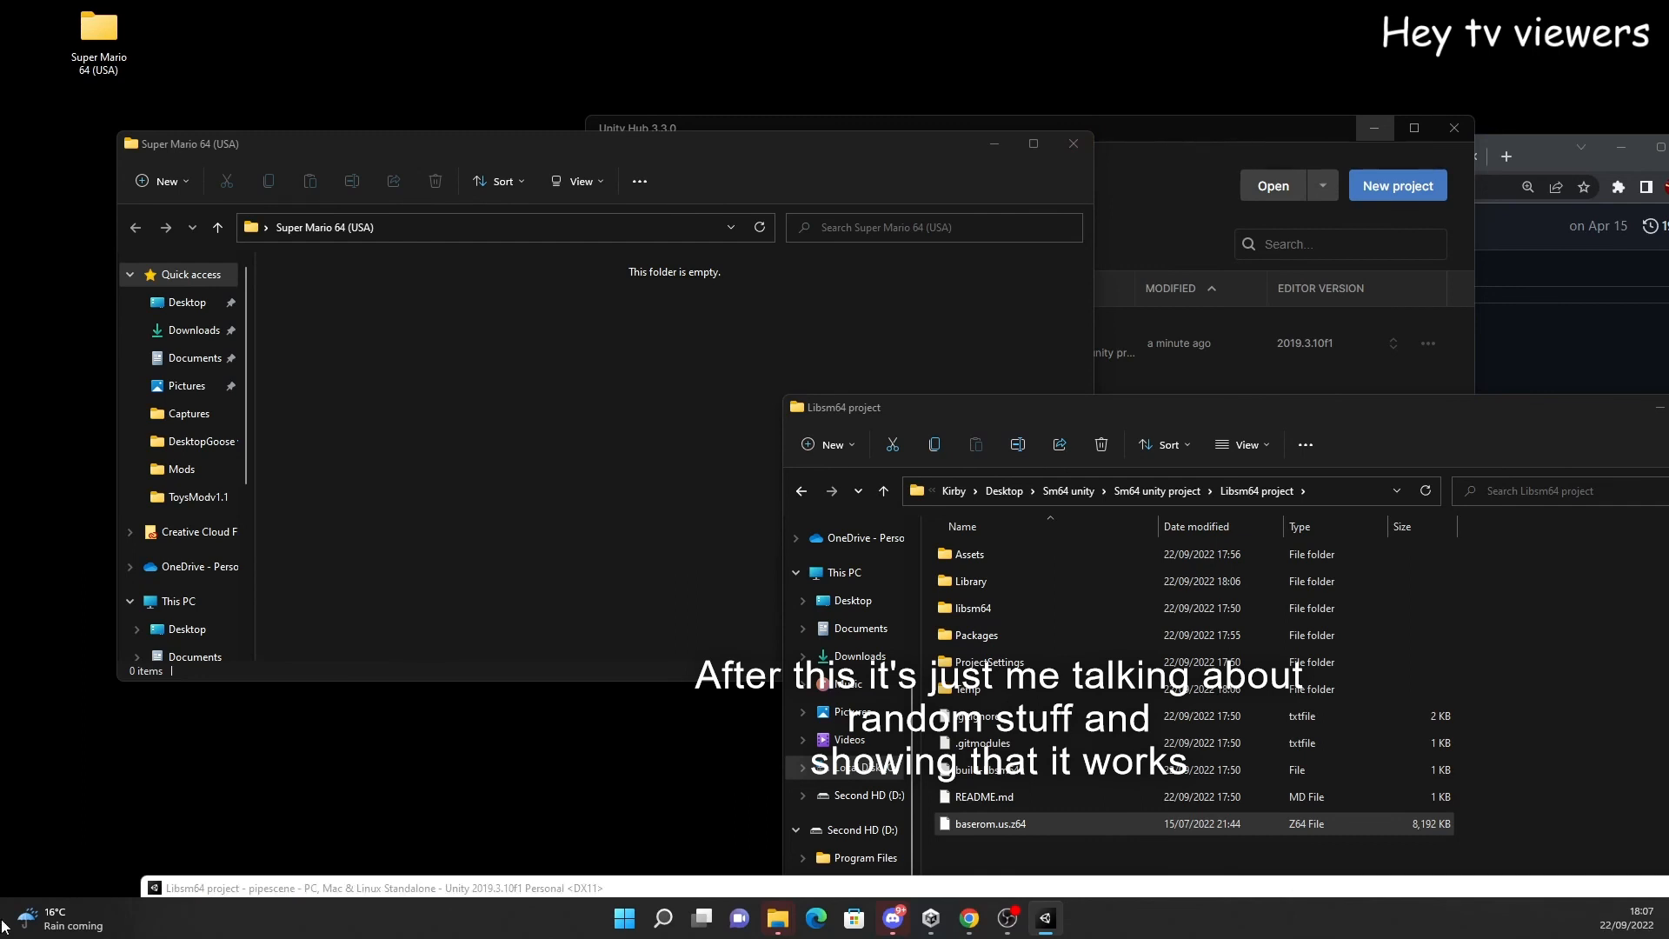
key("super+d")
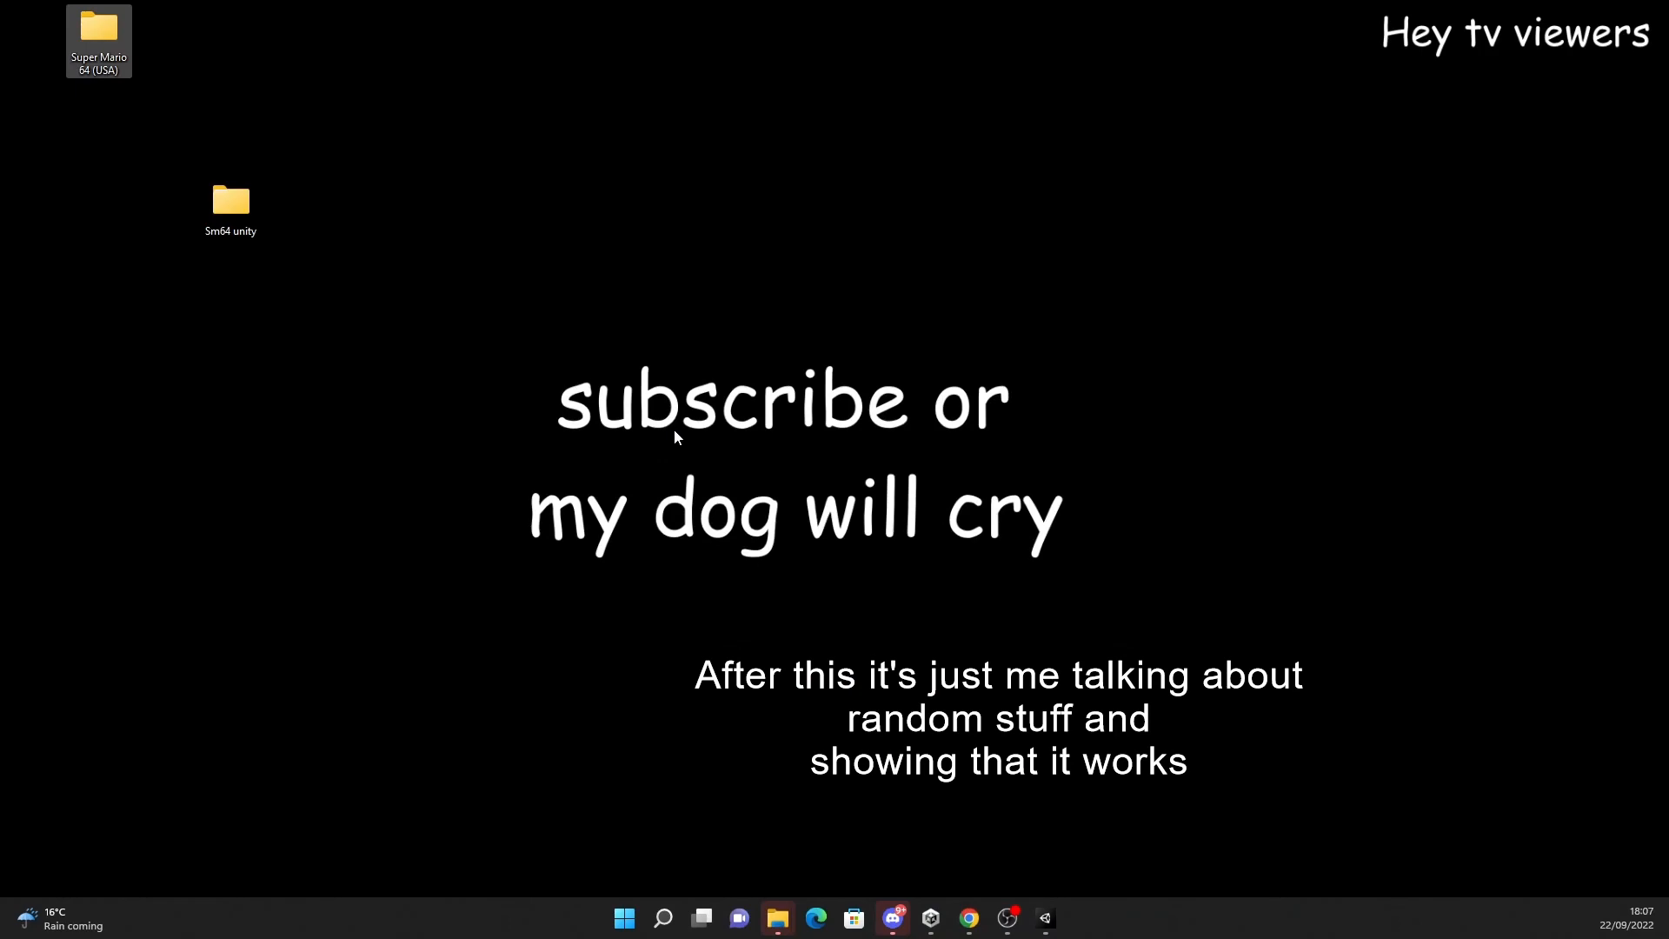